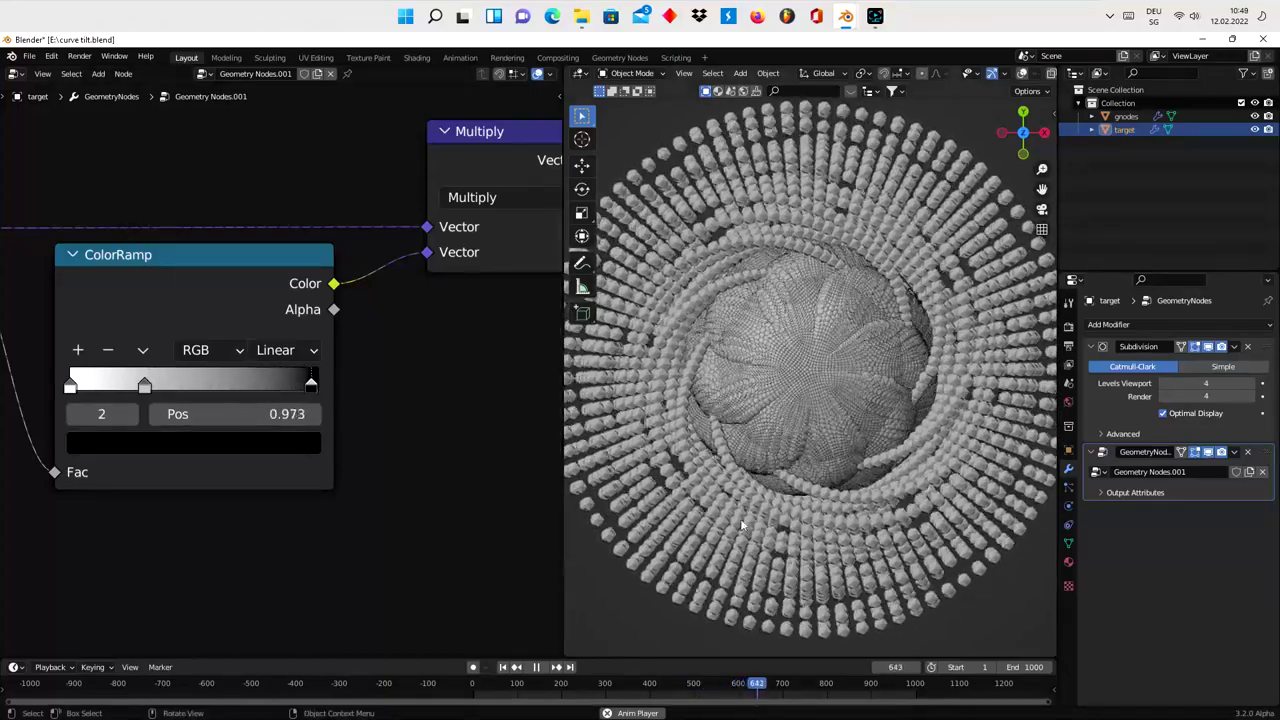
- Open a fresh General scene and select its default camera, cube and light with A
{"action": "middle_click_drag", "start_coordinate": [782, 523], "coordinate": [815, 447]}
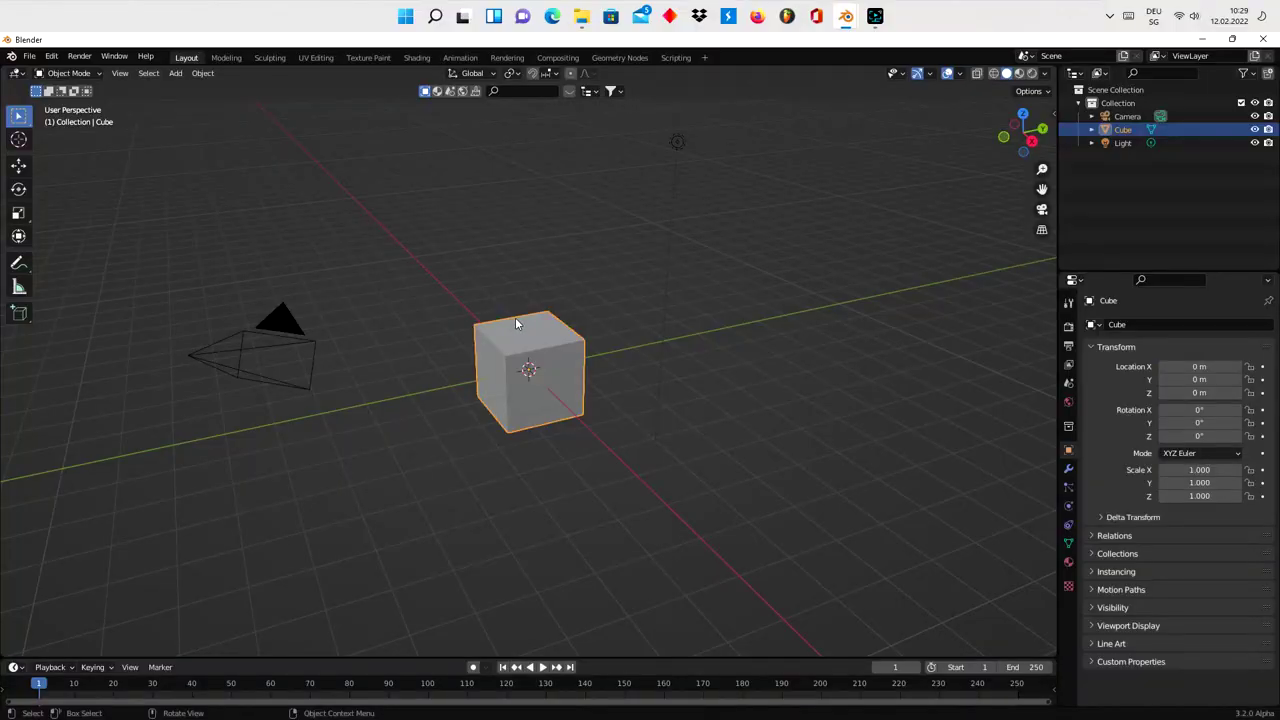
{"action": "key", "text": "a"}
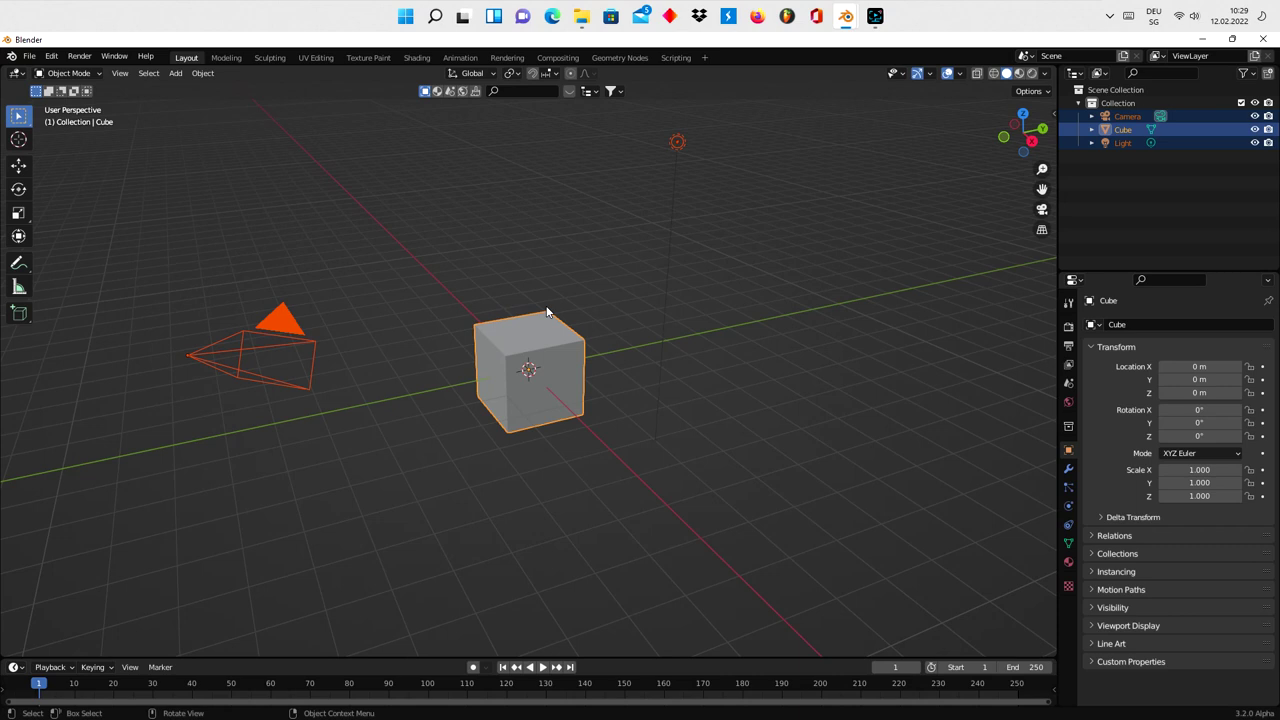
- Delete the camera, cube and light, add a Single Vert mesh, and return to Object Mode
{"action": "key", "text": "x"}
{"action": "left_click", "coordinate": [546, 309]}
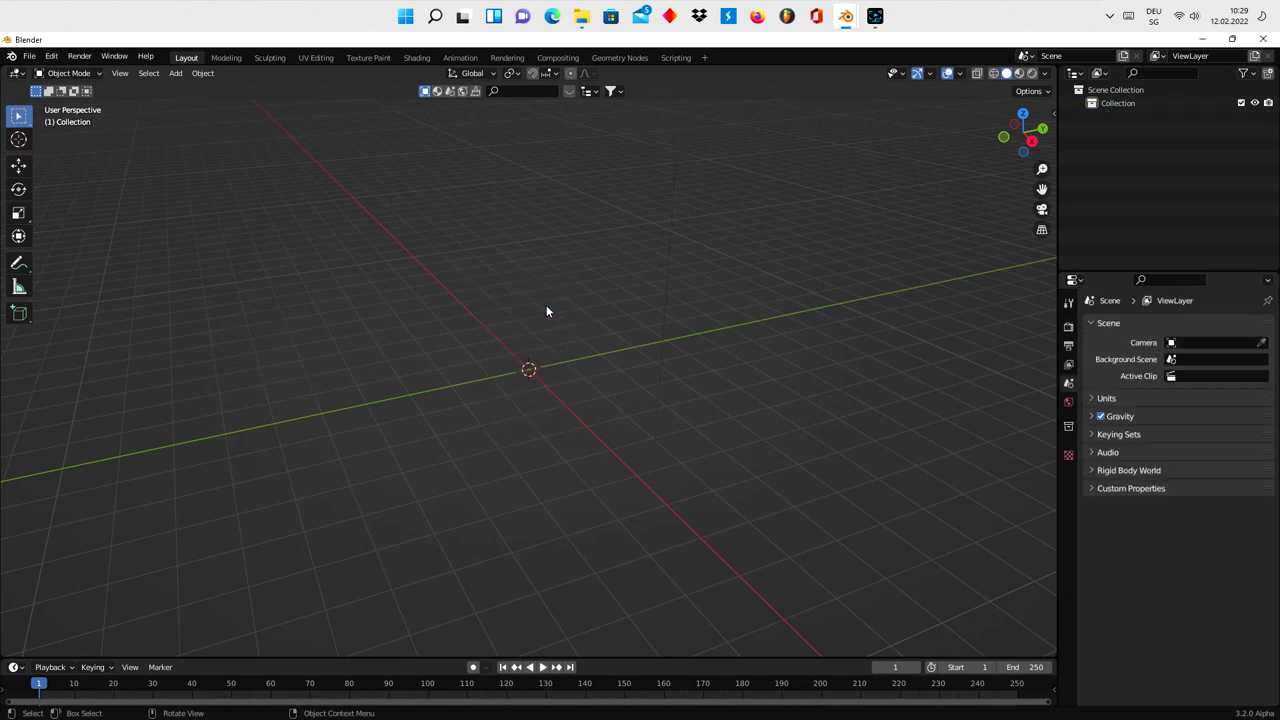
{"action": "key", "text": "shift+a"}
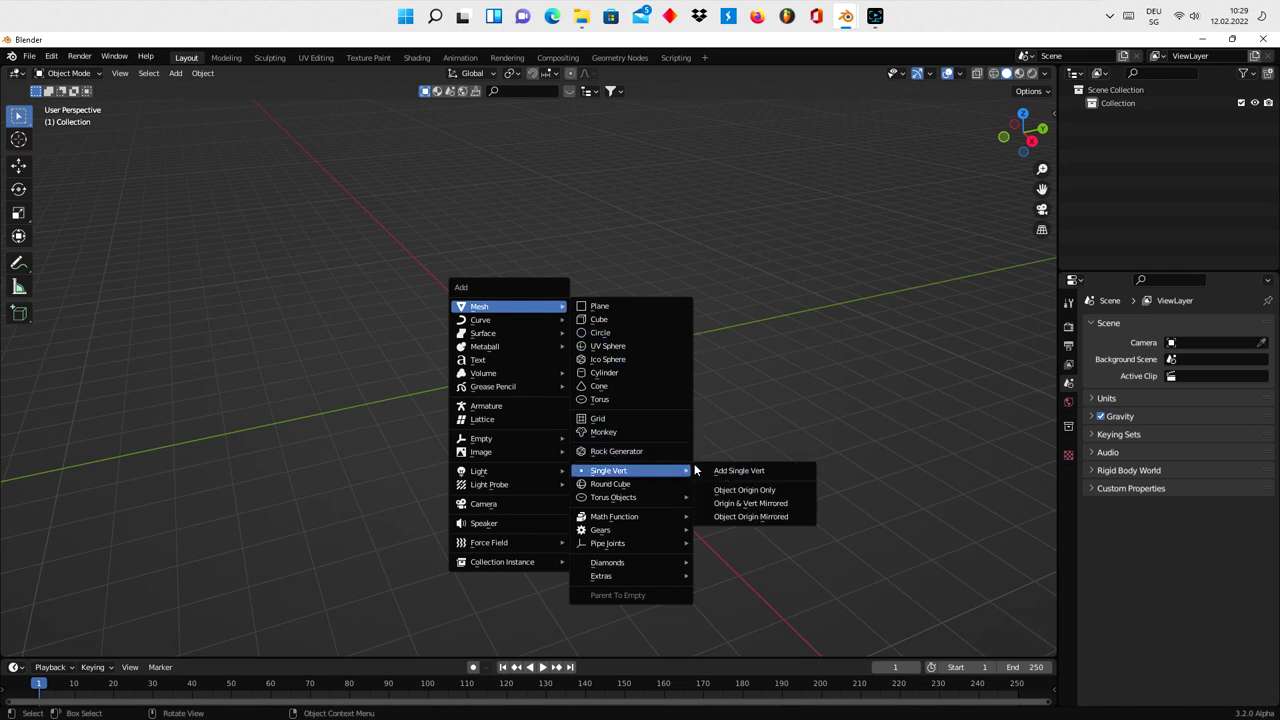
{"action": "left_click", "coordinate": [726, 465]}
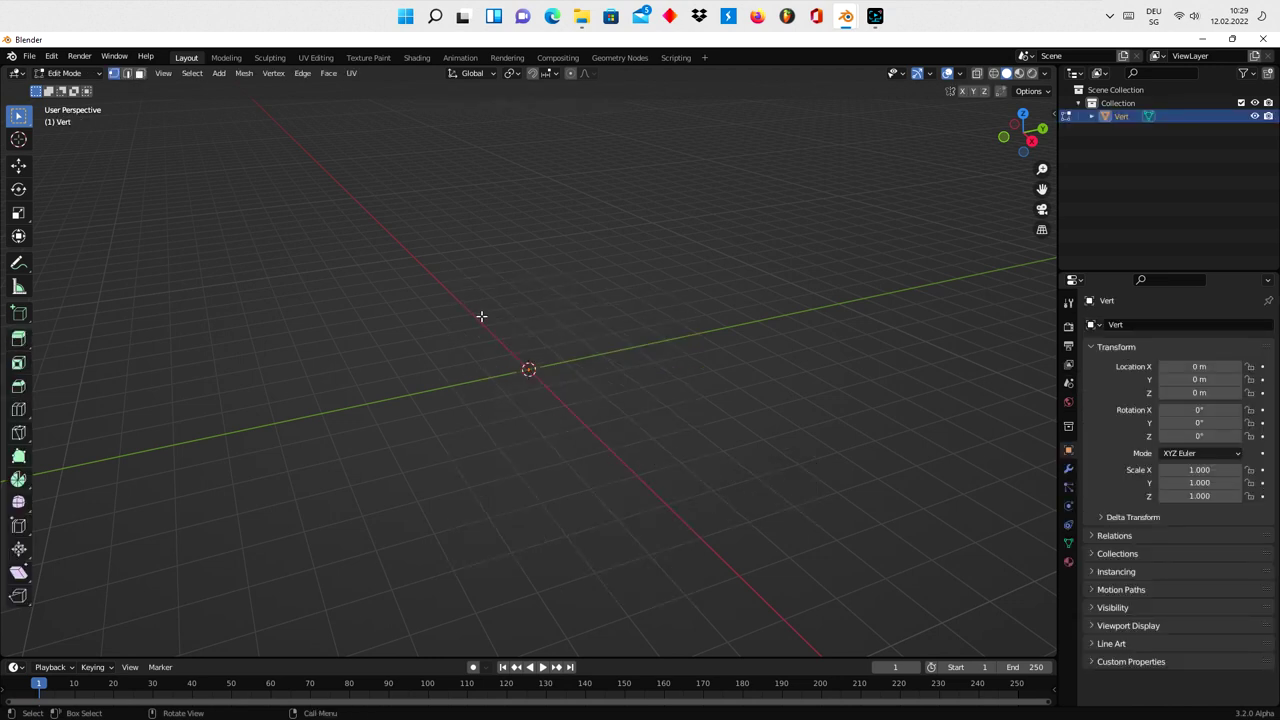
{"action": "key", "text": "Tab"}
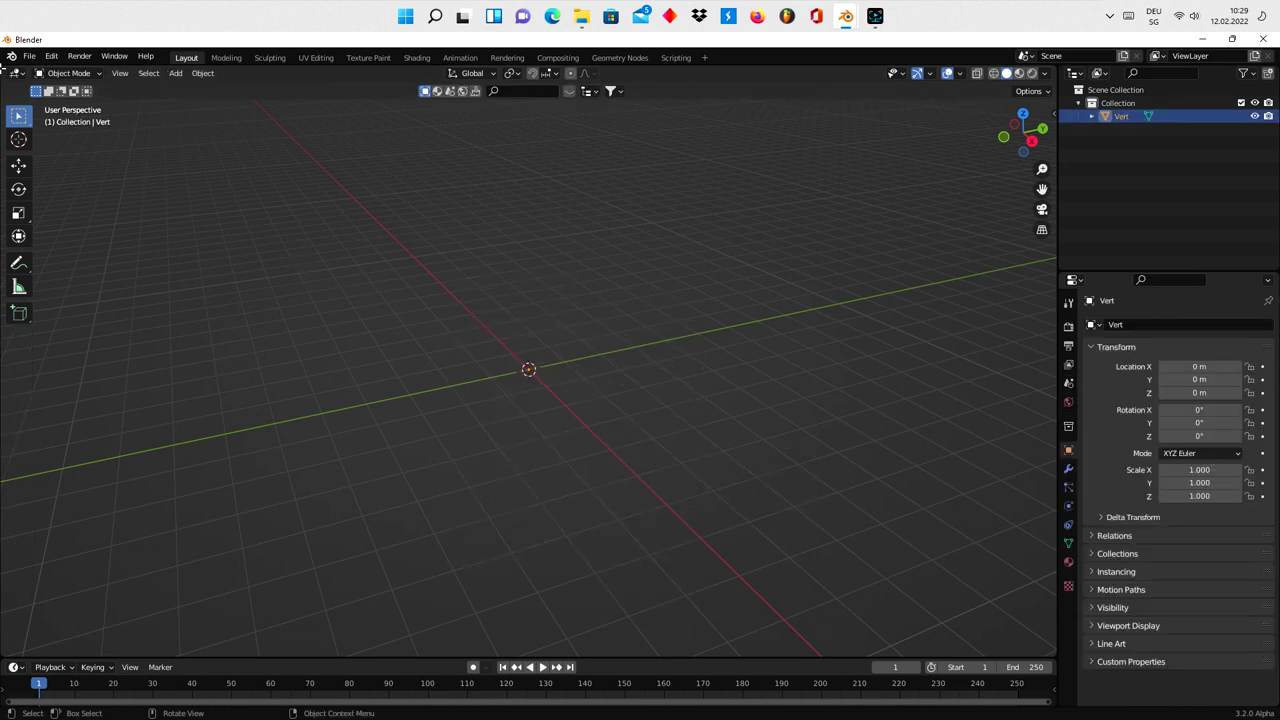
- Split the viewport and turn the left area into a Geometry Node Editor with its sidebar hidden
{"action": "left_click_drag", "start_coordinate": [4, 66], "coordinate": [516, 300]}
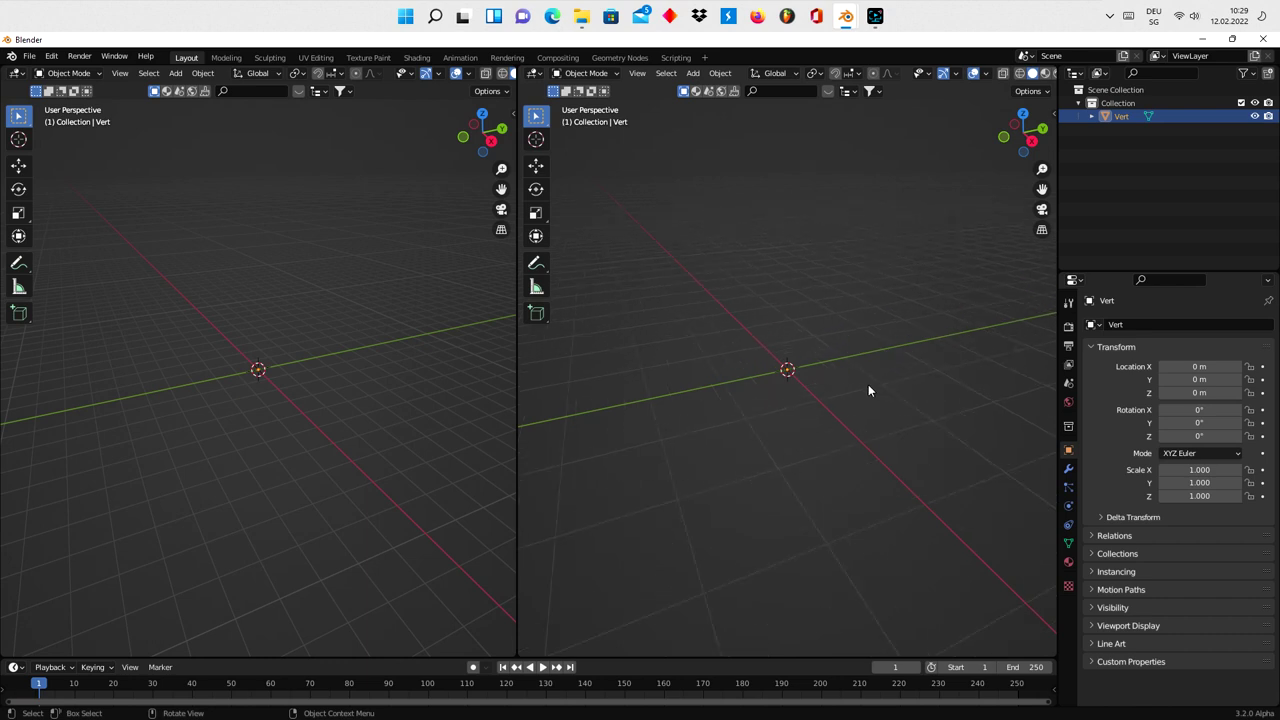
{"action": "left_click", "coordinate": [17, 73]}
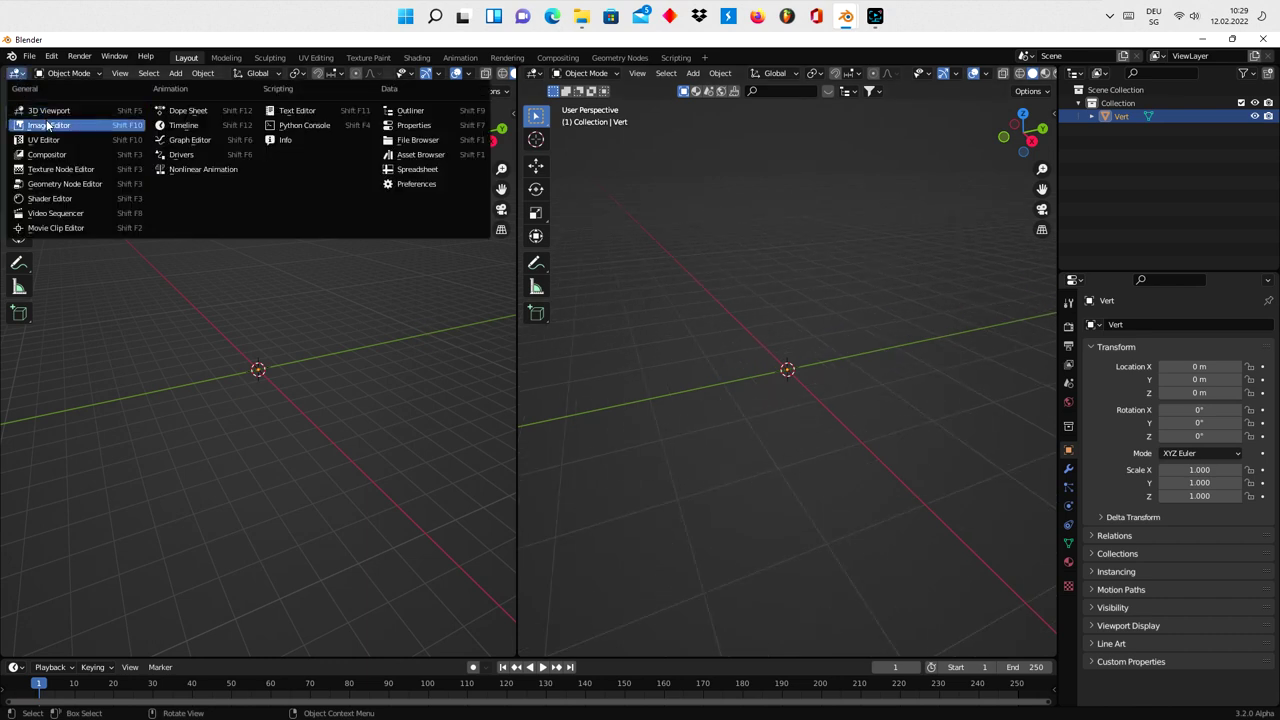
{"action": "left_click", "coordinate": [50, 182]}
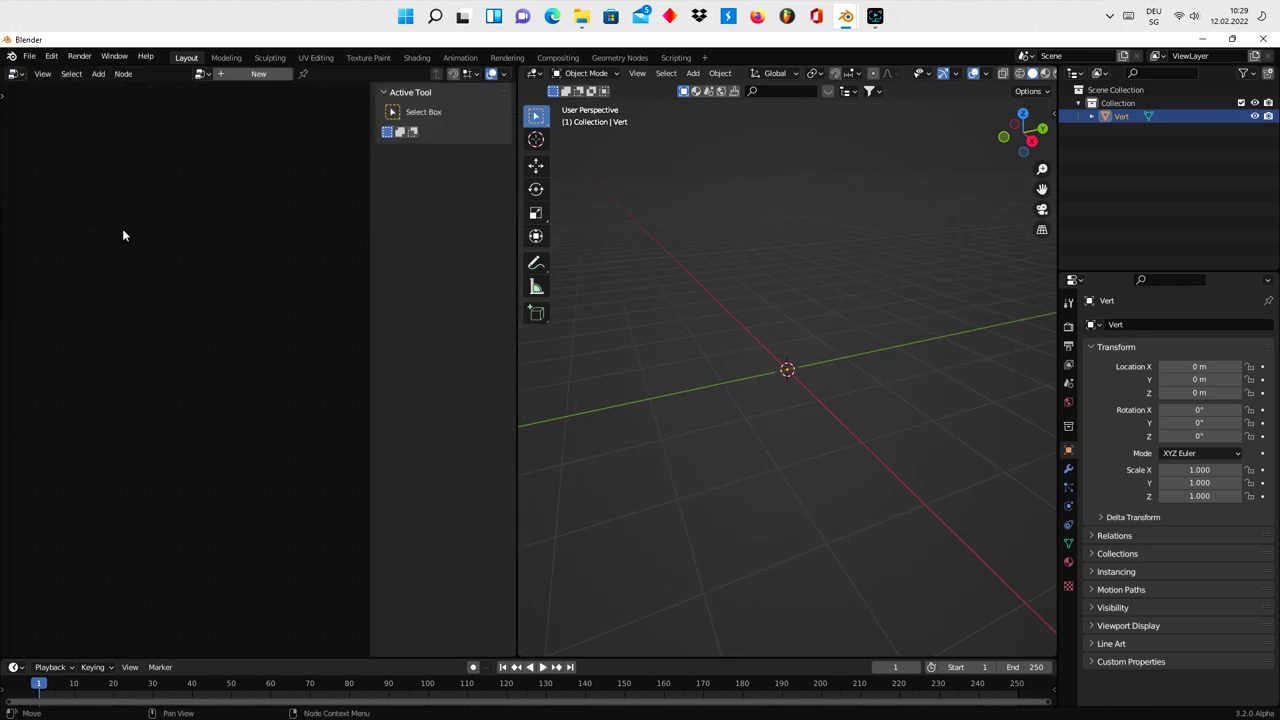
{"action": "key", "text": "n"}
- Create a new Geometry Nodes tree for Vert and delete its Group Input node
{"action": "left_click", "coordinate": [258, 73]}
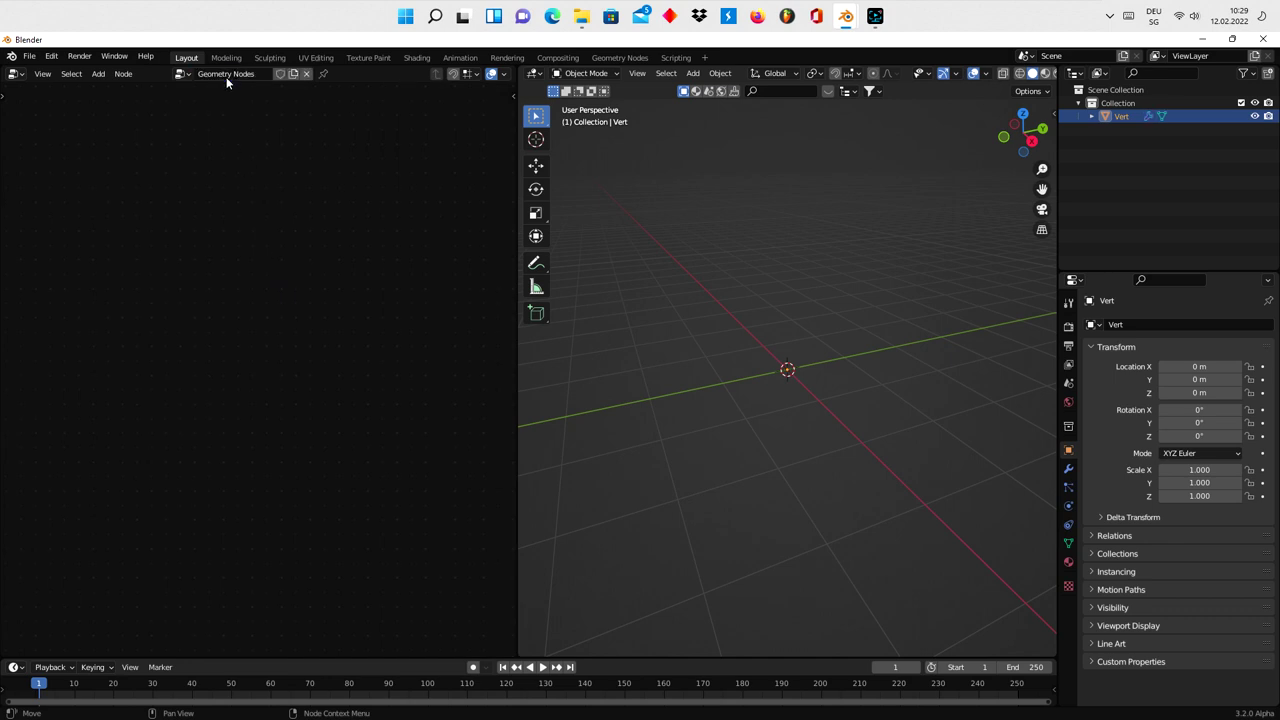
{"action": "scroll", "coordinate": [294, 322], "scroll_direction": "up", "scroll_amount": 2}
{"action": "key", "text": "Home"}
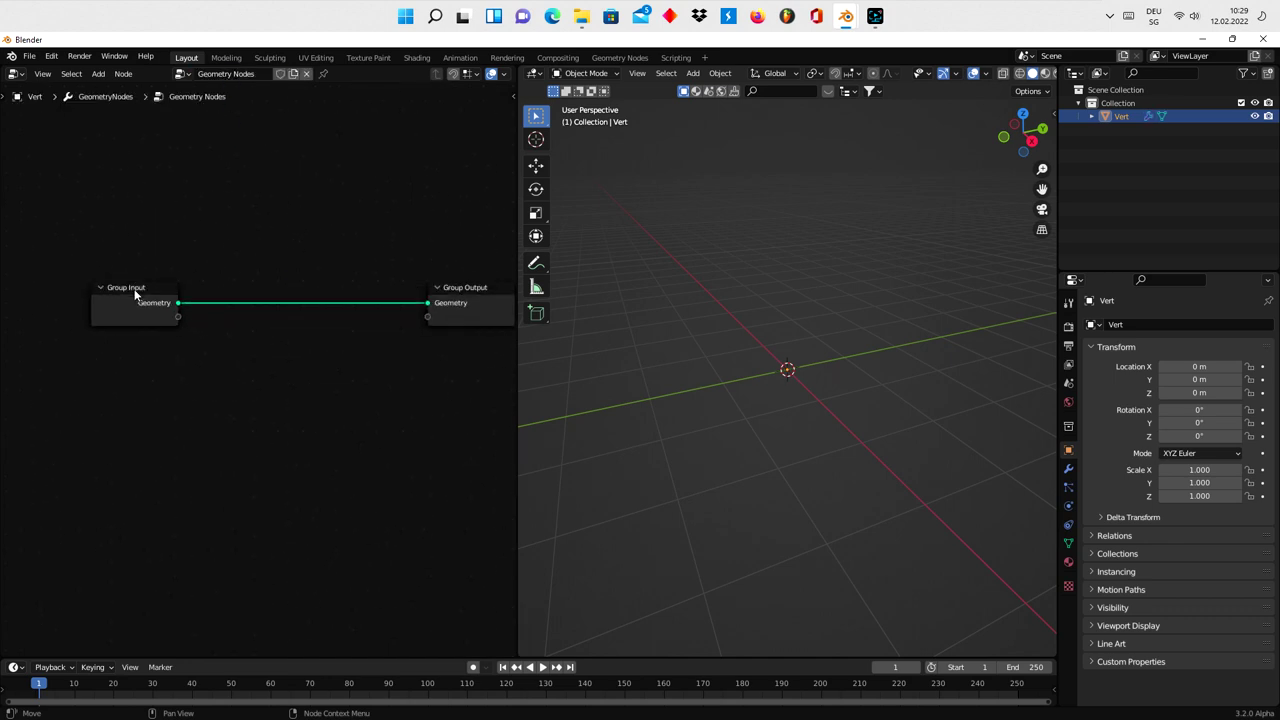
{"action": "left_click", "coordinate": [136, 295]}
{"action": "key", "text": "Delete"}
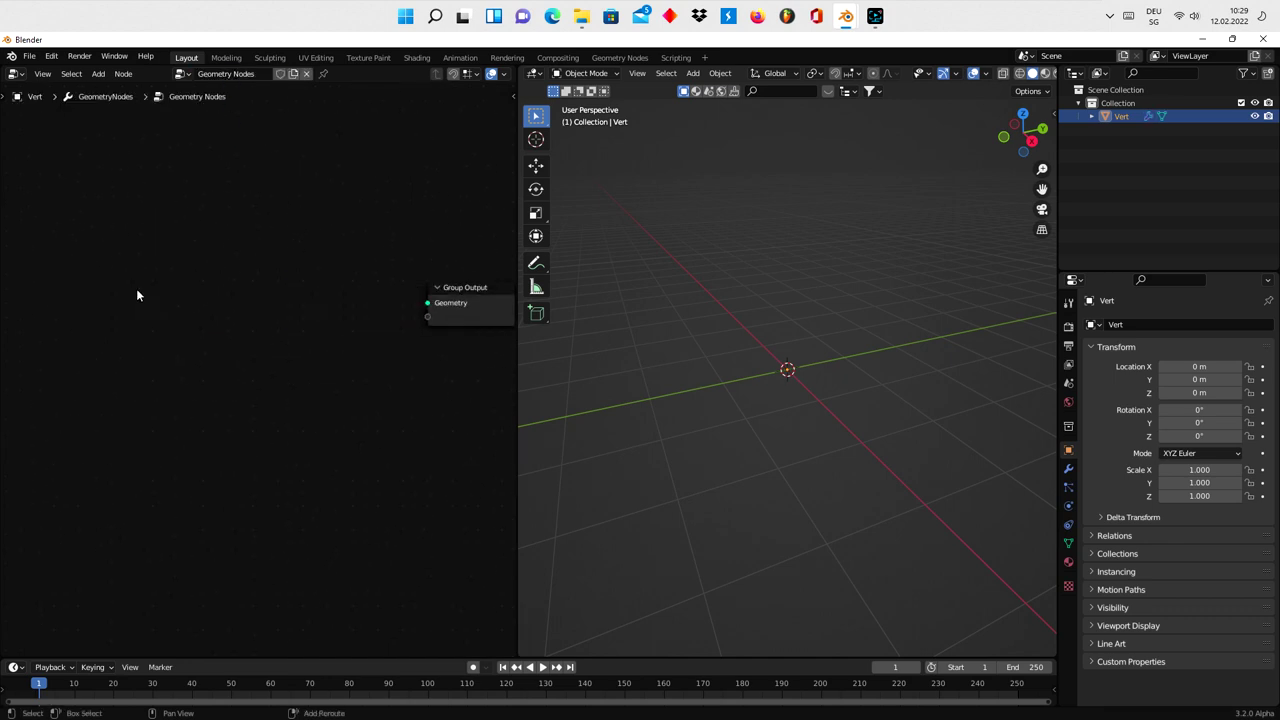
- Add a Curve Circle node and connect its Curve output to the Group Output Geometry
{"action": "key", "text": "shift+a"}
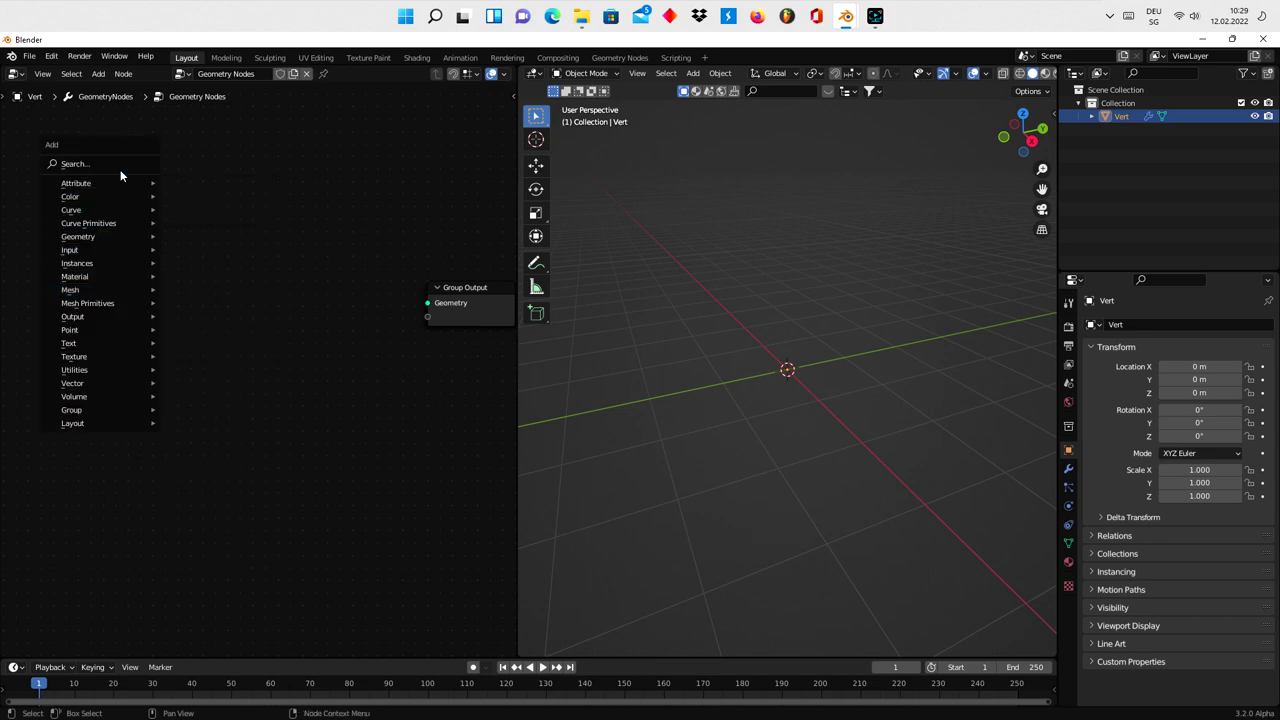
{"action": "left_click", "coordinate": [119, 164]}
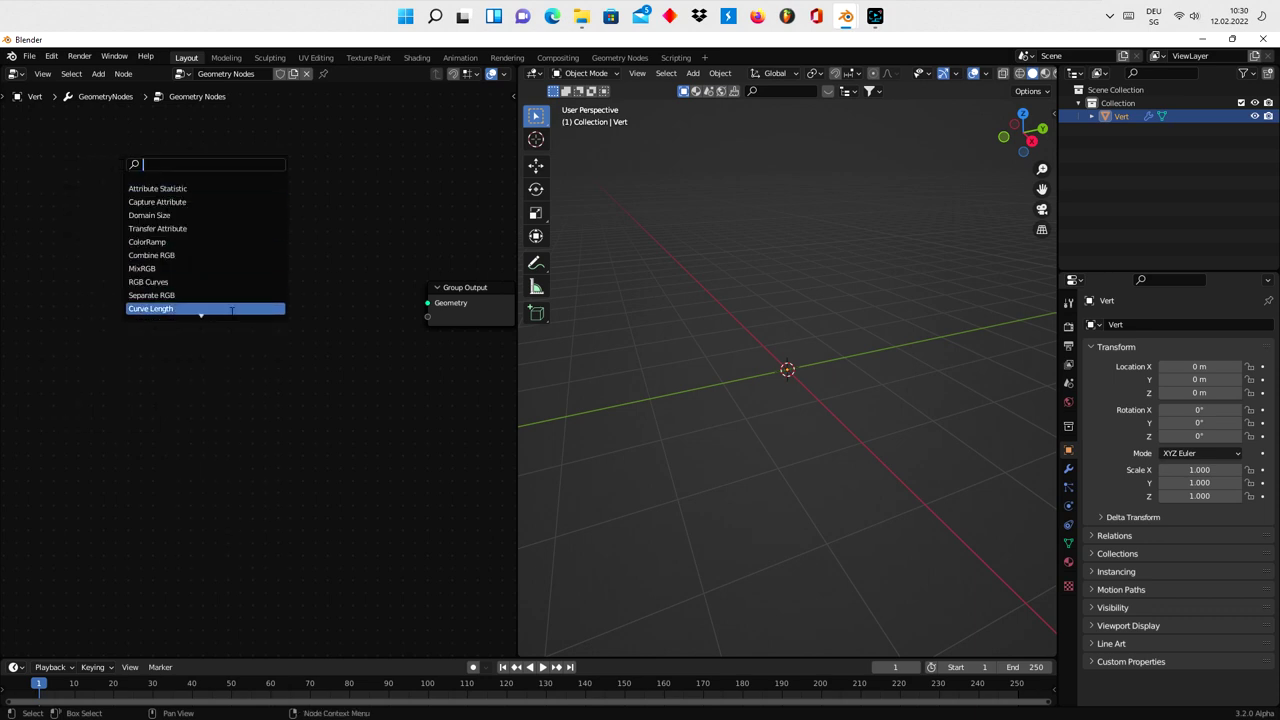
{"action": "type", "text": "curve"}
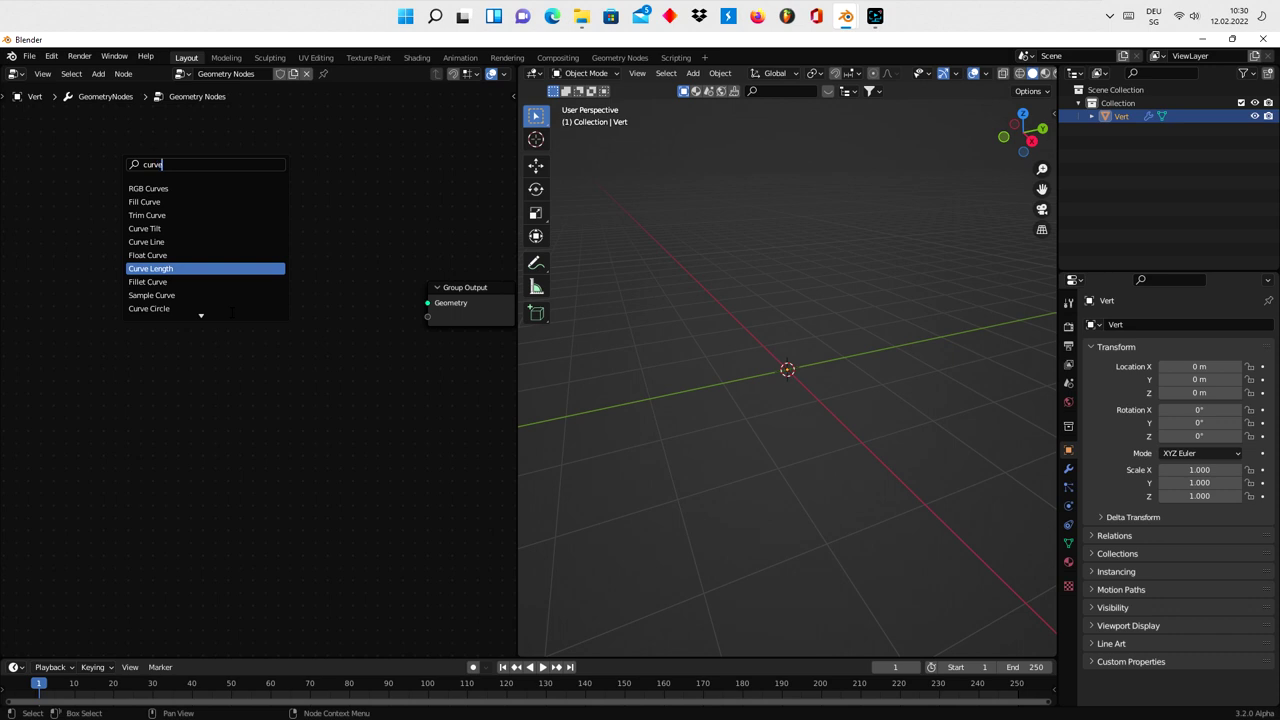
{"action": "type", "text": " c"}
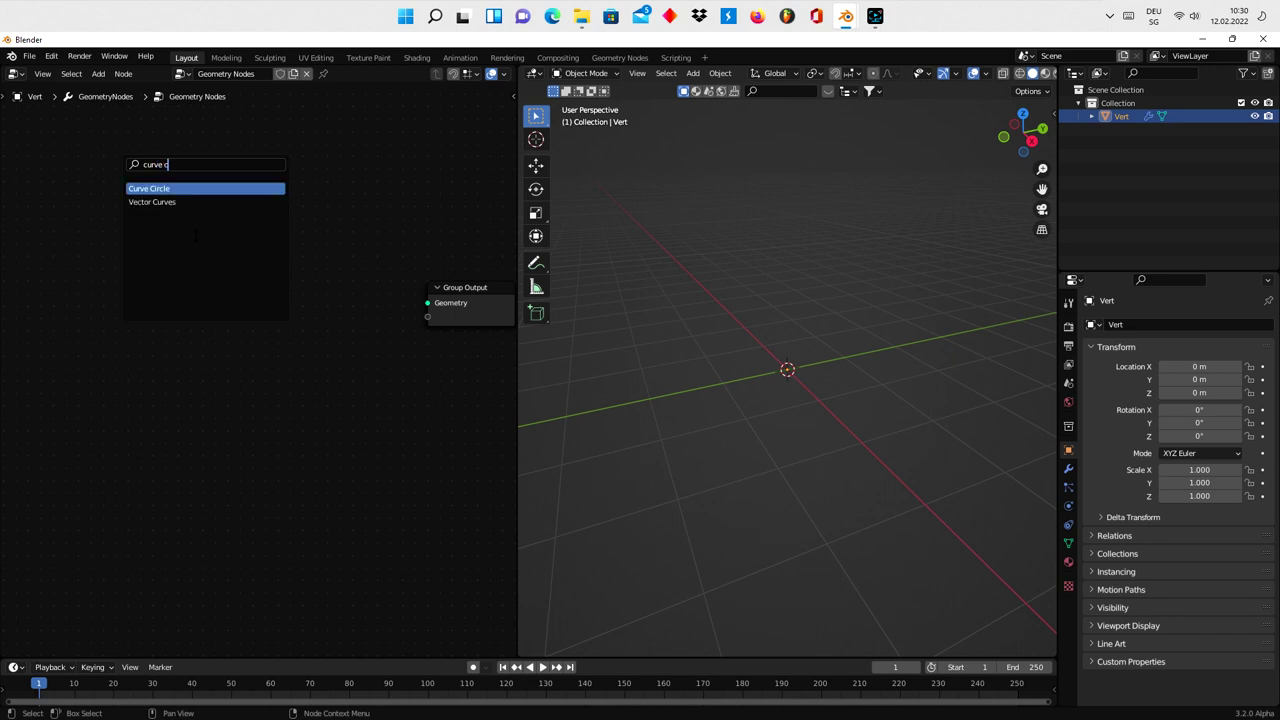
{"action": "key", "text": "Return"}
{"action": "left_click", "coordinate": [171, 267]}
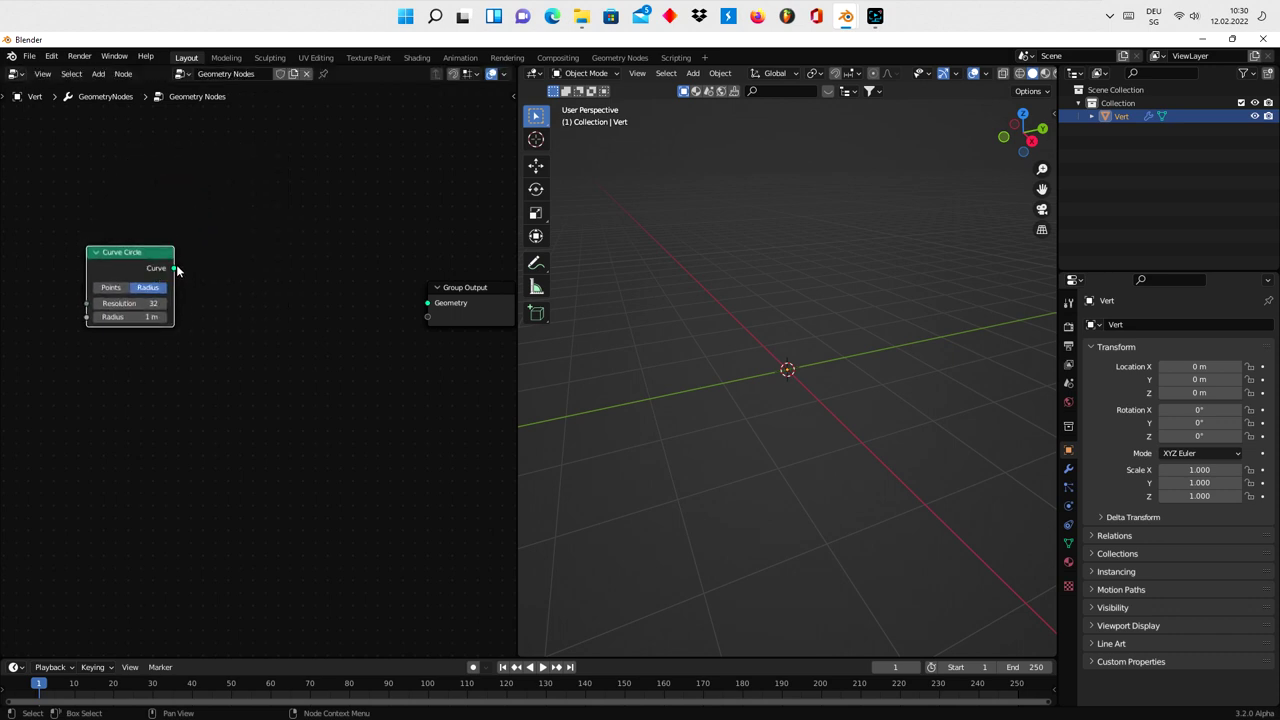
{"action": "left_click_drag", "start_coordinate": [174, 268], "coordinate": [427, 303]}
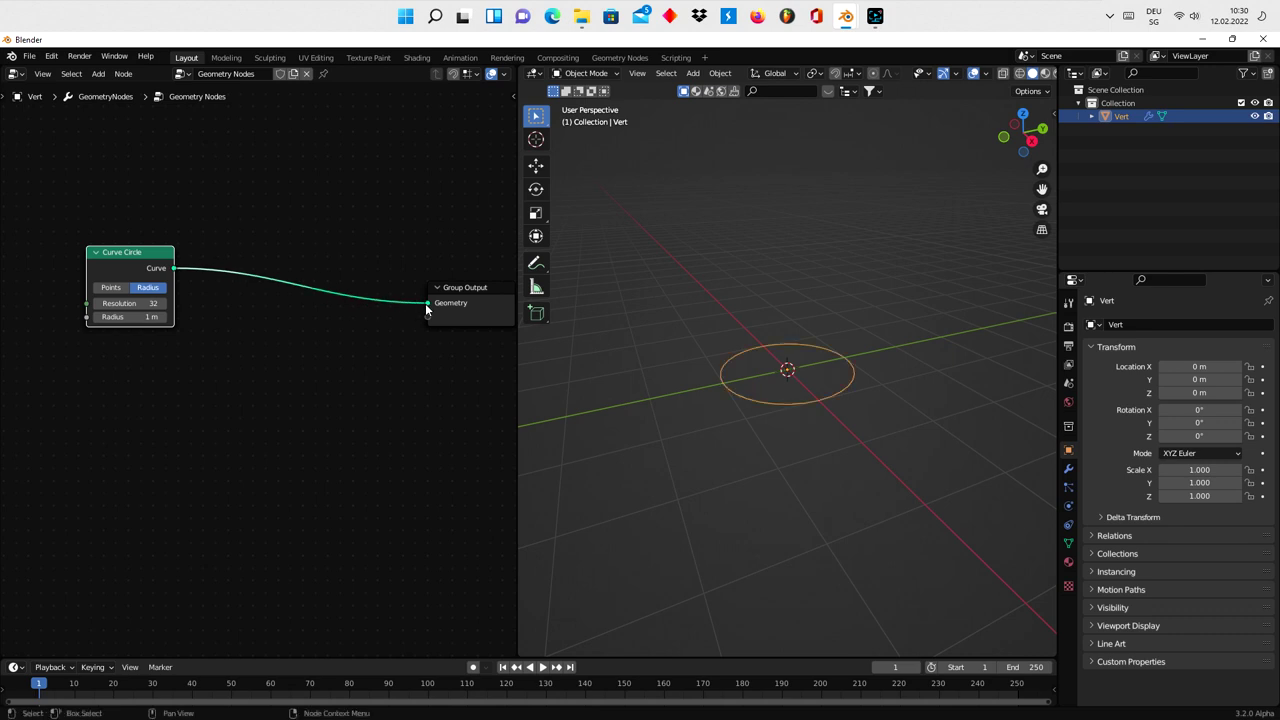
{"action": "middle_click_drag", "start_coordinate": [358, 364], "coordinate": [308, 312]}
{"action": "scroll", "coordinate": [308, 312], "scroll_direction": "up", "scroll_amount": 1}
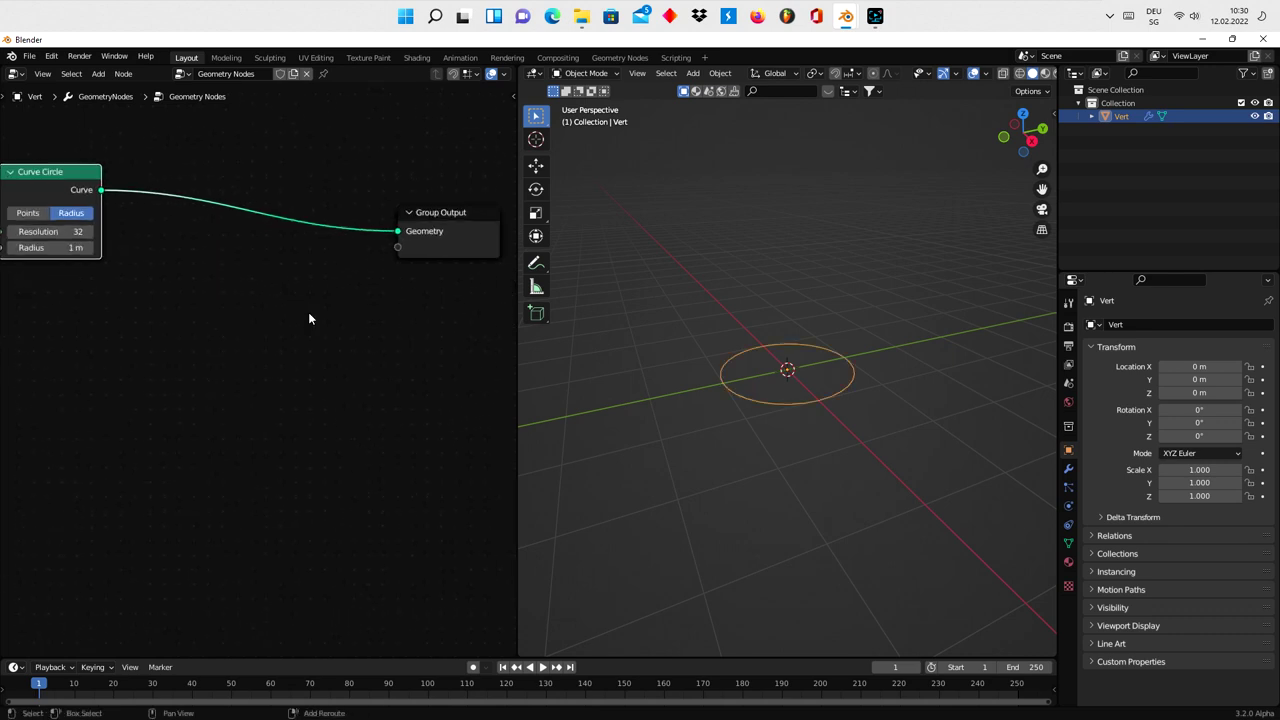
{"action": "key", "text": "shift+a"}
{"action": "left_click", "coordinate": [308, 312]}
- Insert an Instance on Points node onto the Curve Circle's link to the output
{"action": "type", "text": "i"}
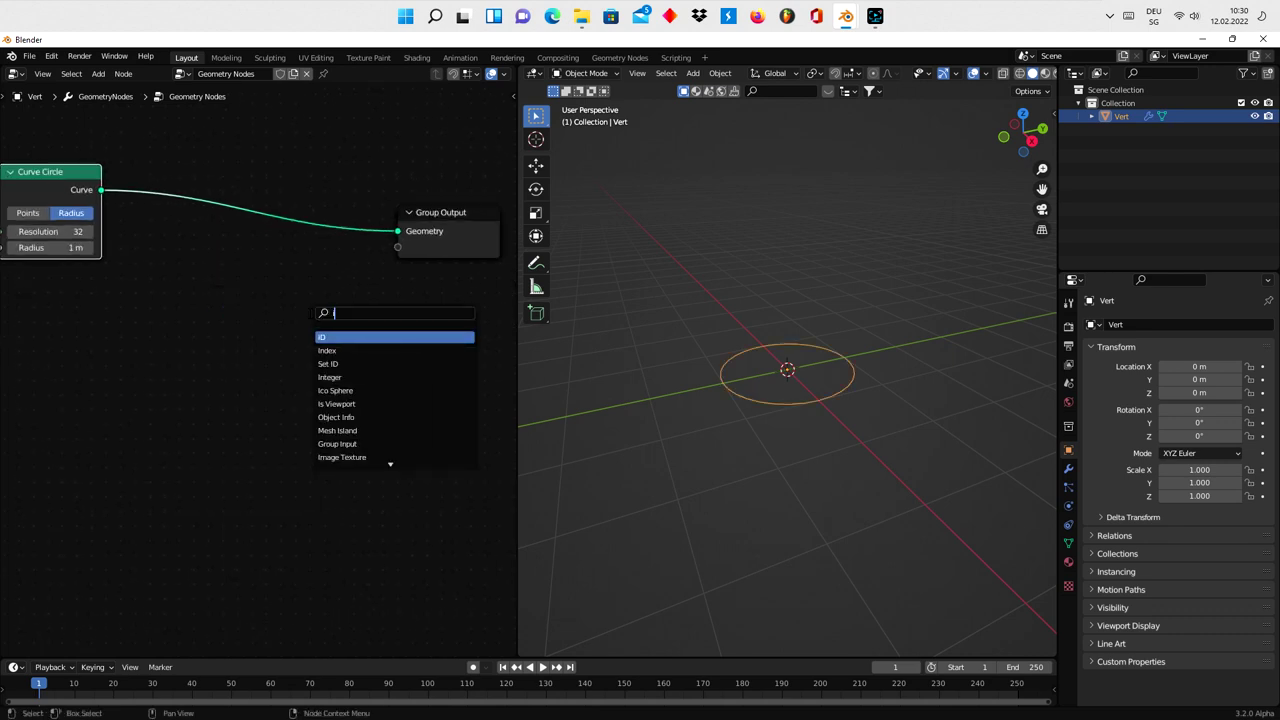
{"action": "type", "text": "ns"}
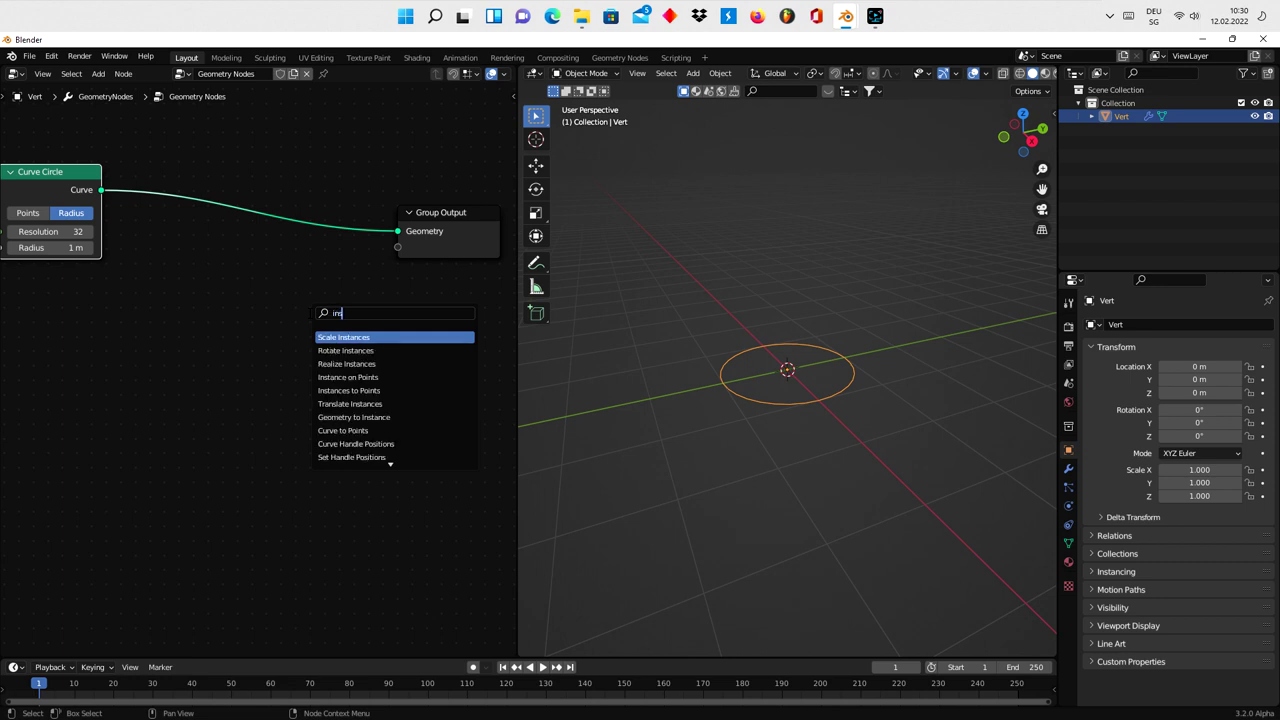
{"action": "key", "text": "Down"}
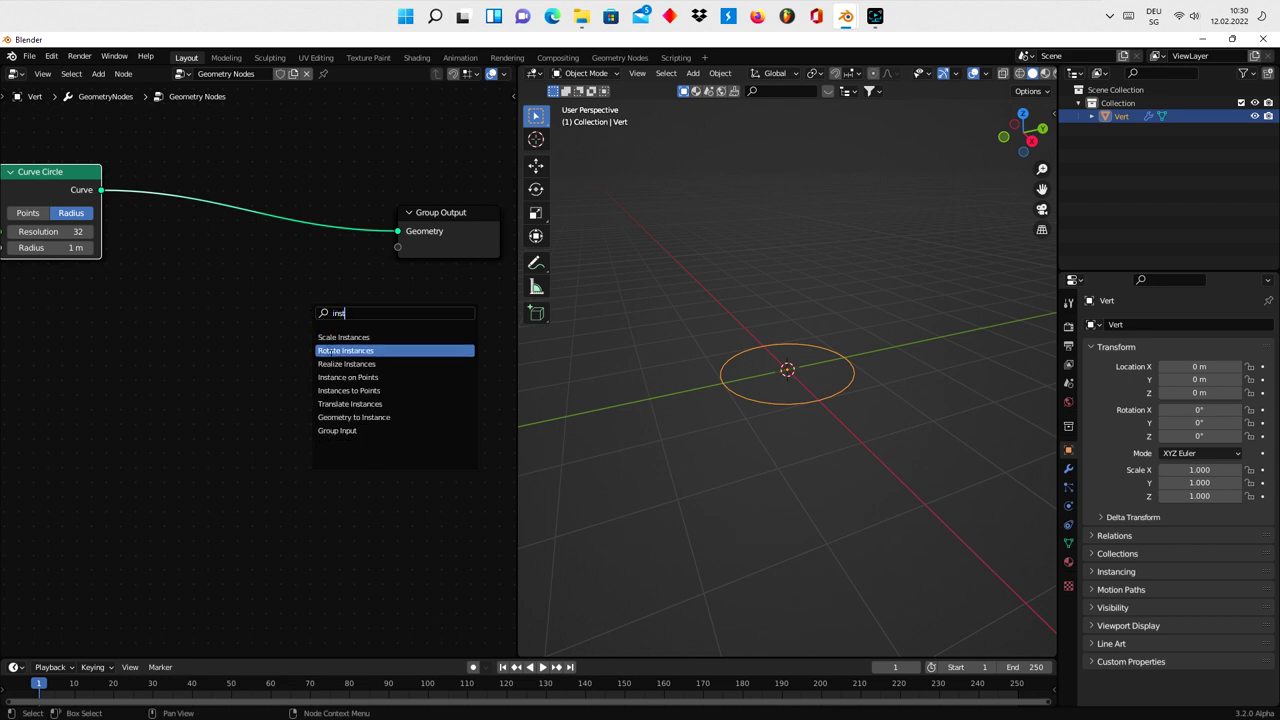
{"action": "key", "text": "Down"}
{"action": "key", "text": "Down"}
{"action": "key", "text": "Return"}
{"action": "left_click", "coordinate": [295, 273]}
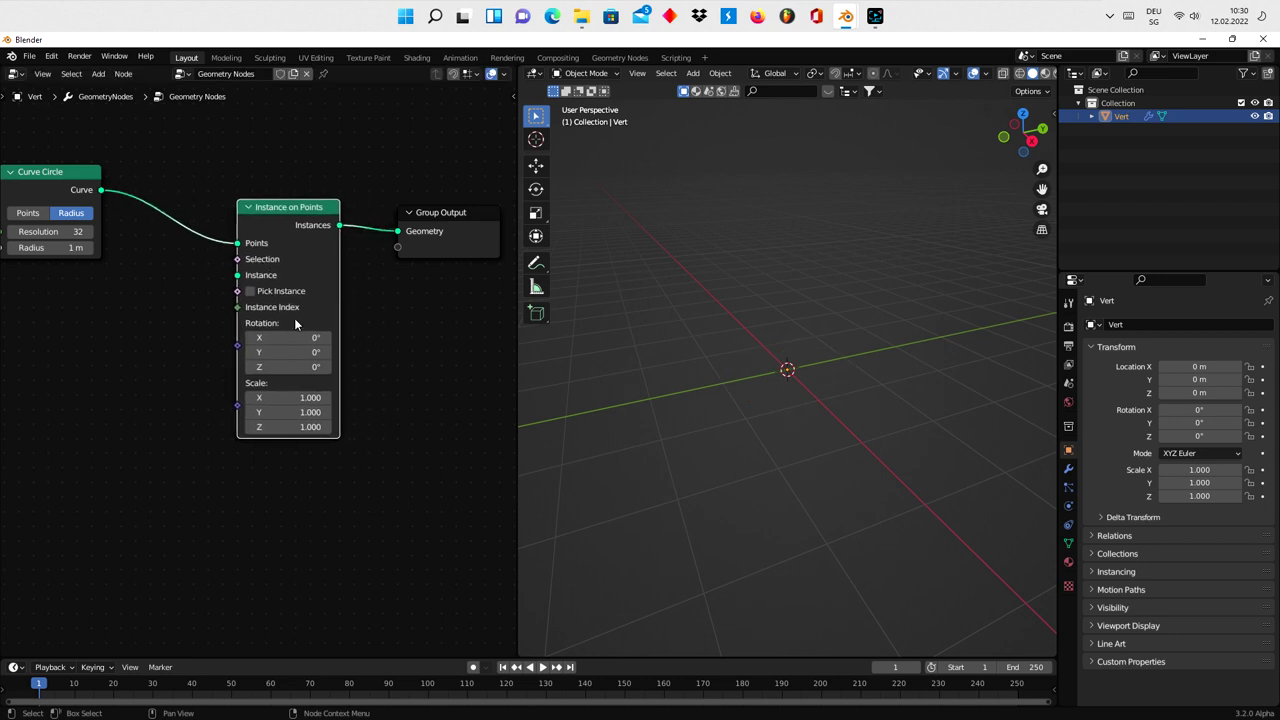
{"action": "scroll", "coordinate": [291, 340], "scroll_direction": "down", "scroll_amount": 5}
{"action": "scroll", "coordinate": [291, 340], "scroll_direction": "left", "scroll_amount": 5}
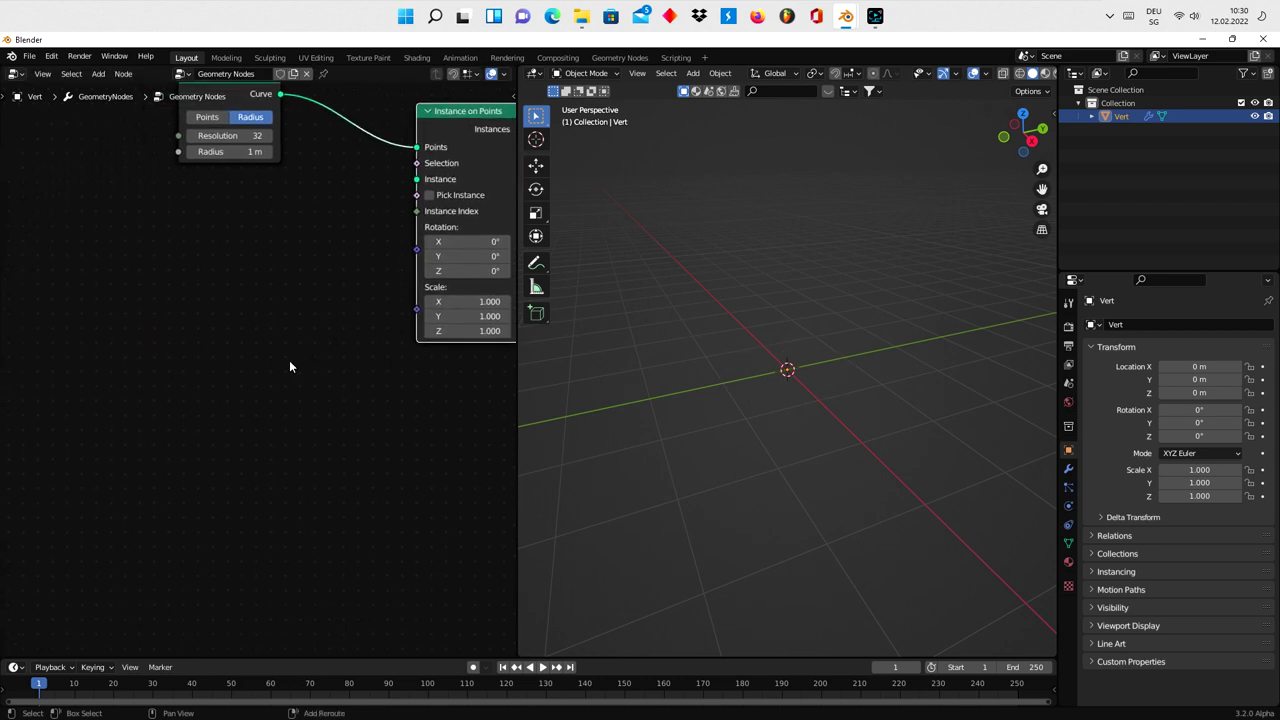
- Add an Ico Sphere as the instanced geometry and shrink its radius to 0.1 m
{"action": "key", "text": "shift+a"}
{"action": "type", "text": "ic"}
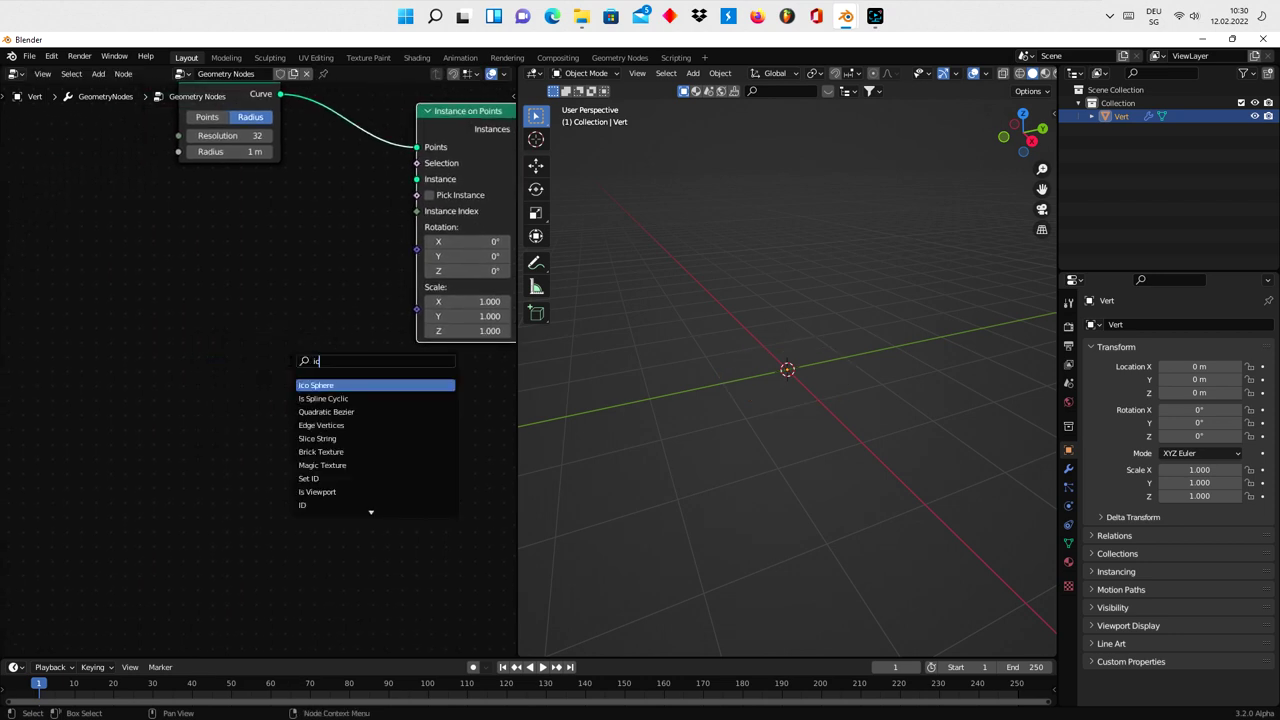
{"action": "key", "text": "Return"}
{"action": "mouse_move", "coordinate": [320, 403]}
{"action": "left_mouse_down"}
{"action": "mouse_move", "coordinate": [372, 221]}
{"action": "mouse_move", "coordinate": [416, 179]}
{"action": "left_mouse_up"}
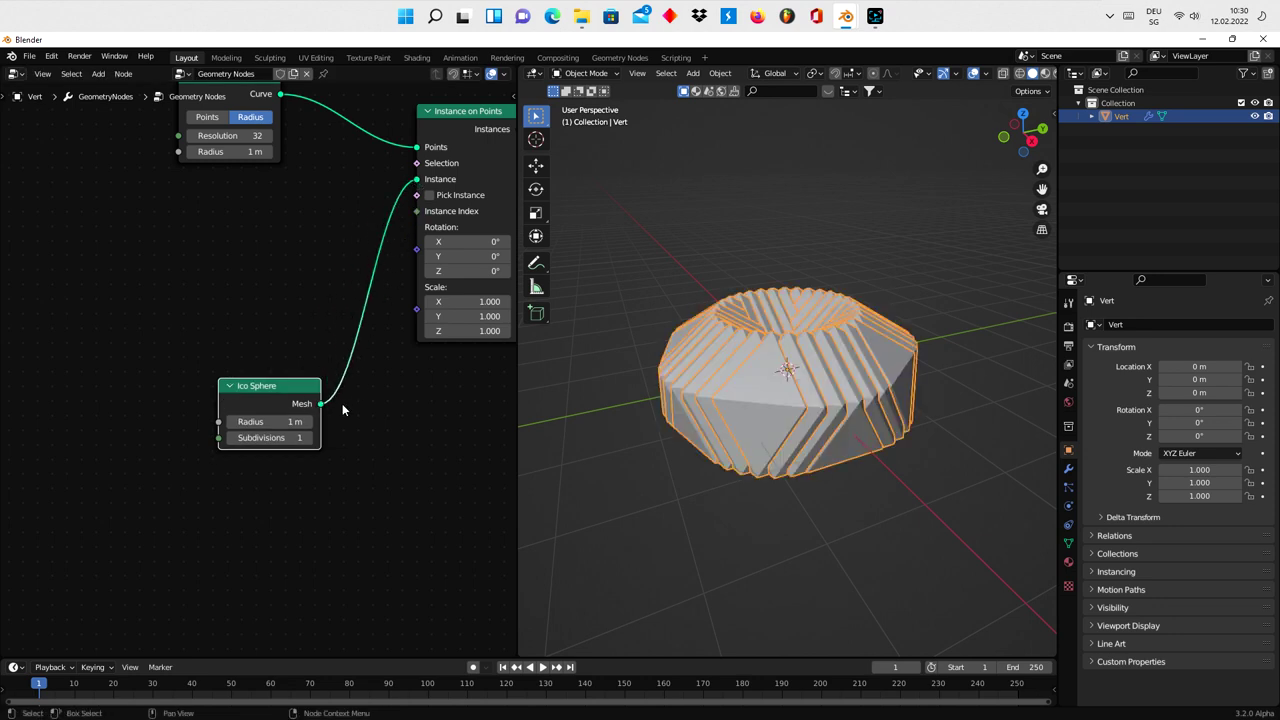
{"action": "mouse_move", "coordinate": [255, 421]}
{"action": "left_mouse_down"}
{"action": "mouse_move", "coordinate": [200, 421]}
{"action": "mouse_move", "coordinate": [233, 428]}
{"action": "left_mouse_up"}
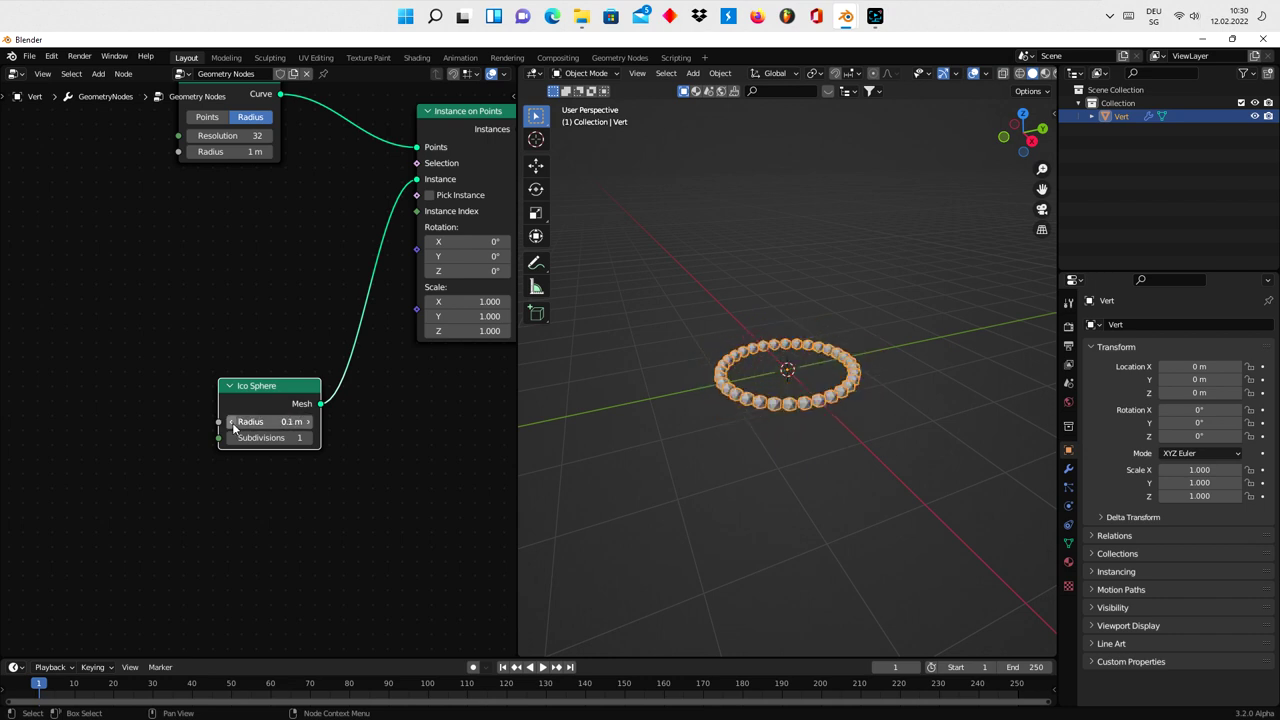
- Move Group Output and Instance on Points further right and reposition the Ico Sphere node up-right
{"action": "scroll", "coordinate": [359, 390], "scroll_direction": "down", "scroll_amount": 1}
{"action": "scroll", "coordinate": [363, 385], "scroll_direction": "down", "scroll_amount": 2}
{"action": "middle_click_drag", "start_coordinate": [363, 385], "coordinate": [171, 390]}
{"action": "scroll", "coordinate": [244, 336], "scroll_direction": "up", "scroll_amount": 1}
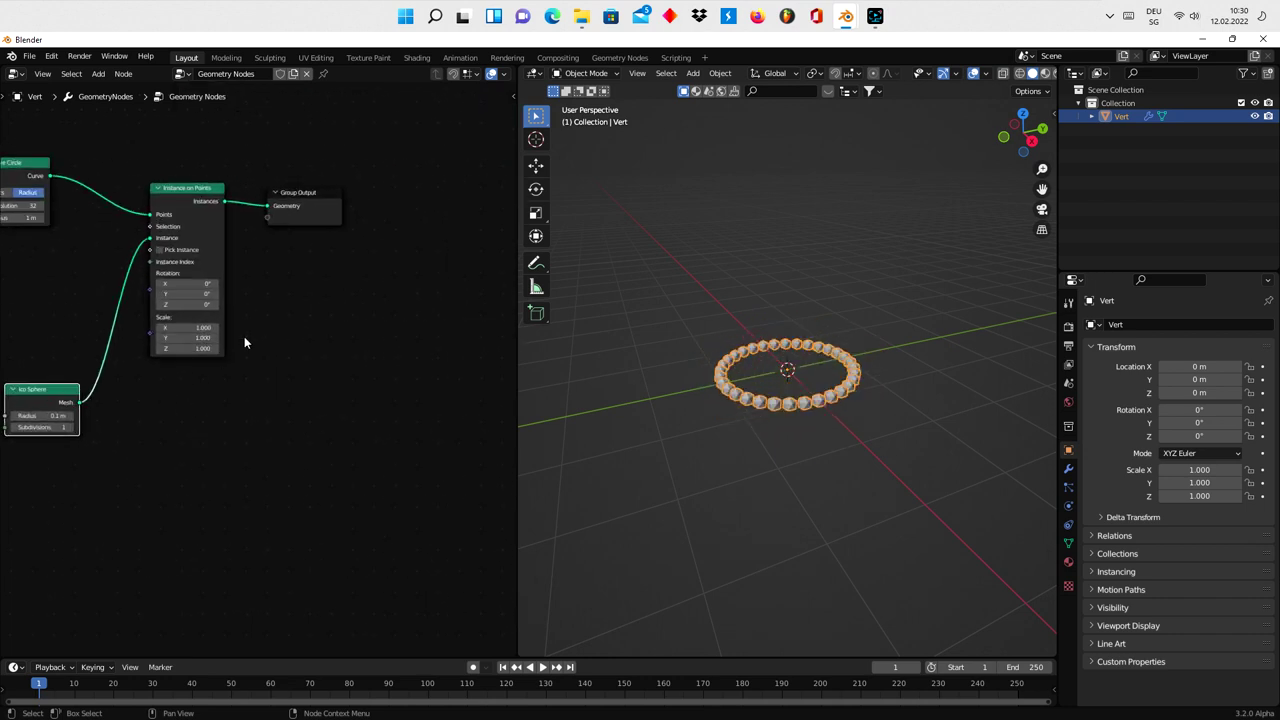
{"action": "left_click_drag", "start_coordinate": [301, 206], "coordinate": [433, 214]}
{"action": "left_click_drag", "start_coordinate": [211, 213], "coordinate": [344, 221]}
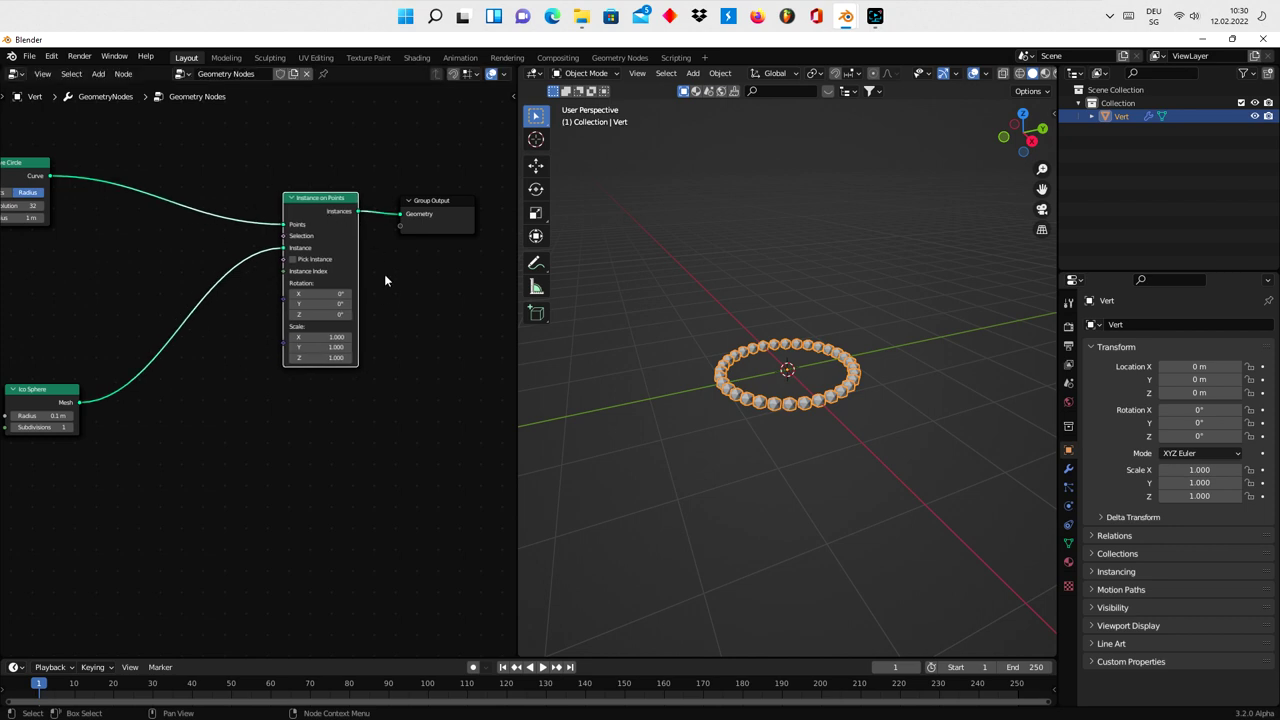
{"action": "middle_click_drag", "start_coordinate": [297, 418], "coordinate": [134, 434]}
{"action": "left_click_drag", "start_coordinate": [236, 250], "coordinate": [398, 260]}
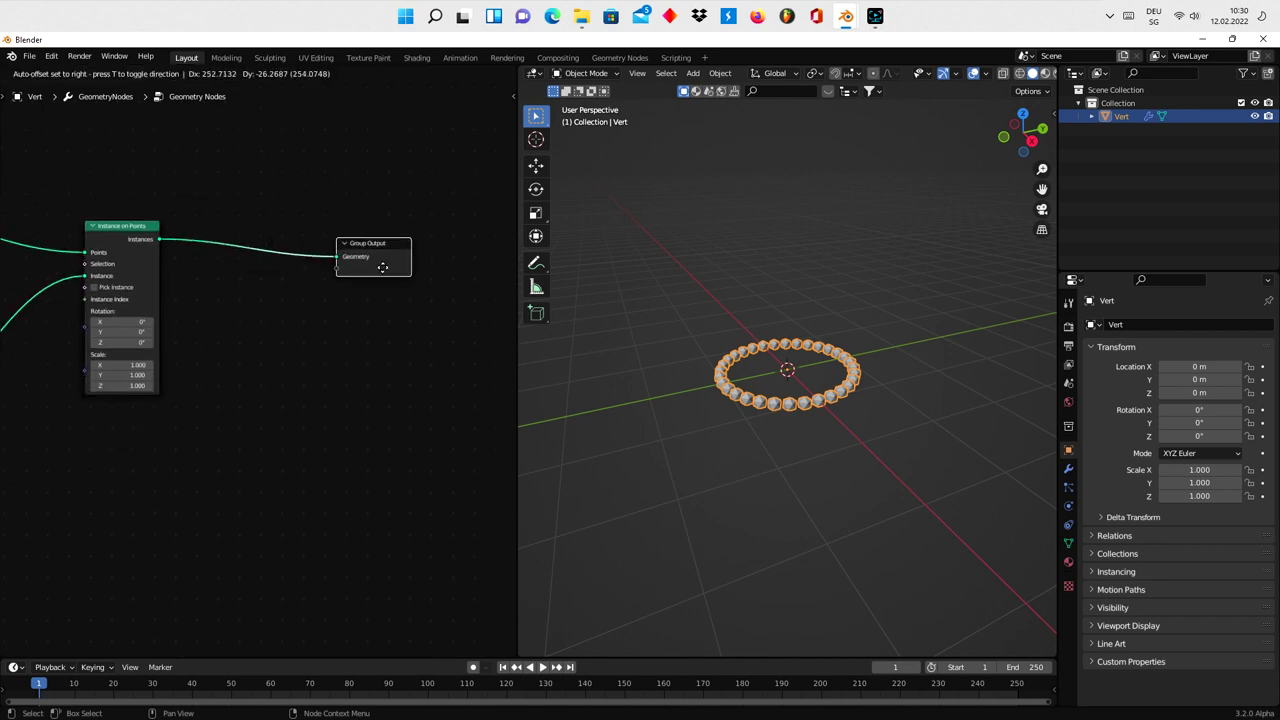
{"action": "left_click_drag", "start_coordinate": [150, 268], "coordinate": [338, 279]}
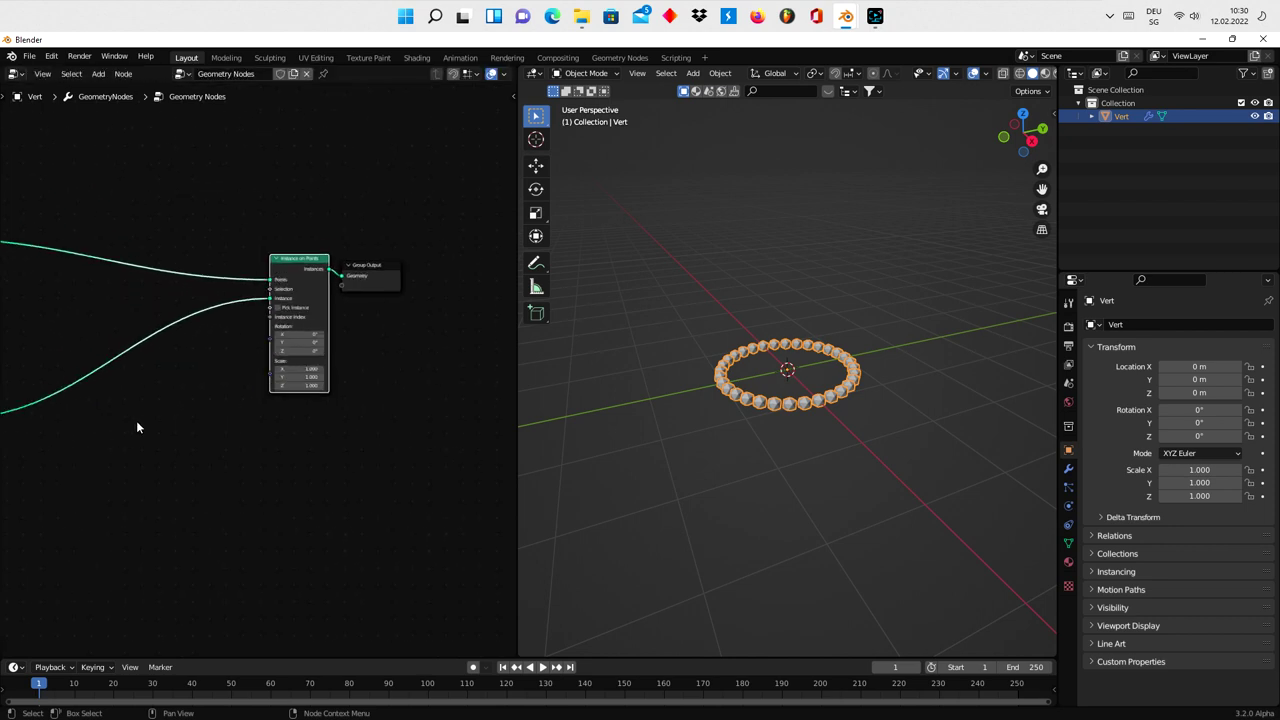
{"action": "middle_click_drag", "start_coordinate": [136, 420], "coordinate": [344, 379]}
{"action": "mouse_move", "coordinate": [138, 356]}
{"action": "left_mouse_down"}
{"action": "mouse_move", "coordinate": [400, 271]}
{"action": "mouse_move", "coordinate": [435, 246]}
{"action": "left_mouse_up"}
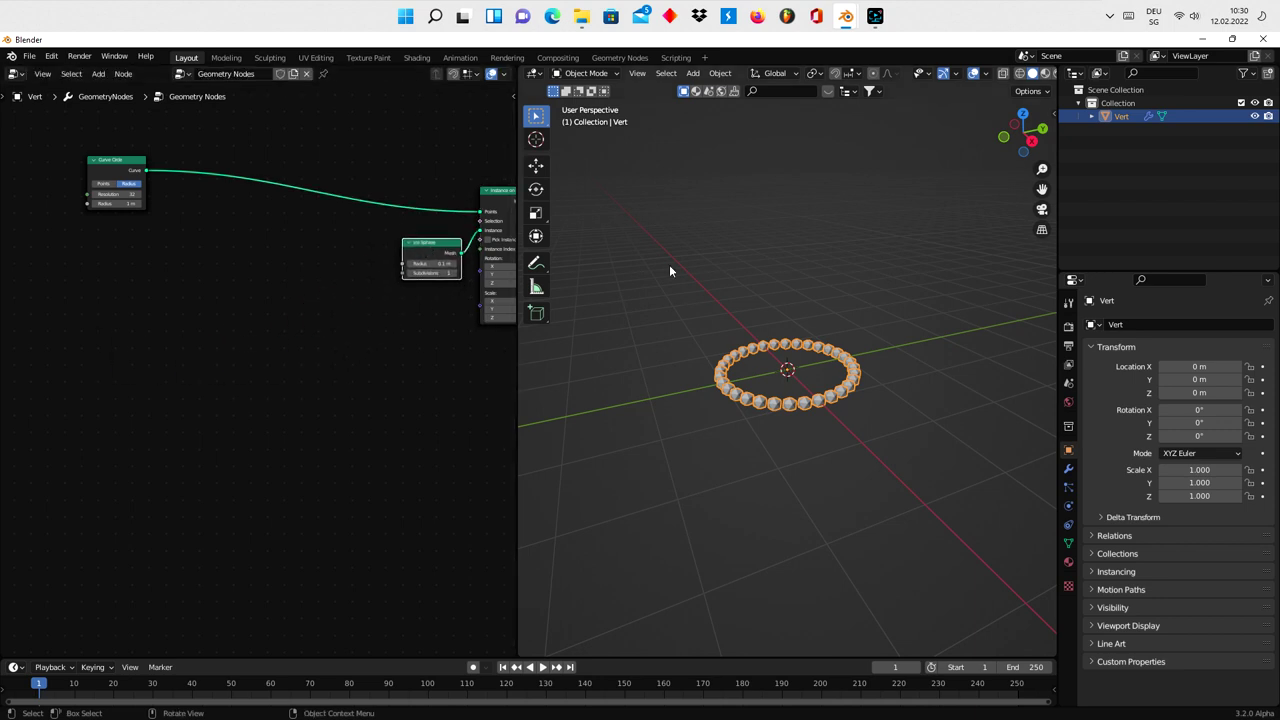
- Turn off viewport overlays, zoom in on the sphere ring, and centre the node view on Curve Circle
{"action": "left_click", "coordinate": [973, 74]}
{"action": "scroll", "coordinate": [801, 335], "scroll_direction": "up", "scroll_amount": 2}
{"action": "scroll", "coordinate": [802, 335], "scroll_direction": "up", "scroll_amount": 2}
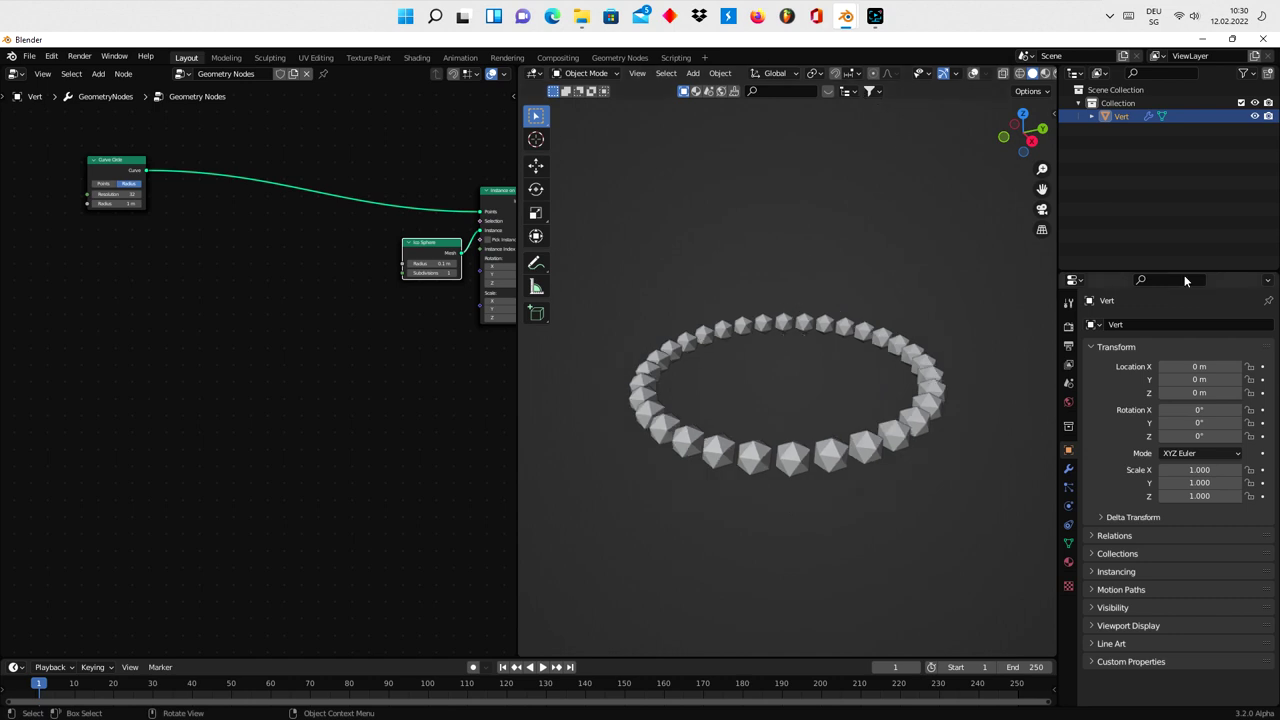
{"action": "scroll", "coordinate": [339, 338], "scroll_direction": "down", "scroll_amount": 1}
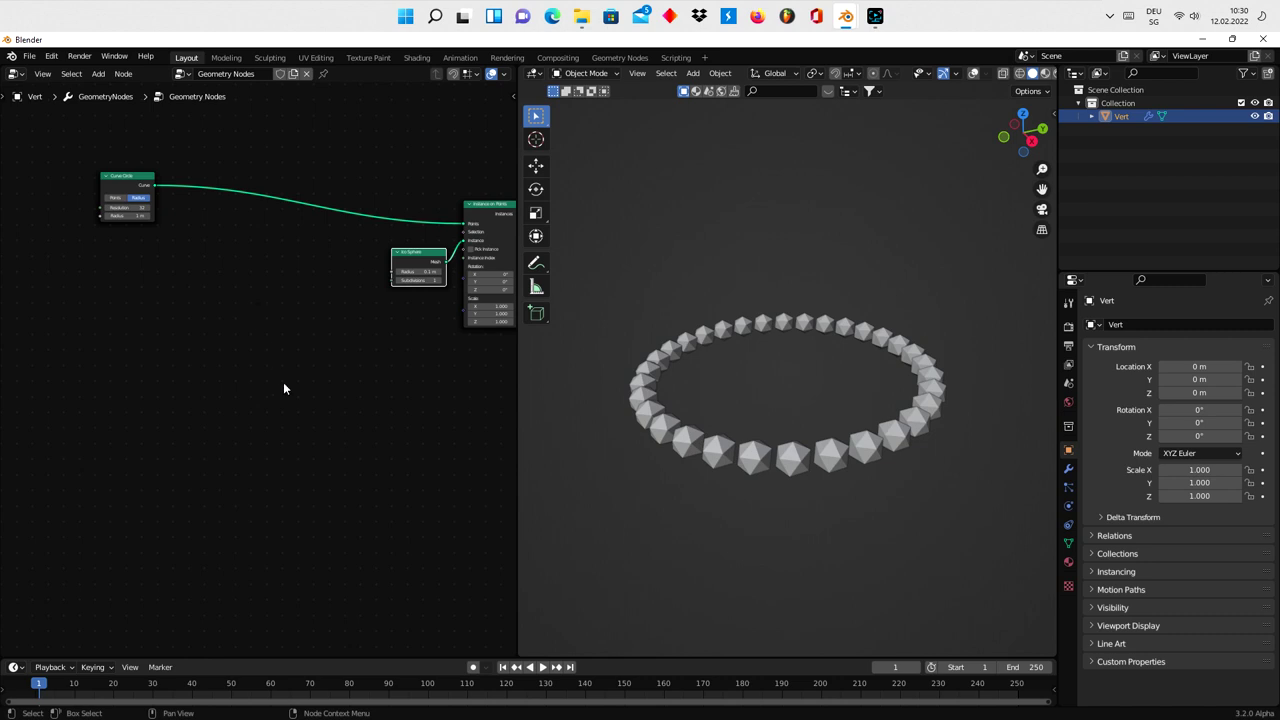
{"action": "middle_click_drag", "start_coordinate": [263, 322], "coordinate": [223, 371]}
{"action": "scroll", "coordinate": [209, 389], "scroll_direction": "up", "scroll_amount": 1}
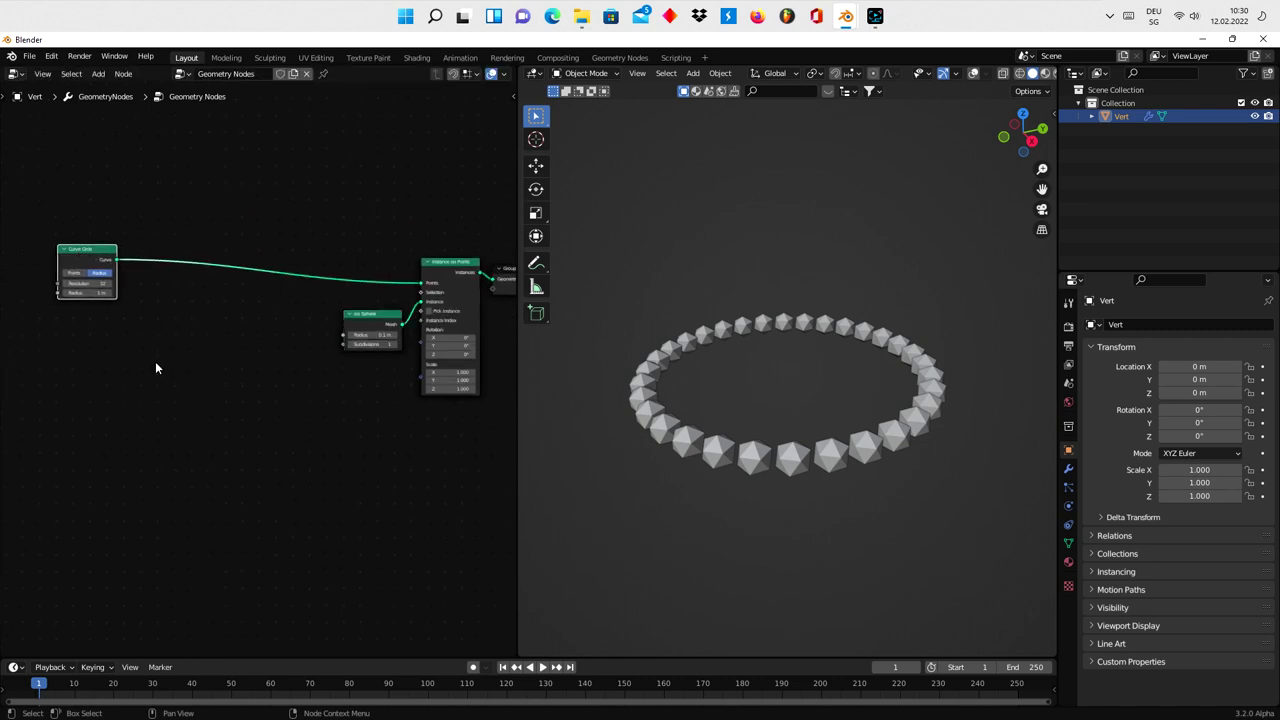
{"action": "scroll", "coordinate": [136, 317], "scroll_direction": "up", "scroll_amount": 2}
{"action": "middle_click_drag", "start_coordinate": [141, 284], "coordinate": [234, 321]}
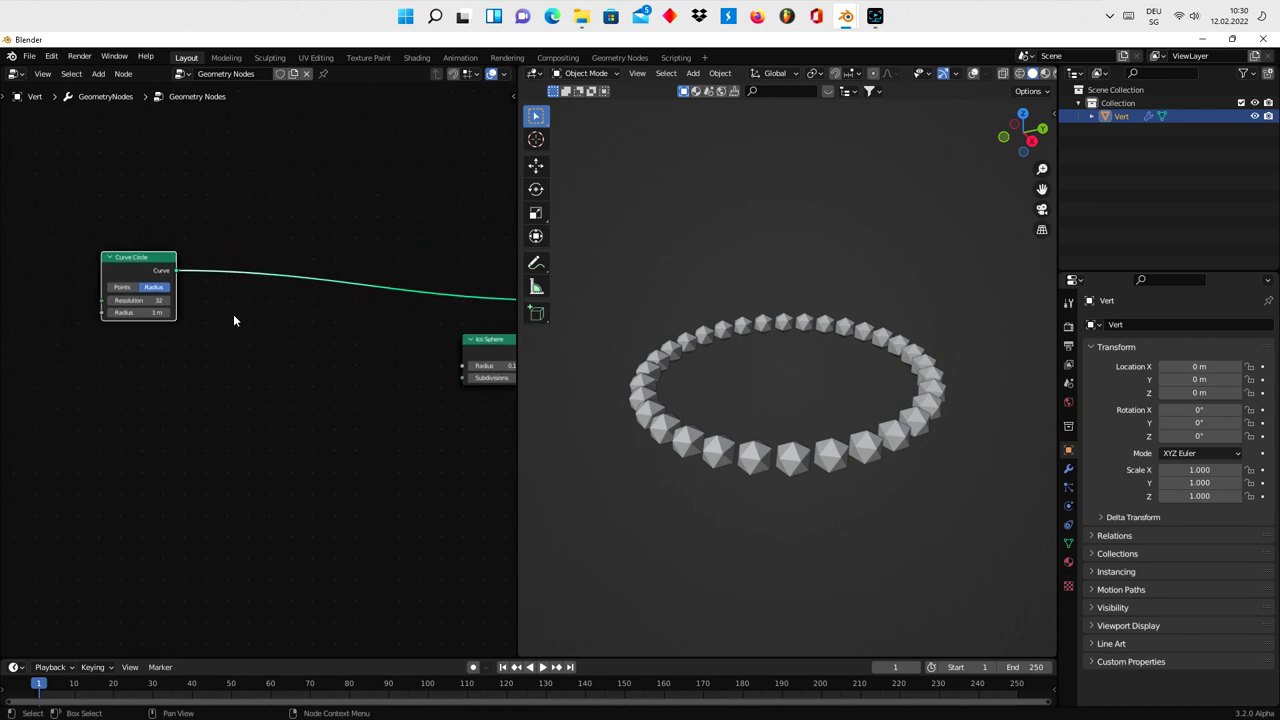
- Insert a Curve to Mesh node onto the Curve Circle link
{"action": "key", "text": "shift+a"}
{"action": "left_click", "coordinate": [329, 313]}
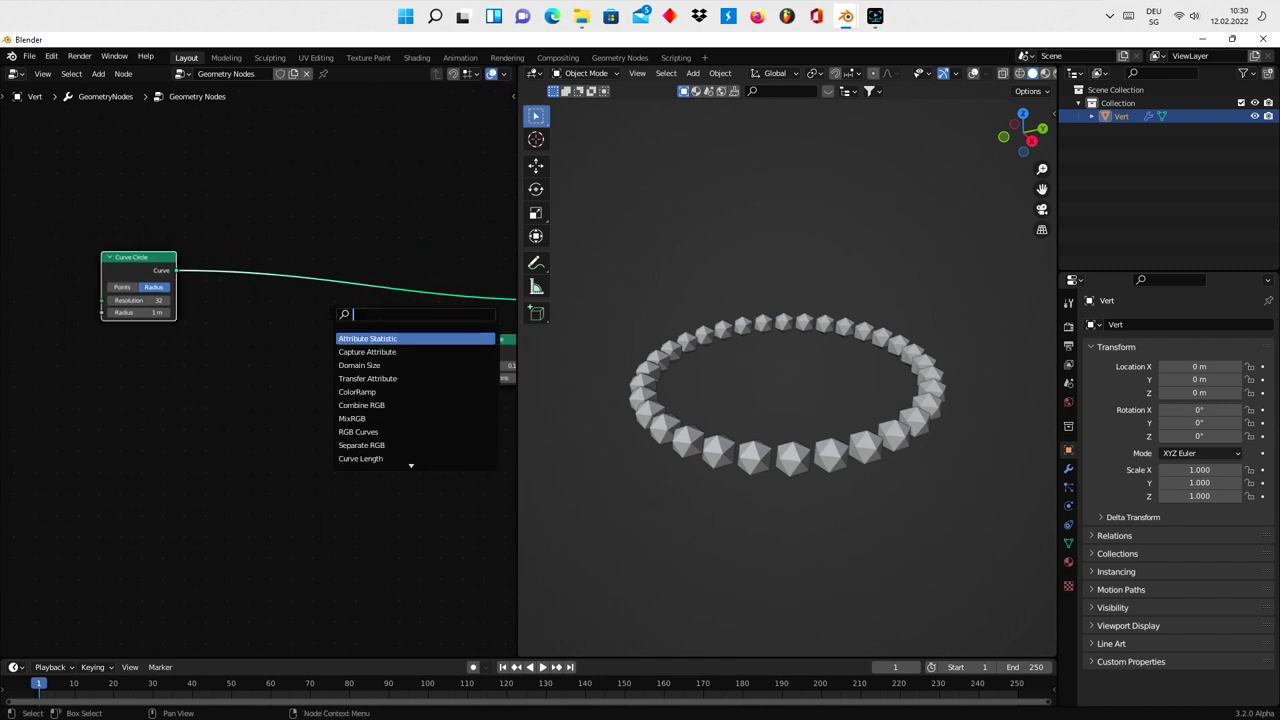
{"action": "type", "text": "cur"}
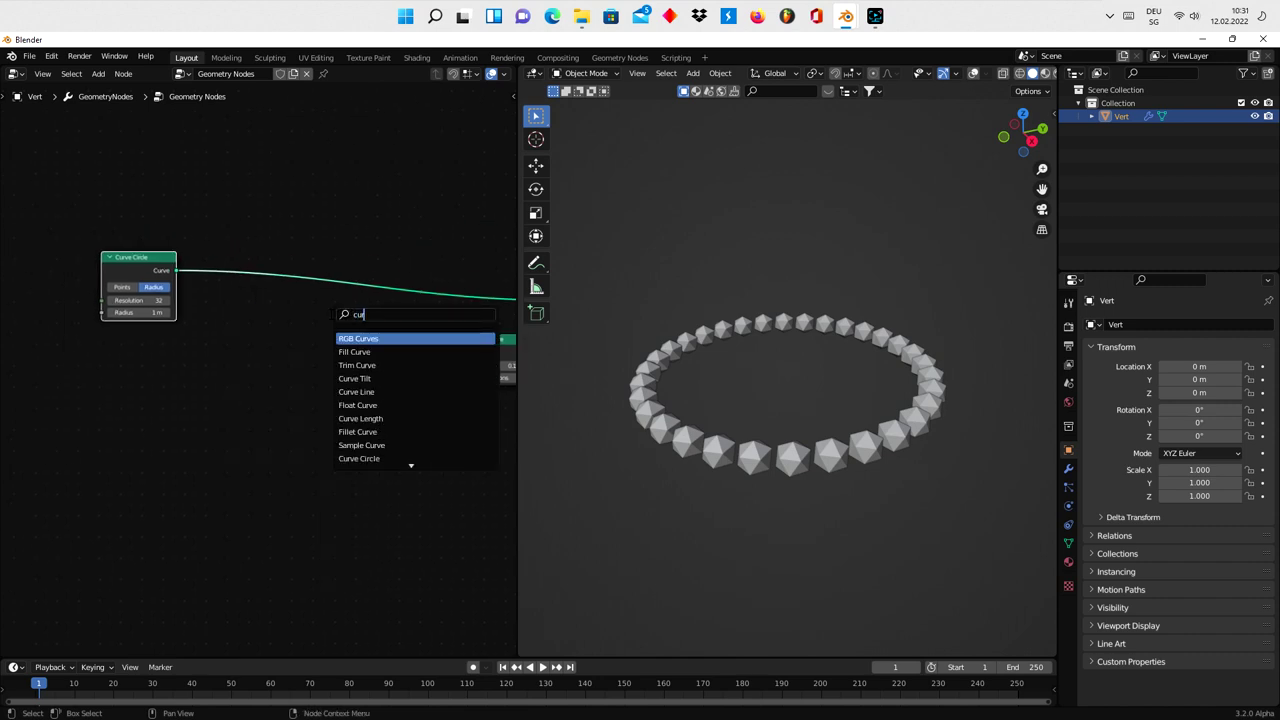
{"action": "type", "text": "ve to"}
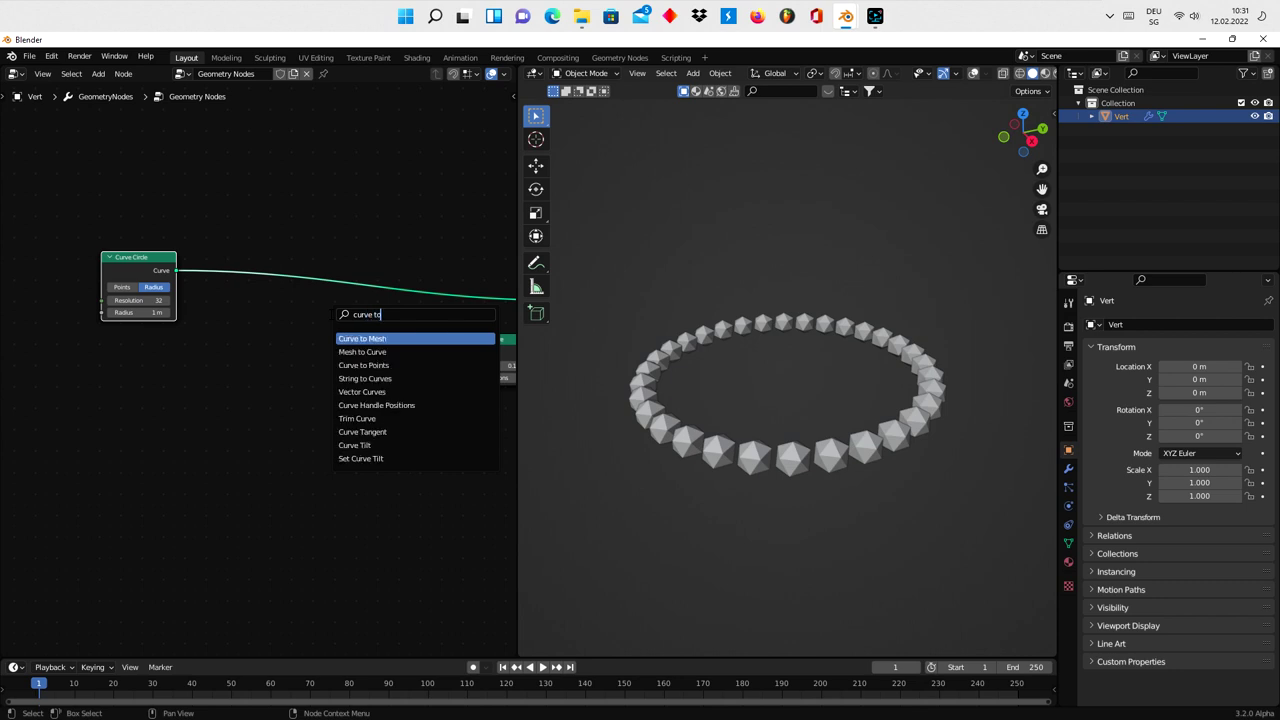
{"action": "key", "text": "Return"}
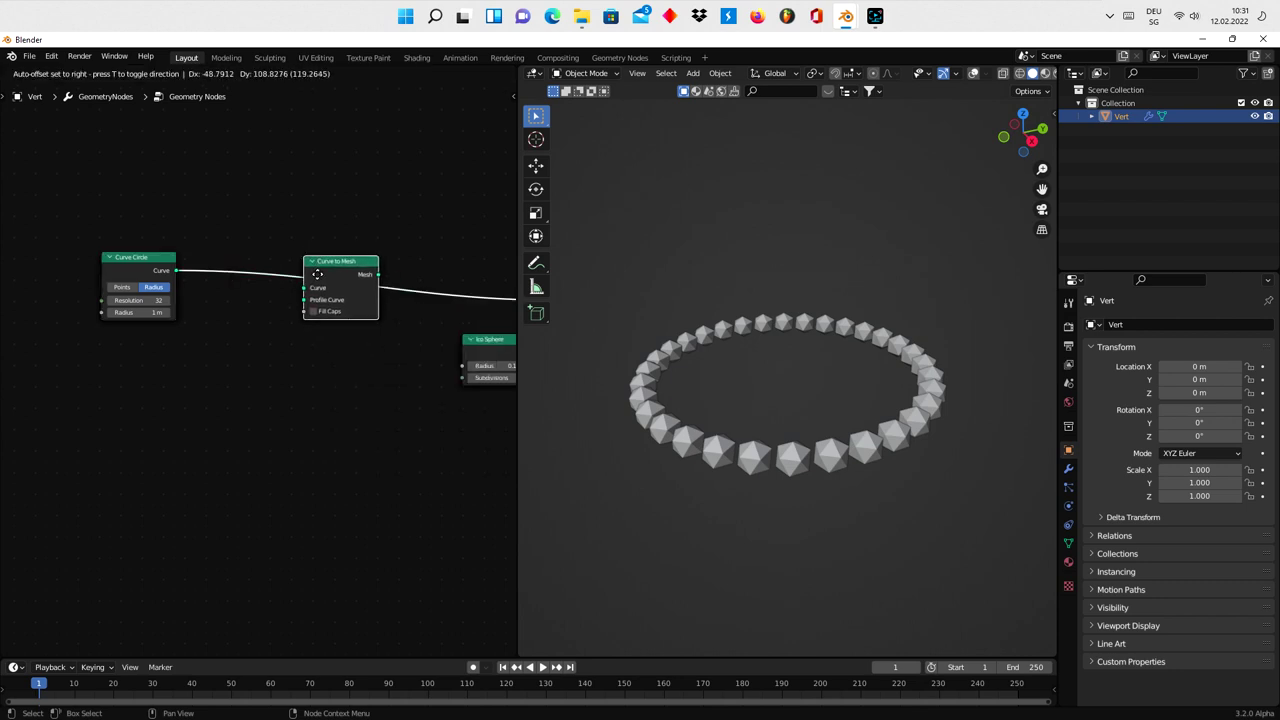
{"action": "left_click", "coordinate": [278, 403]}
{"action": "middle_click_drag", "start_coordinate": [278, 403], "coordinate": [340, 351]}
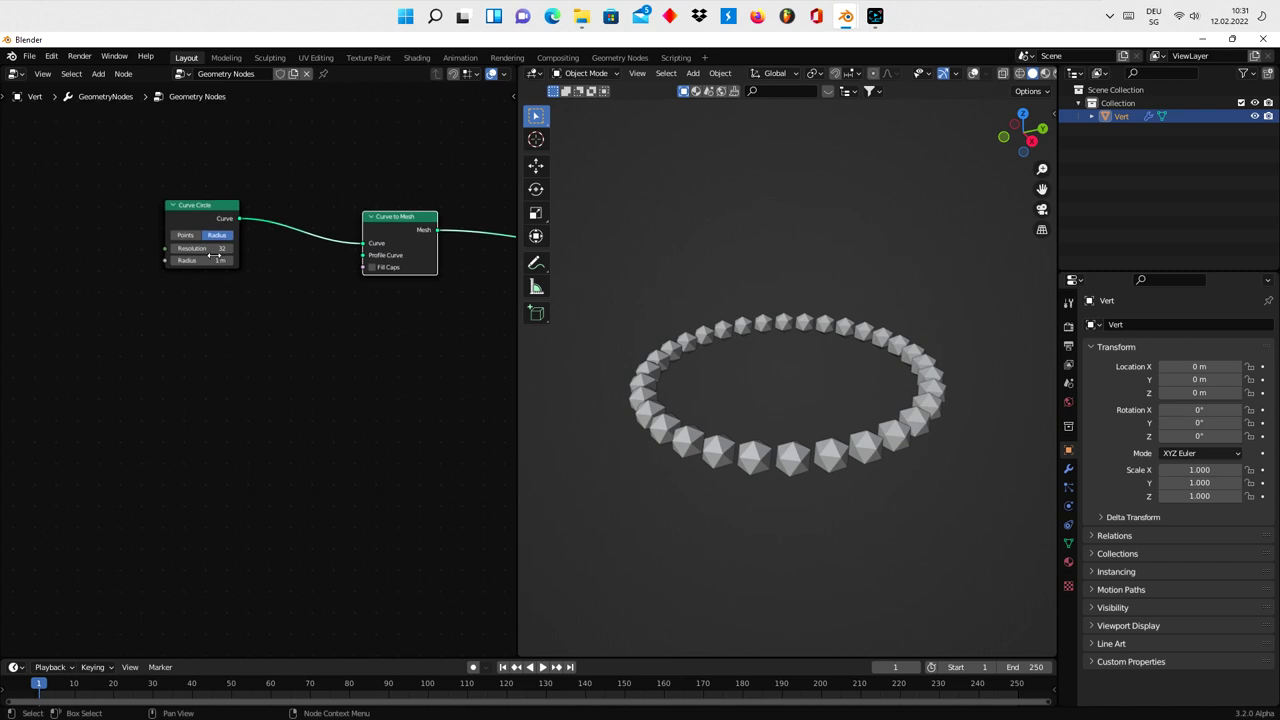
- Duplicate the Curve Circle and connect the copy to the Profile Curve input
{"action": "left_click", "coordinate": [216, 208]}
{"action": "right_click", "coordinate": [216, 208]}
{"action": "left_click", "coordinate": [216, 208]}
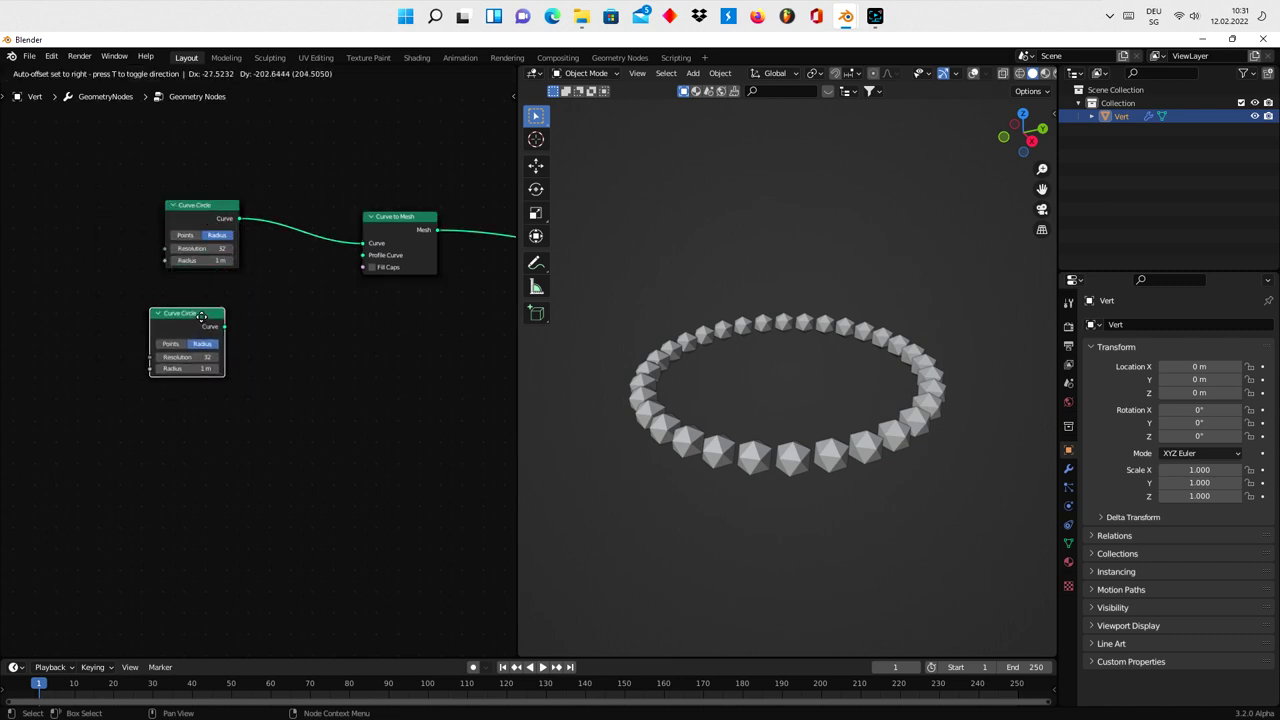
{"action": "left_click", "coordinate": [232, 316]}
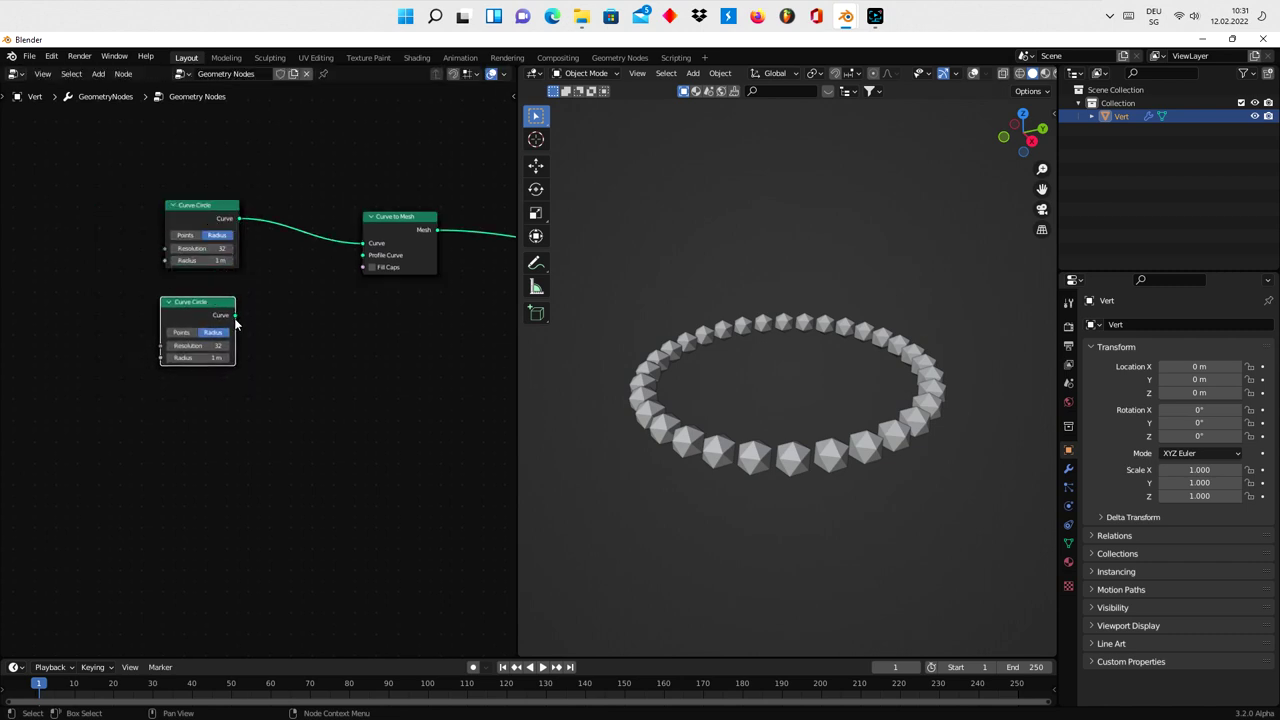
{"action": "left_click_drag", "start_coordinate": [235, 315], "coordinate": [361, 263]}
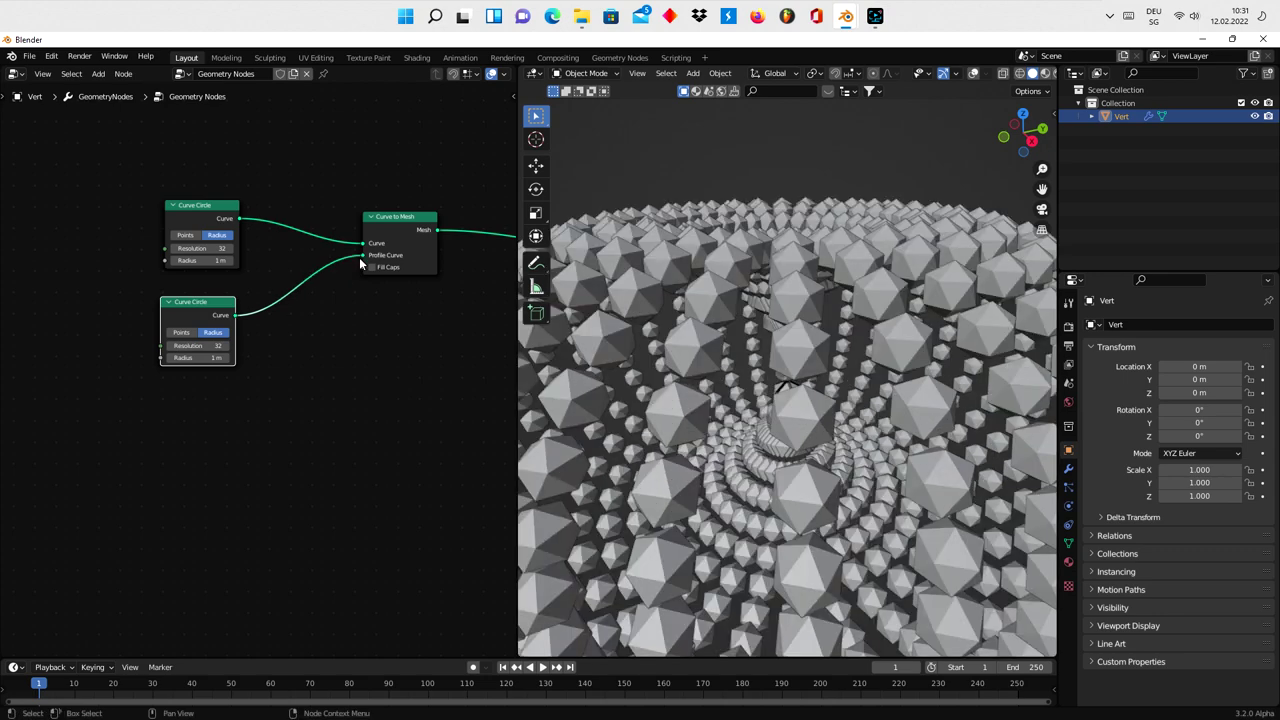
- Orbit to view the torus from the side and spread the two Curve Circle nodes apart
{"action": "scroll", "coordinate": [792, 433], "scroll_direction": "down", "scroll_amount": 5}
{"action": "middle_click_drag", "start_coordinate": [787, 327], "coordinate": [833, 415]}
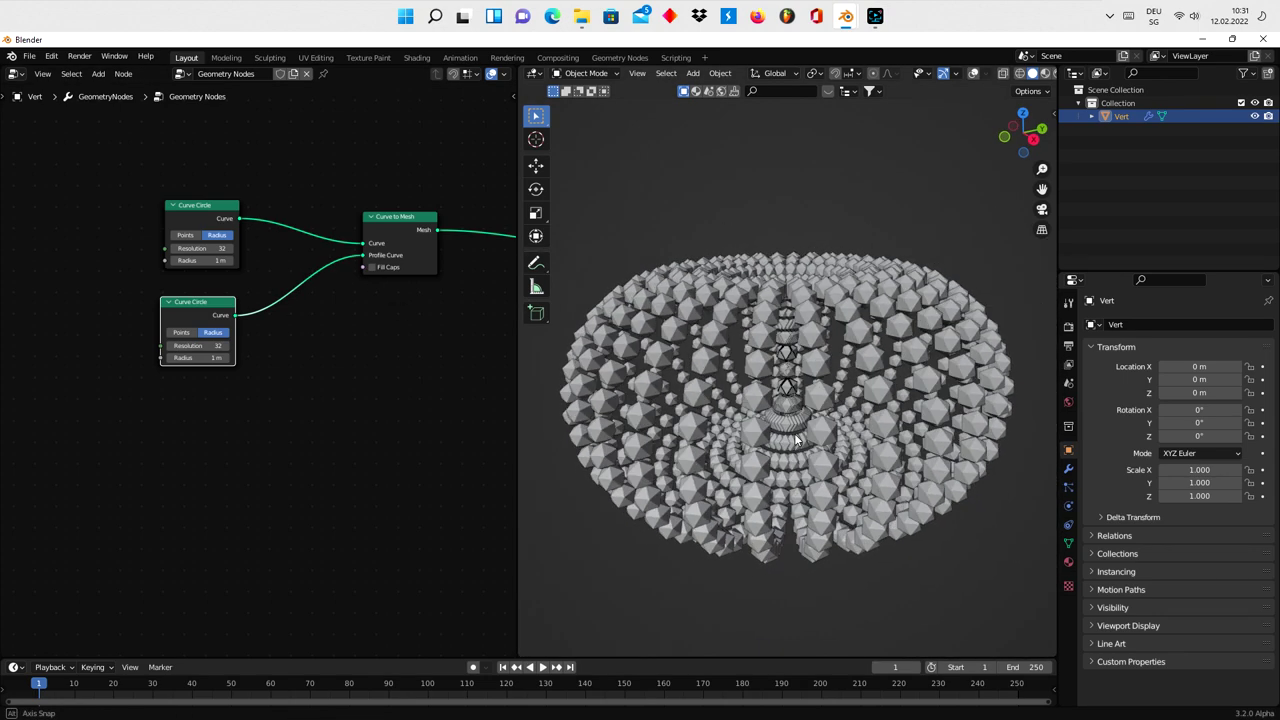
{"action": "scroll", "coordinate": [304, 458], "scroll_direction": "up", "scroll_amount": 1}
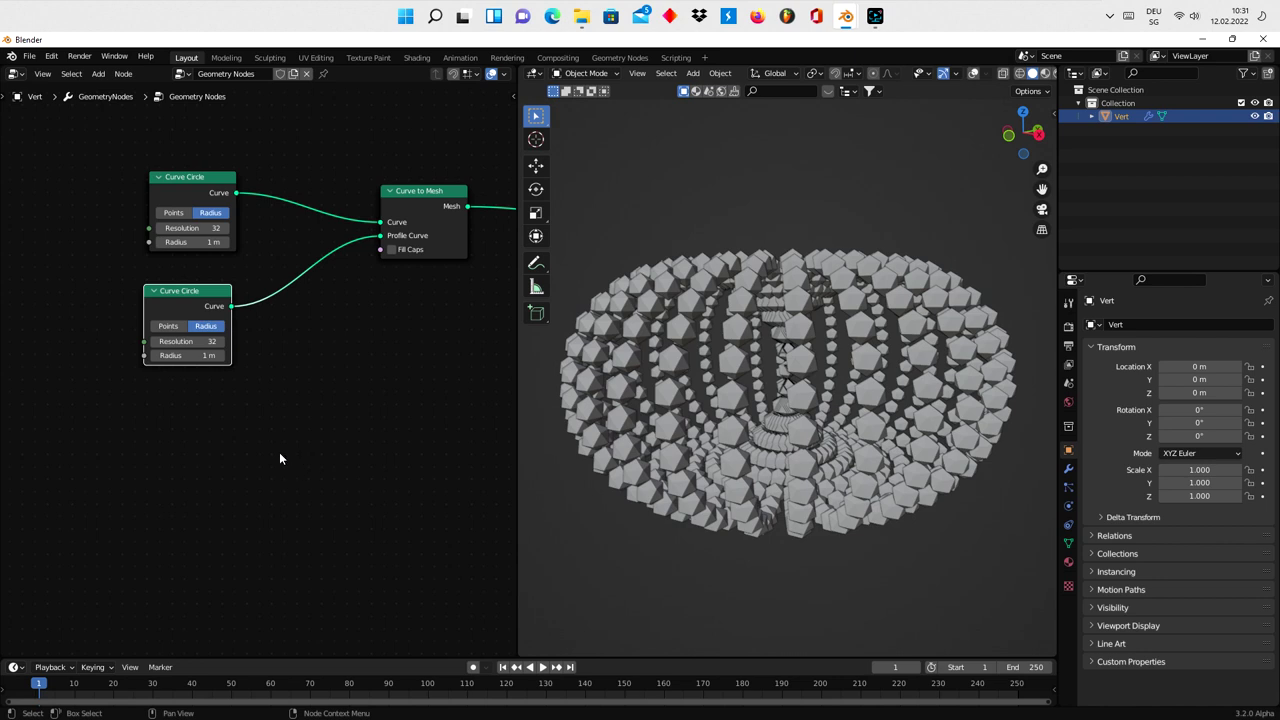
{"action": "mouse_move", "coordinate": [186, 292]}
{"action": "left_mouse_down"}
{"action": "mouse_move", "coordinate": [285, 296]}
{"action": "mouse_move", "coordinate": [282, 309]}
{"action": "left_mouse_up"}
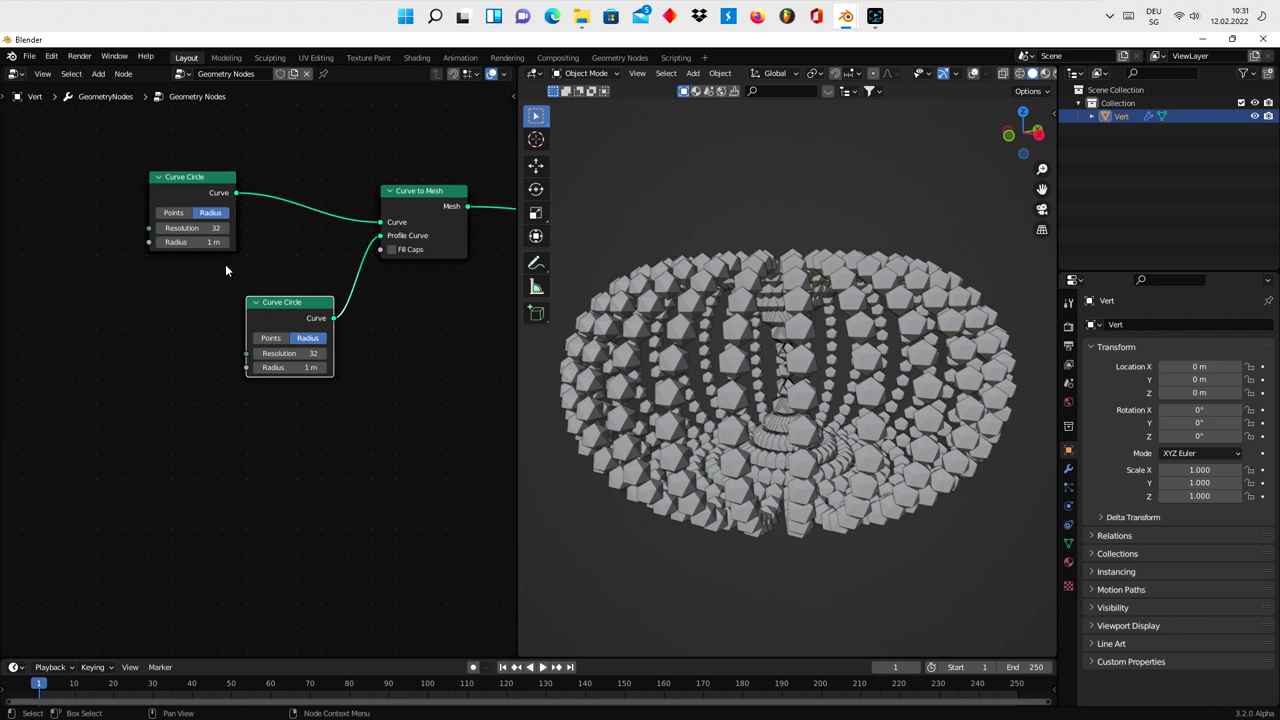
{"action": "left_click_drag", "start_coordinate": [213, 197], "coordinate": [101, 181]}
{"action": "left_click_drag", "start_coordinate": [259, 314], "coordinate": [261, 362]}
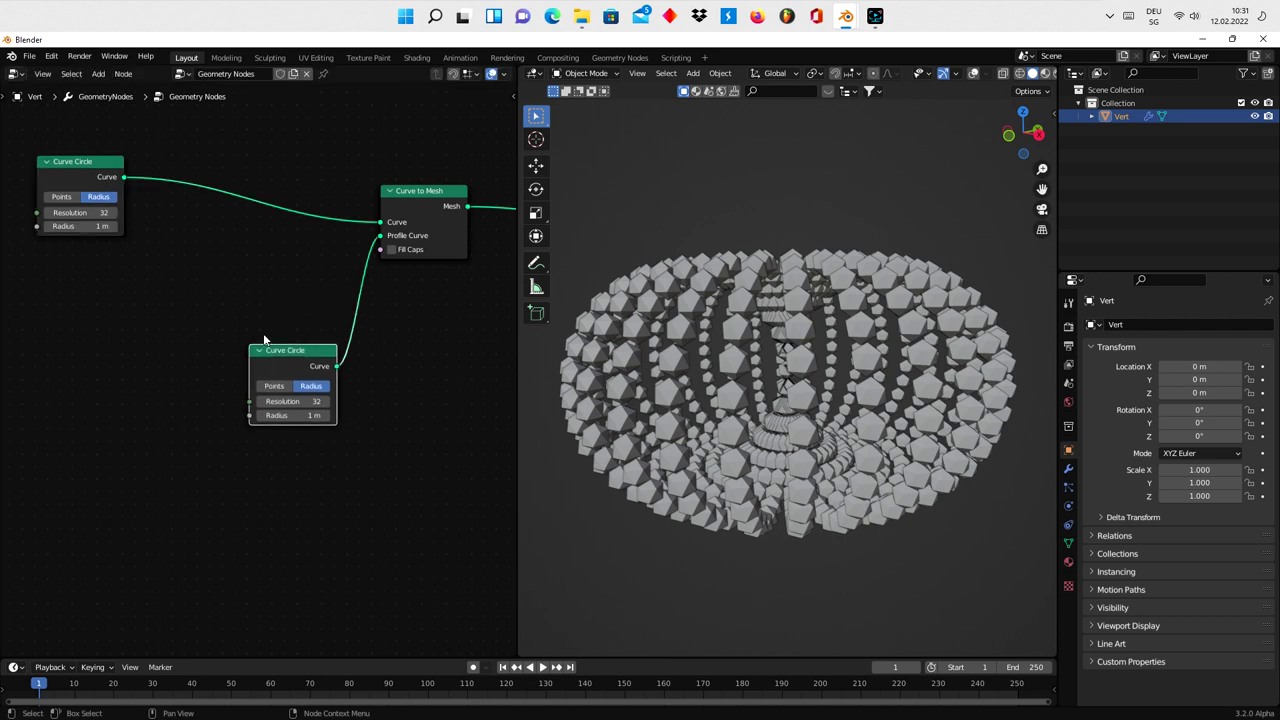
{"action": "middle_click_drag", "start_coordinate": [264, 340], "coordinate": [273, 357]}
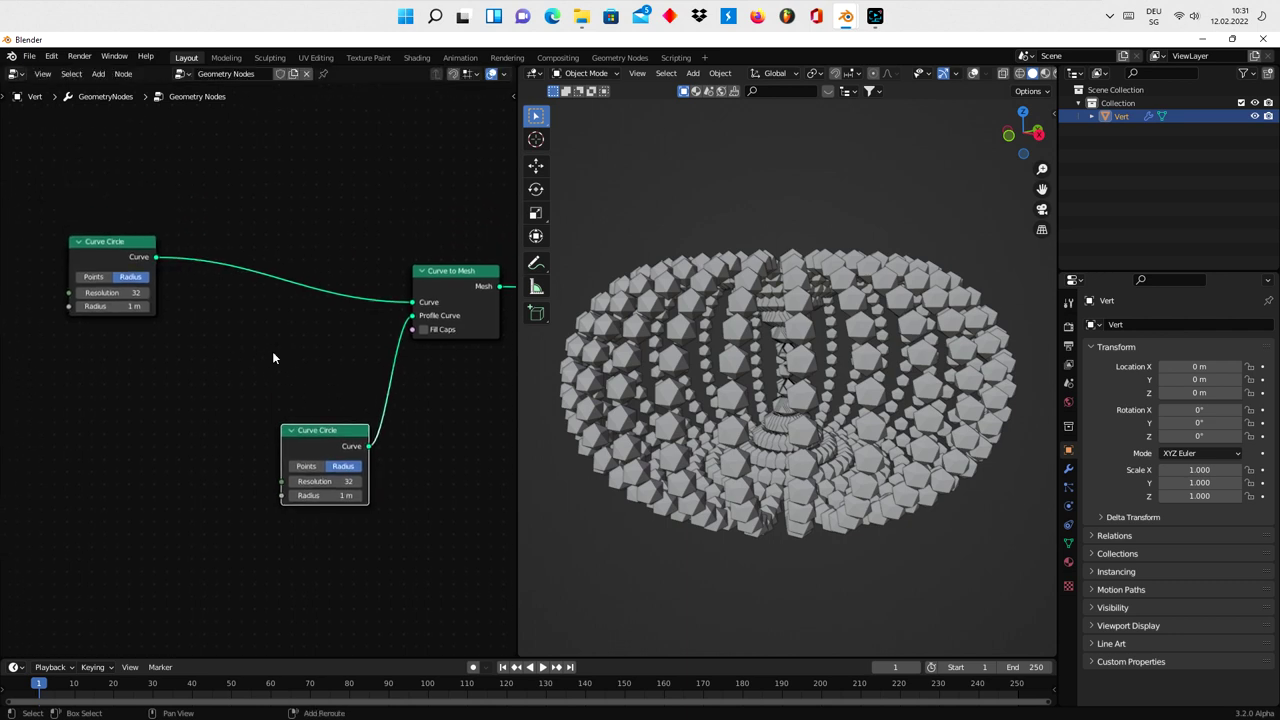
- Insert a Set Curve Tilt node onto the main Curve Circle's link
{"action": "key", "text": "shift+a"}
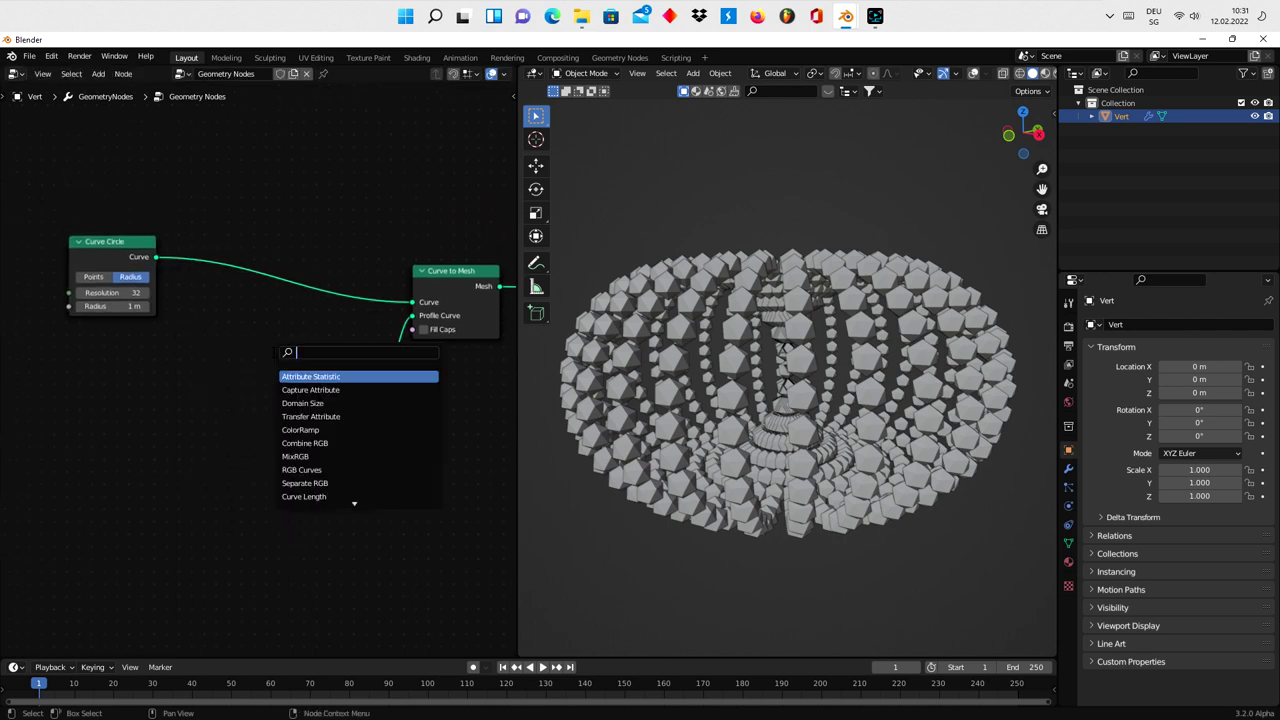
{"action": "type", "text": "til"}
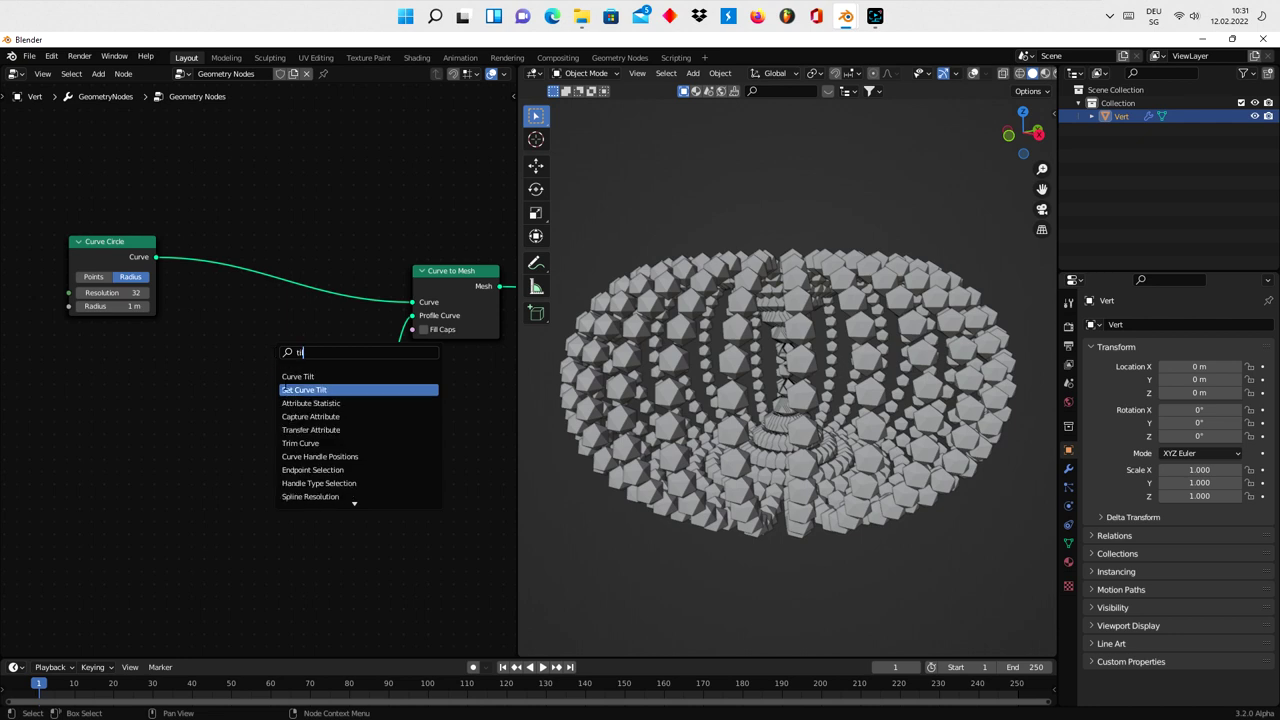
{"action": "left_click", "coordinate": [300, 389]}
{"action": "left_click", "coordinate": [287, 312]}
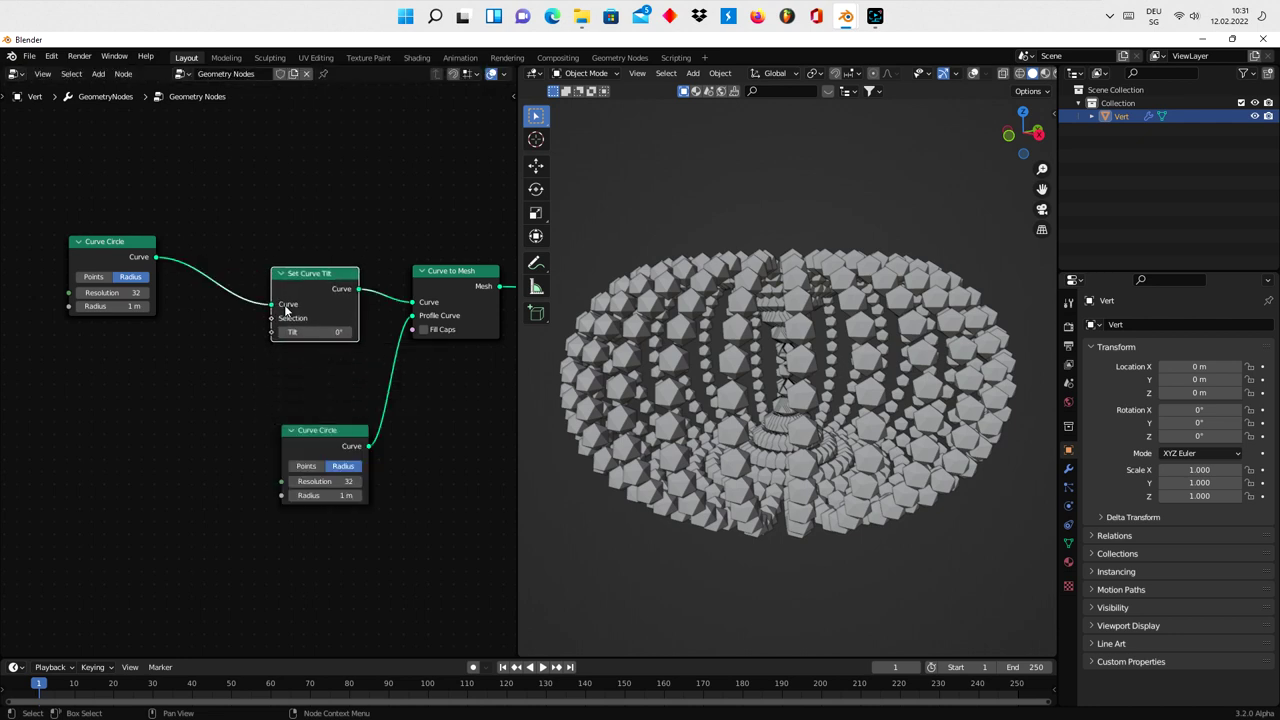
- Add a Spline Parameter node on the left and connect its Length to the Tilt input
{"action": "key", "text": "shift+a"}
{"action": "left_click", "coordinate": [242, 379]}
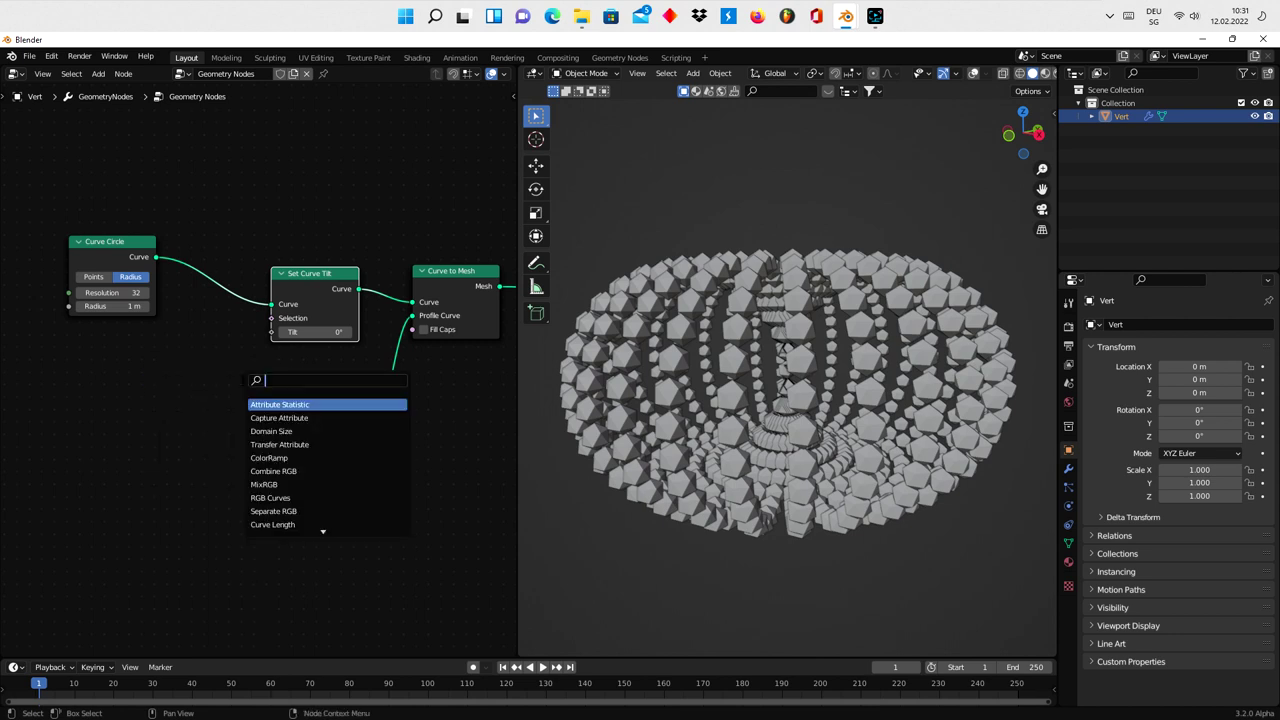
{"action": "type", "text": "p"}
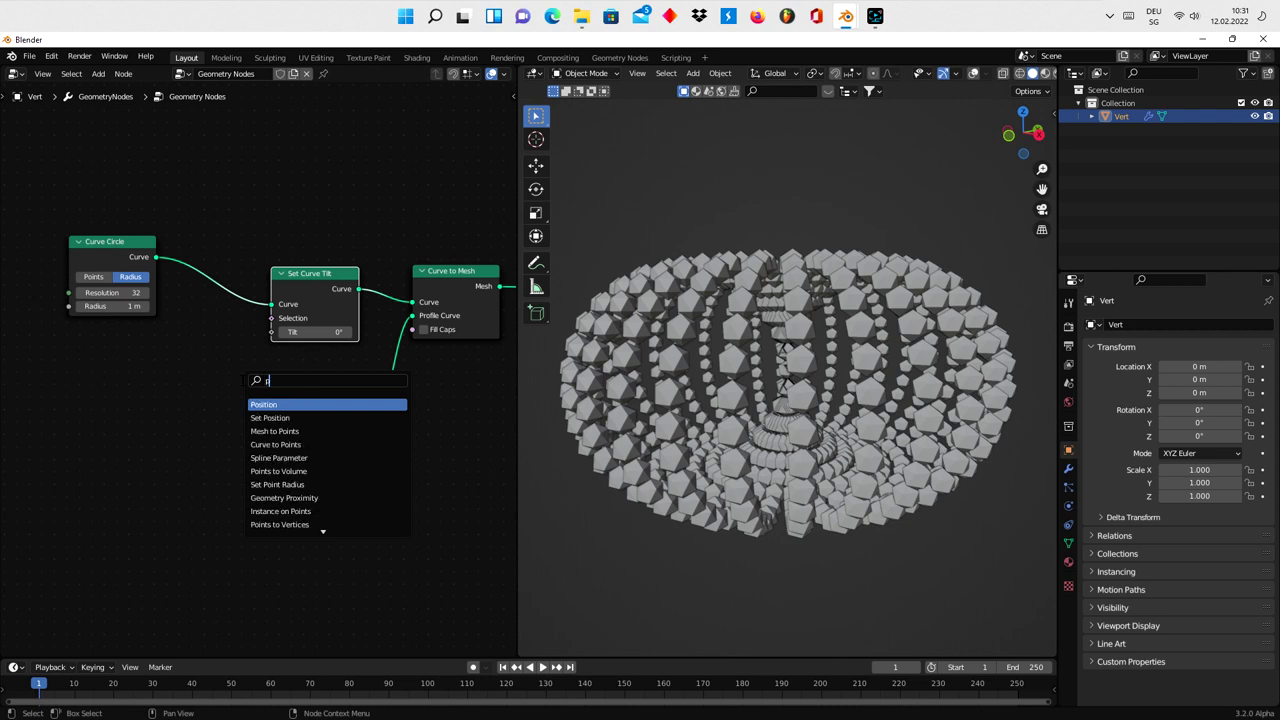
{"action": "type", "text": "ar"}
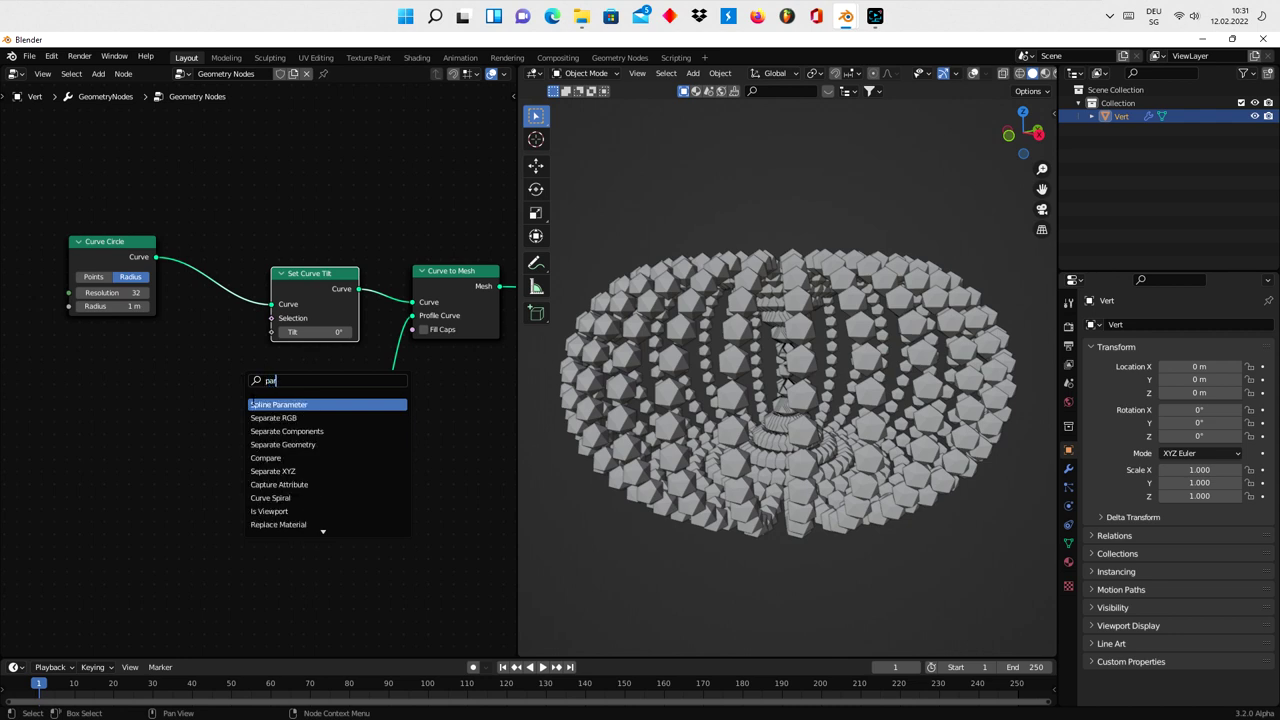
{"action": "left_click", "coordinate": [252, 404]}
{"action": "left_click", "coordinate": [130, 400]}
{"action": "left_click_drag", "start_coordinate": [172, 422], "coordinate": [271, 332]}
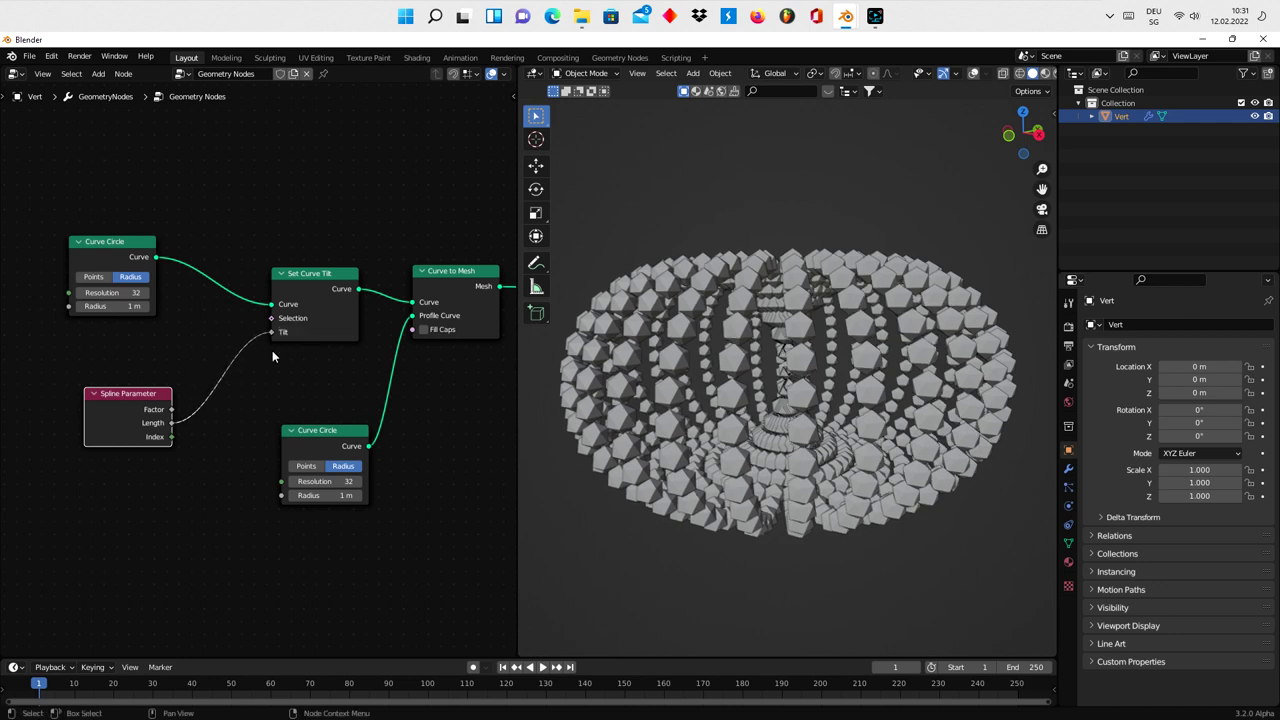
{"action": "right_click", "coordinate": [140, 420]}
{"action": "left_click_drag", "start_coordinate": [133, 406], "coordinate": [59, 417]}
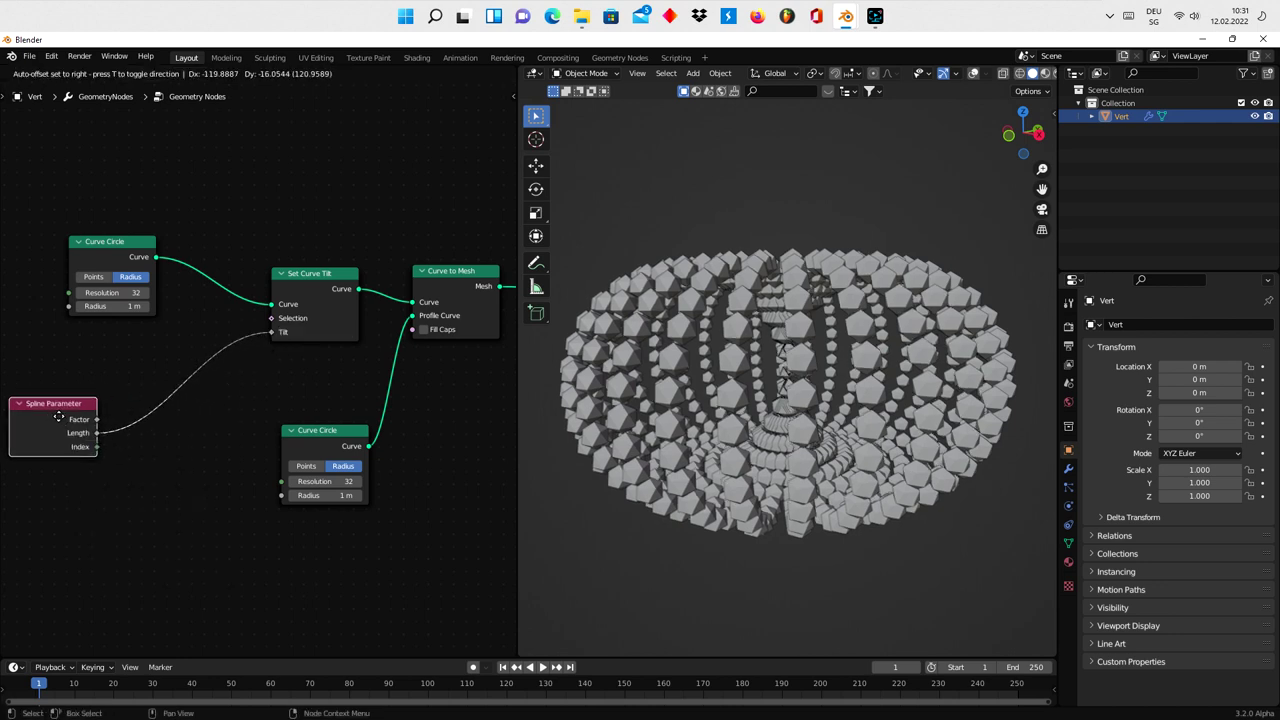
- Insert a Math node on the Length-to-Tilt link and move the Spline Parameter node lower
{"action": "key", "text": "shift+a"}
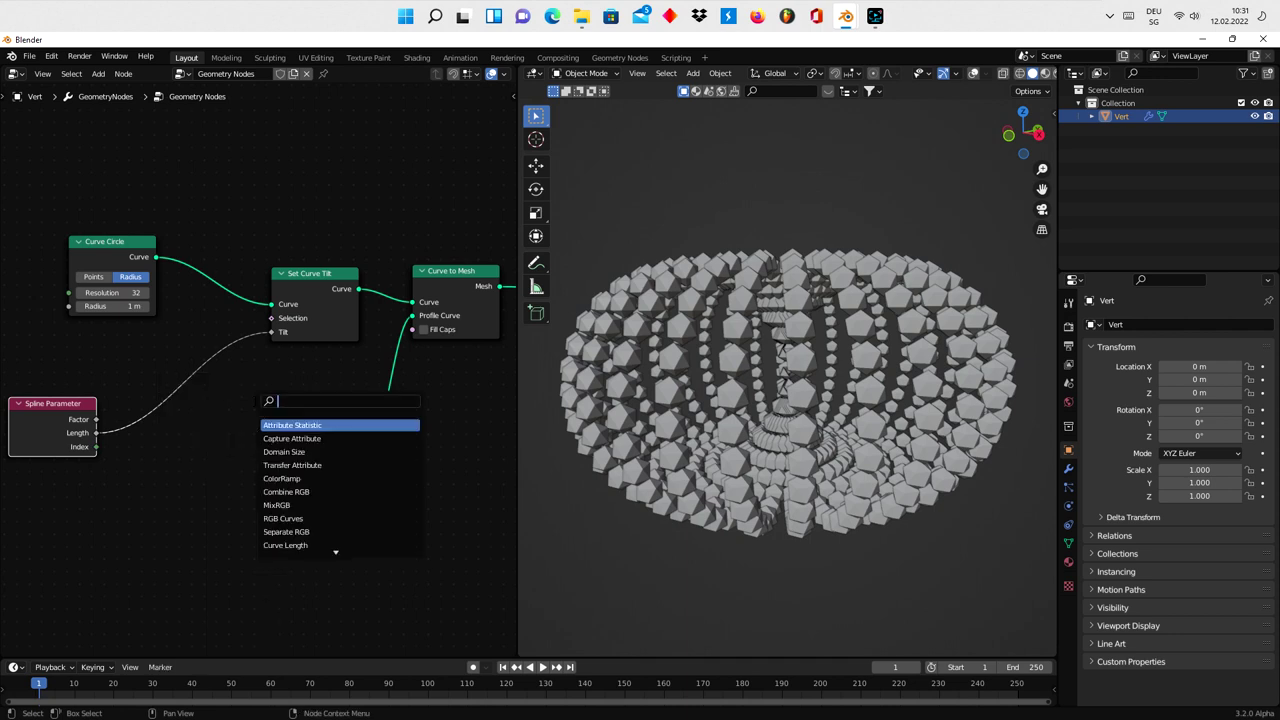
{"action": "type", "text": "mat"}
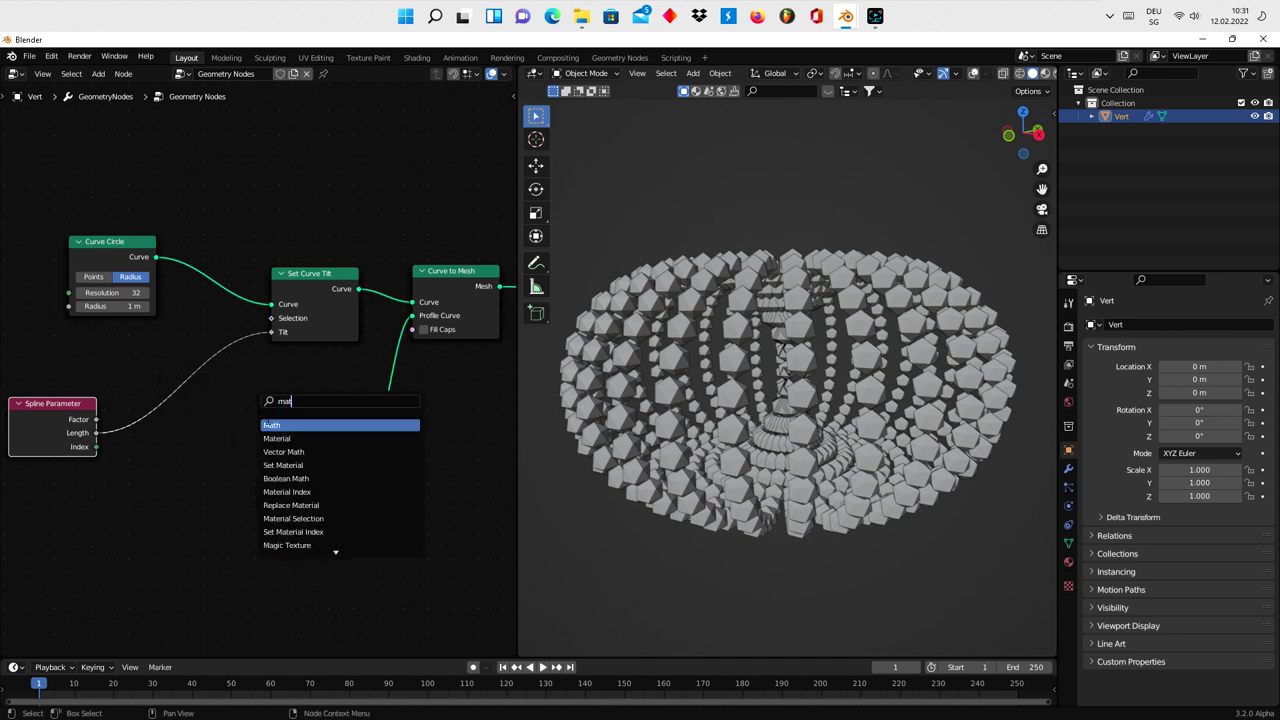
{"action": "key", "text": "Return"}
{"action": "left_click", "coordinate": [169, 366]}
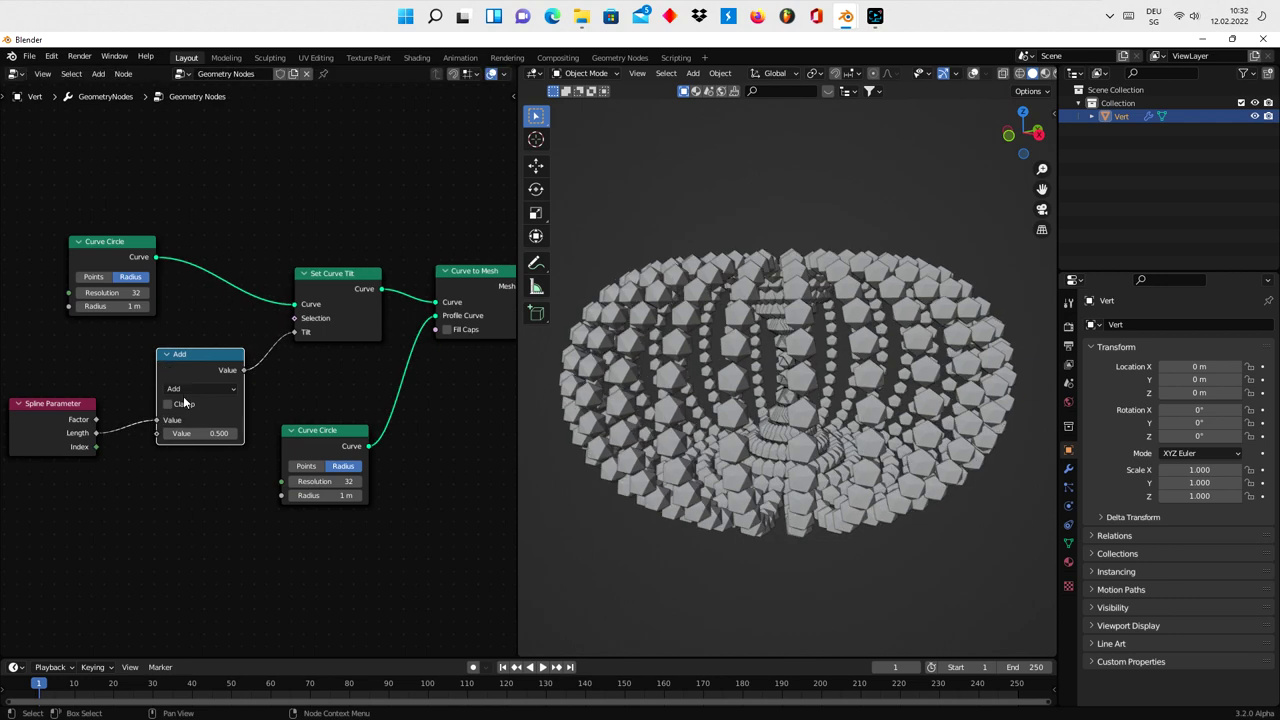
{"action": "left_click_drag", "start_coordinate": [206, 433], "coordinate": [290, 433]}
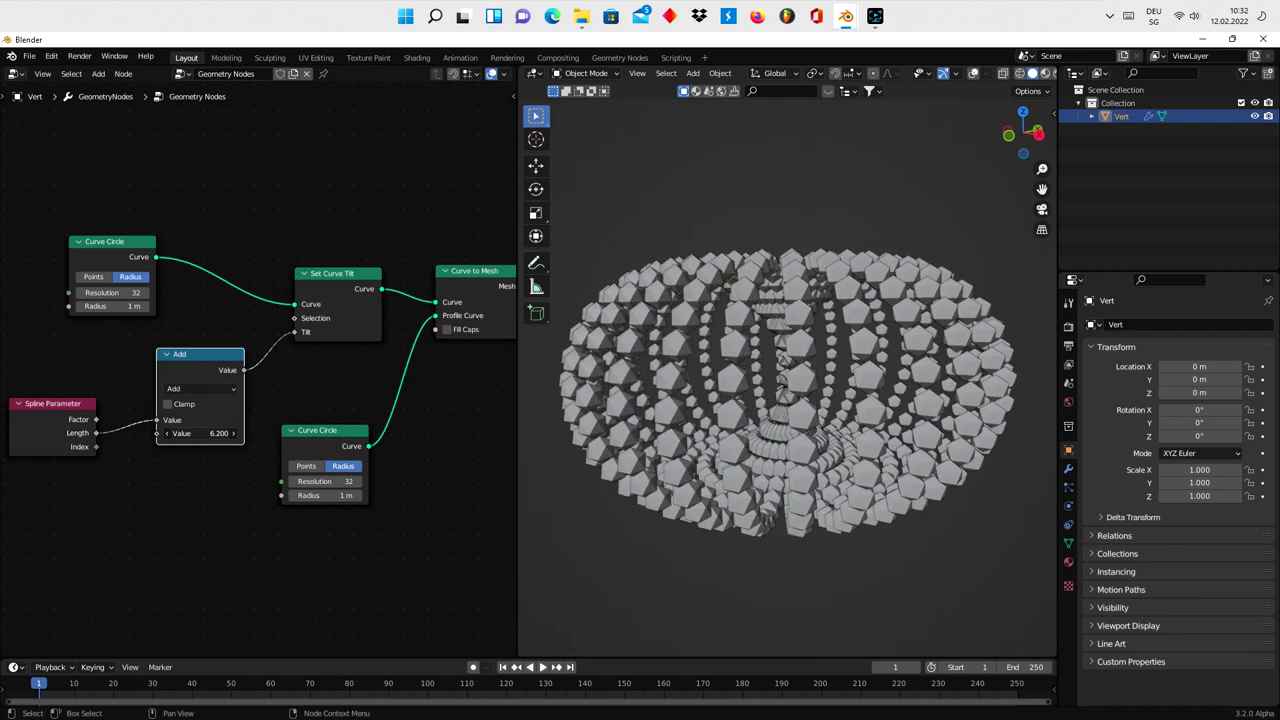
{"action": "mouse_move", "coordinate": [206, 433]}
{"action": "left_mouse_down"}
{"action": "mouse_move", "coordinate": [130, 433]}
{"action": "mouse_move", "coordinate": [250, 433]}
{"action": "mouse_move", "coordinate": [180, 433]}
{"action": "left_mouse_up"}
{"action": "scroll", "coordinate": [166, 486], "scroll_direction": "down", "scroll_amount": 1}
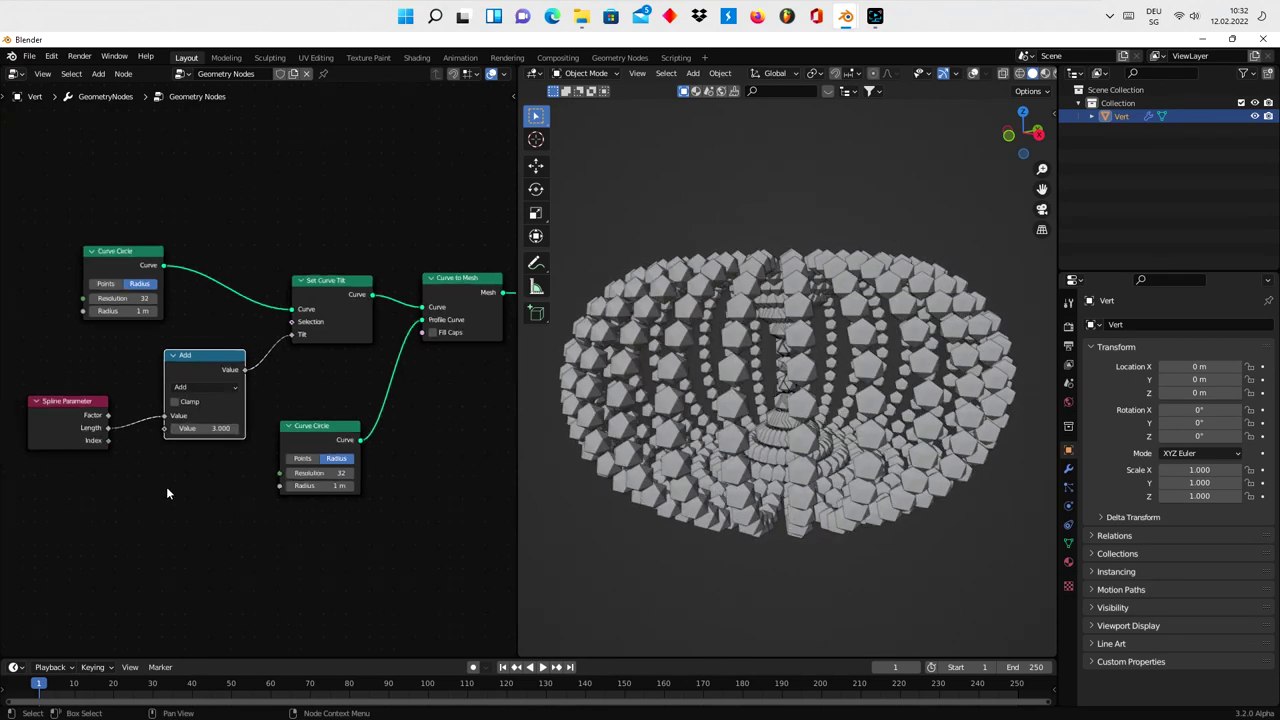
{"action": "middle_click_drag", "start_coordinate": [166, 486], "coordinate": [212, 462]}
{"action": "scroll", "coordinate": [215, 458], "scroll_direction": "up", "scroll_amount": 2}
{"action": "mouse_move", "coordinate": [90, 390]}
{"action": "left_mouse_down"}
{"action": "mouse_move", "coordinate": [85, 440]}
{"action": "mouse_move", "coordinate": [46, 465]}
{"action": "left_mouse_up"}
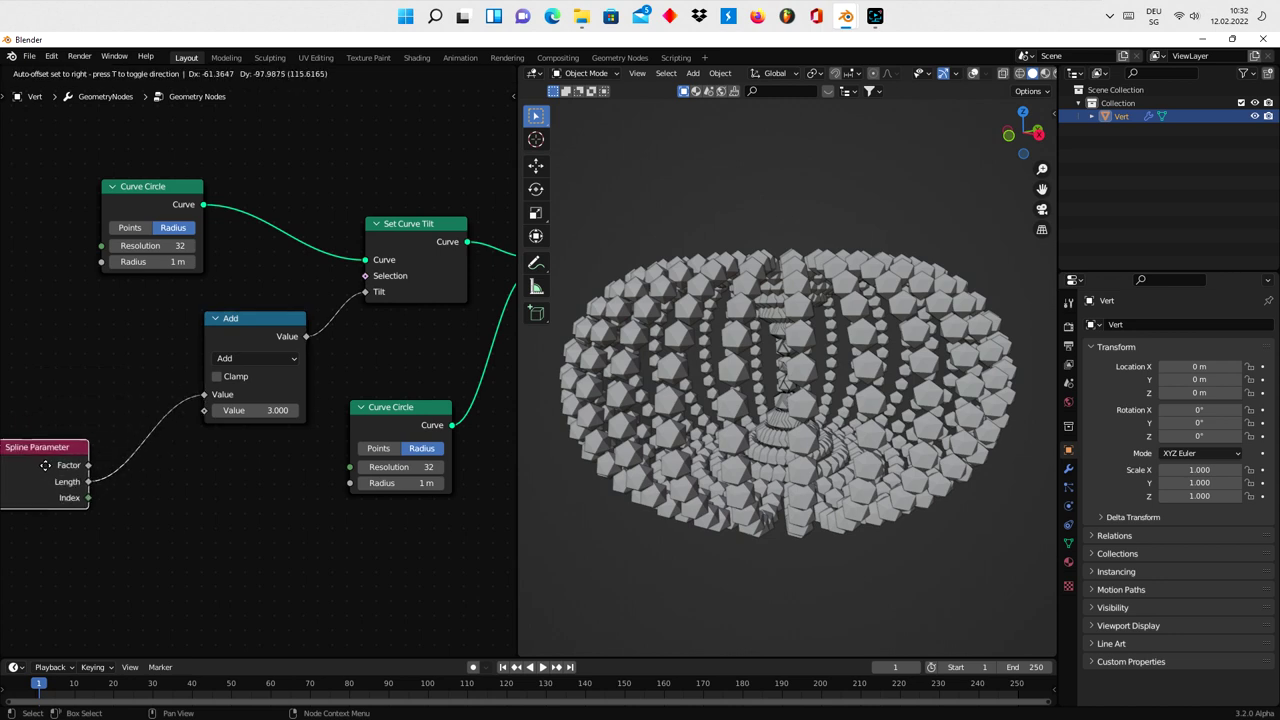
- Switch the Math node to Multiply with a value of 1.2
{"action": "left_click", "coordinate": [242, 360]}
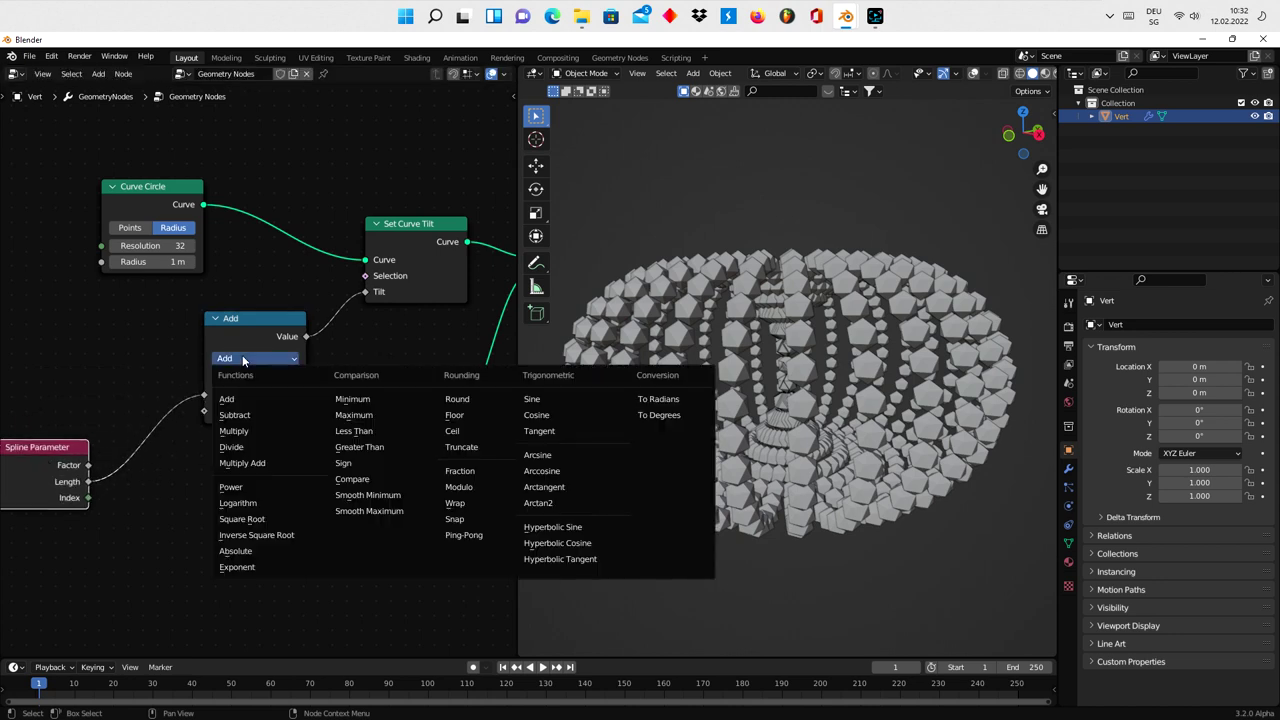
{"action": "left_click", "coordinate": [234, 430]}
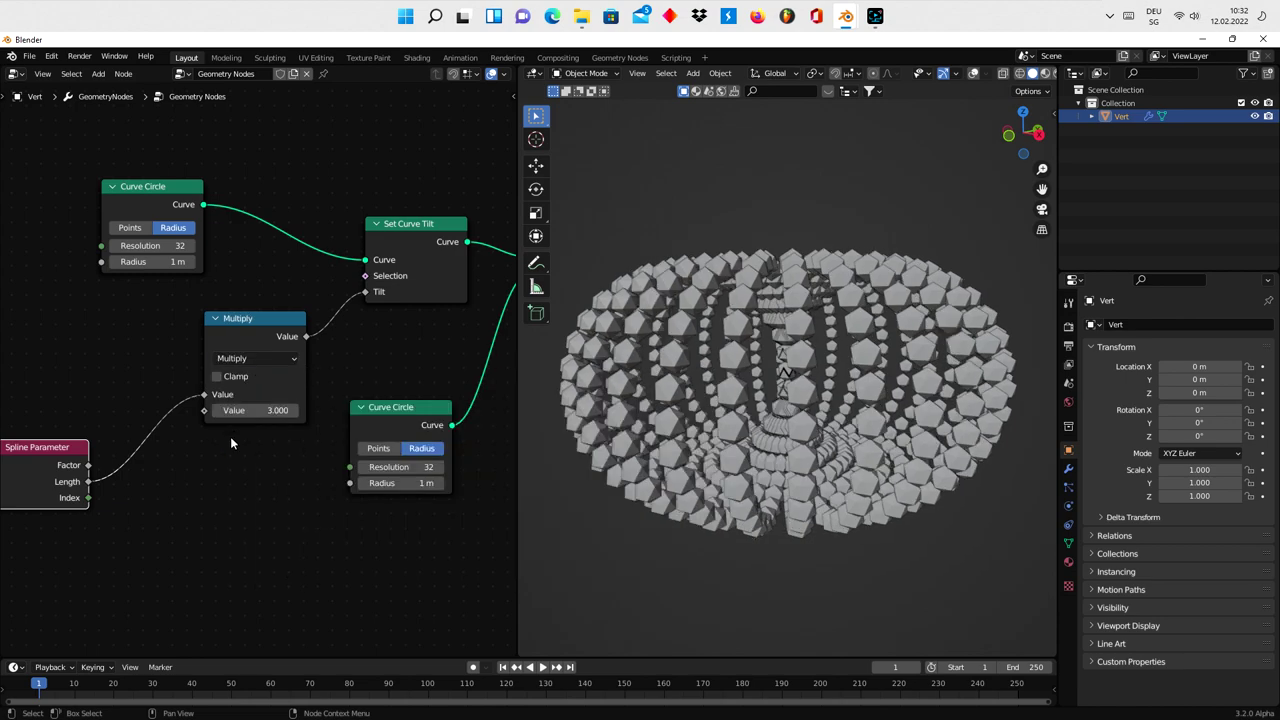
{"action": "mouse_move", "coordinate": [255, 410]}
{"action": "left_mouse_down"}
{"action": "mouse_move", "coordinate": [330, 410]}
{"action": "mouse_move", "coordinate": [192, 410]}
{"action": "mouse_move", "coordinate": [238, 410]}
{"action": "left_mouse_up"}
{"action": "middle_click_drag", "start_coordinate": [216, 474], "coordinate": [316, 384]}
{"action": "left_click_drag", "start_coordinate": [163, 369], "coordinate": [190, 285]}
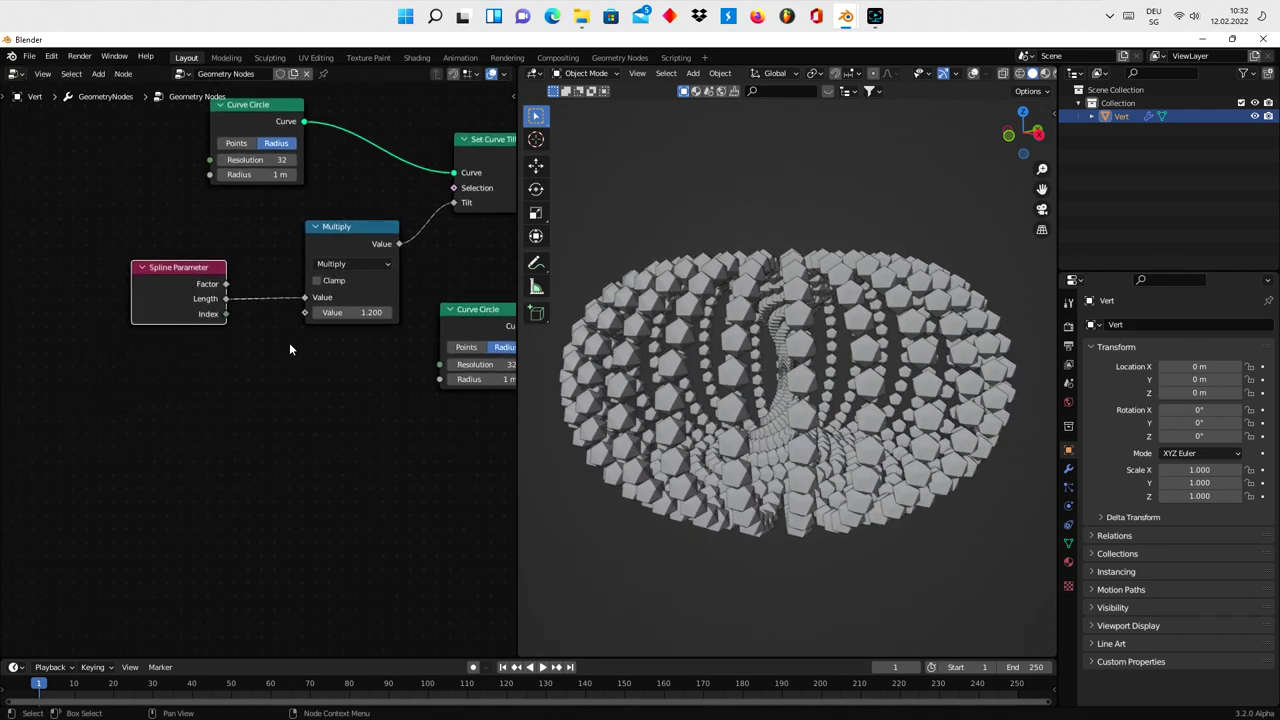
- Add a Curve Tilt node feeding the Multiply node's second input
{"action": "key", "text": "shift+a"}
{"action": "left_click", "coordinate": [200, 387]}
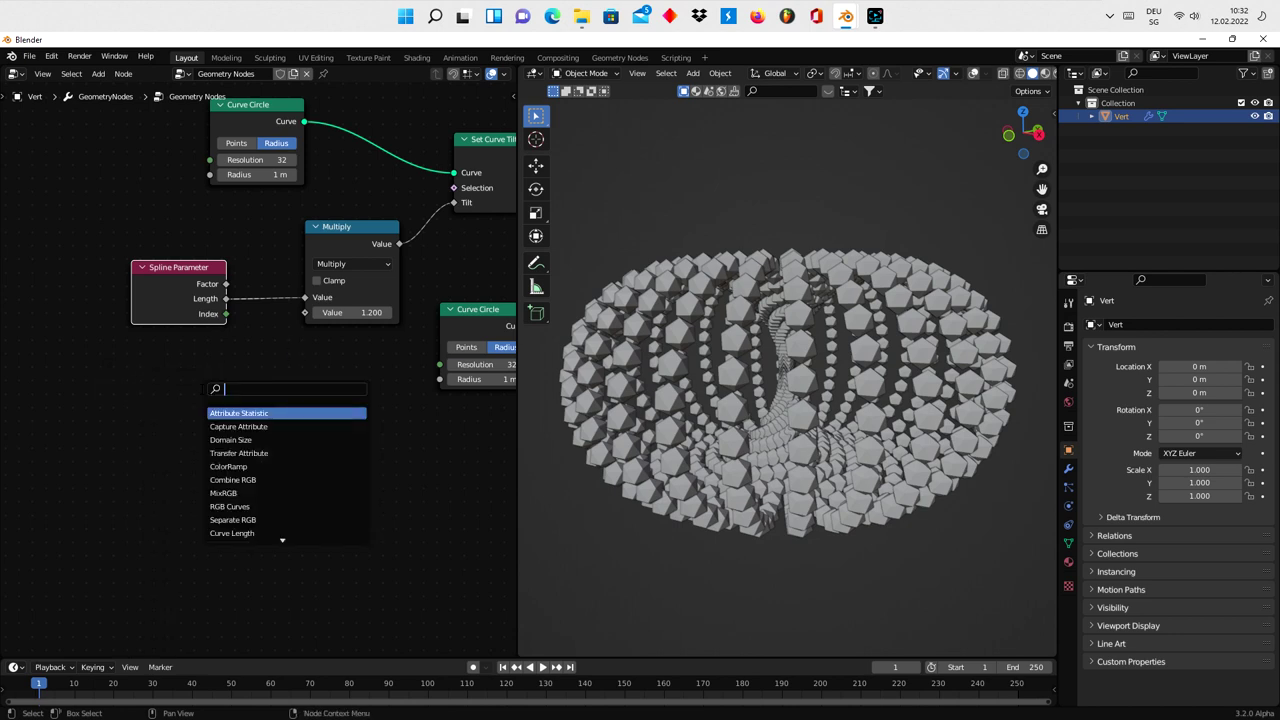
{"action": "type", "text": "ti"}
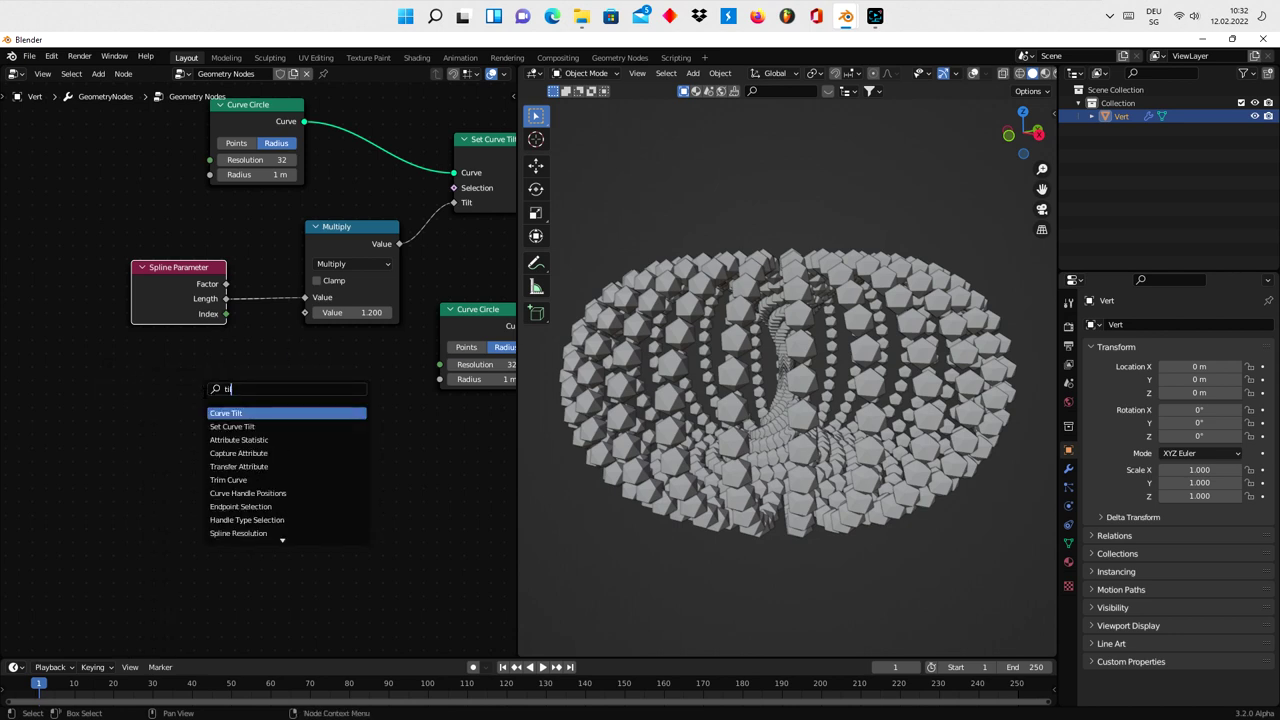
{"action": "key", "text": "Return"}
{"action": "left_click_drag", "start_coordinate": [194, 381], "coordinate": [306, 316]}
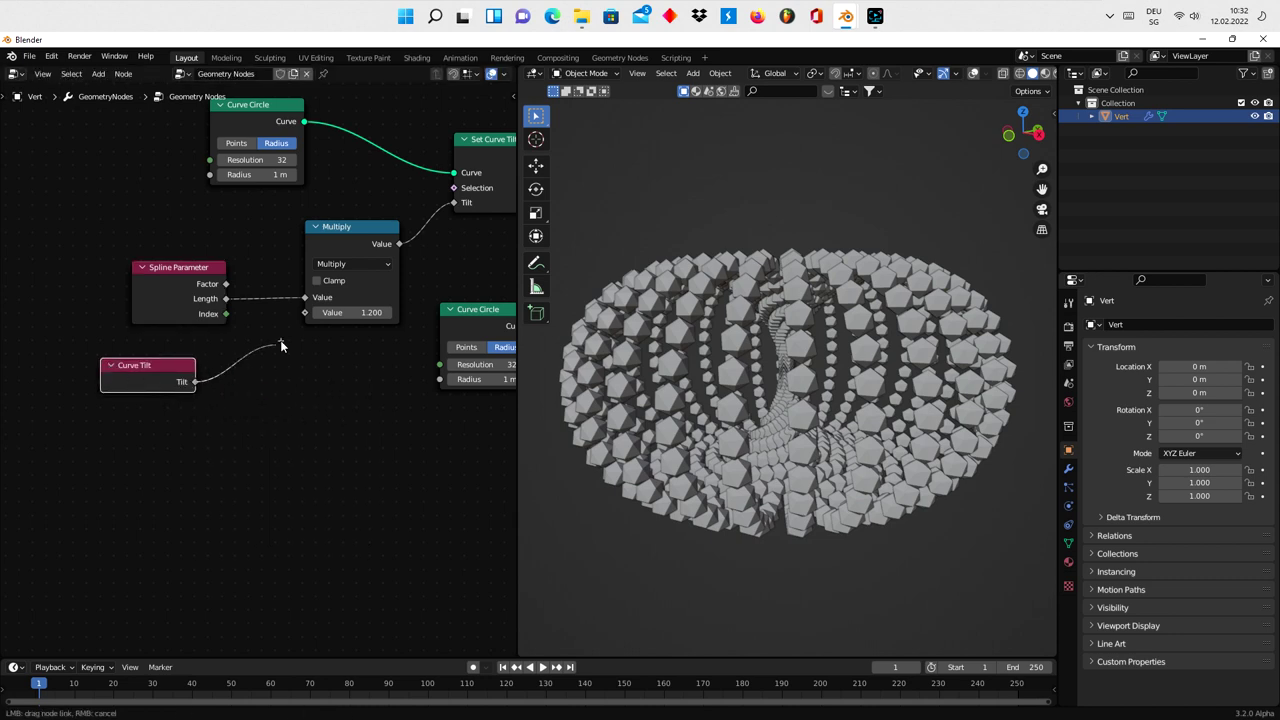
{"action": "left_click_drag", "start_coordinate": [157, 383], "coordinate": [123, 446]}
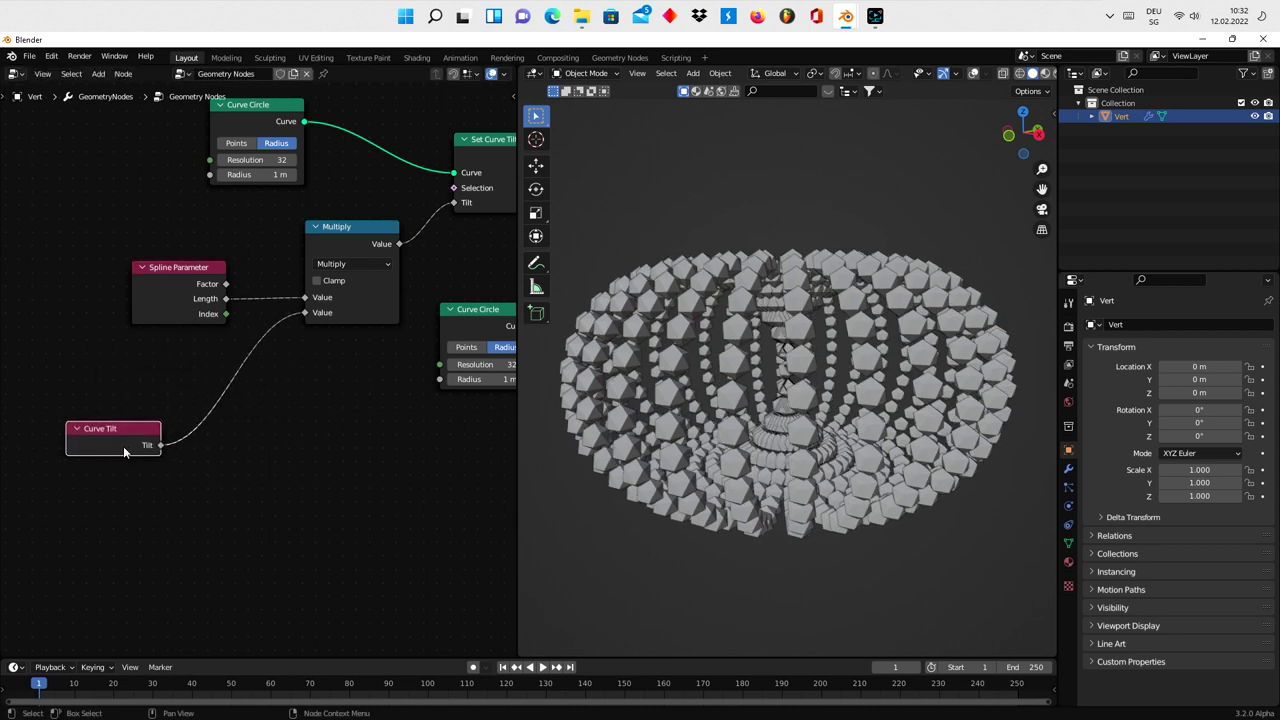
- Duplicate the Math node onto the Curve Tilt link as Add with value 1.4, clamp off
{"action": "right_click", "coordinate": [335, 243]}
{"action": "left_click", "coordinate": [337, 237]}
{"action": "left_click", "coordinate": [243, 420]}
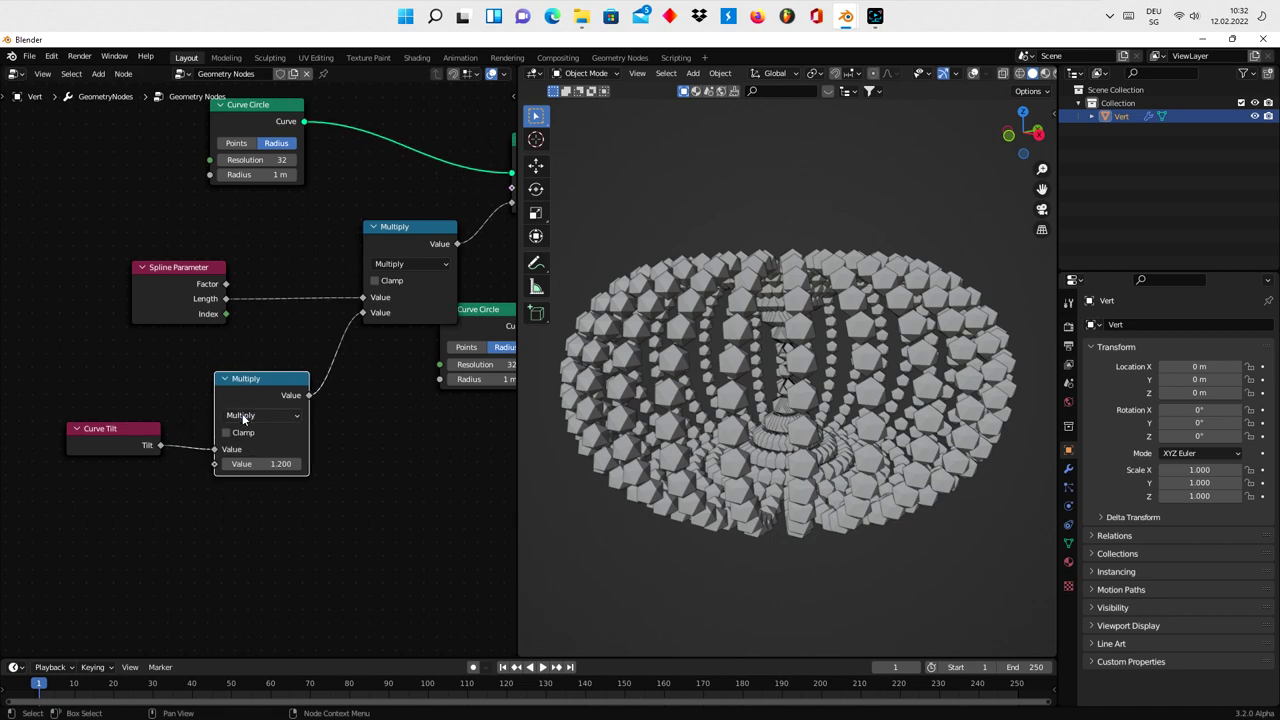
{"action": "left_click", "coordinate": [243, 415]}
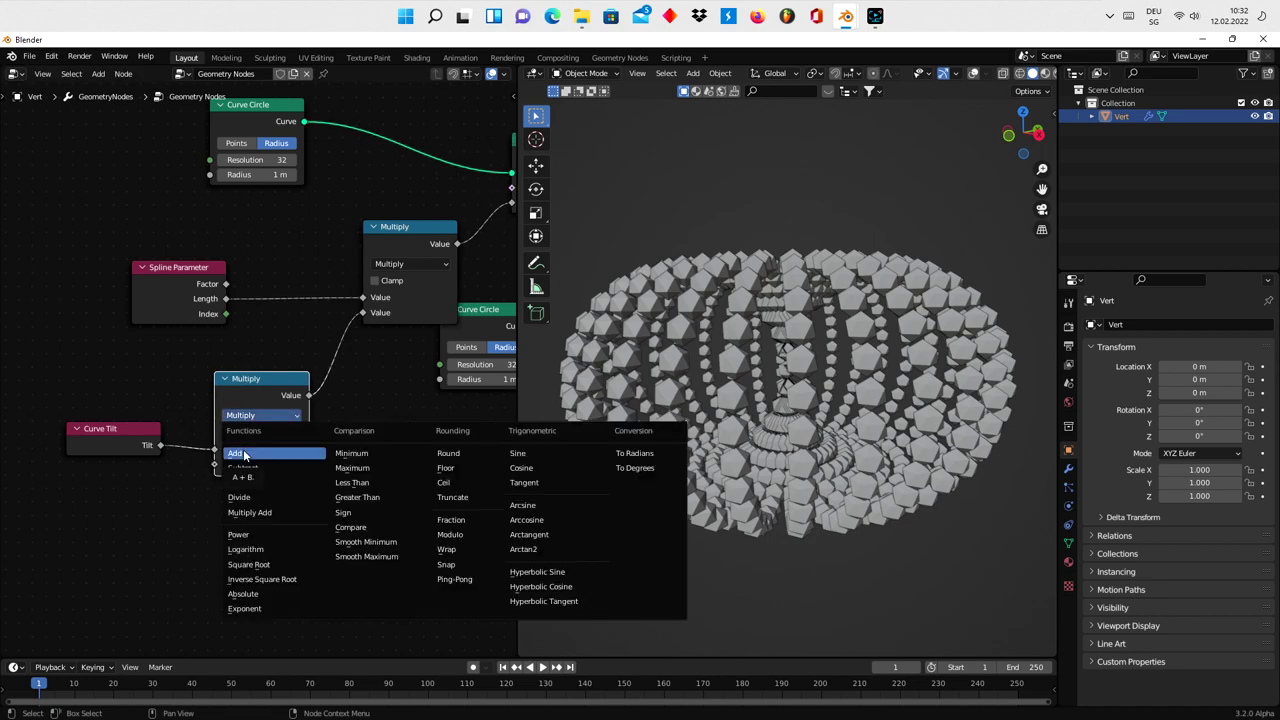
{"action": "left_click", "coordinate": [244, 455]}
{"action": "mouse_move", "coordinate": [258, 464]}
{"action": "left_mouse_down"}
{"action": "mouse_move", "coordinate": [200, 464]}
{"action": "mouse_move", "coordinate": [290, 464]}
{"action": "mouse_move", "coordinate": [245, 467]}
{"action": "left_mouse_up"}
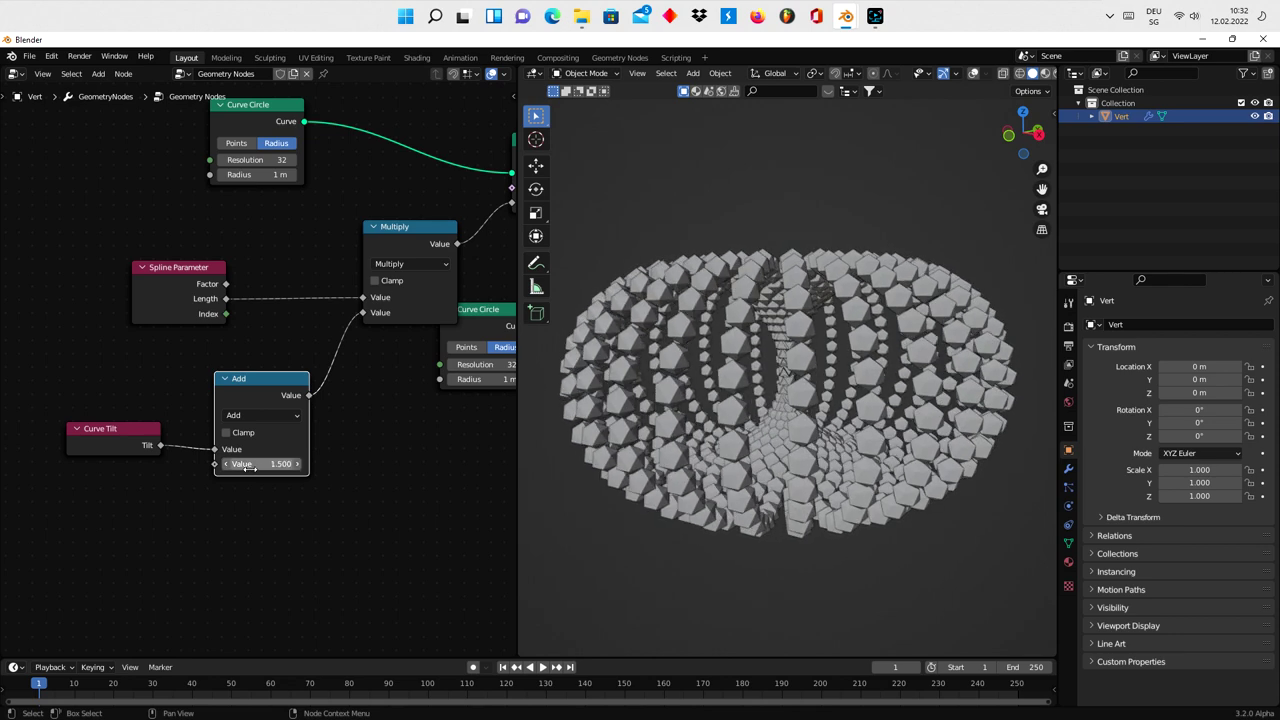
{"action": "left_click", "coordinate": [227, 433]}
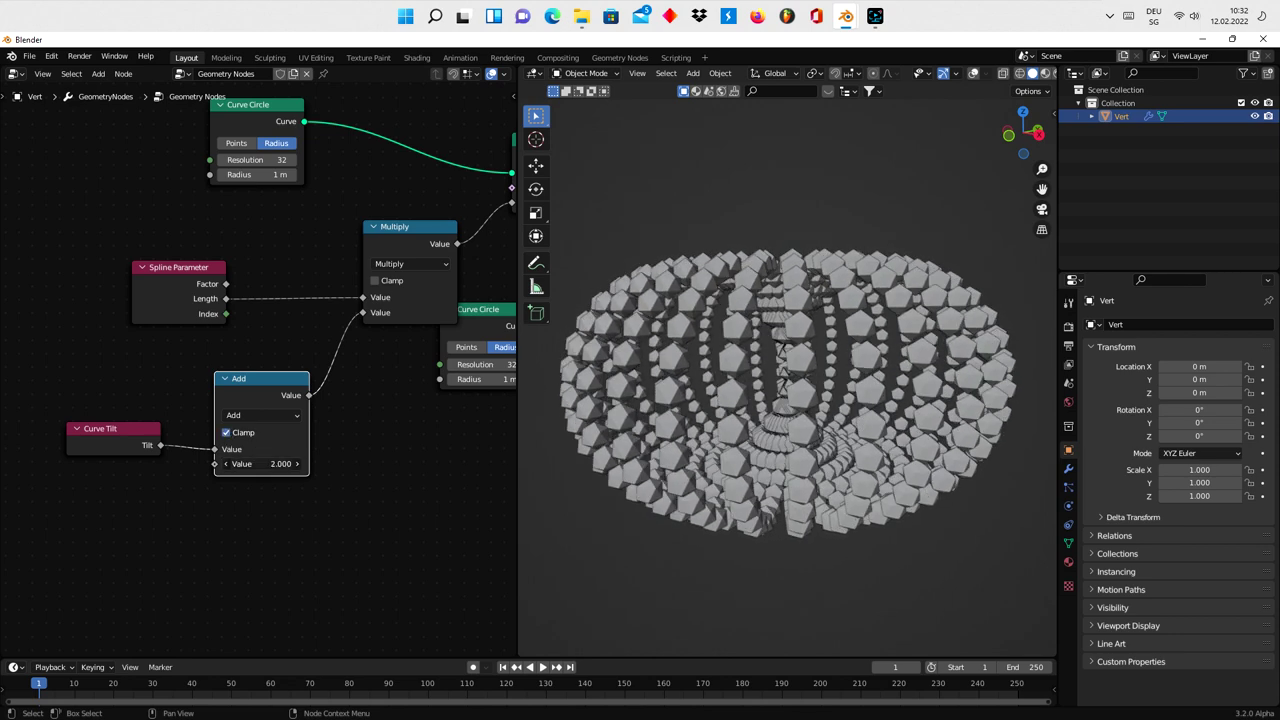
{"action": "left_click", "coordinate": [226, 434]}
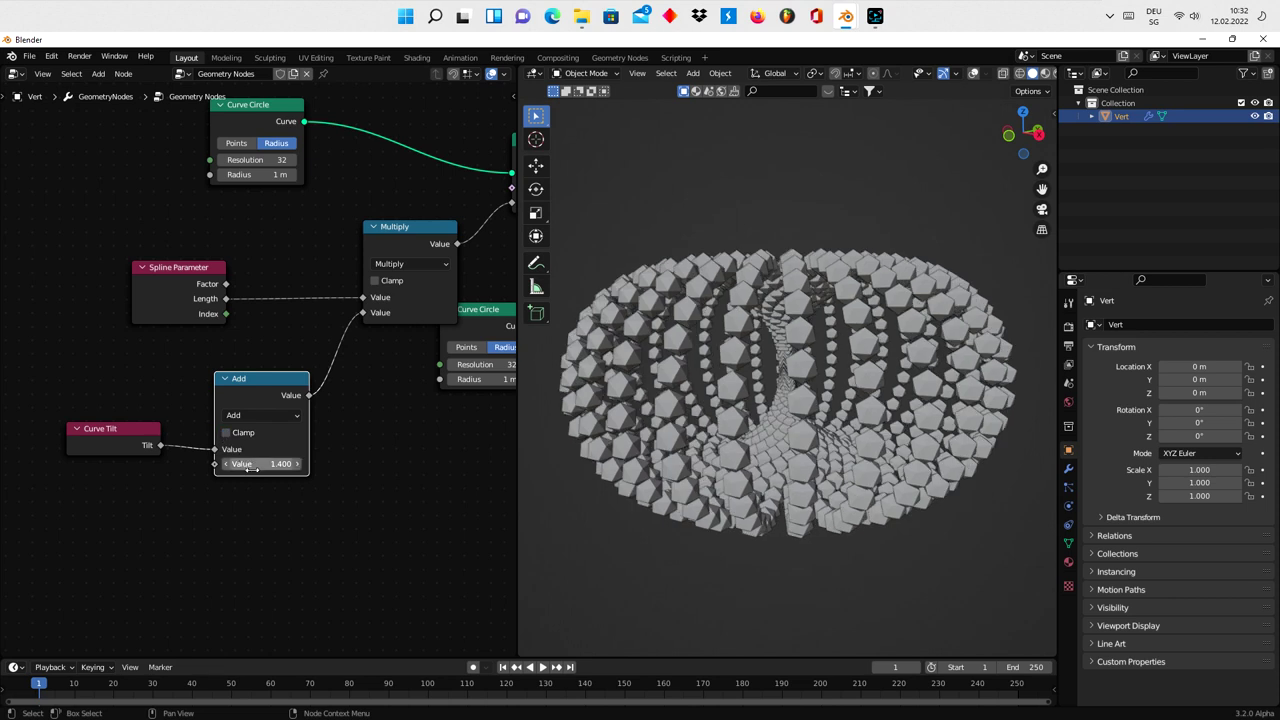
{"action": "scroll", "coordinate": [336, 477], "scroll_direction": "down", "scroll_amount": 2}
- Move the profile Curve Circle and Ico Sphere nodes up and to the right
{"action": "middle_click_drag", "start_coordinate": [337, 477], "coordinate": [170, 491]}
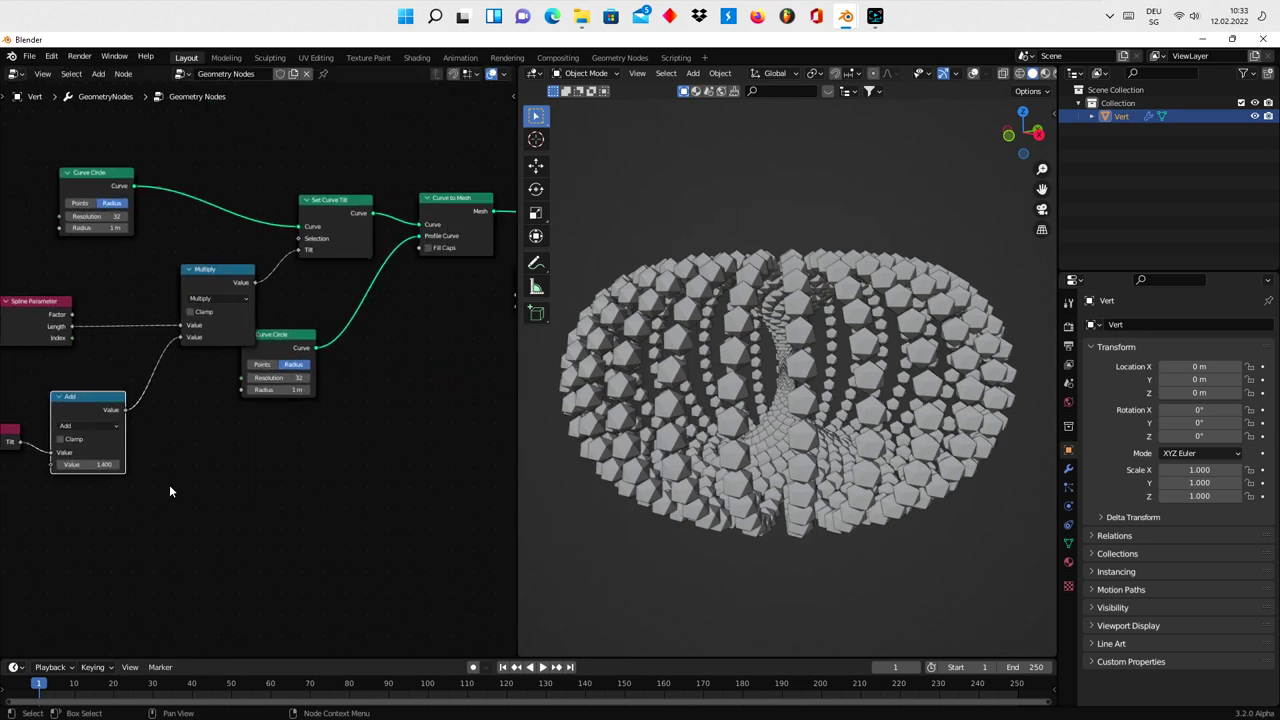
{"action": "middle_click_drag", "start_coordinate": [310, 400], "coordinate": [229, 480]}
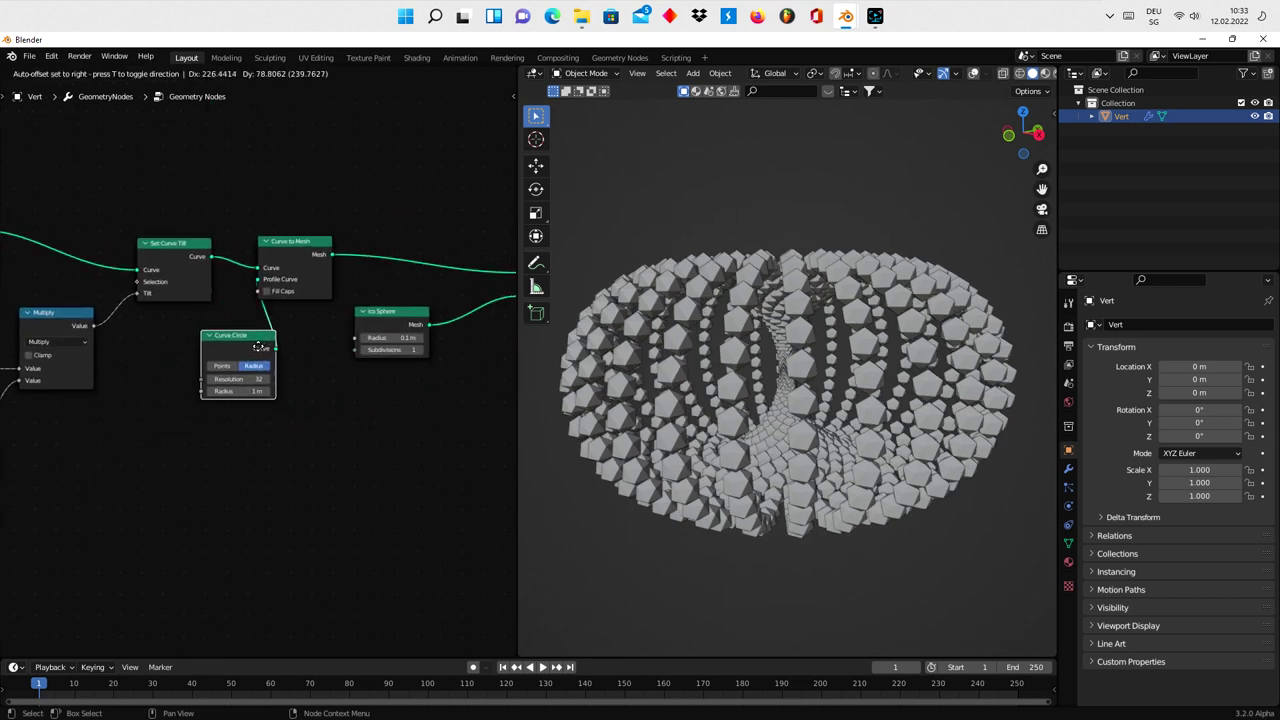
{"action": "left_click_drag", "start_coordinate": [138, 393], "coordinate": [209, 337]}
{"action": "middle_click_drag", "start_coordinate": [374, 353], "coordinate": [178, 386]}
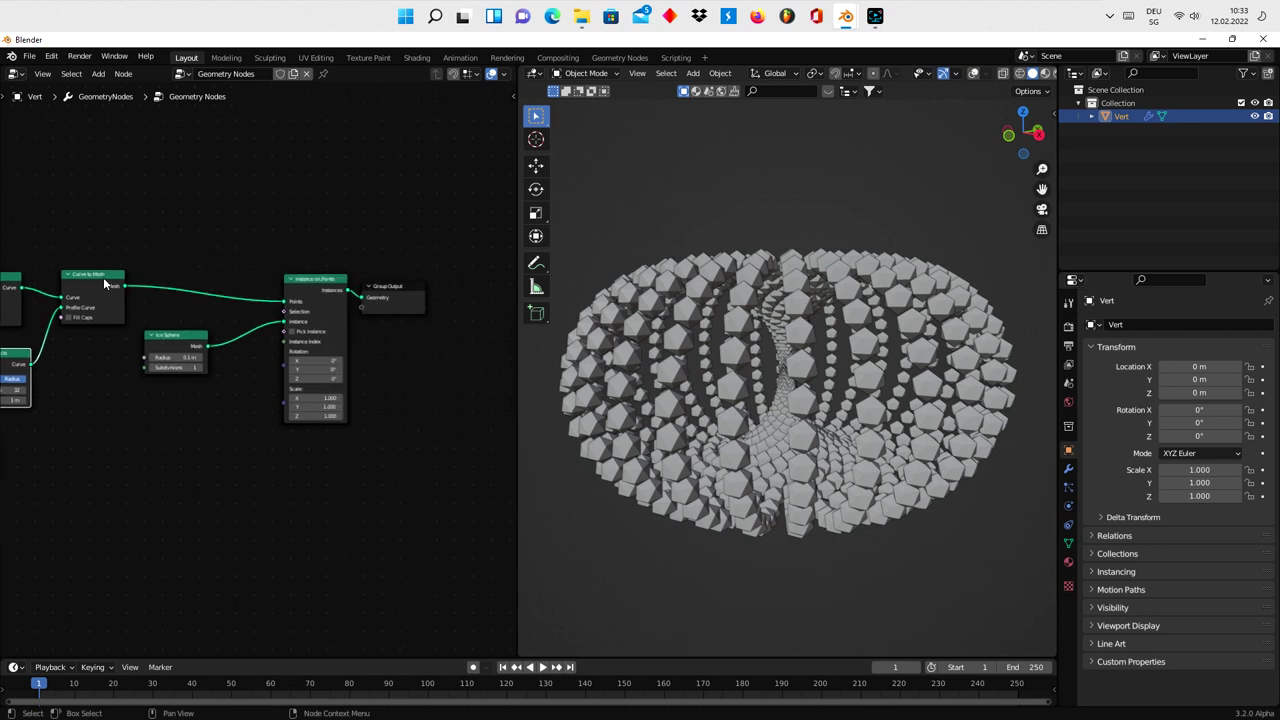
{"action": "left_click_drag", "start_coordinate": [175, 336], "coordinate": [230, 325]}
- Shift the Curve to Mesh node further right and reposition the profile Curve Circle beside it
{"action": "mouse_move", "coordinate": [111, 284]}
{"action": "left_mouse_down"}
{"action": "mouse_move", "coordinate": [182, 269]}
{"action": "mouse_move", "coordinate": [200, 248]}
{"action": "left_mouse_up"}
{"action": "middle_click_drag", "start_coordinate": [200, 248], "coordinate": [418, 225]}
{"action": "left_click_drag", "start_coordinate": [196, 333], "coordinate": [294, 284]}
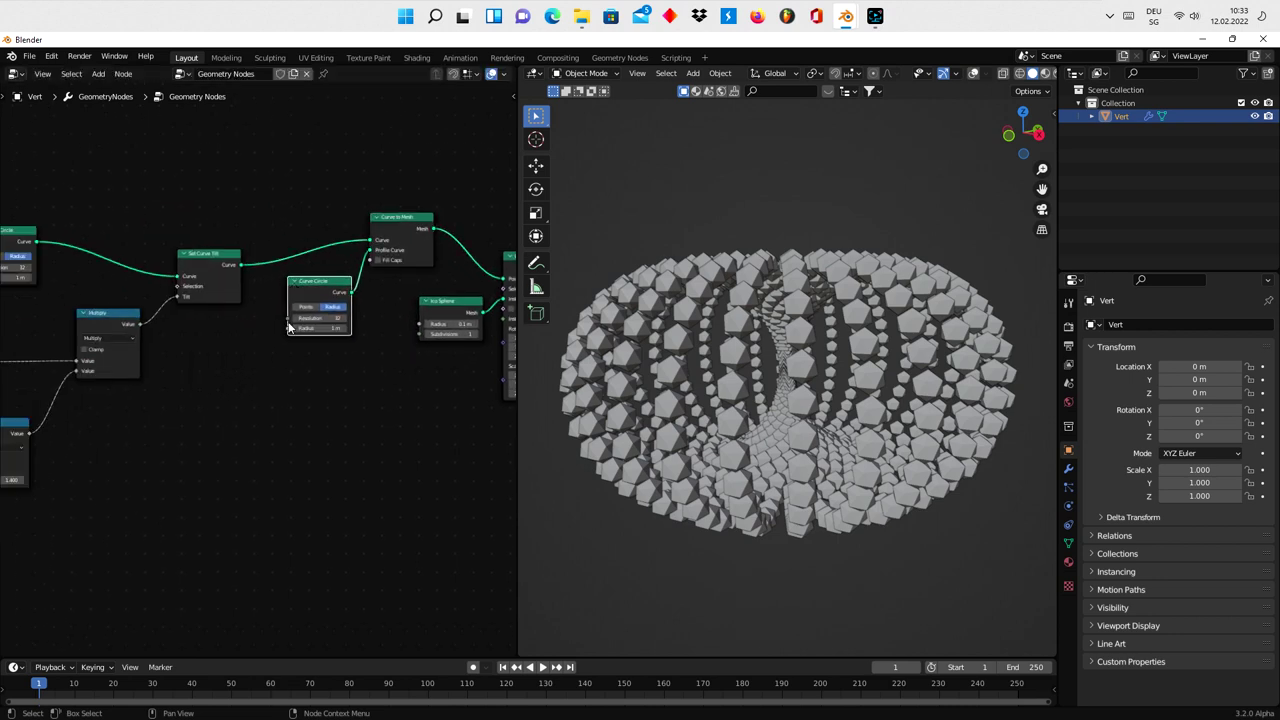
{"action": "scroll", "coordinate": [268, 367], "scroll_direction": "down", "scroll_amount": 1}
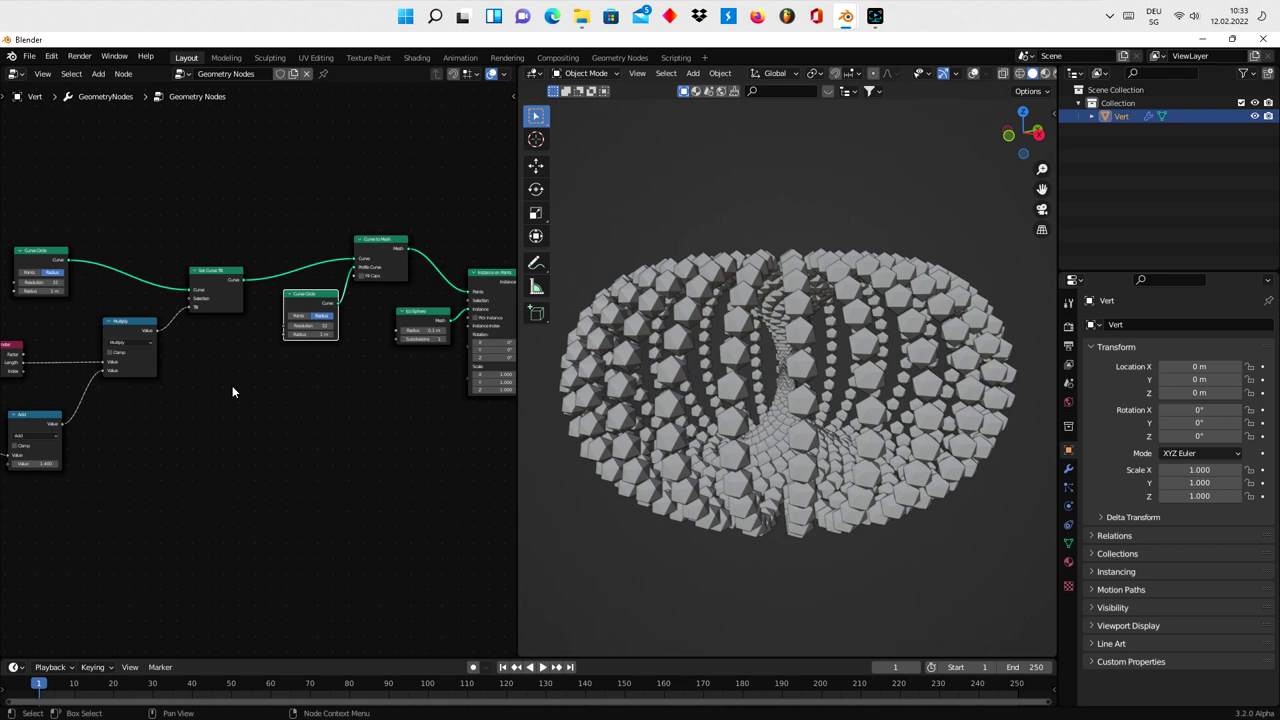
{"action": "scroll", "coordinate": [232, 391], "scroll_direction": "up", "scroll_amount": 1}
{"action": "scroll", "coordinate": [232, 391], "scroll_direction": "up", "scroll_amount": 1}
{"action": "scroll", "coordinate": [232, 391], "scroll_direction": "up", "scroll_amount": 1}
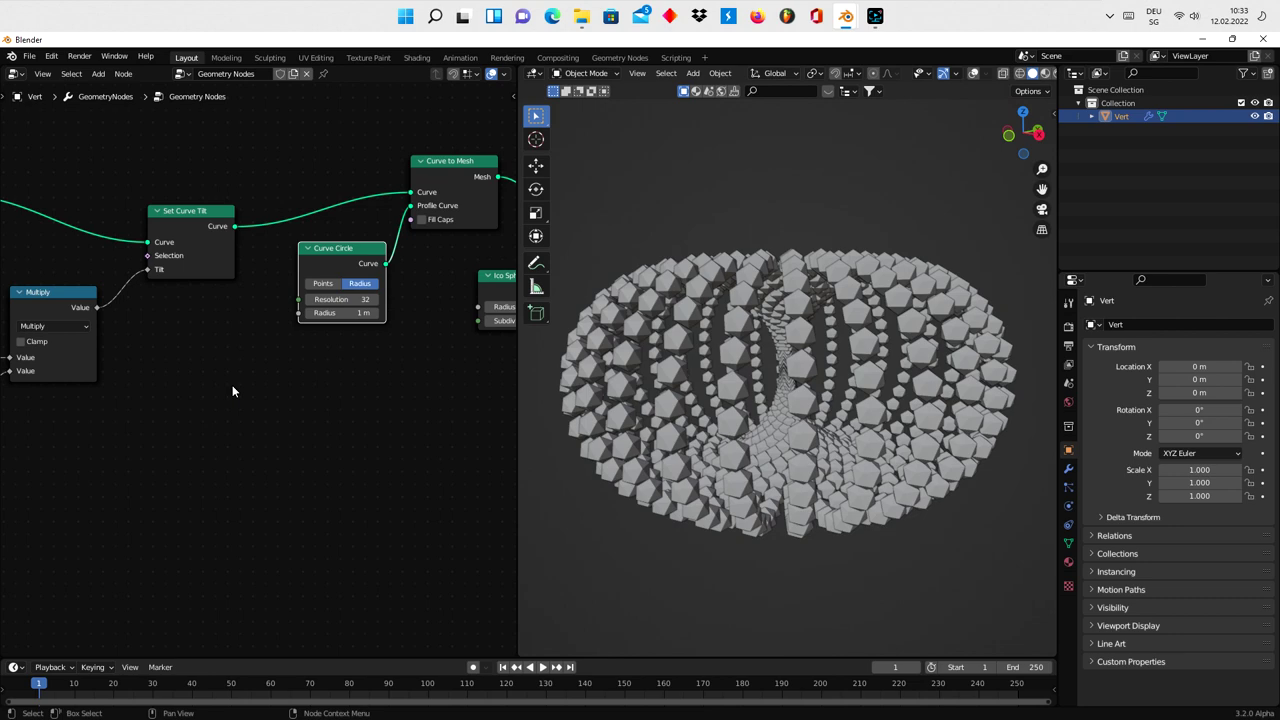
- Move the profile Curve Circle node down-left and adjust its resolution
{"action": "left_click_drag", "start_coordinate": [355, 260], "coordinate": [187, 388]}
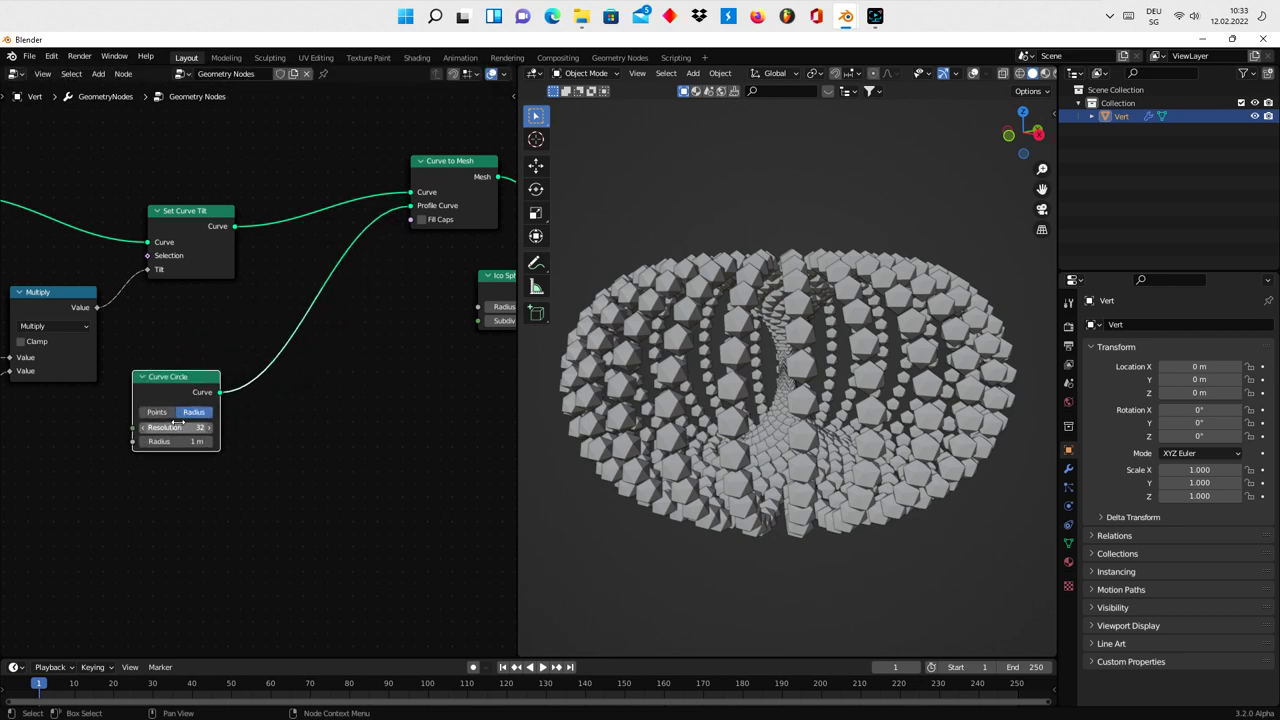
{"action": "mouse_move", "coordinate": [175, 427]}
{"action": "left_mouse_down"}
{"action": "mouse_move", "coordinate": [150, 427]}
{"action": "mouse_move", "coordinate": [180, 427]}
{"action": "mouse_move", "coordinate": [165, 427]}
{"action": "left_mouse_up"}
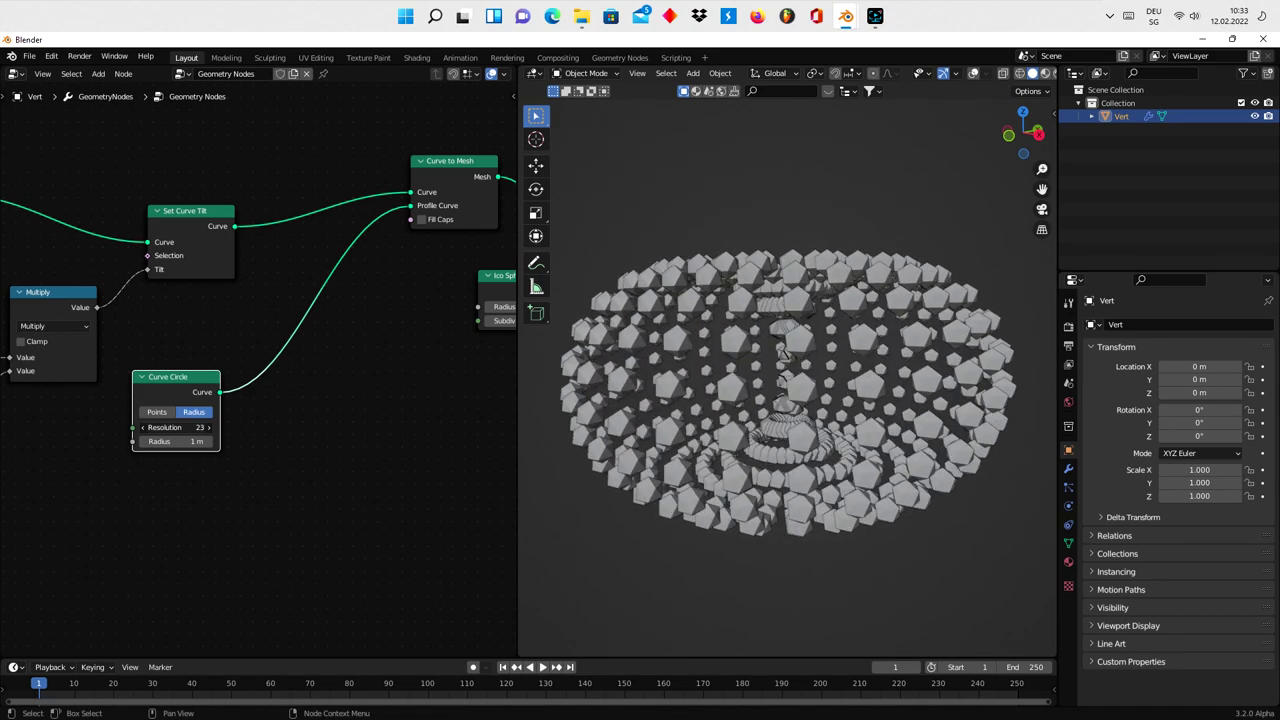
{"action": "mouse_move", "coordinate": [782, 352]}
{"action": "left_mouse_down"}
{"action": "mouse_move", "coordinate": [783, 370]}
{"action": "mouse_move", "coordinate": [176, 432]}
{"action": "left_mouse_up"}
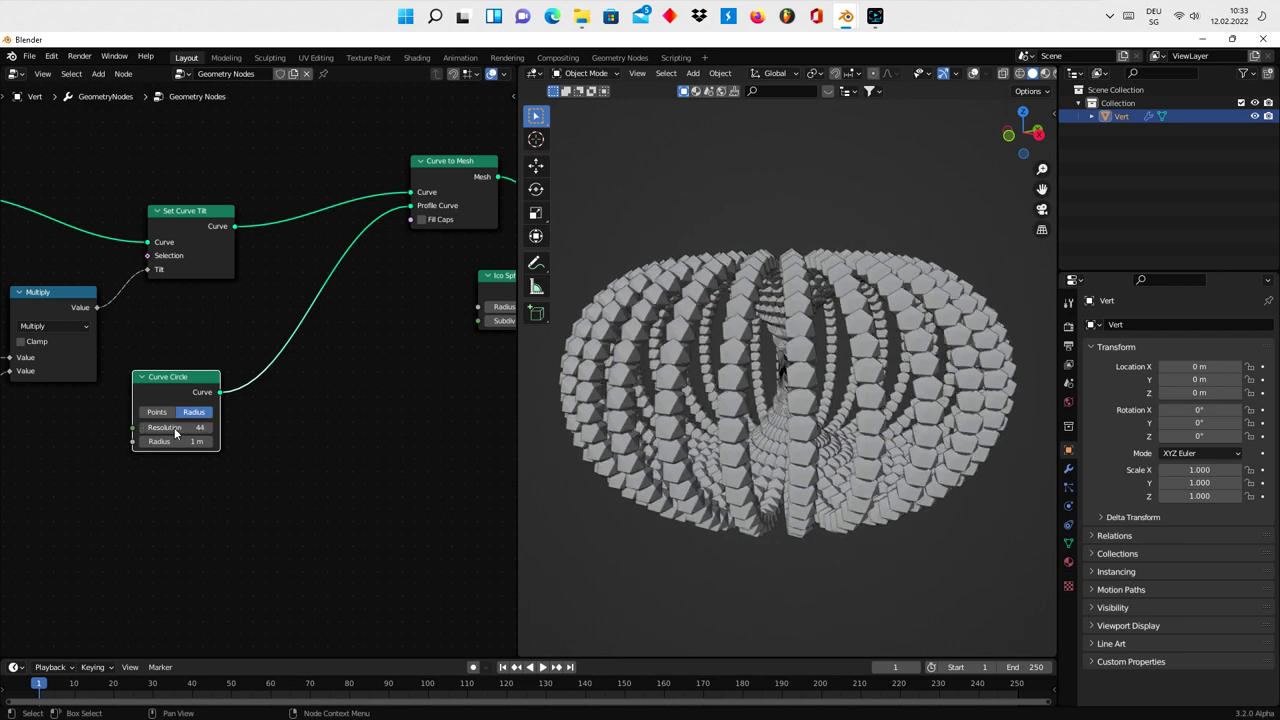
- Set the ring-path Curve Circle to resolution 49 and radius 1.7 m
{"action": "scroll", "coordinate": [174, 427], "scroll_direction": "down", "scroll_amount": 1}
{"action": "scroll", "coordinate": [90, 292], "scroll_direction": "up", "scroll_amount": 2}
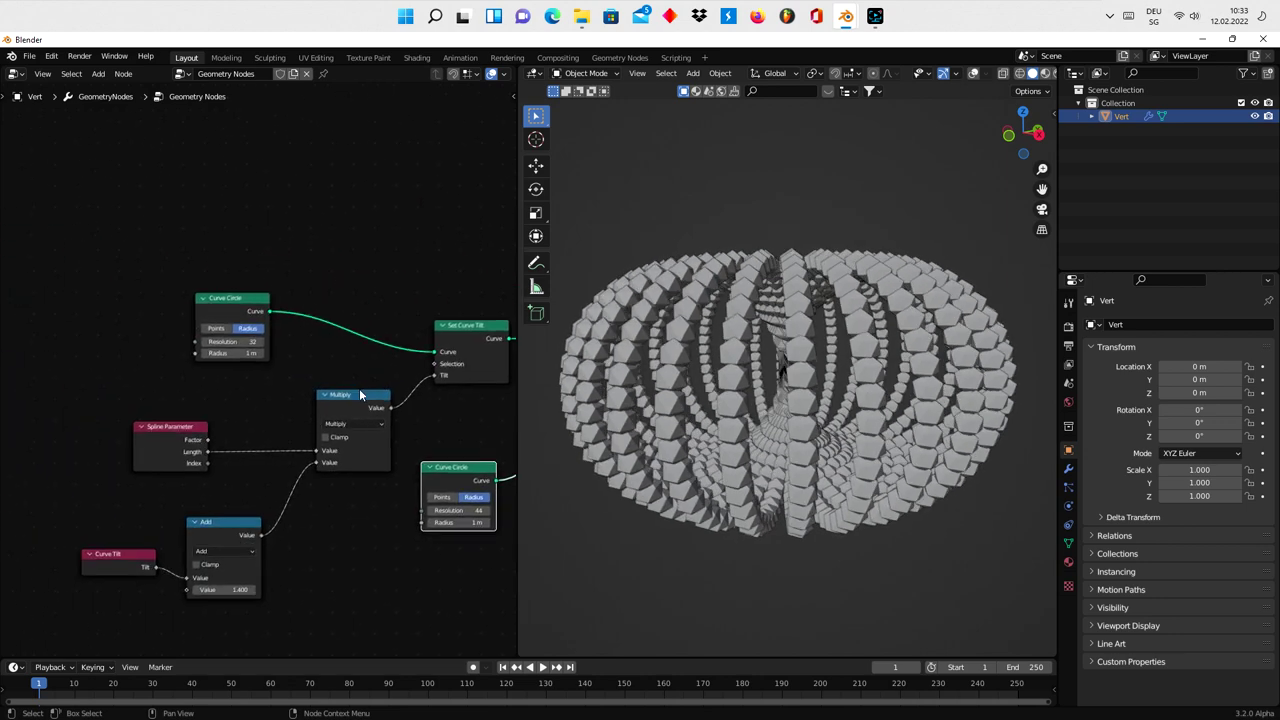
{"action": "middle_click_drag", "start_coordinate": [90, 292], "coordinate": [397, 389]}
{"action": "left_click_drag", "start_coordinate": [222, 331], "coordinate": [180, 331]}
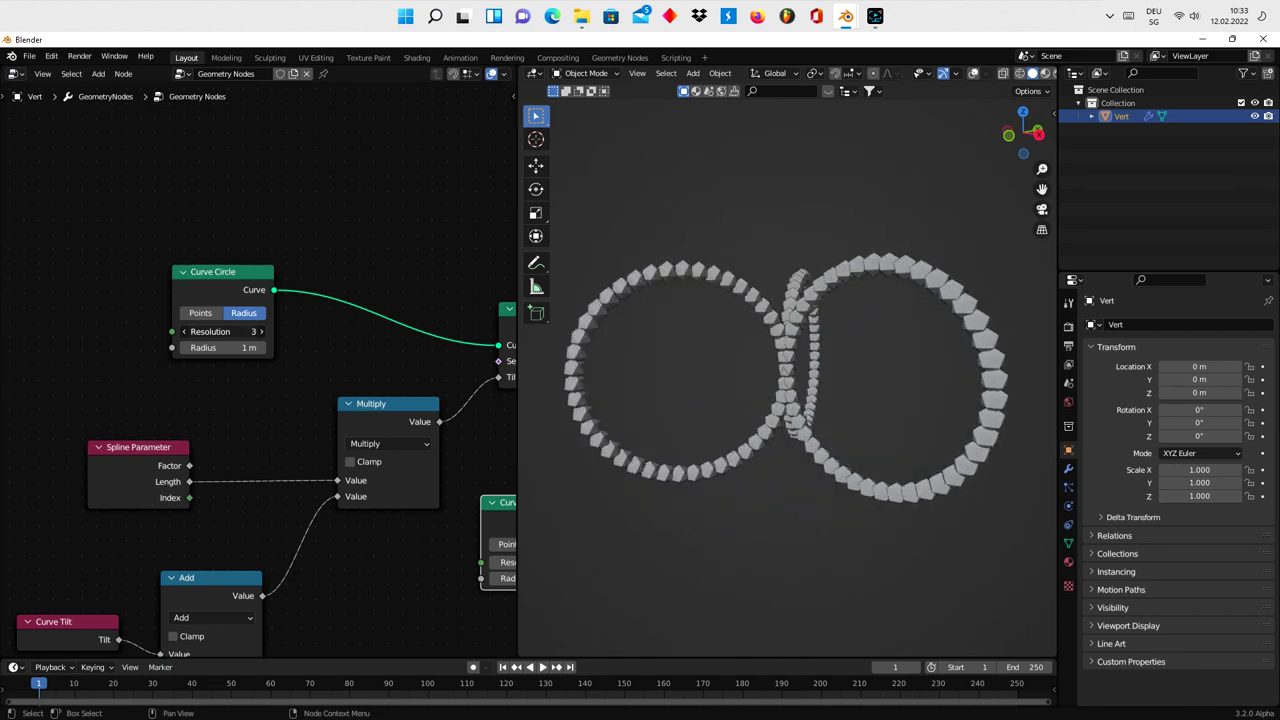
{"action": "mouse_move", "coordinate": [180, 331]}
{"action": "left_mouse_down"}
{"action": "mouse_move", "coordinate": [250, 331]}
{"action": "mouse_move", "coordinate": [220, 331]}
{"action": "left_mouse_up"}
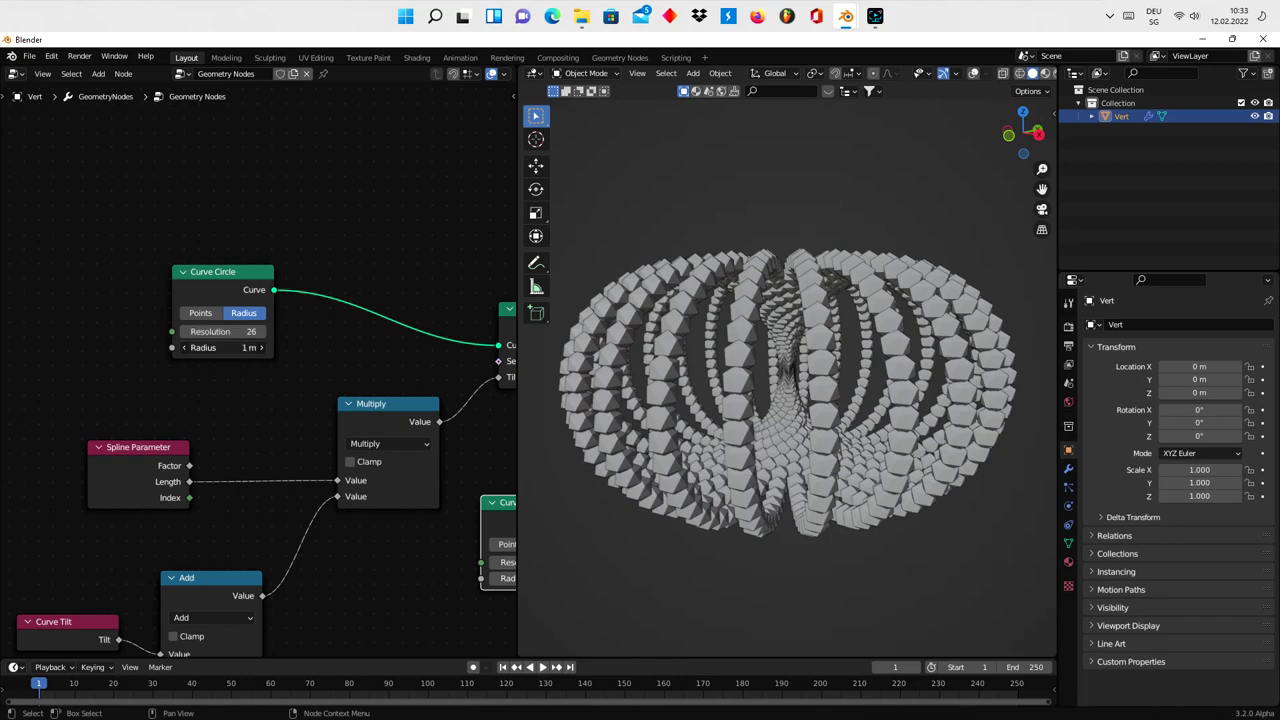
{"action": "mouse_move", "coordinate": [215, 347]}
{"action": "left_mouse_down"}
{"action": "mouse_move", "coordinate": [250, 347]}
{"action": "mouse_move", "coordinate": [262, 331]}
{"action": "mouse_move", "coordinate": [232, 331]}
{"action": "mouse_move", "coordinate": [258, 331]}
{"action": "left_mouse_up"}
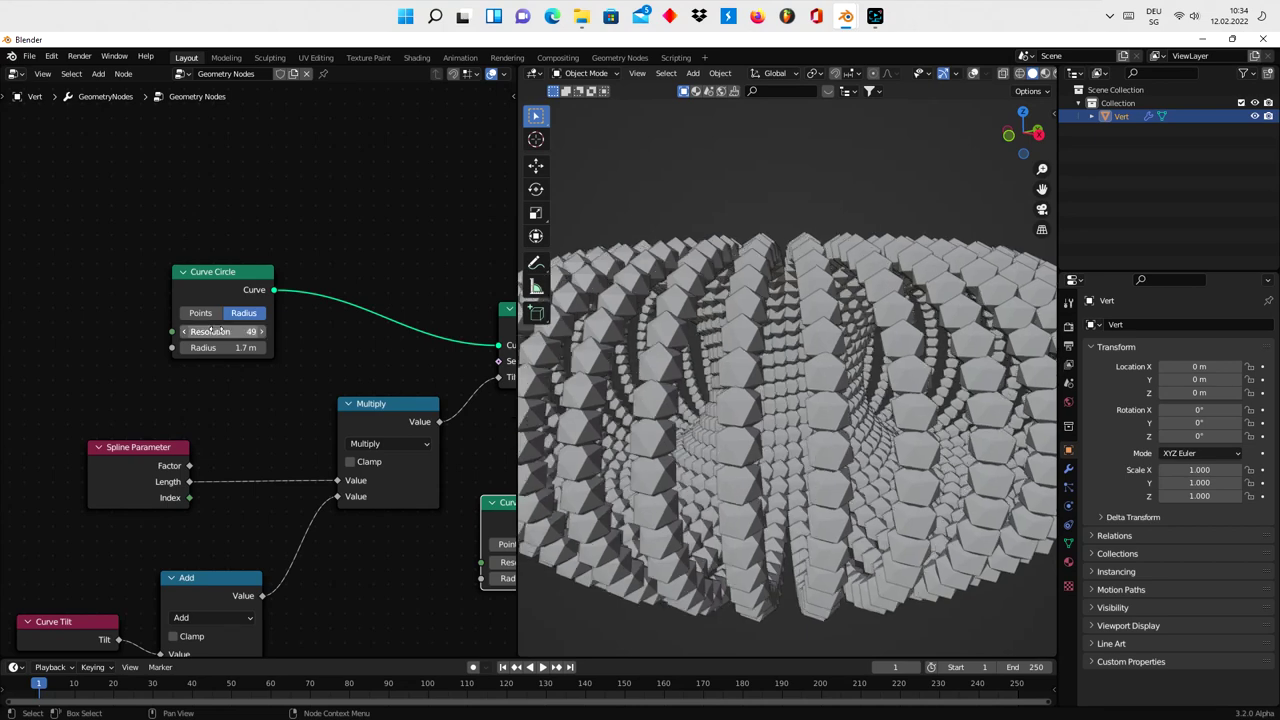
- Set the profile Curve Circle's resolution to 38
{"action": "scroll", "coordinate": [790, 400], "scroll_direction": "down", "scroll_amount": 3}
{"action": "middle_click_drag", "start_coordinate": [790, 400], "coordinate": [790, 440]}
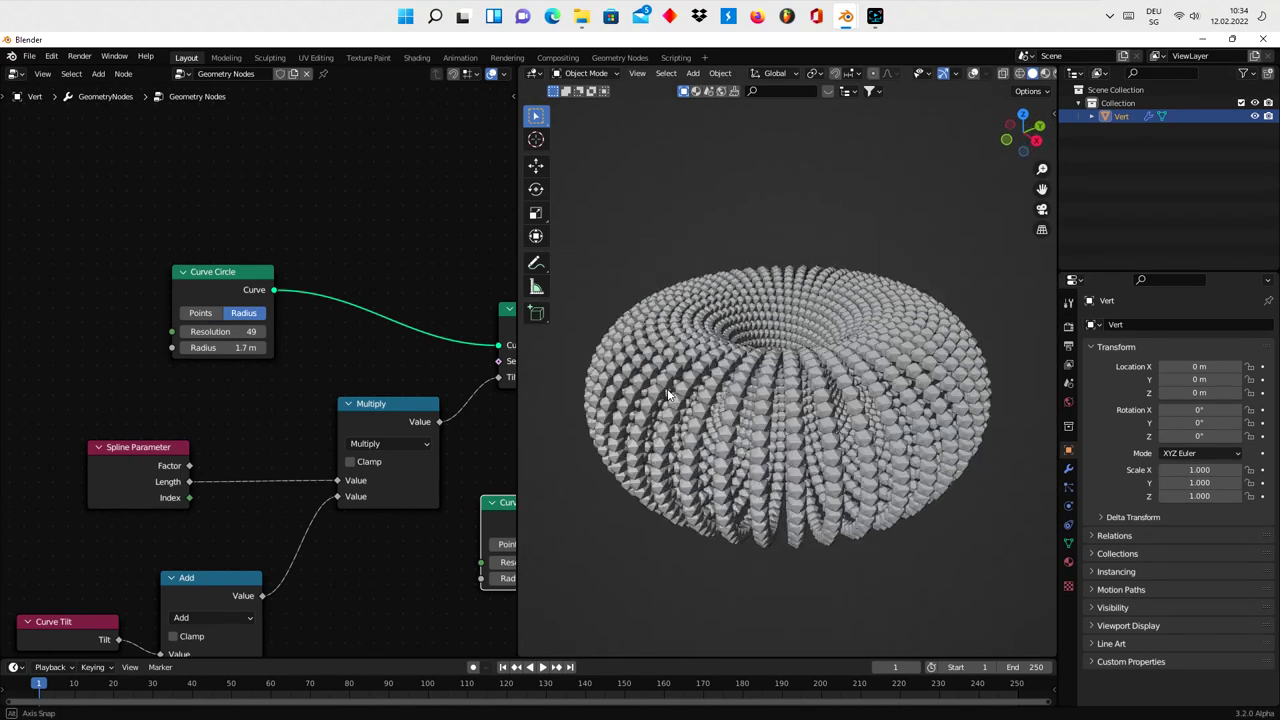
{"action": "middle_click_drag", "start_coordinate": [444, 420], "coordinate": [304, 387]}
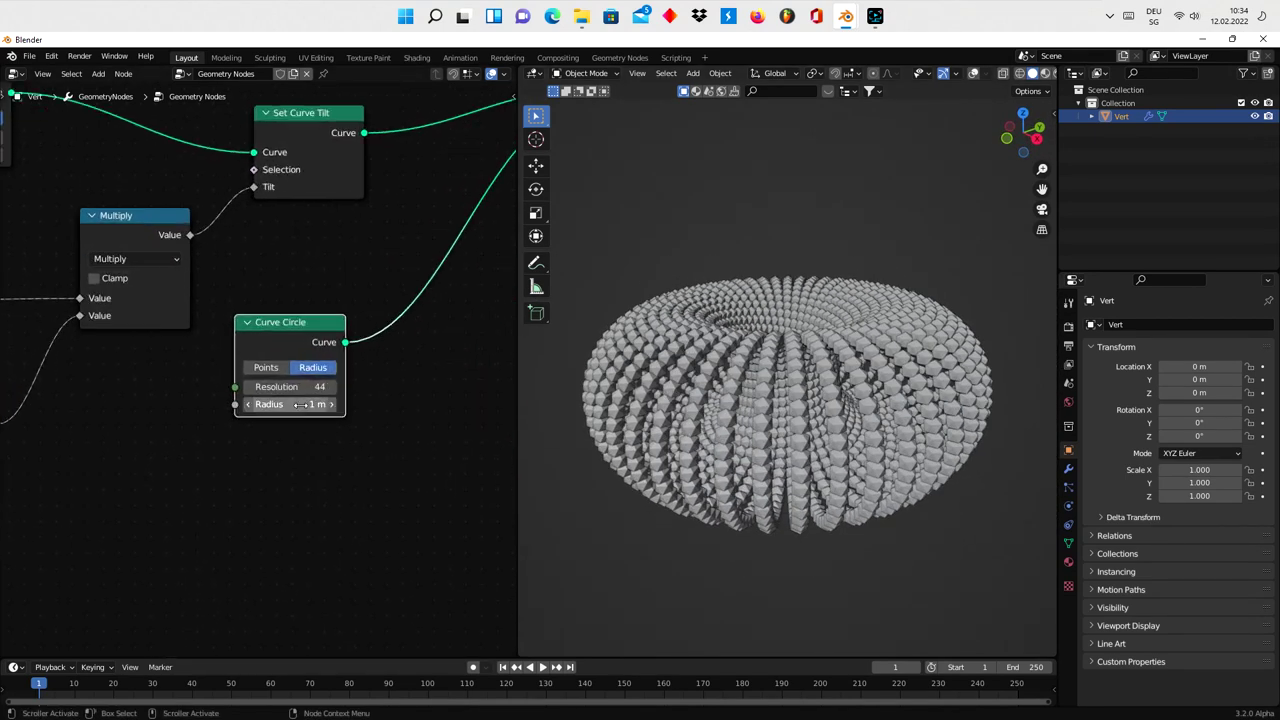
{"action": "mouse_move", "coordinate": [305, 386]}
{"action": "left_mouse_down"}
{"action": "mouse_move", "coordinate": [285, 386]}
{"action": "mouse_move", "coordinate": [303, 386]}
{"action": "left_mouse_up"}
{"action": "mouse_move", "coordinate": [680, 400]}
{"action": "middle_mouse_down"}
{"action": "mouse_move", "coordinate": [650, 487]}
{"action": "mouse_move", "coordinate": [715, 373]}
{"action": "middle_mouse_up"}
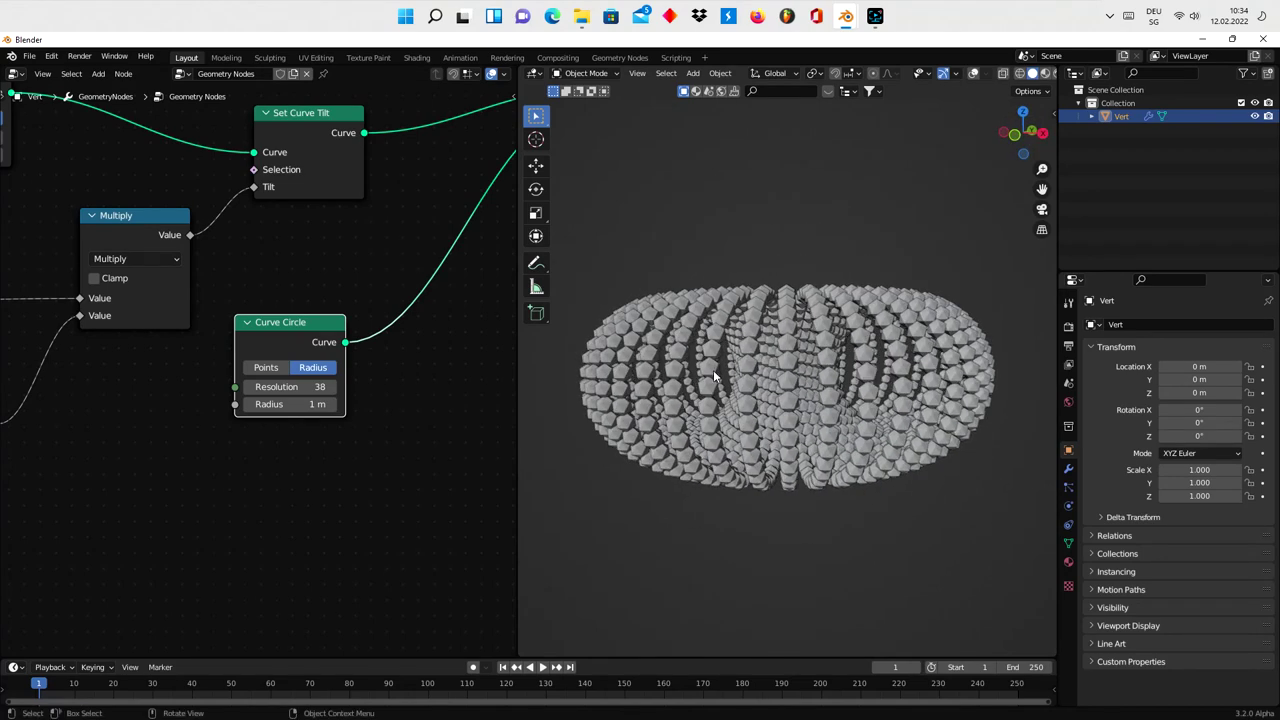
{"action": "middle_click_drag", "start_coordinate": [407, 350], "coordinate": [244, 437]}
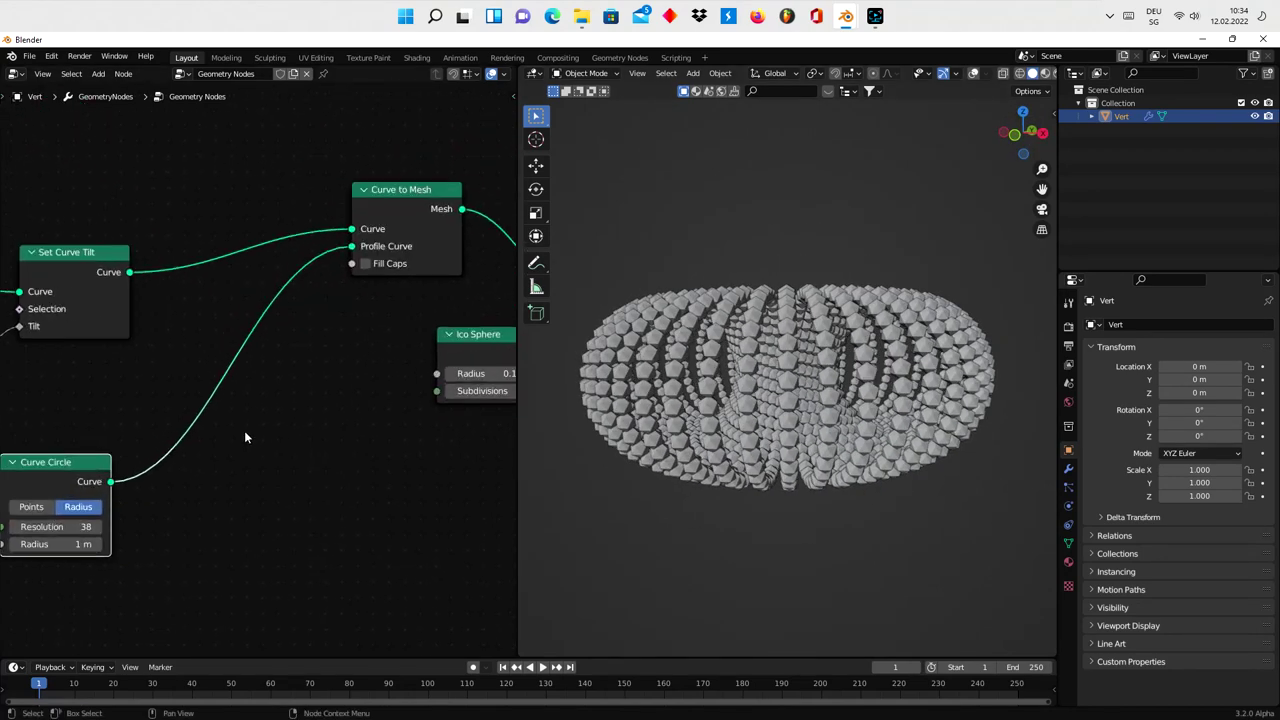
- Insert a Fillet Curve node into the profile curve link
{"action": "scroll", "coordinate": [245, 437], "scroll_direction": "up", "scroll_amount": 1}
{"action": "key", "text": "shift+a"}
{"action": "left_click", "coordinate": [259, 406]}
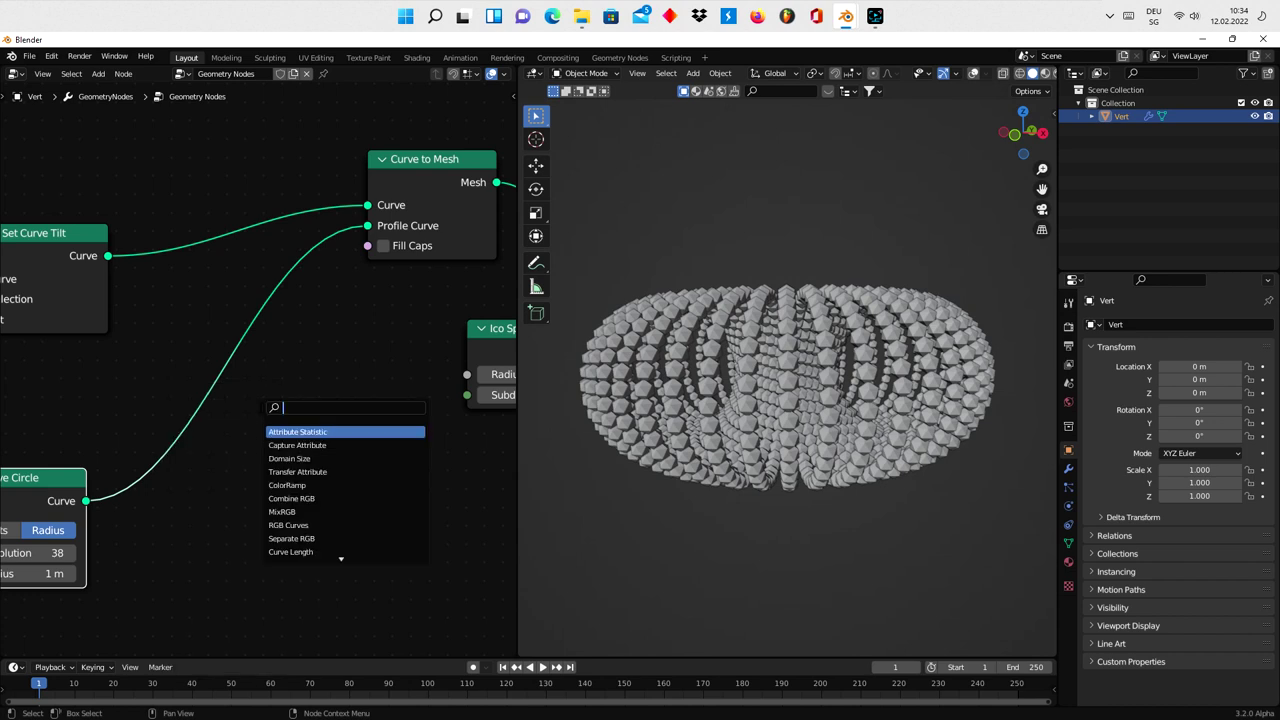
{"action": "type", "text": "curv"}
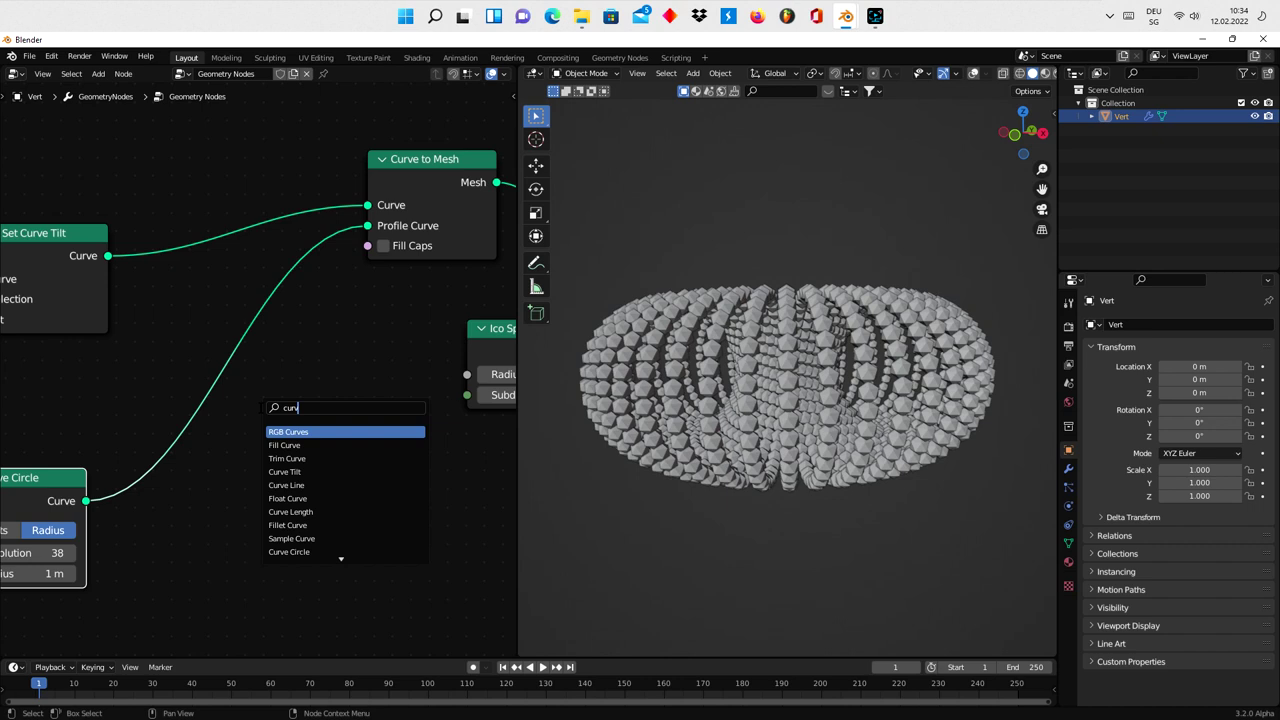
{"action": "left_click", "coordinate": [288, 525]}
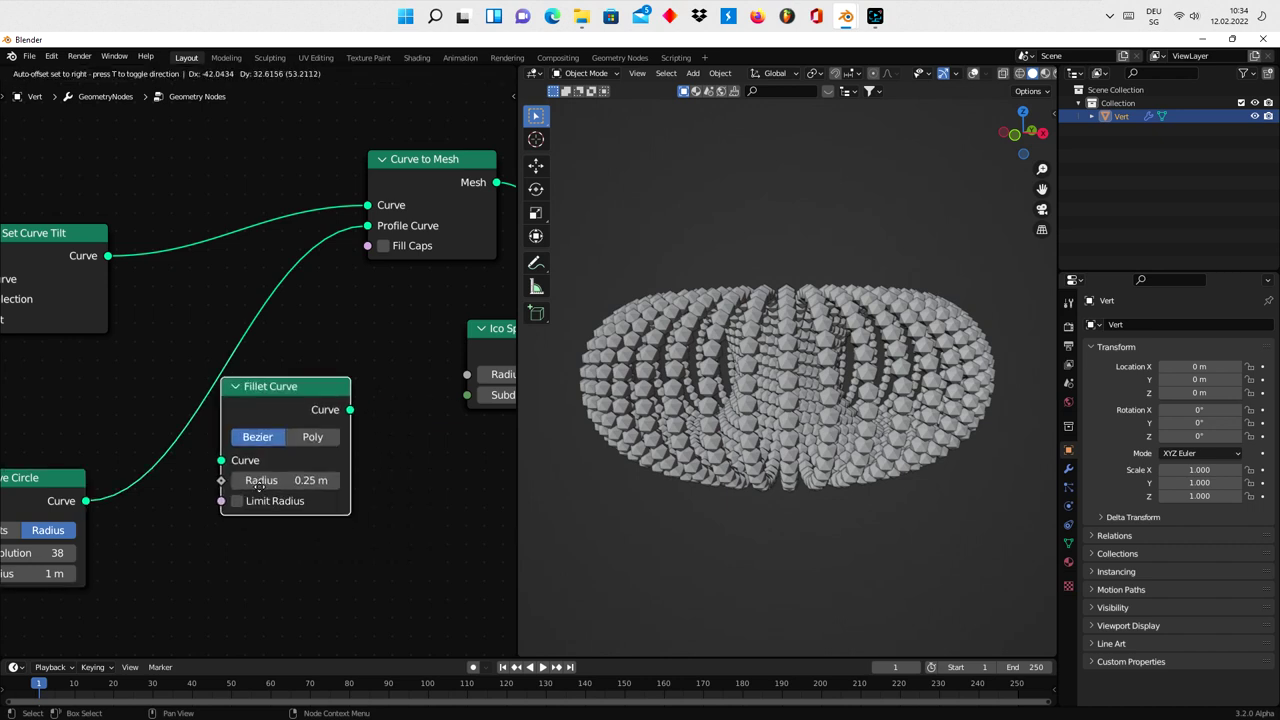
{"action": "left_click", "coordinate": [238, 442]}
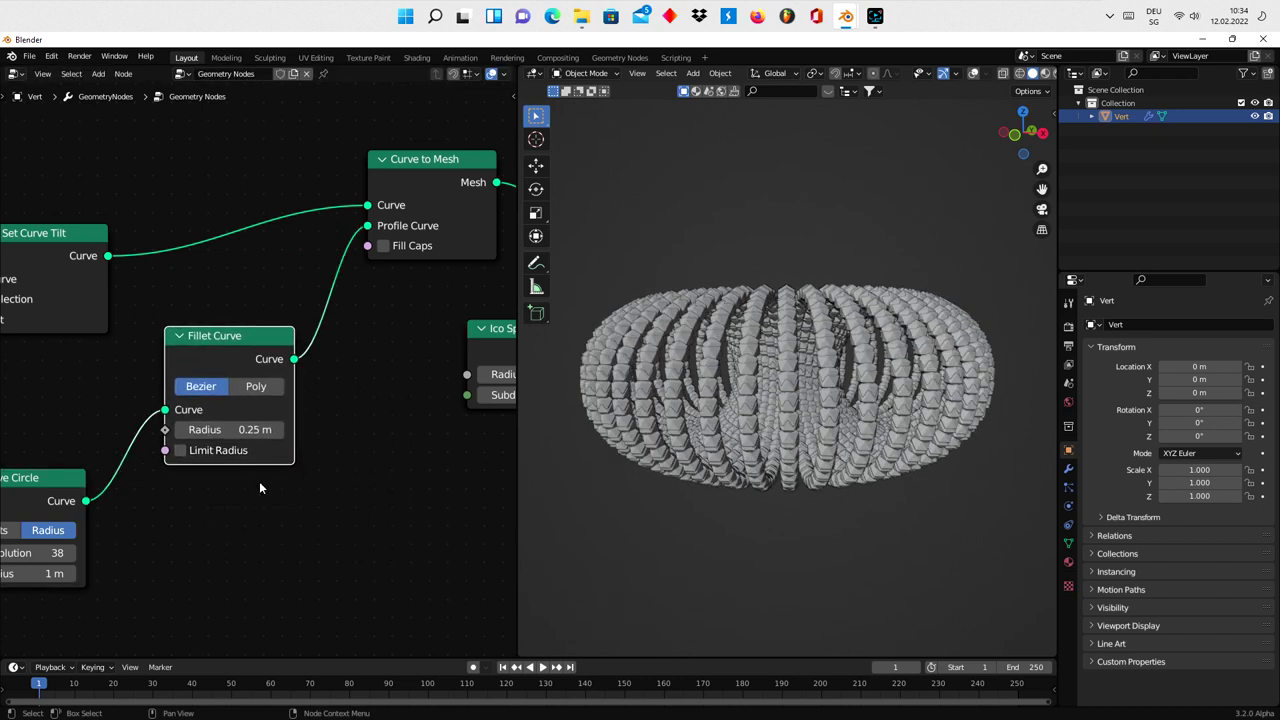
- Set the fillet to Poly mode with count 4 and radius 0.95 m
{"action": "left_click", "coordinate": [257, 387]}
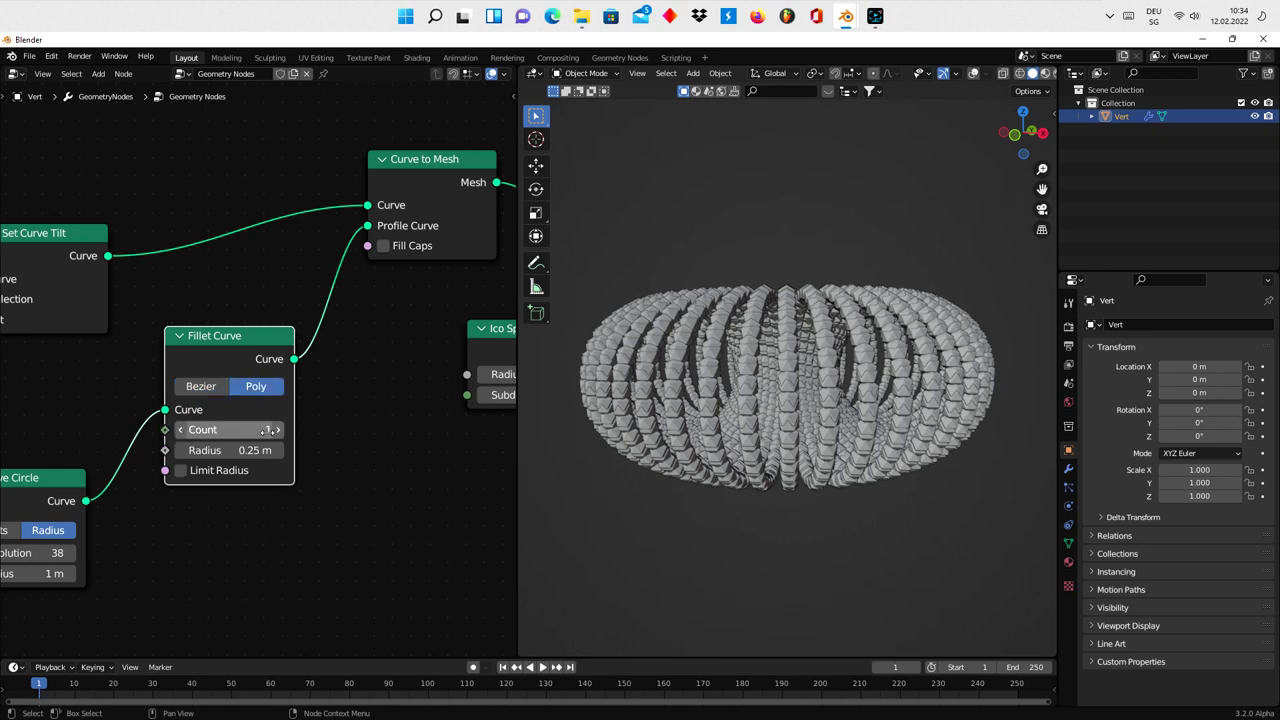
{"action": "left_click", "coordinate": [278, 429]}
{"action": "left_click", "coordinate": [278, 429]}
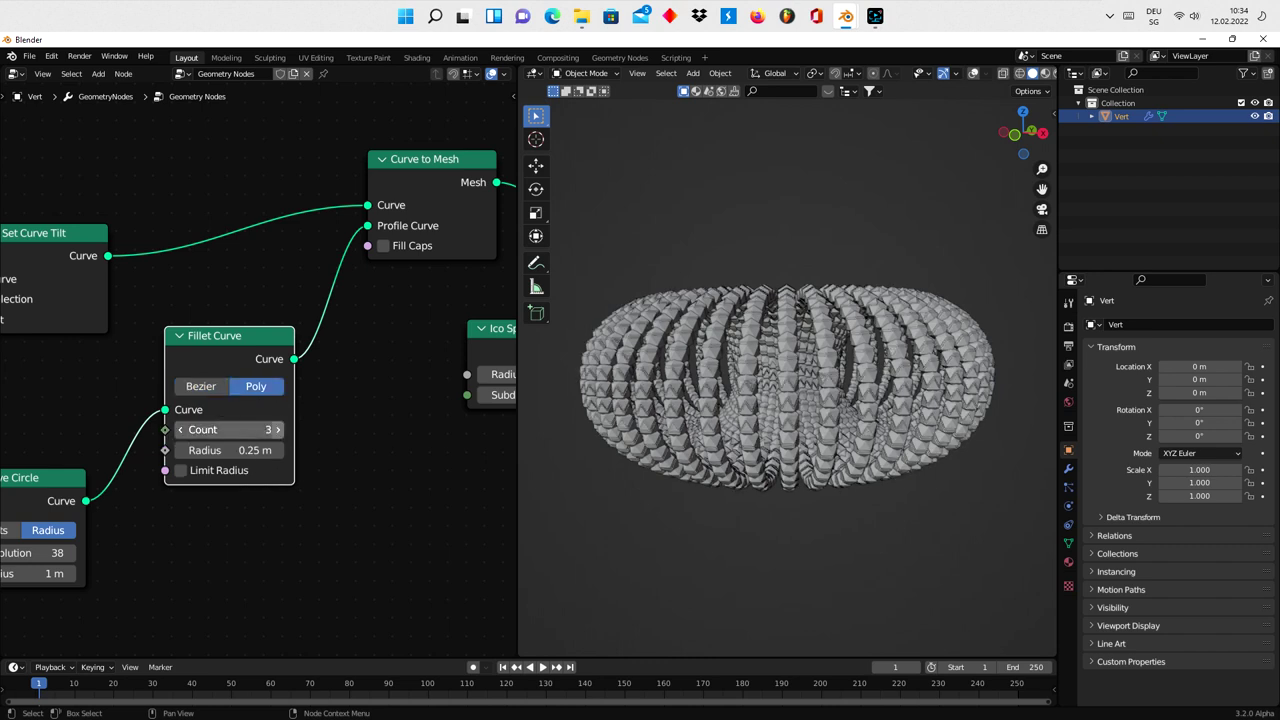
{"action": "left_click", "coordinate": [278, 429]}
{"action": "mouse_move", "coordinate": [240, 450]}
{"action": "left_mouse_down"}
{"action": "mouse_move", "coordinate": [300, 450]}
{"action": "mouse_move", "coordinate": [250, 450]}
{"action": "left_mouse_up"}
- Reduce the fillet radius to 0.45 m and set the ring circle radius to 0.8 m with more segments
{"action": "scroll", "coordinate": [254, 494], "scroll_direction": "down", "scroll_amount": 1}
{"action": "middle_click_drag", "start_coordinate": [254, 494], "coordinate": [440, 445]}
{"action": "scroll", "coordinate": [347, 400], "scroll_direction": "up", "scroll_amount": 2}
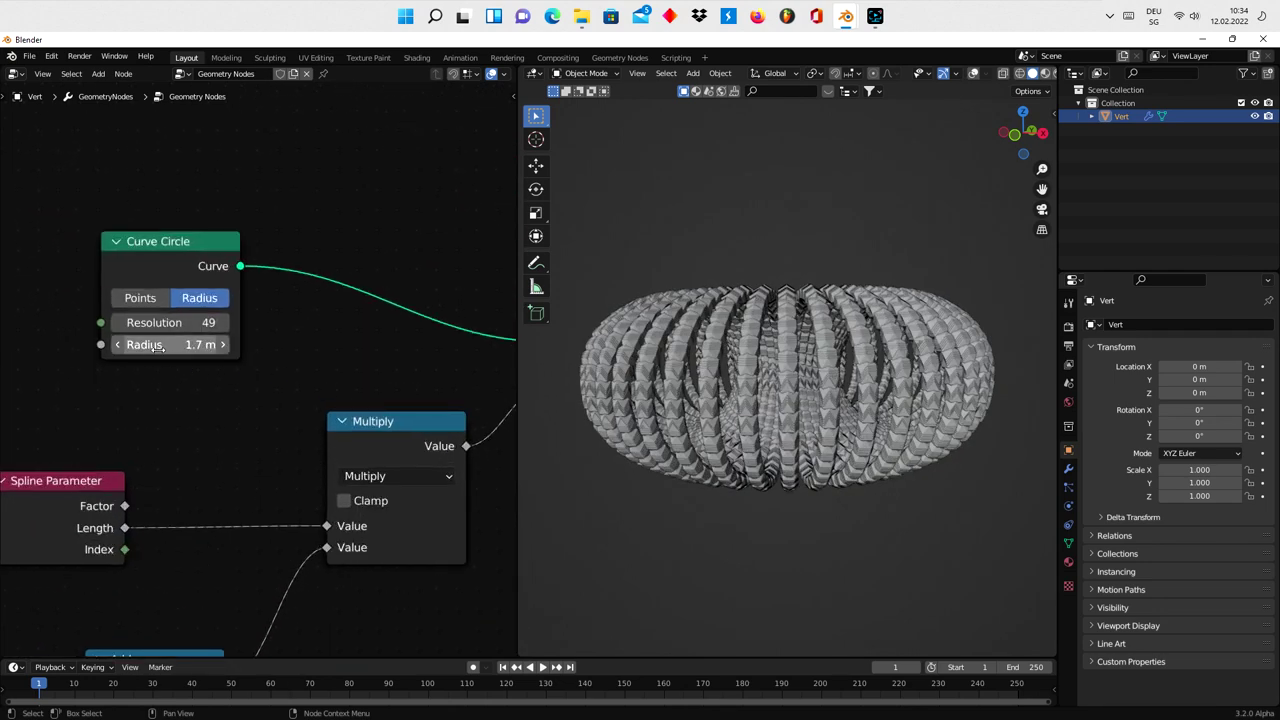
{"action": "left_click_drag", "start_coordinate": [160, 345], "coordinate": [145, 345]}
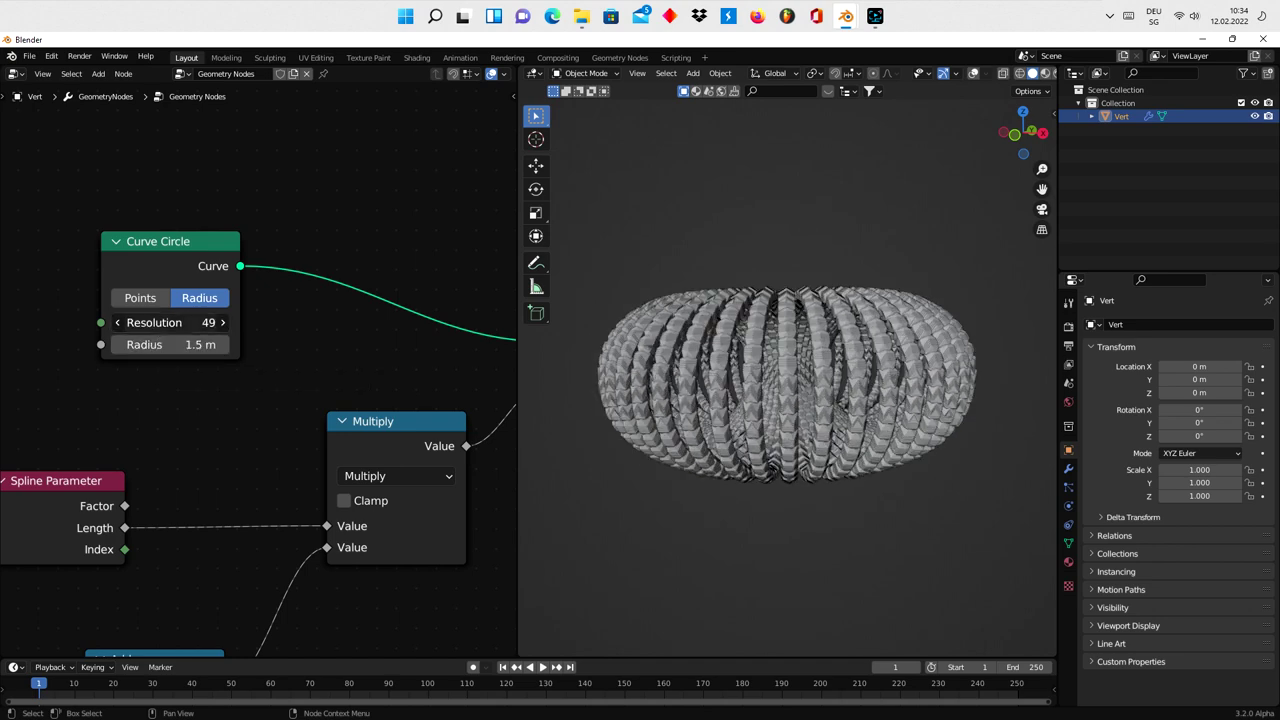
{"action": "left_click_drag", "start_coordinate": [160, 322], "coordinate": [240, 322]}
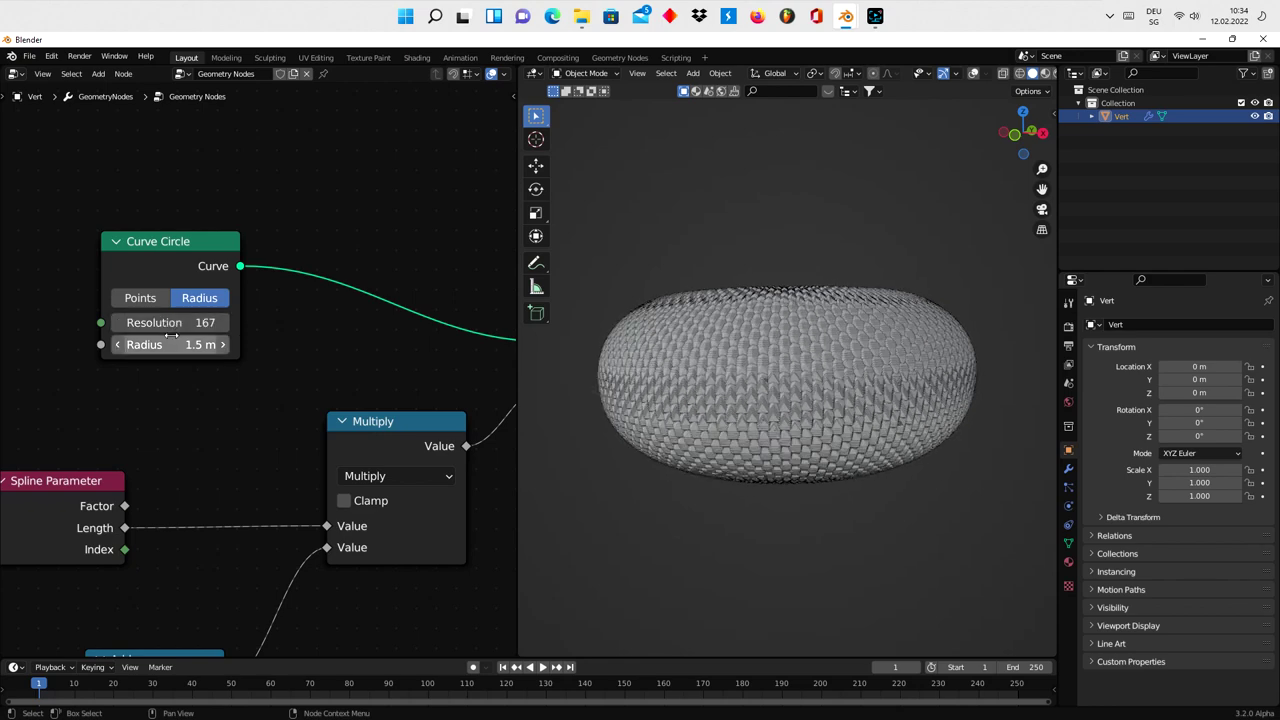
{"action": "mouse_move", "coordinate": [170, 344]}
{"action": "left_mouse_down"}
{"action": "mouse_move", "coordinate": [150, 344]}
{"action": "mouse_move", "coordinate": [198, 385]}
{"action": "left_mouse_up"}
{"action": "scroll", "coordinate": [244, 416], "scroll_direction": "down", "scroll_amount": 2}
{"action": "middle_click_drag", "start_coordinate": [244, 416], "coordinate": [183, 338]}
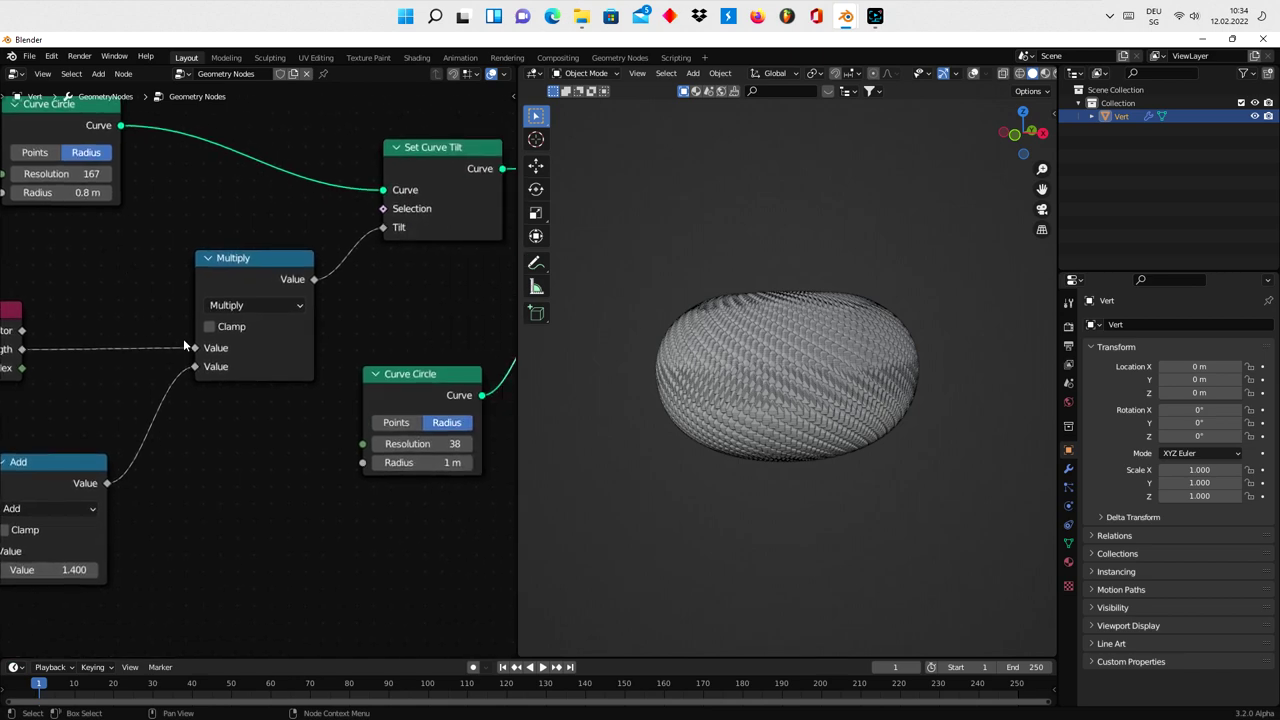
- Set the profile circle to a 2.3 m radius with resolution 24
{"action": "middle_click_drag", "start_coordinate": [329, 466], "coordinate": [191, 430]}
{"action": "mouse_move", "coordinate": [300, 427]}
{"action": "left_mouse_down"}
{"action": "mouse_move", "coordinate": [270, 427]}
{"action": "mouse_move", "coordinate": [340, 427]}
{"action": "left_mouse_up"}
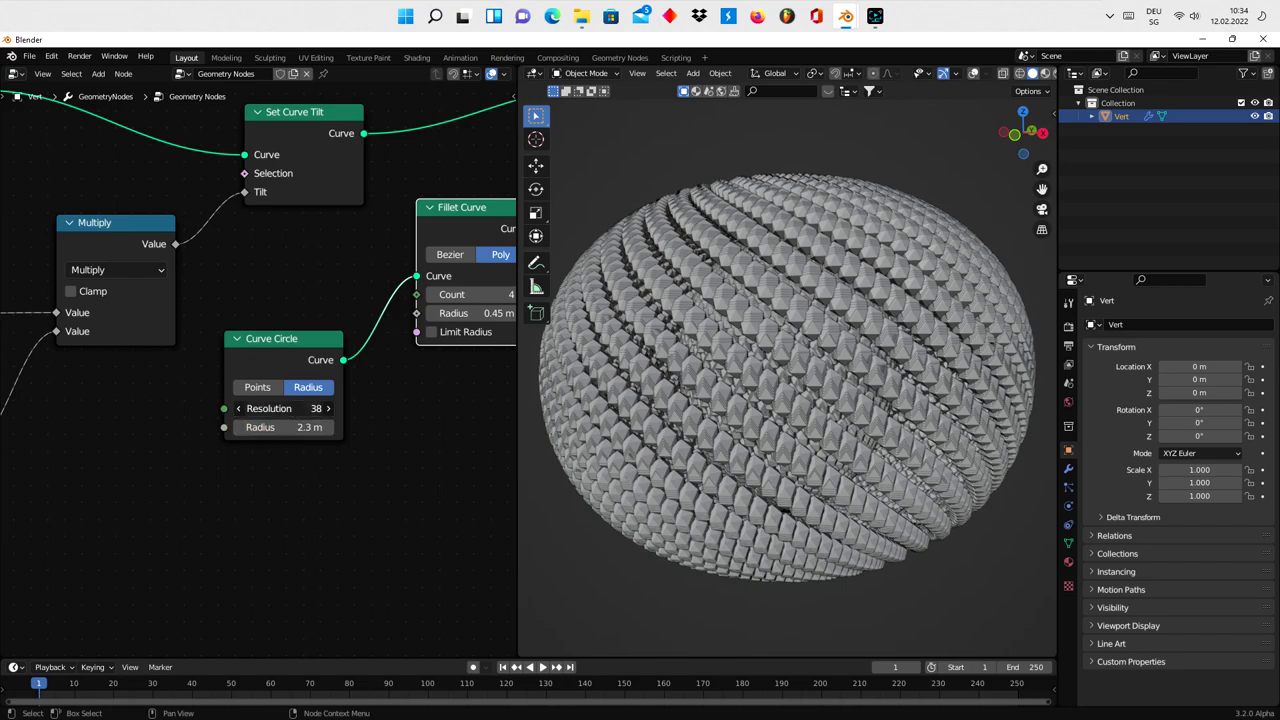
{"action": "mouse_move", "coordinate": [300, 408]}
{"action": "left_mouse_down"}
{"action": "mouse_move", "coordinate": [335, 408]}
{"action": "mouse_move", "coordinate": [240, 408]}
{"action": "mouse_move", "coordinate": [286, 408]}
{"action": "left_mouse_up"}
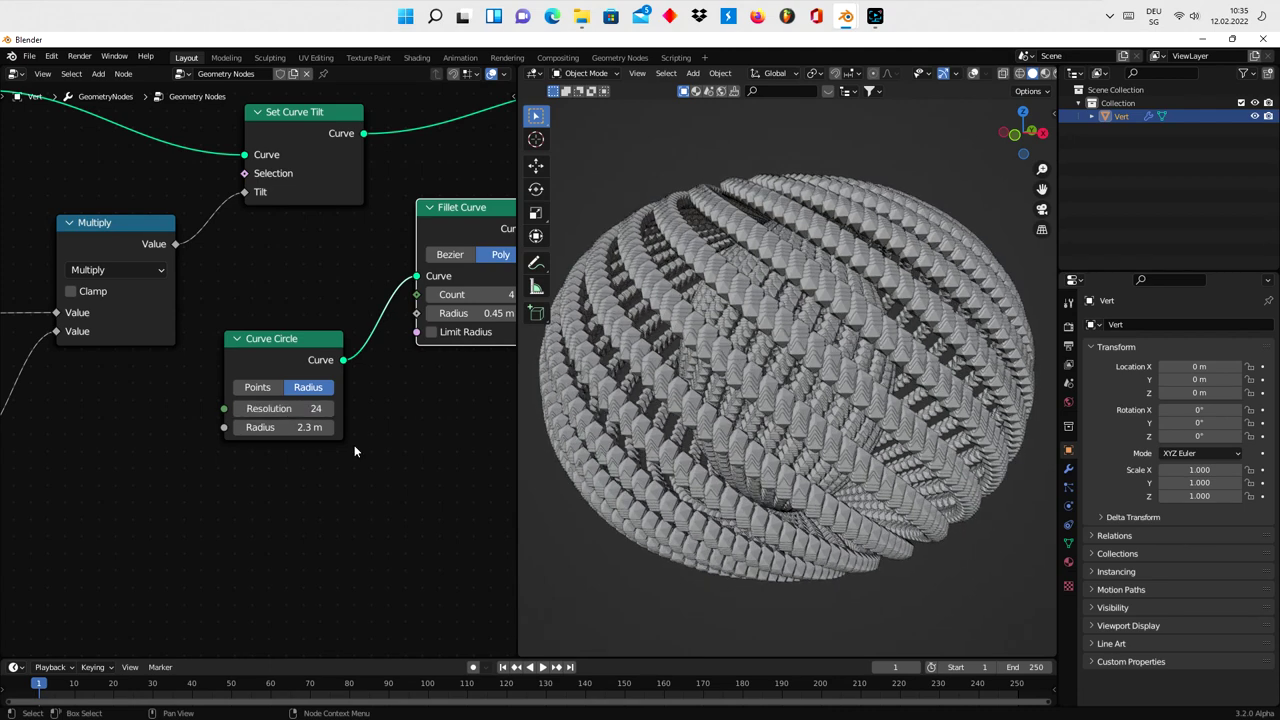
{"action": "scroll", "coordinate": [382, 472], "scroll_direction": "down", "scroll_amount": 2}
{"action": "middle_click_drag", "start_coordinate": [382, 472], "coordinate": [226, 484]}
- Set the Fillet Curve count to 3 and radius to 0.75 m
{"action": "scroll", "coordinate": [278, 414], "scroll_direction": "up", "scroll_amount": 1}
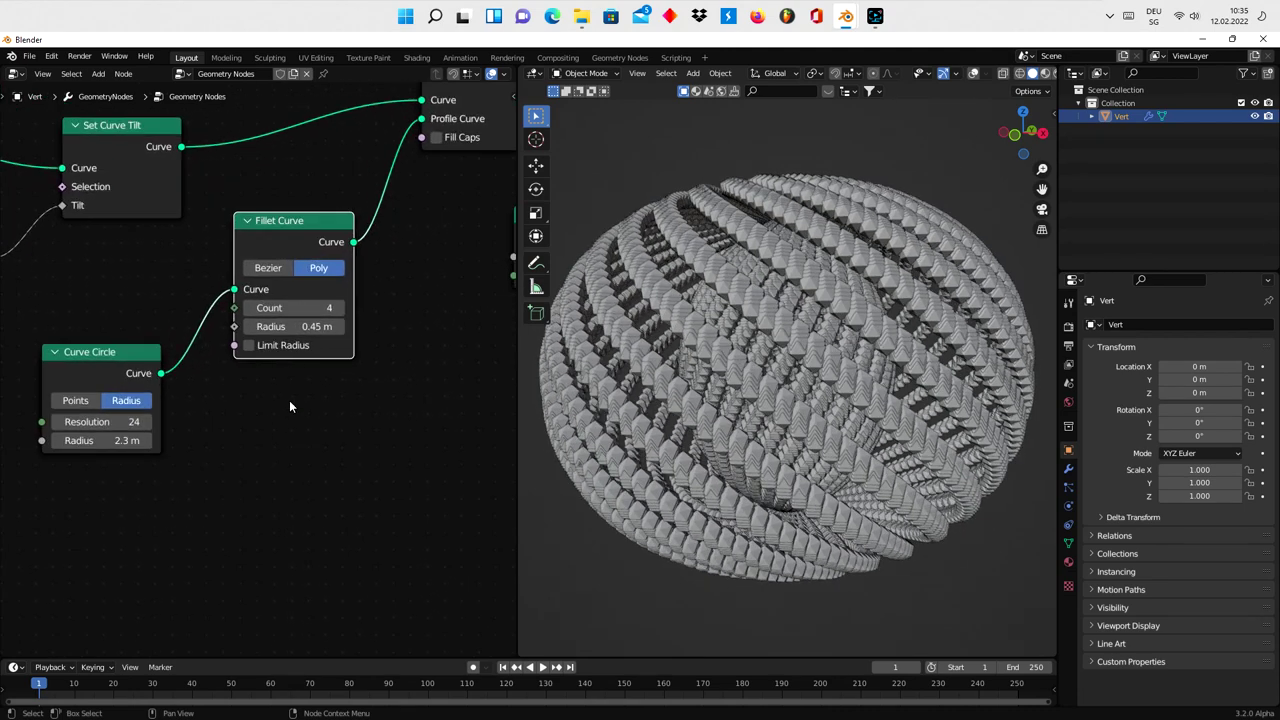
{"action": "middle_click_drag", "start_coordinate": [289, 406], "coordinate": [256, 530]}
{"action": "scroll", "coordinate": [256, 530], "scroll_direction": "up", "scroll_amount": 1}
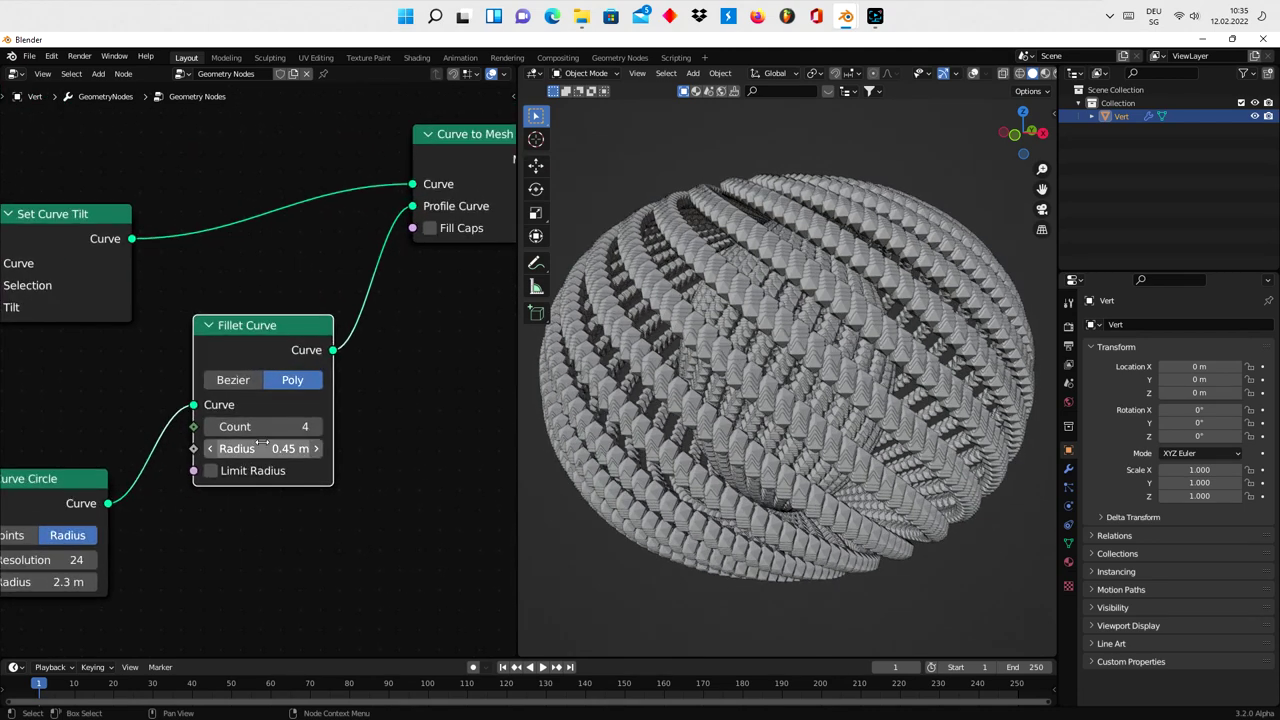
{"action": "left_click", "coordinate": [210, 427]}
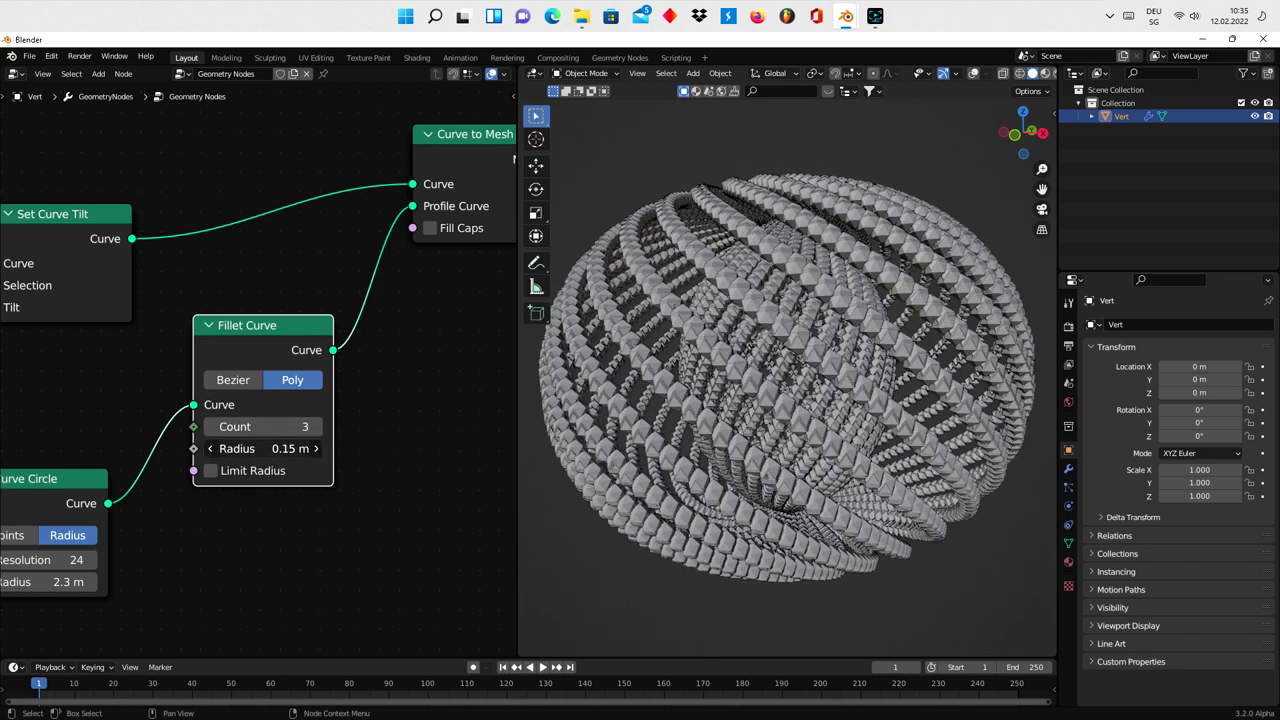
{"action": "mouse_move", "coordinate": [265, 448]}
{"action": "left_mouse_down"}
{"action": "mouse_move", "coordinate": [330, 448]}
{"action": "mouse_move", "coordinate": [265, 448]}
{"action": "left_mouse_up"}
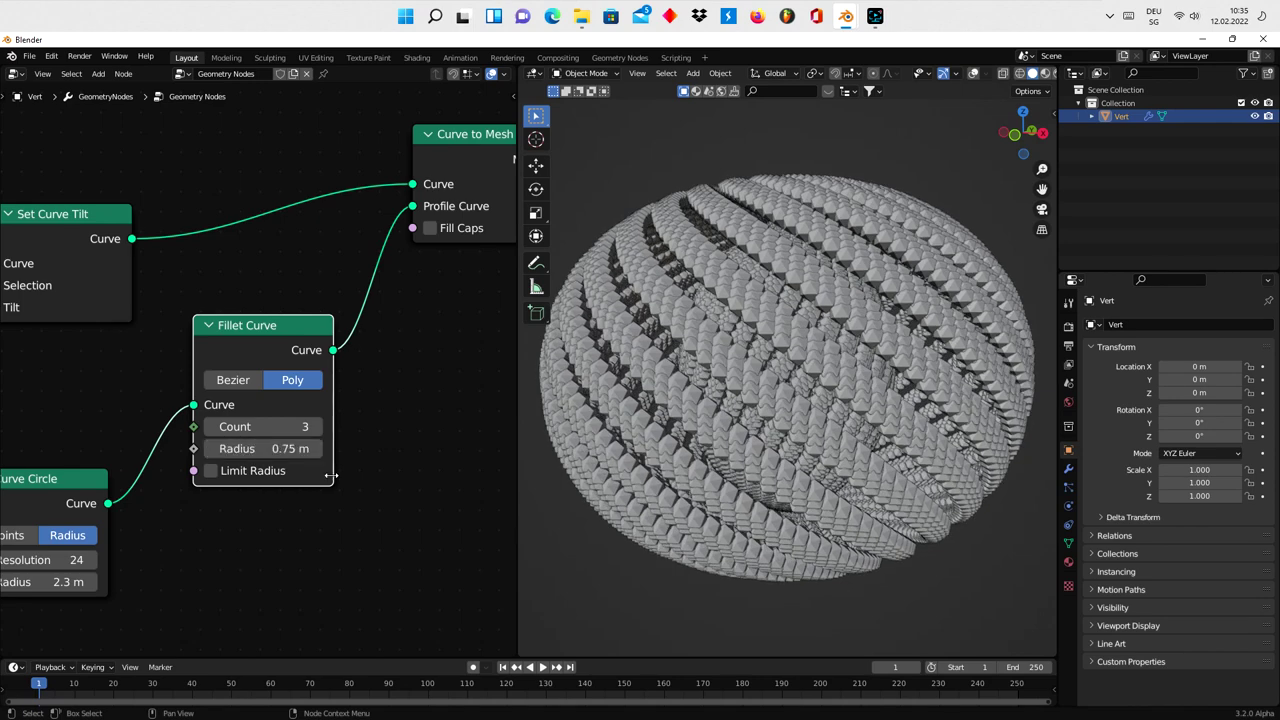
{"action": "scroll", "coordinate": [407, 395], "scroll_direction": "down", "scroll_amount": 2}
{"action": "middle_click_drag", "start_coordinate": [411, 395], "coordinate": [228, 395]}
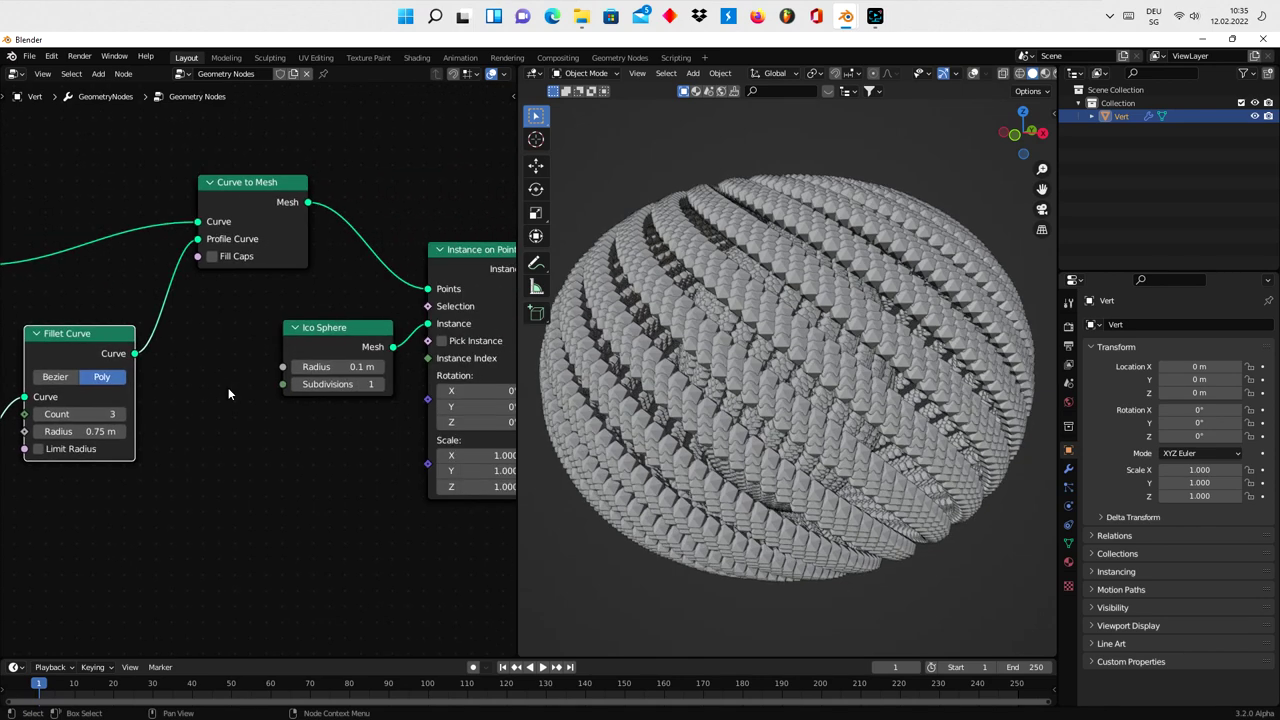
- Lower the Add node's tilt offset to 0.700
{"action": "mouse_move", "coordinate": [100, 297]}
{"action": "middle_mouse_down"}
{"action": "mouse_move", "coordinate": [218, 355]}
{"action": "mouse_move", "coordinate": [336, 210]}
{"action": "mouse_move", "coordinate": [321, 455]}
{"action": "mouse_move", "coordinate": [386, 378]}
{"action": "middle_mouse_up"}
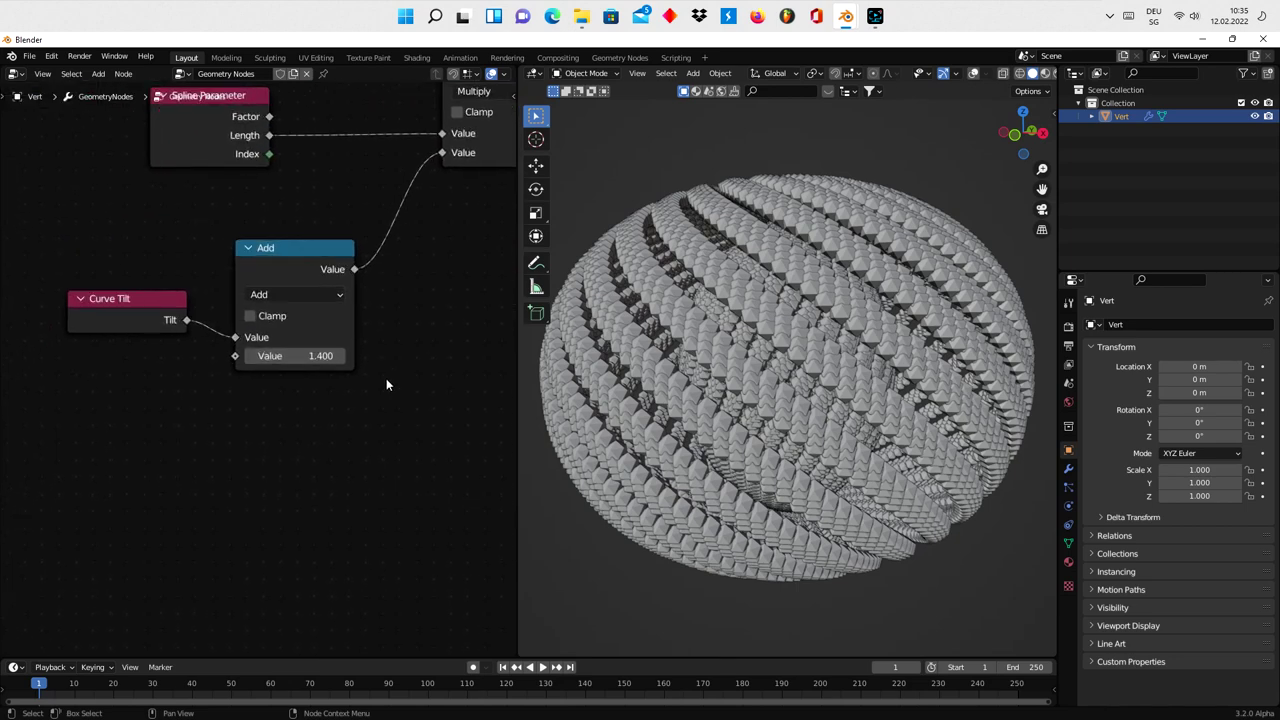
{"action": "mouse_move", "coordinate": [296, 356]}
{"action": "left_mouse_down"}
{"action": "mouse_move", "coordinate": [222, 356]}
{"action": "mouse_move", "coordinate": [290, 356]}
{"action": "left_mouse_up"}
{"action": "type", "text": "0.700"}
{"action": "middle_click_drag", "start_coordinate": [644, 323], "coordinate": [720, 409]}
{"action": "scroll", "coordinate": [718, 410], "scroll_direction": "up", "scroll_amount": 4}
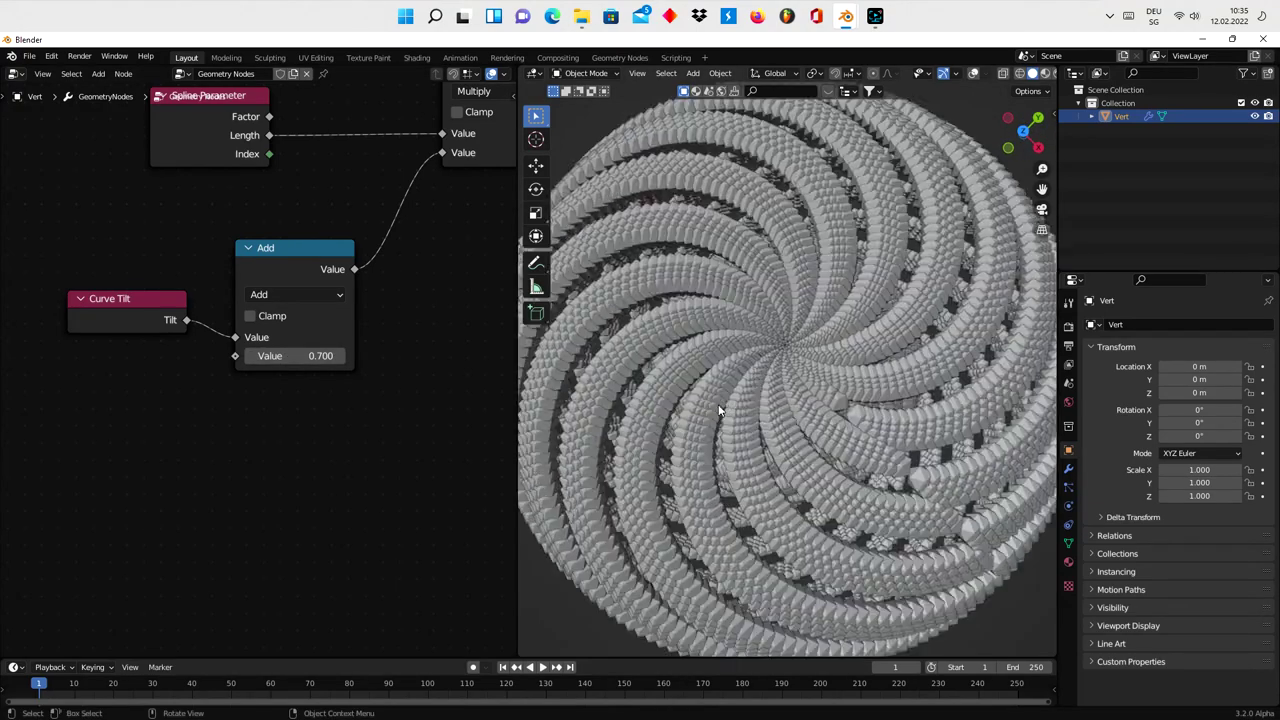
- Raise the tilt offset in 0.1 steps and then higher for stronger swirling arms
{"action": "left_click", "coordinate": [341, 356]}
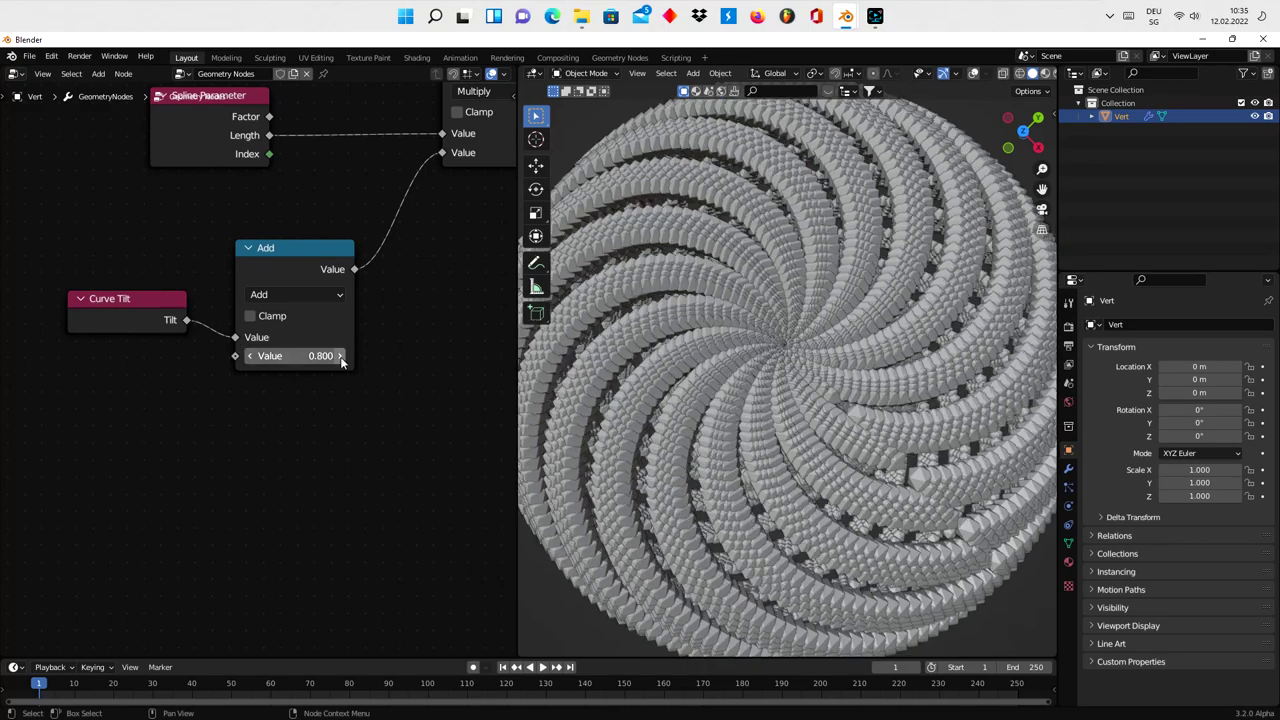
{"action": "left_click", "coordinate": [341, 356]}
{"action": "left_click", "coordinate": [341, 356]}
{"action": "left_click", "coordinate": [341, 356]}
{"action": "left_click", "coordinate": [341, 356]}
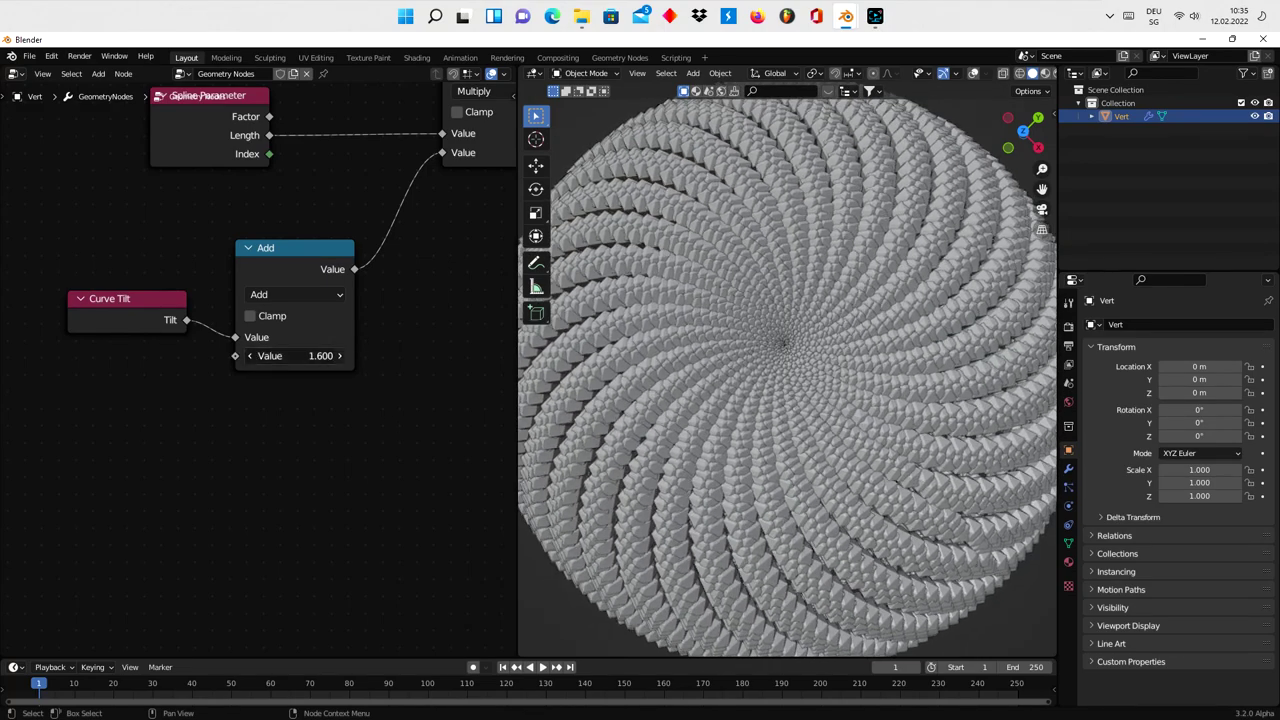
{"action": "left_click", "coordinate": [341, 356]}
{"action": "left_click", "coordinate": [341, 356]}
{"action": "left_click", "coordinate": [341, 356]}
{"action": "left_click", "coordinate": [341, 356]}
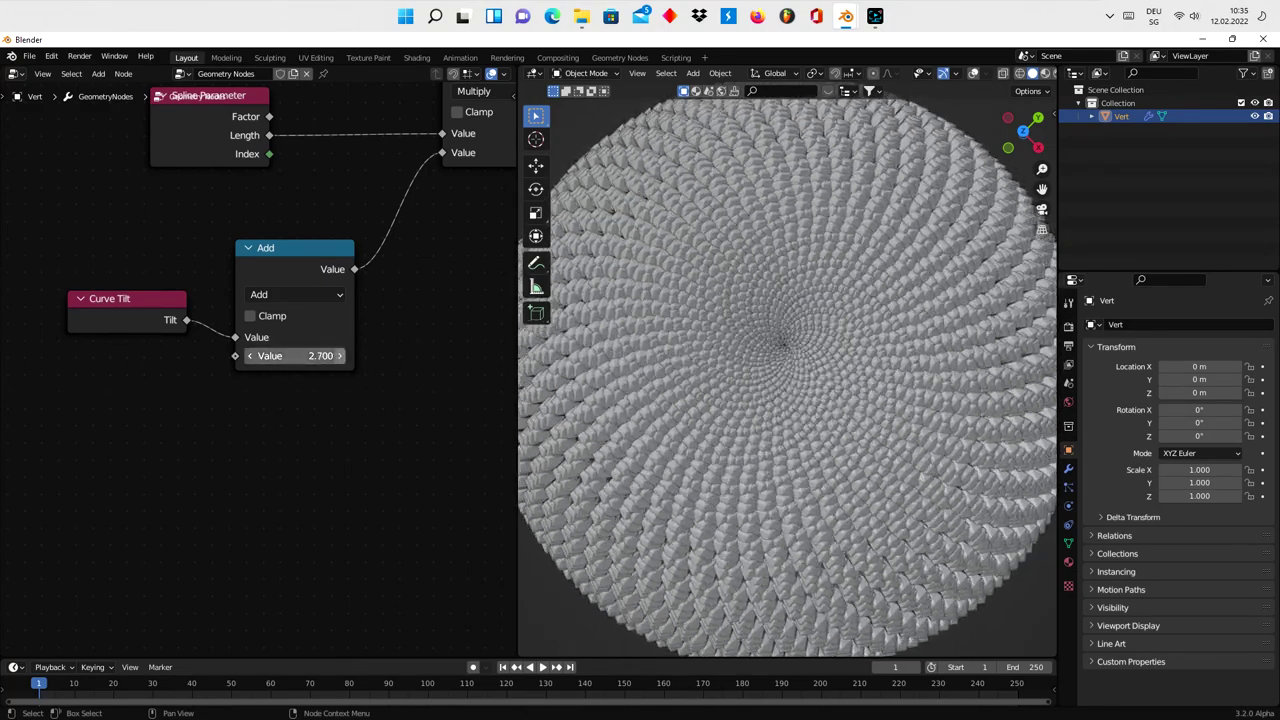
{"action": "left_click", "coordinate": [341, 356]}
{"action": "mouse_move", "coordinate": [320, 356]}
{"action": "left_mouse_down"}
{"action": "mouse_move", "coordinate": [345, 356]}
{"action": "mouse_move", "coordinate": [290, 356]}
{"action": "mouse_move", "coordinate": [330, 356]}
{"action": "left_mouse_up"}
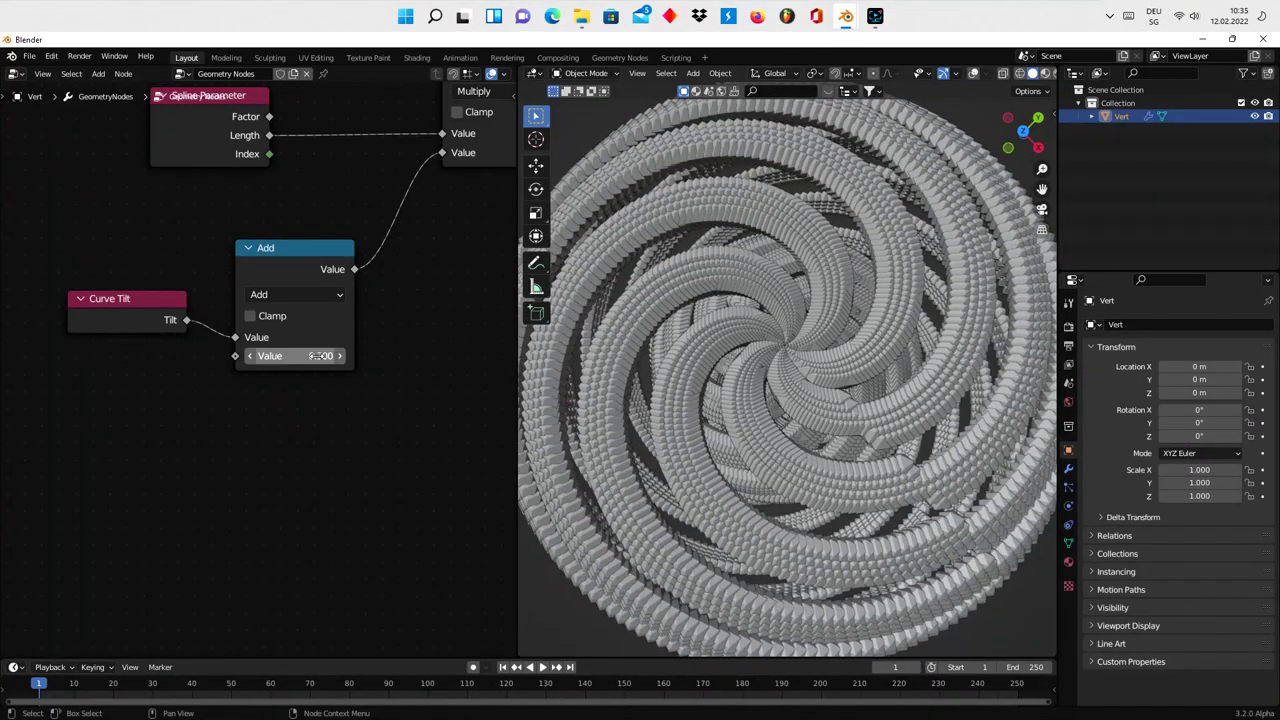
{"action": "scroll", "coordinate": [446, 364], "scroll_direction": "down", "scroll_amount": 1}
- Try main Curve Circle radii up to 1.3 m, settling on 1.1 m
{"action": "middle_click_drag", "start_coordinate": [330, 215], "coordinate": [314, 396]}
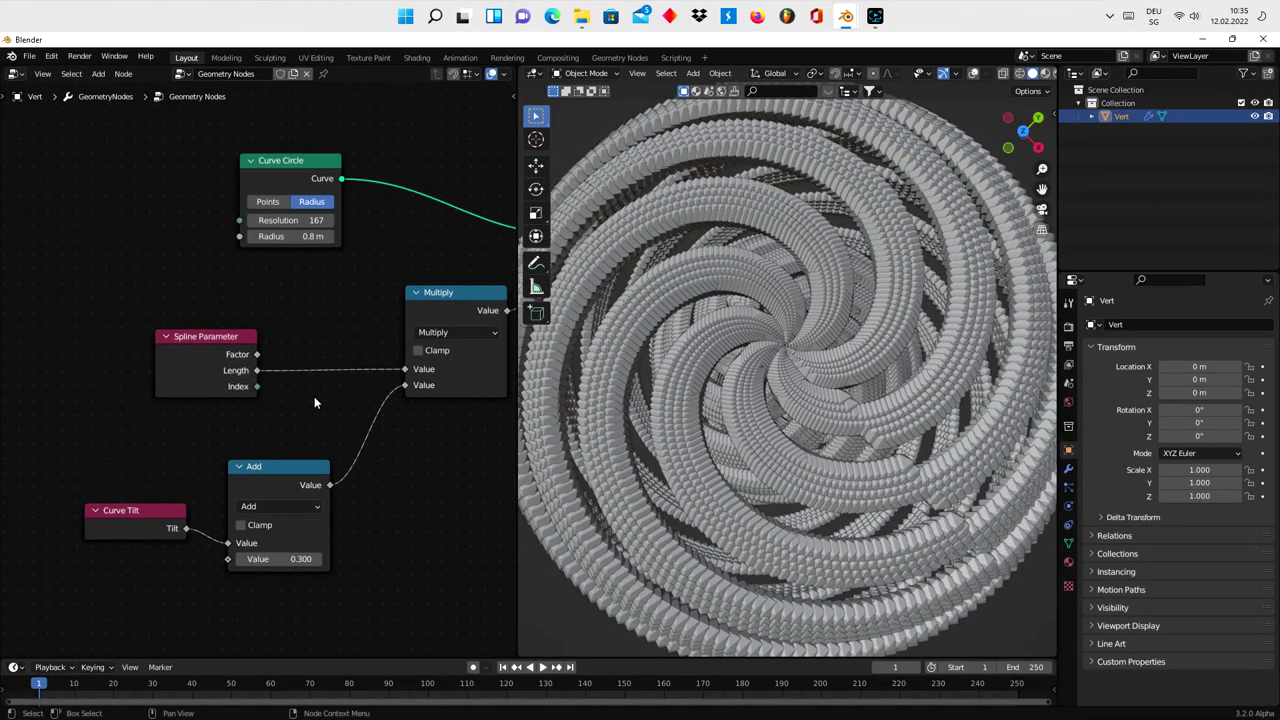
{"action": "scroll", "coordinate": [314, 396], "scroll_direction": "up", "scroll_amount": 2}
{"action": "middle_click_drag", "start_coordinate": [324, 260], "coordinate": [238, 352]}
{"action": "scroll", "coordinate": [238, 352], "scroll_direction": "up", "scroll_amount": 1}
{"action": "left_click", "coordinate": [284, 279]}
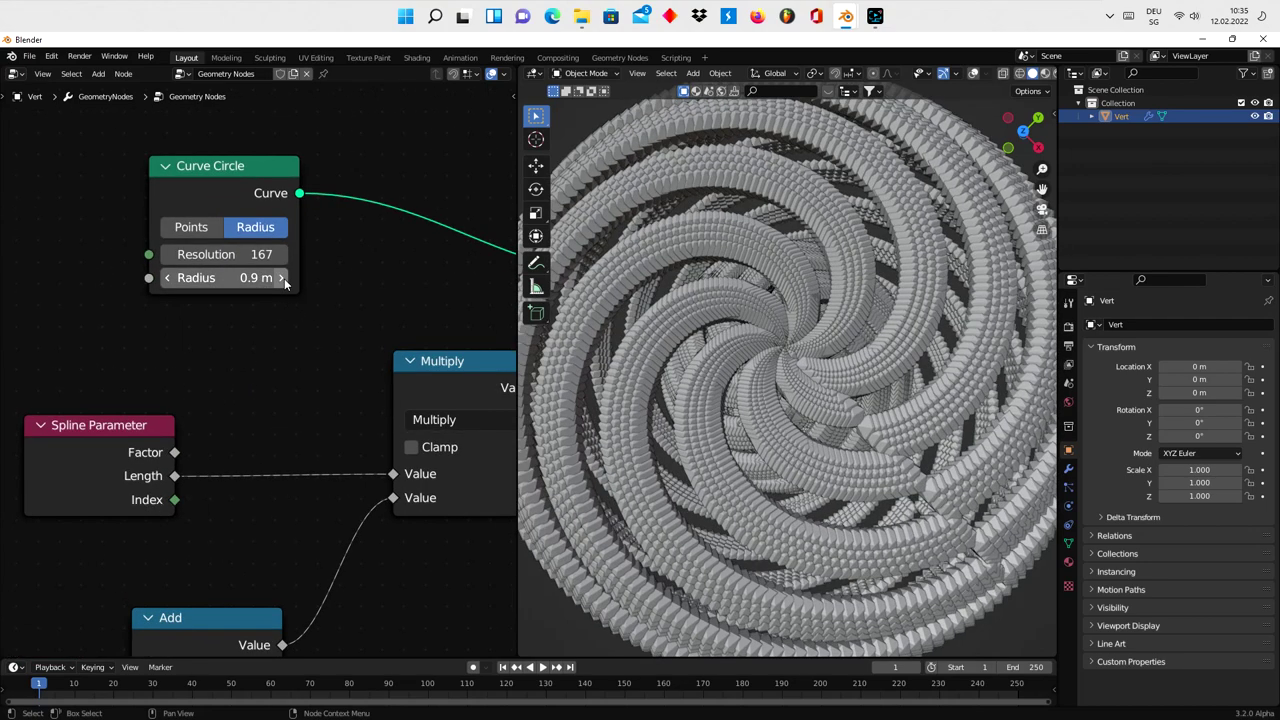
{"action": "left_click", "coordinate": [284, 279]}
{"action": "left_click", "coordinate": [284, 279]}
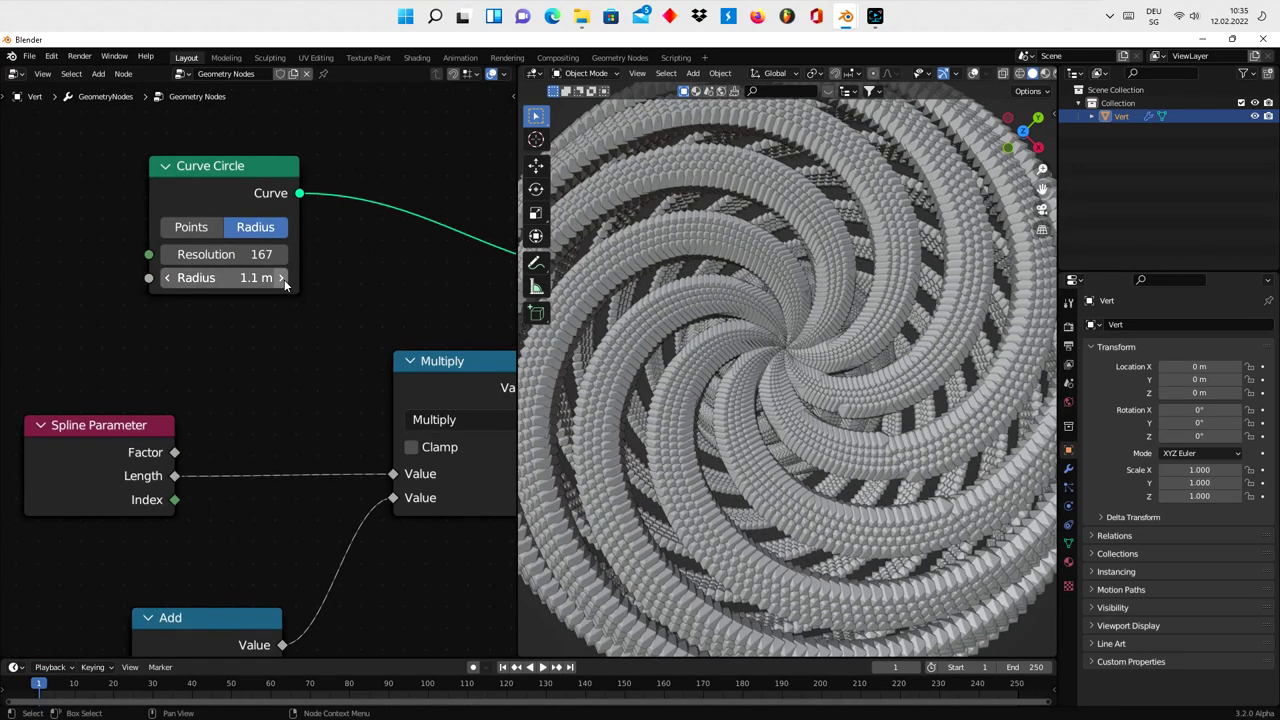
{"action": "left_click", "coordinate": [283, 279]}
{"action": "left_click", "coordinate": [283, 279]}
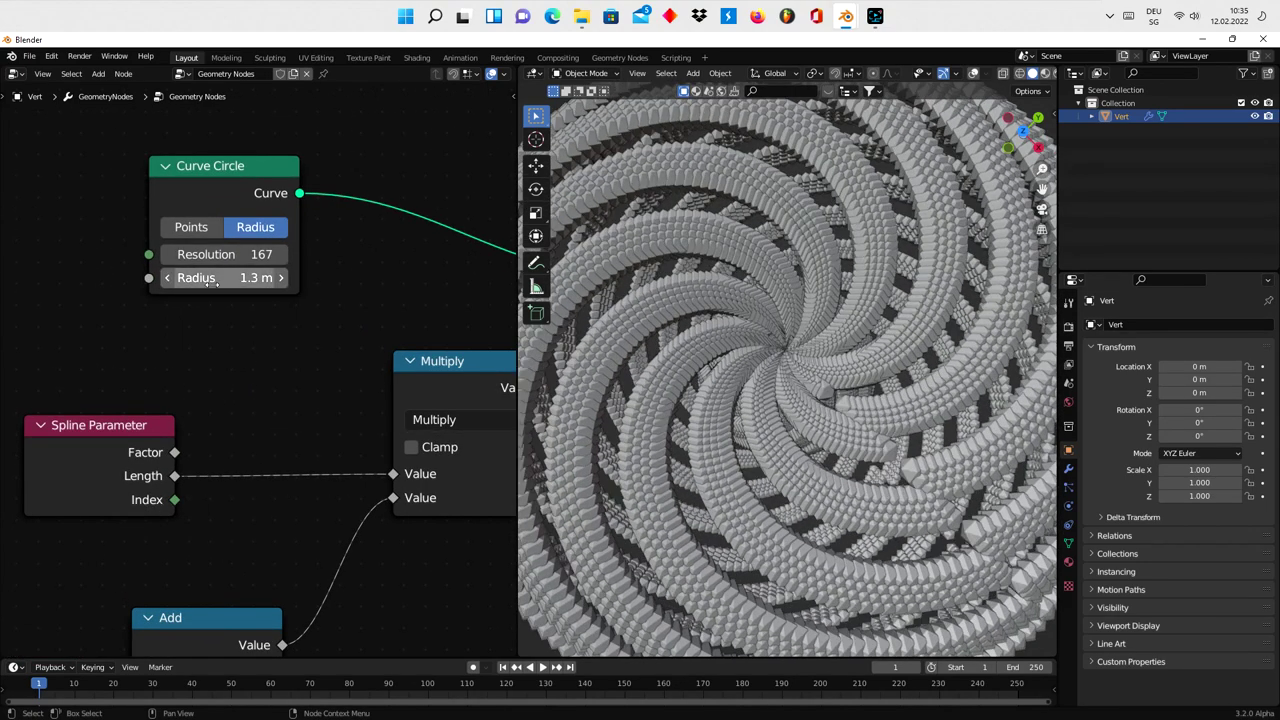
{"action": "left_click", "coordinate": [167, 280]}
{"action": "left_click", "coordinate": [167, 280]}
{"action": "left_click", "coordinate": [167, 280]}
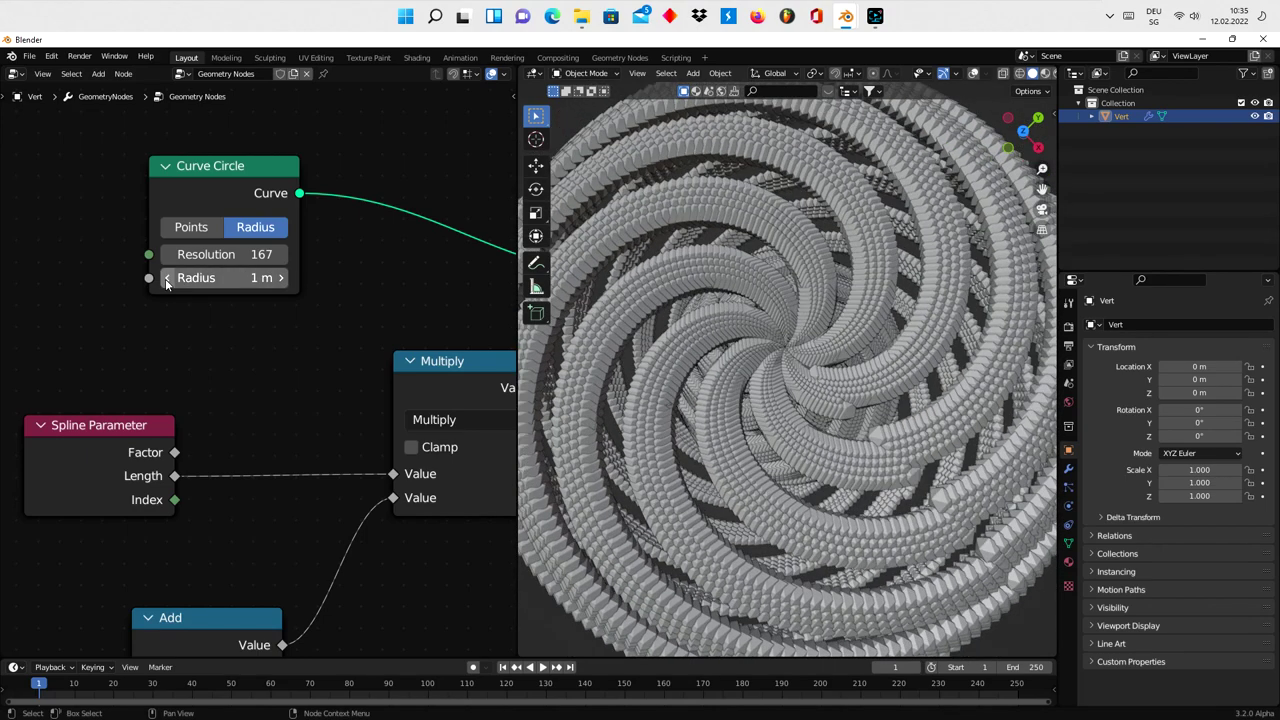
{"action": "key", "text": "ctrl+z"}
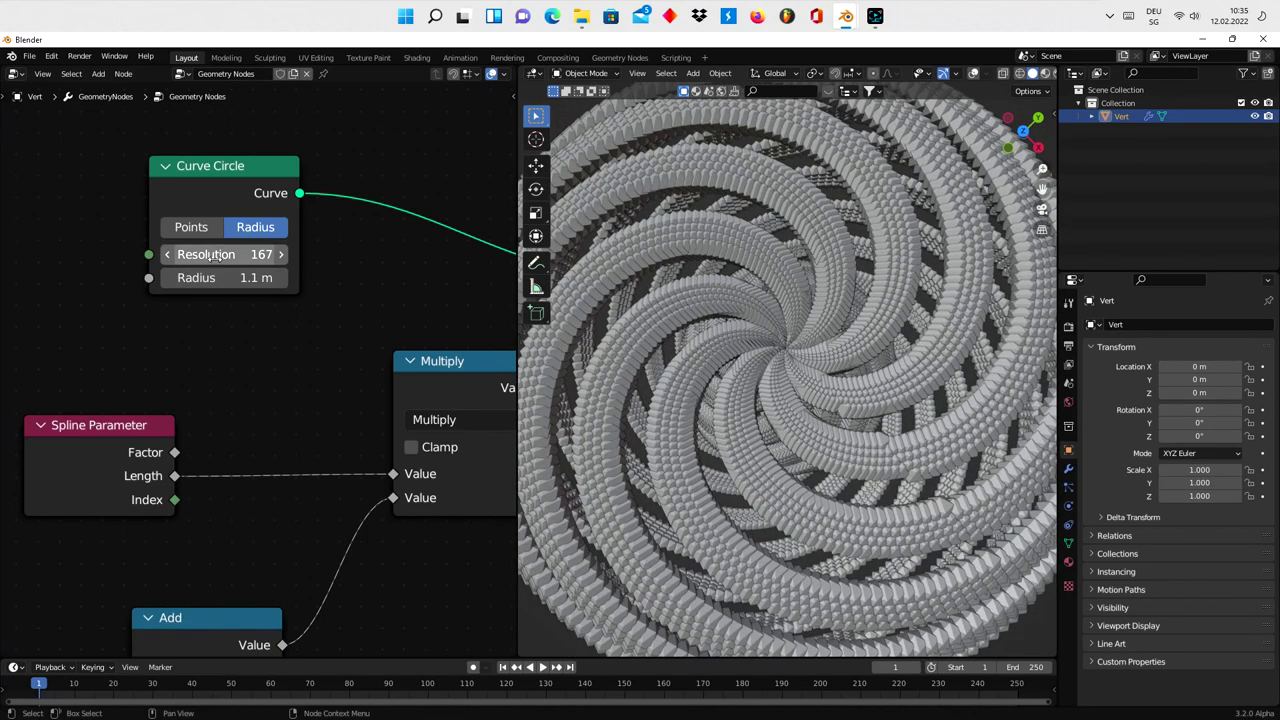
- Reduce the main Curve Circle's resolution to 87 to thin the instances
{"action": "left_click", "coordinate": [166, 258]}
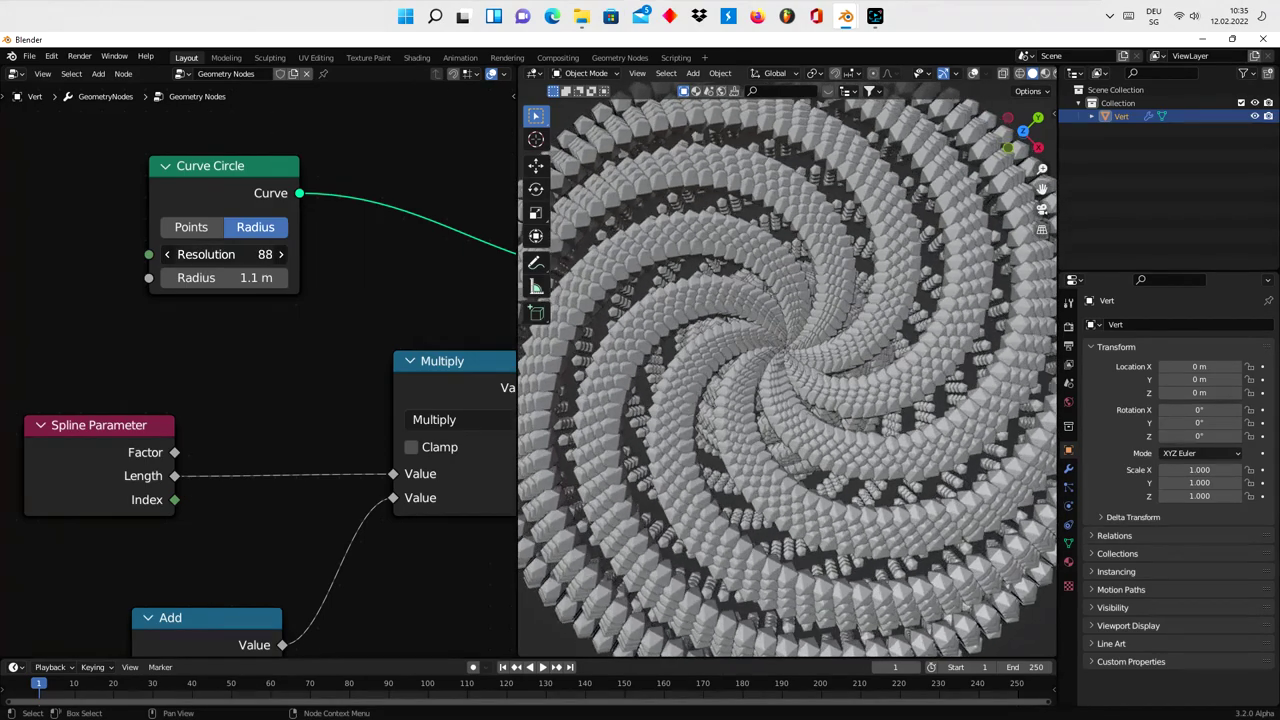
{"action": "left_click_drag", "start_coordinate": [224, 254], "coordinate": [273, 254]}
{"action": "middle_click_drag", "start_coordinate": [300, 341], "coordinate": [249, 220]}
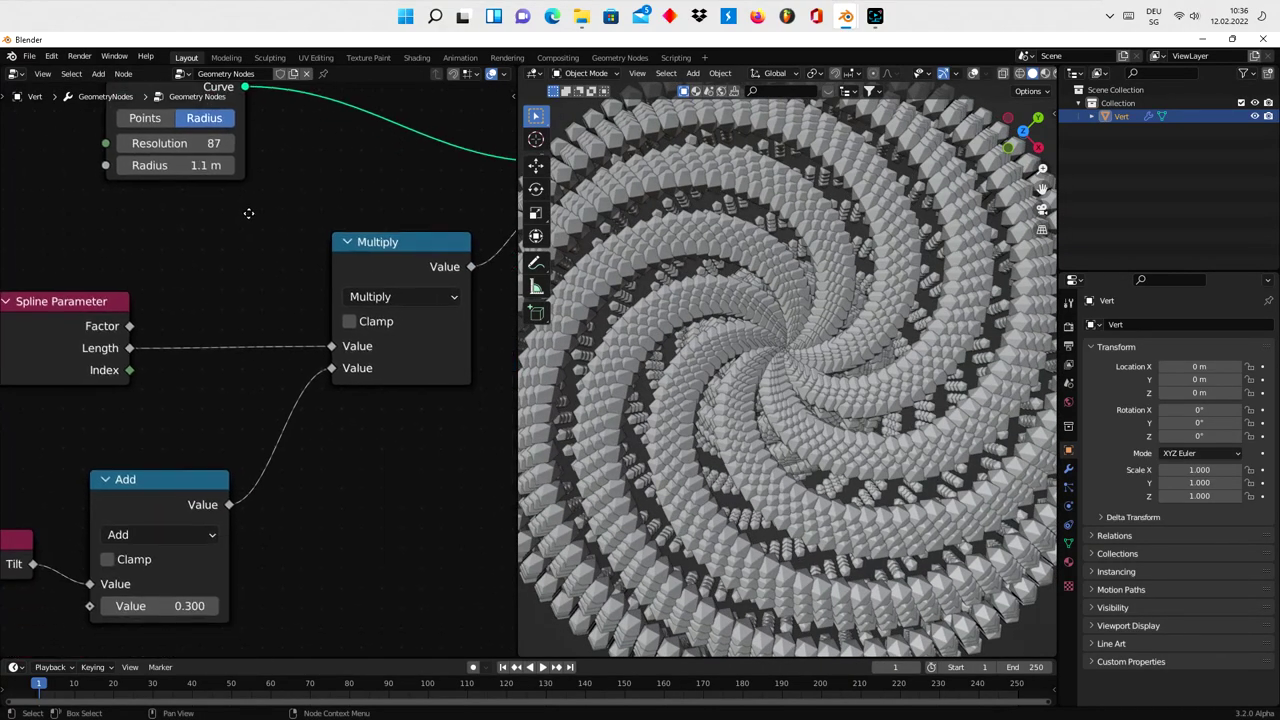
{"action": "mouse_move", "coordinate": [666, 416]}
{"action": "middle_mouse_down"}
{"action": "mouse_move", "coordinate": [682, 288]}
{"action": "mouse_move", "coordinate": [690, 300]}
{"action": "middle_mouse_up"}
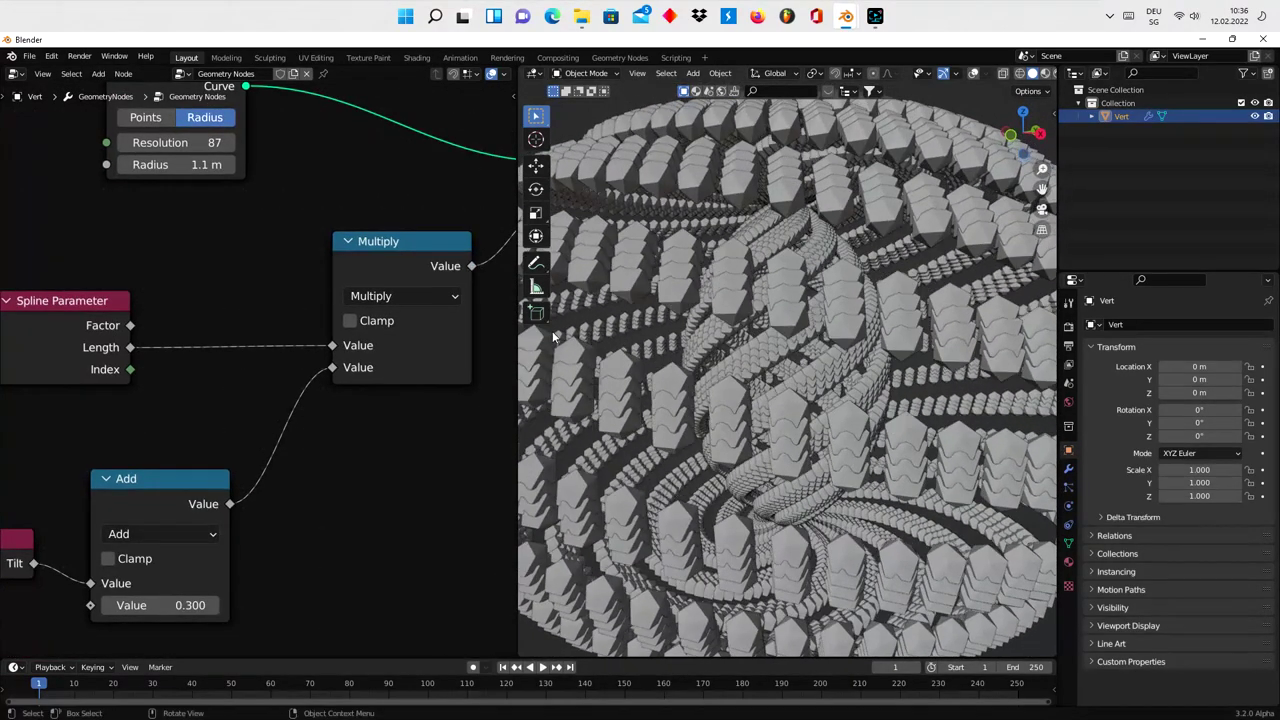
{"action": "middle_click_drag", "start_coordinate": [425, 367], "coordinate": [253, 418]}
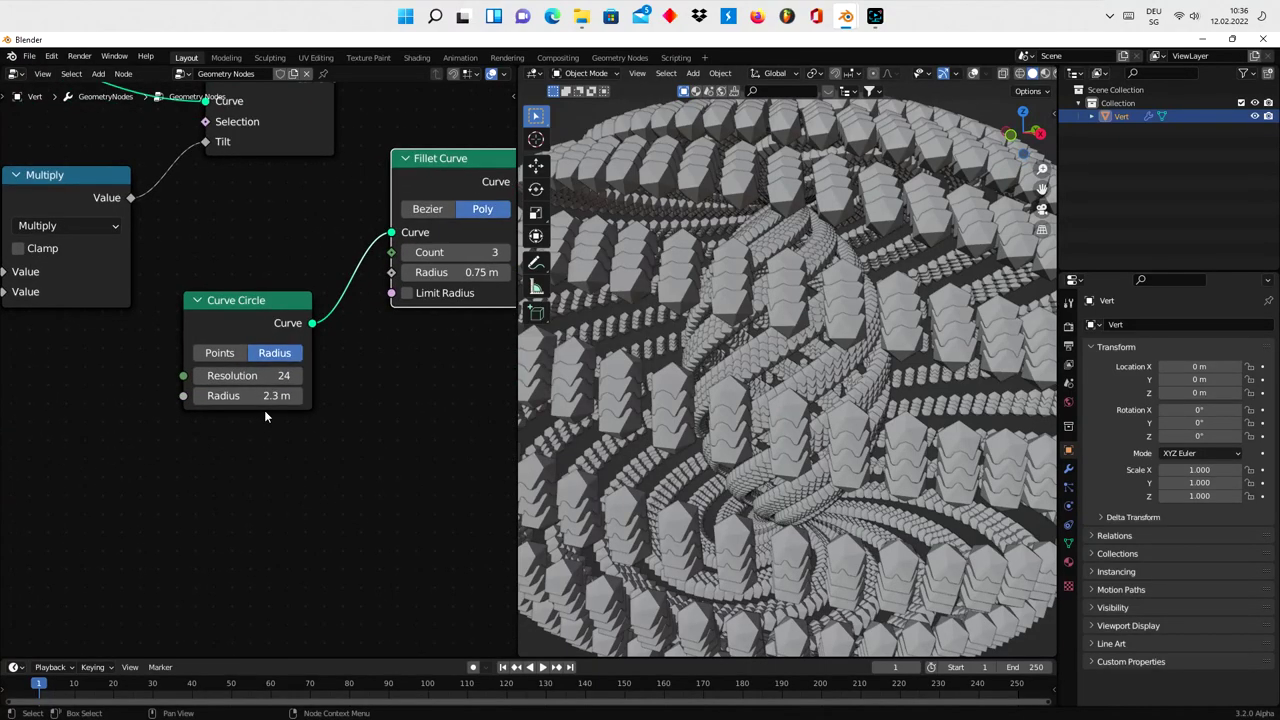
- Grow the profile circle's radius up from zero and change its resolution
{"action": "mouse_move", "coordinate": [262, 396]}
{"action": "left_mouse_down"}
{"action": "mouse_move", "coordinate": [340, 396]}
{"action": "mouse_move", "coordinate": [96, 396]}
{"action": "left_mouse_up"}
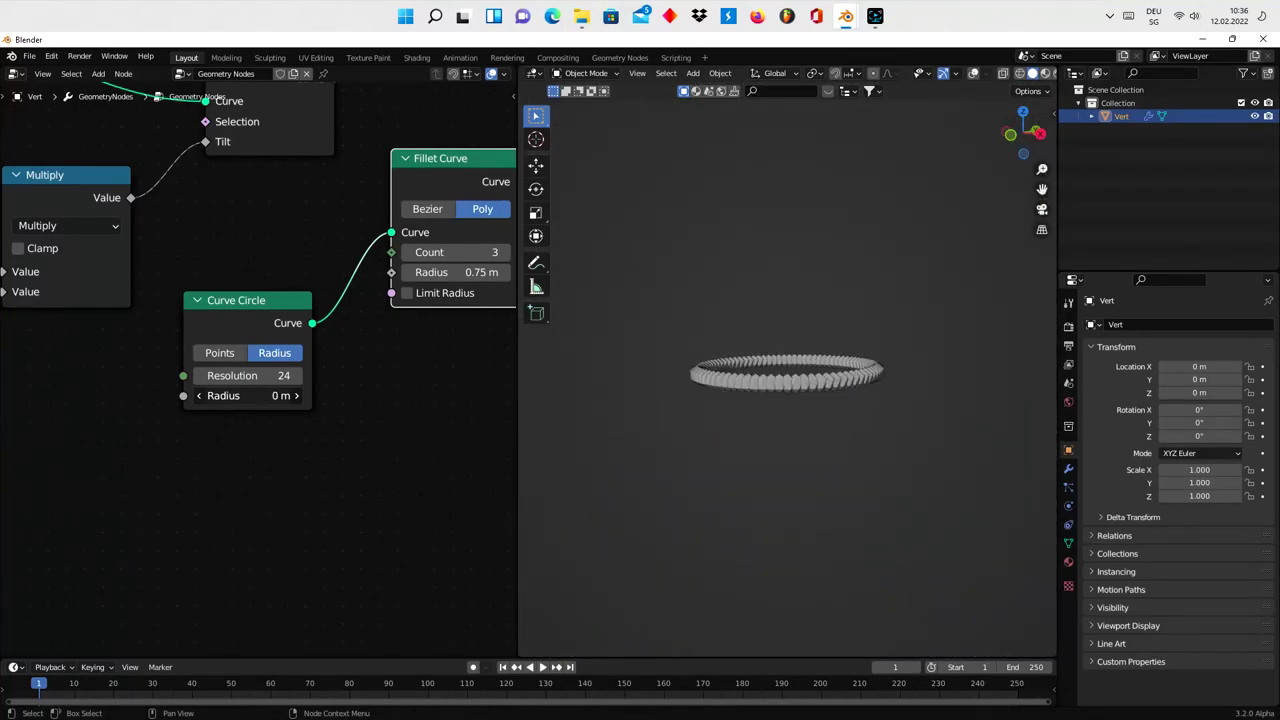
{"action": "mouse_move", "coordinate": [262, 396]}
{"action": "left_mouse_down"}
{"action": "mouse_move", "coordinate": [320, 396]}
{"action": "mouse_move", "coordinate": [285, 396]}
{"action": "left_mouse_up"}
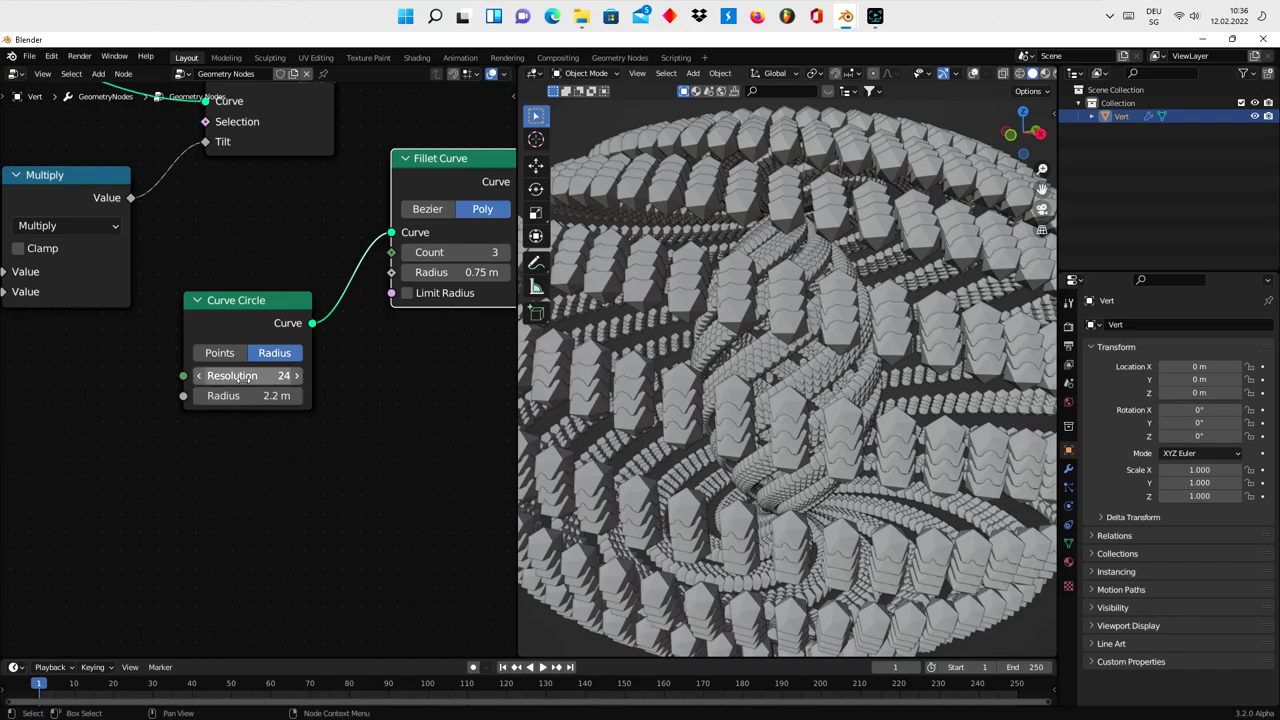
{"action": "mouse_move", "coordinate": [240, 376]}
{"action": "left_mouse_down"}
{"action": "mouse_move", "coordinate": [300, 376]}
{"action": "mouse_move", "coordinate": [200, 376]}
{"action": "mouse_move", "coordinate": [289, 375]}
{"action": "left_mouse_up"}
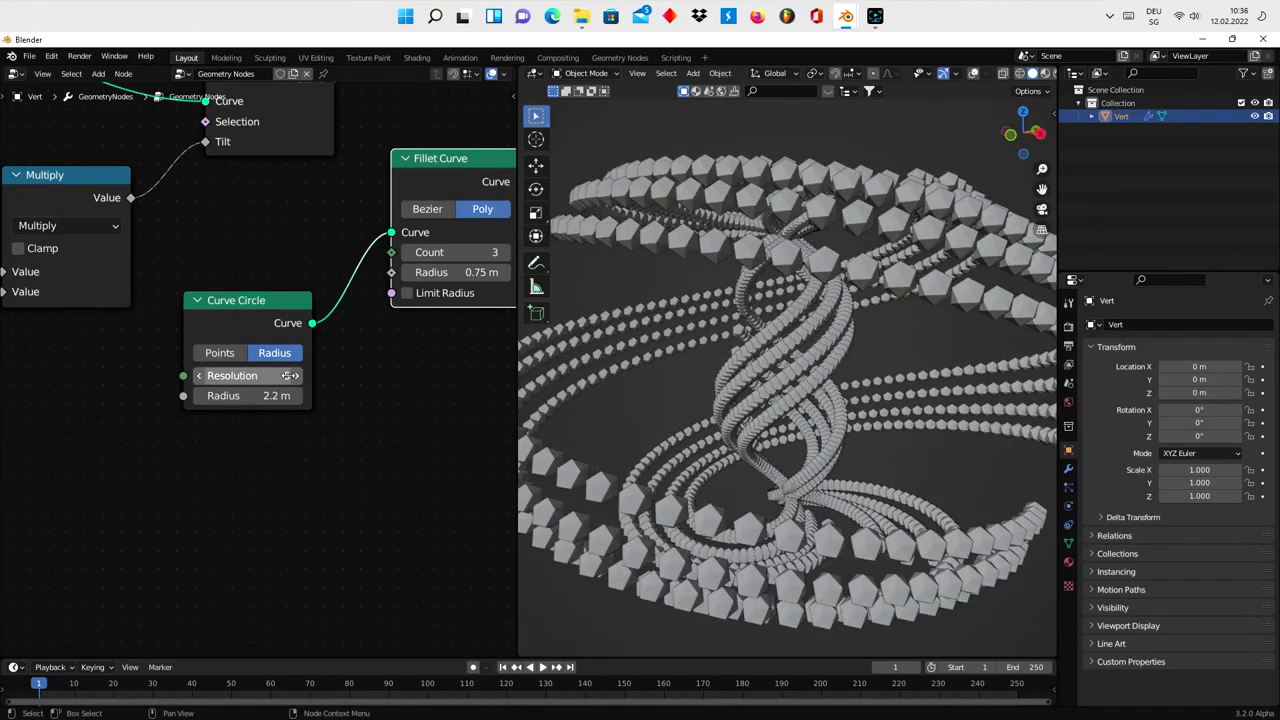
{"action": "middle_click_drag", "start_coordinate": [740, 330], "coordinate": [699, 437]}
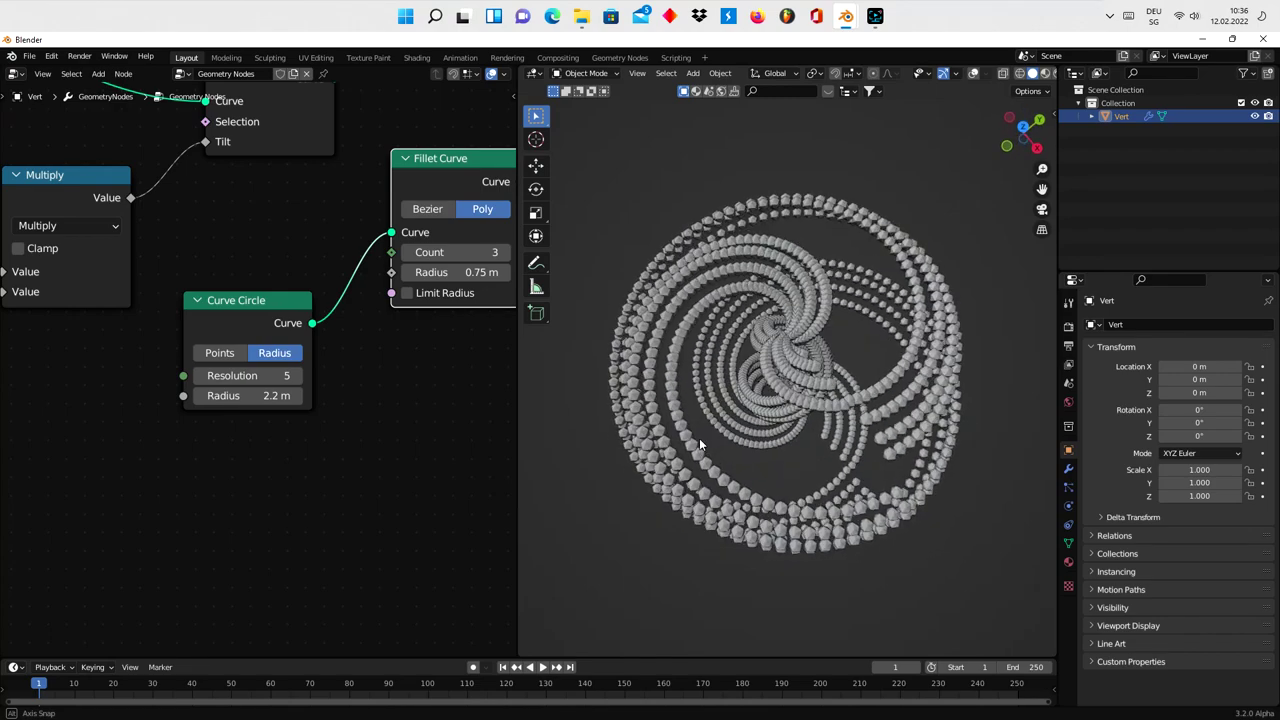
{"action": "scroll", "coordinate": [699, 437], "scroll_direction": "up", "scroll_amount": 2}
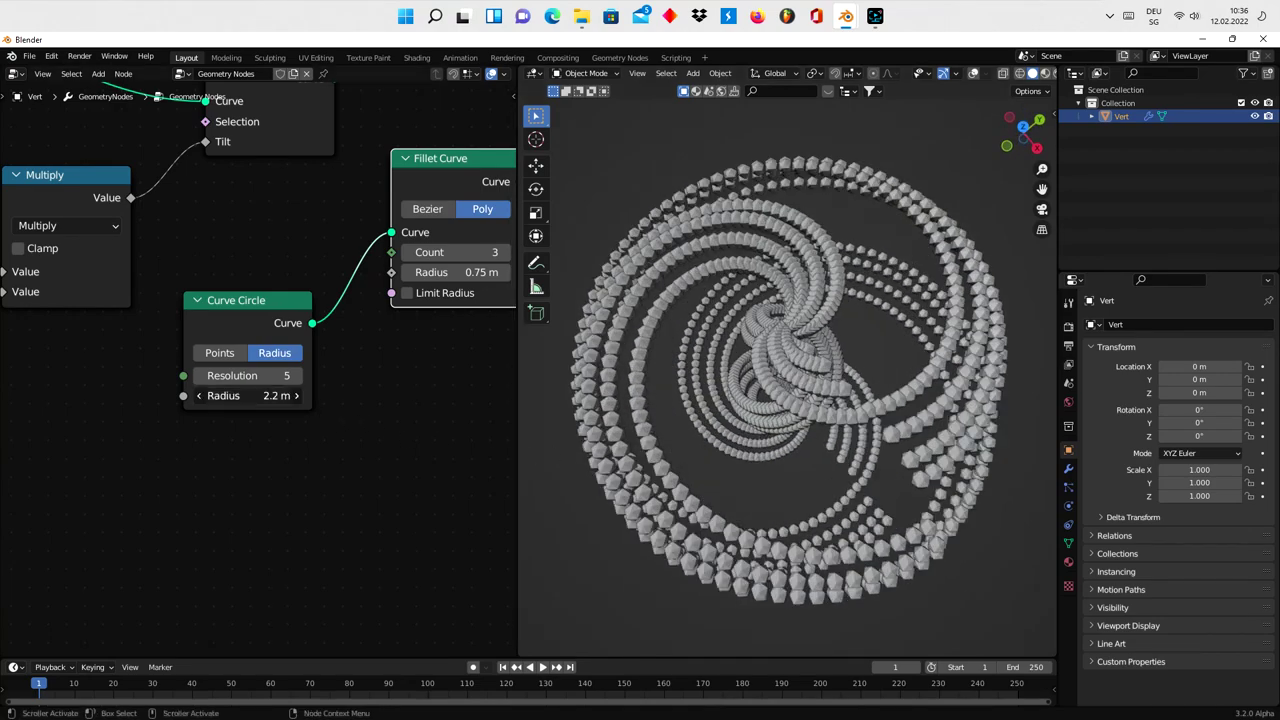
- Try profile circle radii around 1.2 m and 0.8 m, settling on 0.9 m
{"action": "left_click_drag", "start_coordinate": [250, 395], "coordinate": [230, 395]}
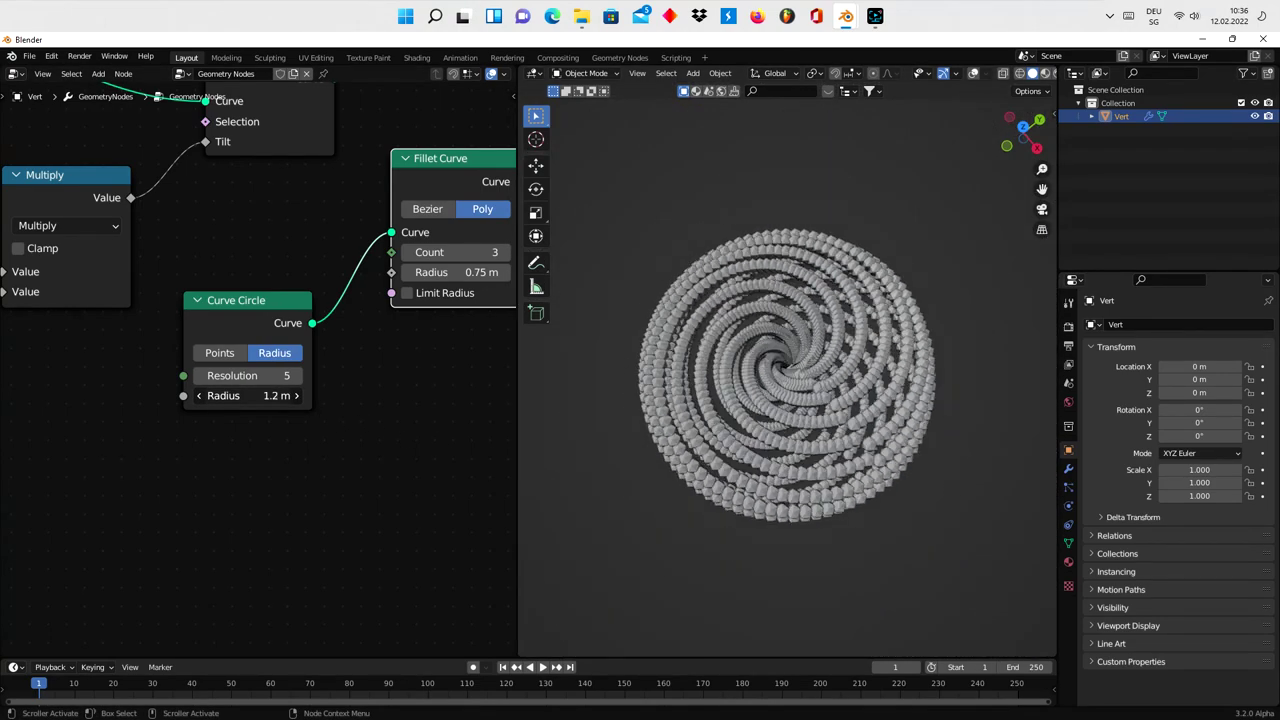
{"action": "left_click", "coordinate": [201, 396]}
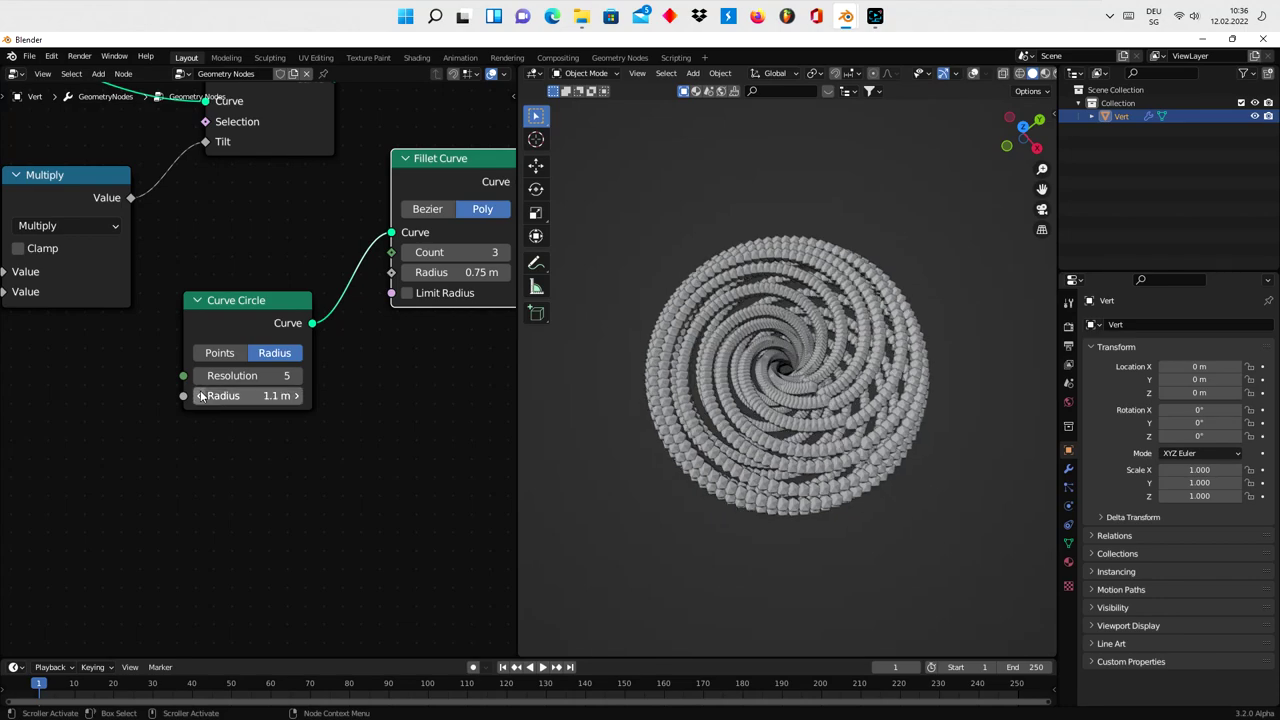
{"action": "left_click", "coordinate": [201, 396]}
{"action": "scroll", "coordinate": [650, 400], "scroll_direction": "up", "scroll_amount": 3}
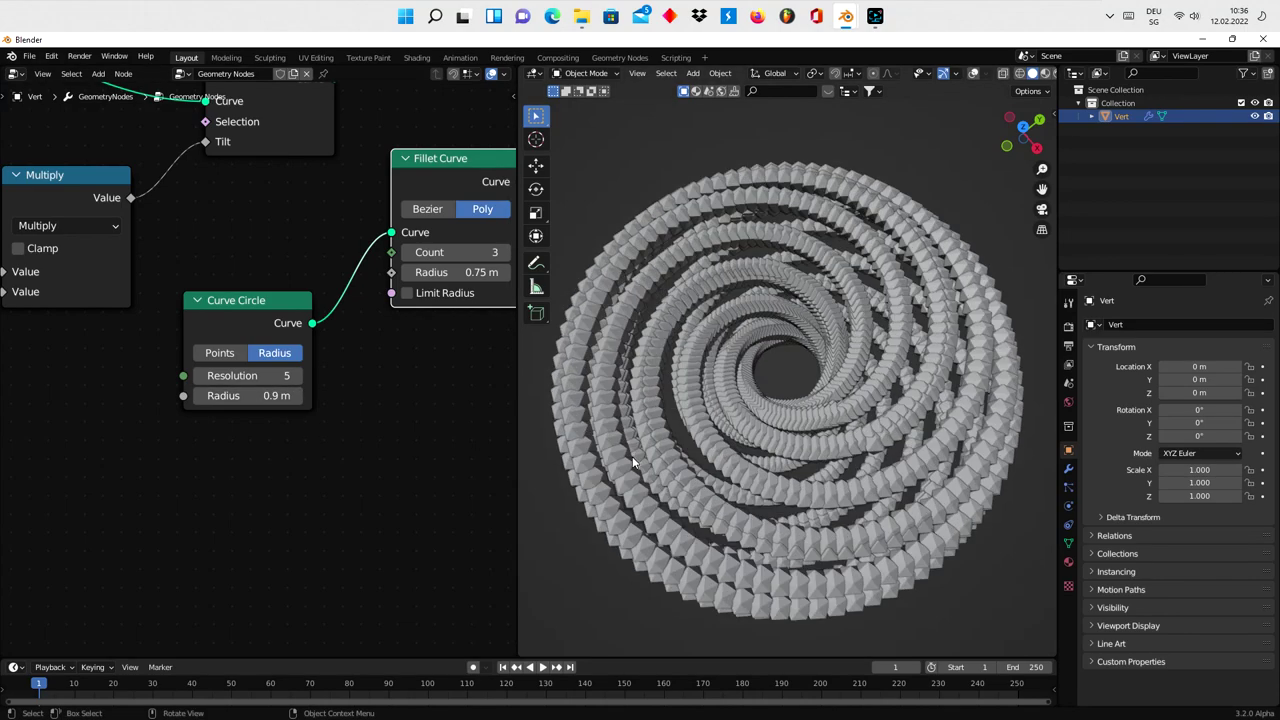
{"action": "mouse_move", "coordinate": [650, 420]}
{"action": "middle_mouse_down"}
{"action": "mouse_move", "coordinate": [653, 310]}
{"action": "mouse_move", "coordinate": [594, 444]}
{"action": "middle_mouse_up"}
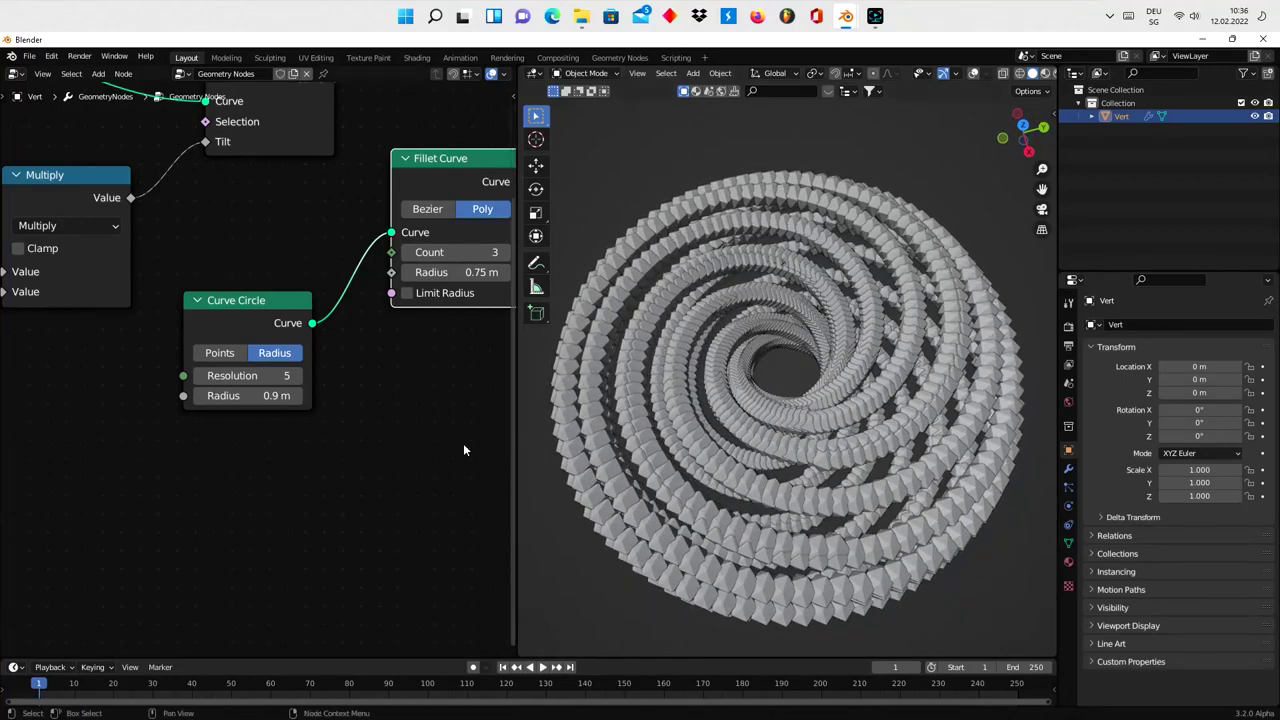
{"action": "left_click", "coordinate": [198, 396]}
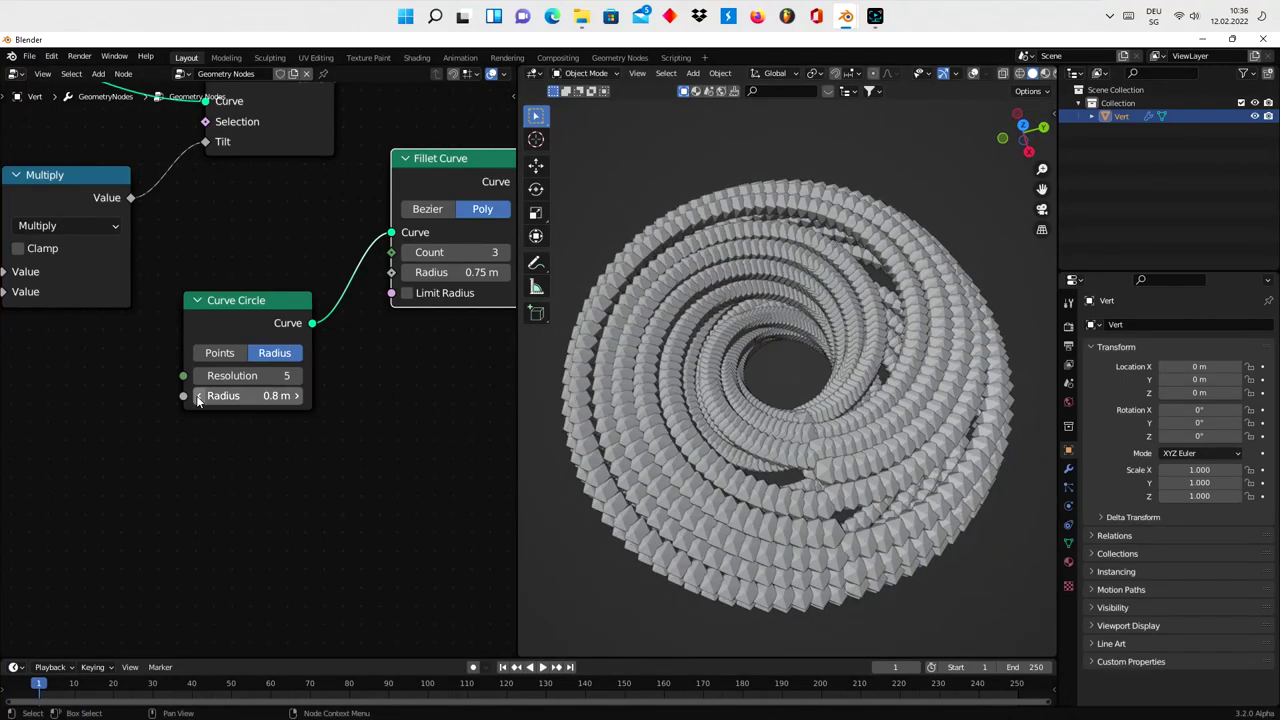
{"action": "left_click", "coordinate": [297, 396]}
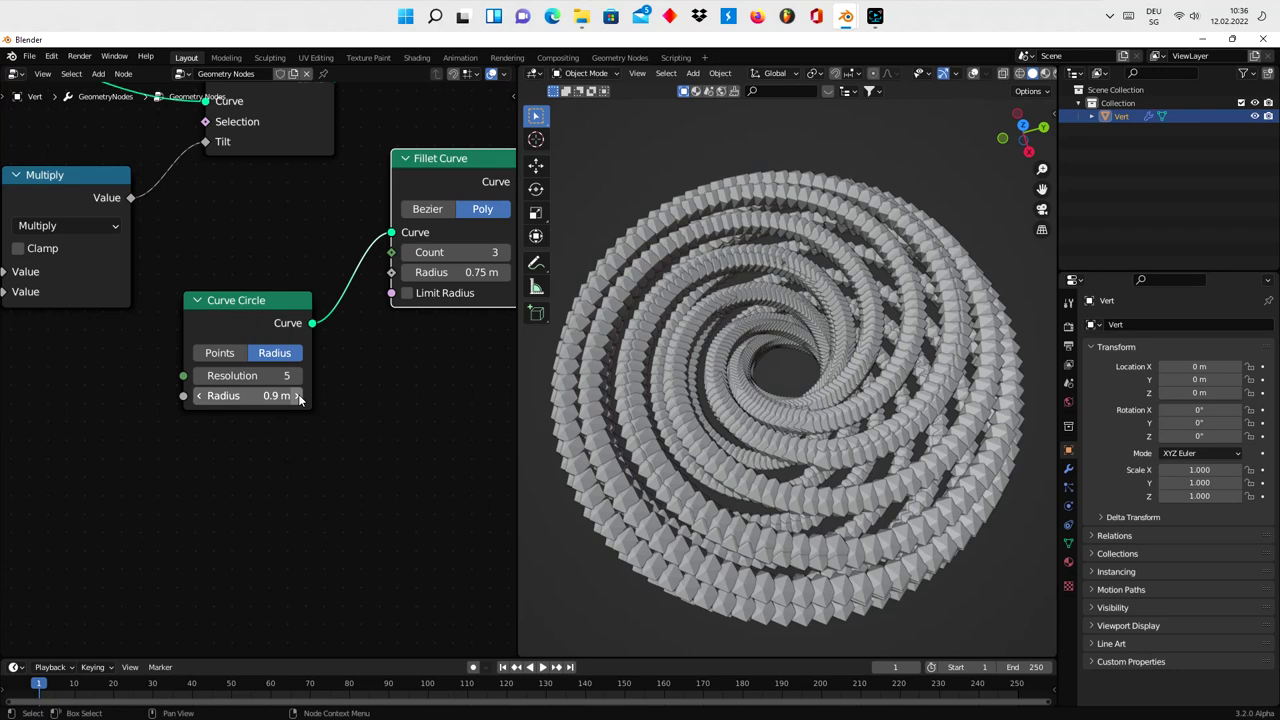
- Drop the profile circle's resolution to 4, then raise it to 6
{"action": "left_click", "coordinate": [199, 376]}
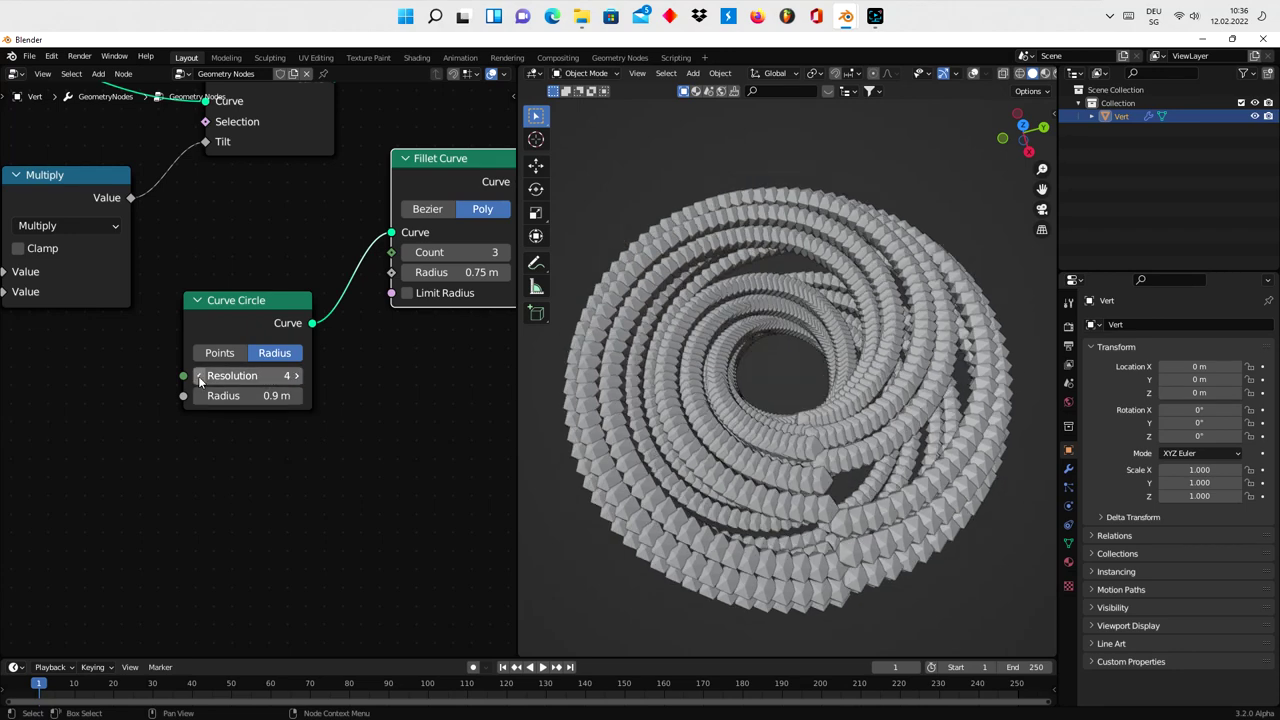
{"action": "left_click", "coordinate": [297, 376]}
{"action": "left_click", "coordinate": [297, 376]}
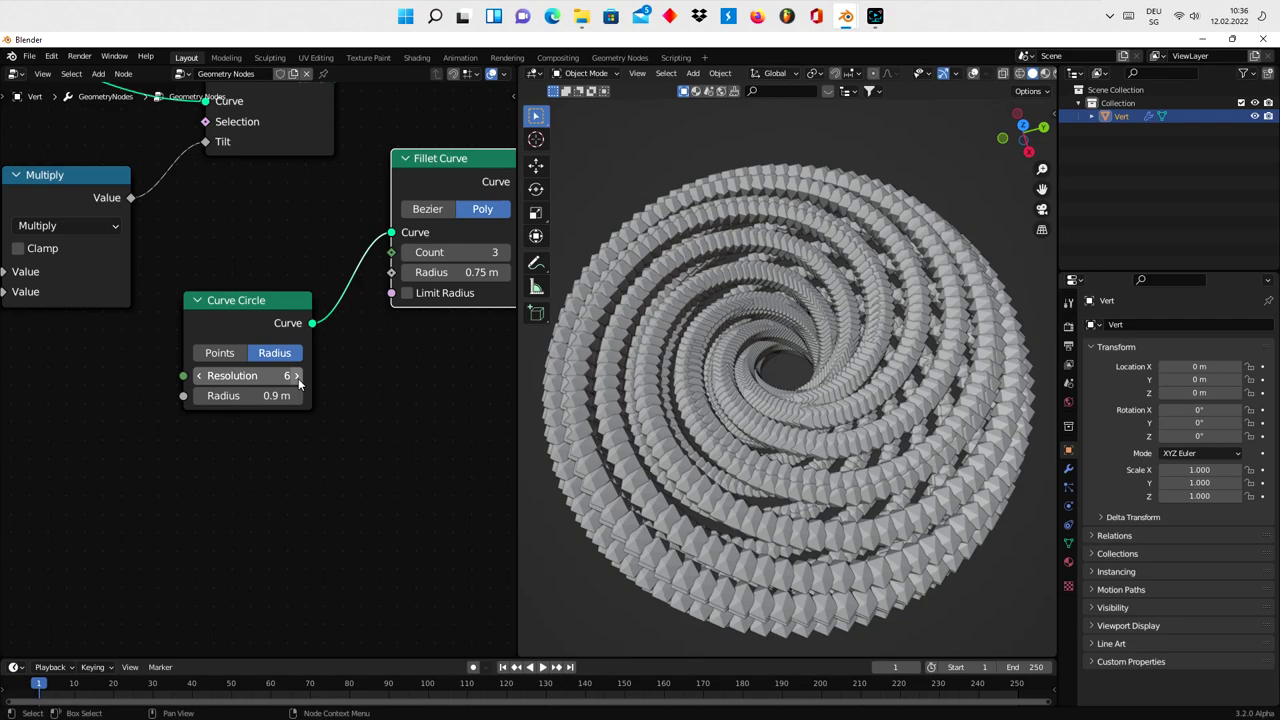
{"action": "mouse_move", "coordinate": [764, 452]}
{"action": "middle_mouse_down"}
{"action": "mouse_move", "coordinate": [869, 330]}
{"action": "mouse_move", "coordinate": [869, 175]}
{"action": "mouse_move", "coordinate": [805, 361]}
{"action": "middle_mouse_up"}
{"action": "scroll", "coordinate": [805, 361], "scroll_direction": "up", "scroll_amount": 2}
{"action": "scroll", "coordinate": [806, 367], "scroll_direction": "down", "scroll_amount": 3}
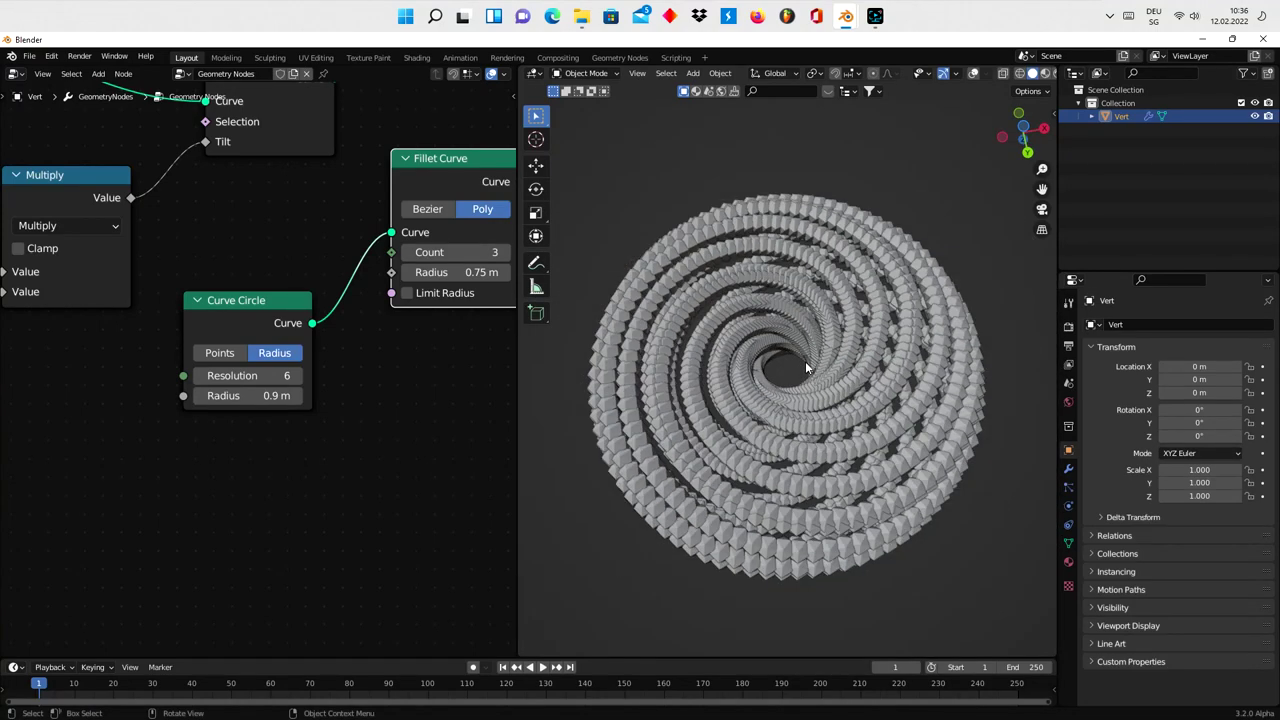
{"action": "mouse_move", "coordinate": [732, 376]}
{"action": "middle_mouse_down"}
{"action": "mouse_move", "coordinate": [725, 424]}
{"action": "mouse_move", "coordinate": [732, 368]}
{"action": "mouse_move", "coordinate": [676, 388]}
{"action": "middle_mouse_up"}
- Drag the Fillet Curve radius up to 2.15 m for looser, larger coil loops
{"action": "mouse_move", "coordinate": [463, 339]}
{"action": "middle_mouse_down"}
{"action": "mouse_move", "coordinate": [394, 400]}
{"action": "mouse_move", "coordinate": [276, 403]}
{"action": "middle_mouse_up"}
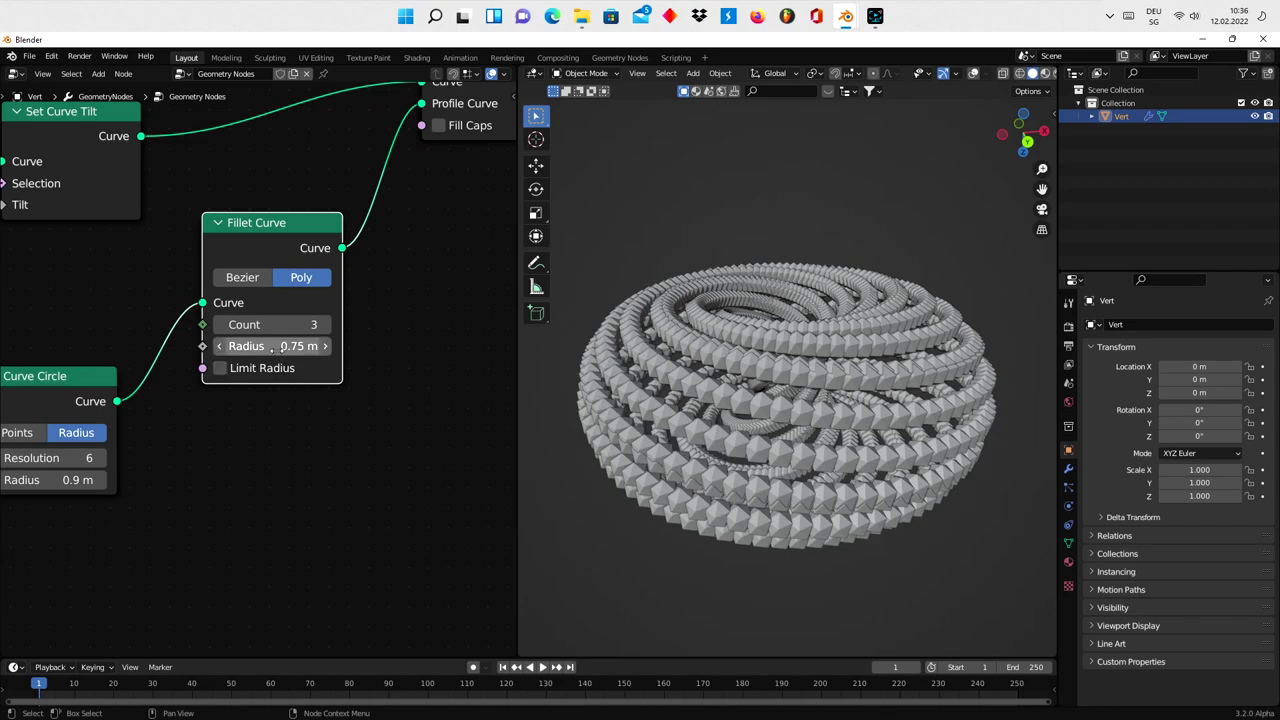
{"action": "left_click_drag", "start_coordinate": [272, 346], "coordinate": [289, 346]}
{"action": "mouse_move", "coordinate": [840, 425]}
{"action": "middle_mouse_down"}
{"action": "mouse_move", "coordinate": [858, 389]}
{"action": "mouse_move", "coordinate": [792, 523]}
{"action": "mouse_move", "coordinate": [790, 430]}
{"action": "middle_mouse_up"}
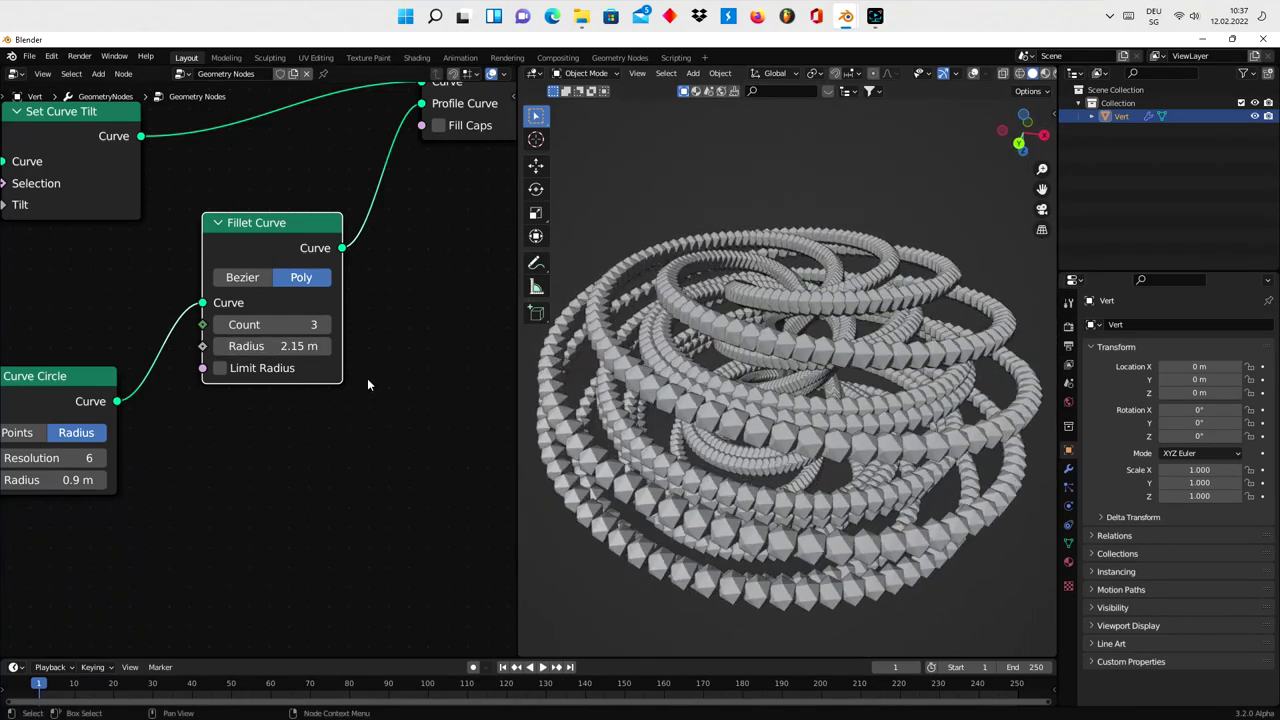
{"action": "scroll", "coordinate": [367, 375], "scroll_direction": "down", "scroll_amount": 2}
{"action": "middle_click_drag", "start_coordinate": [393, 313], "coordinate": [227, 420]}
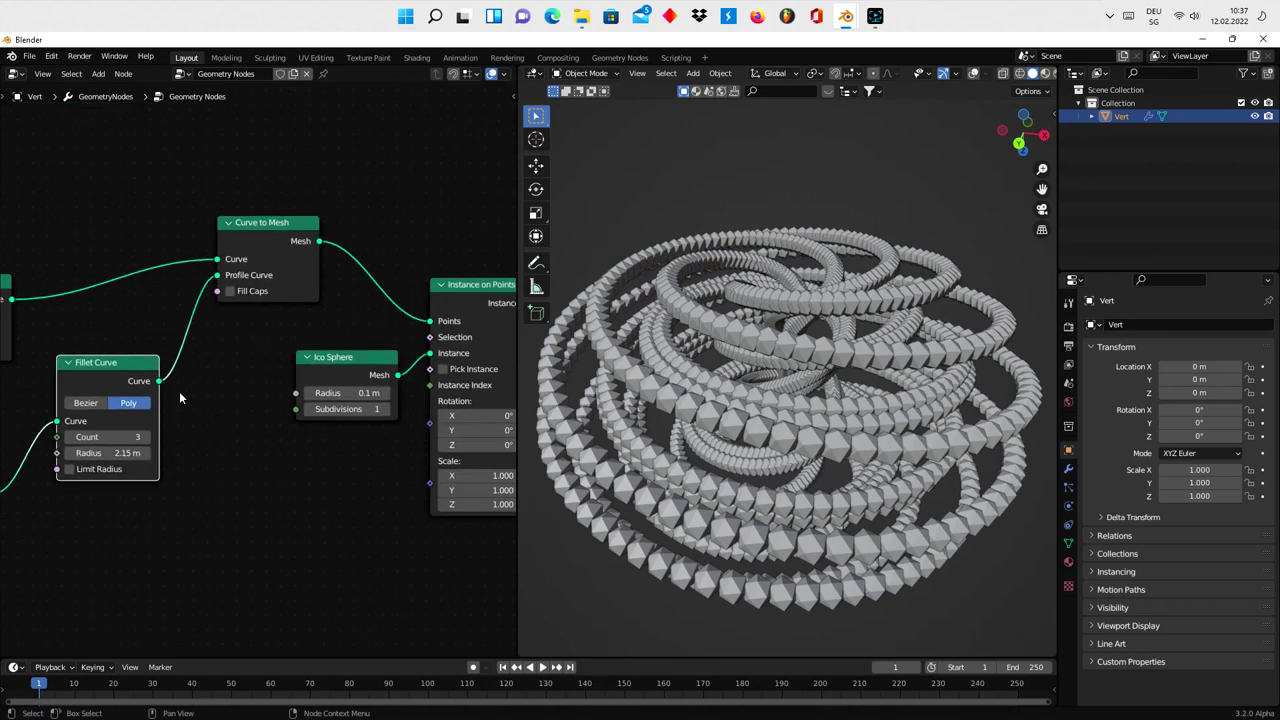
{"action": "middle_click_drag", "start_coordinate": [87, 471], "coordinate": [254, 383]}
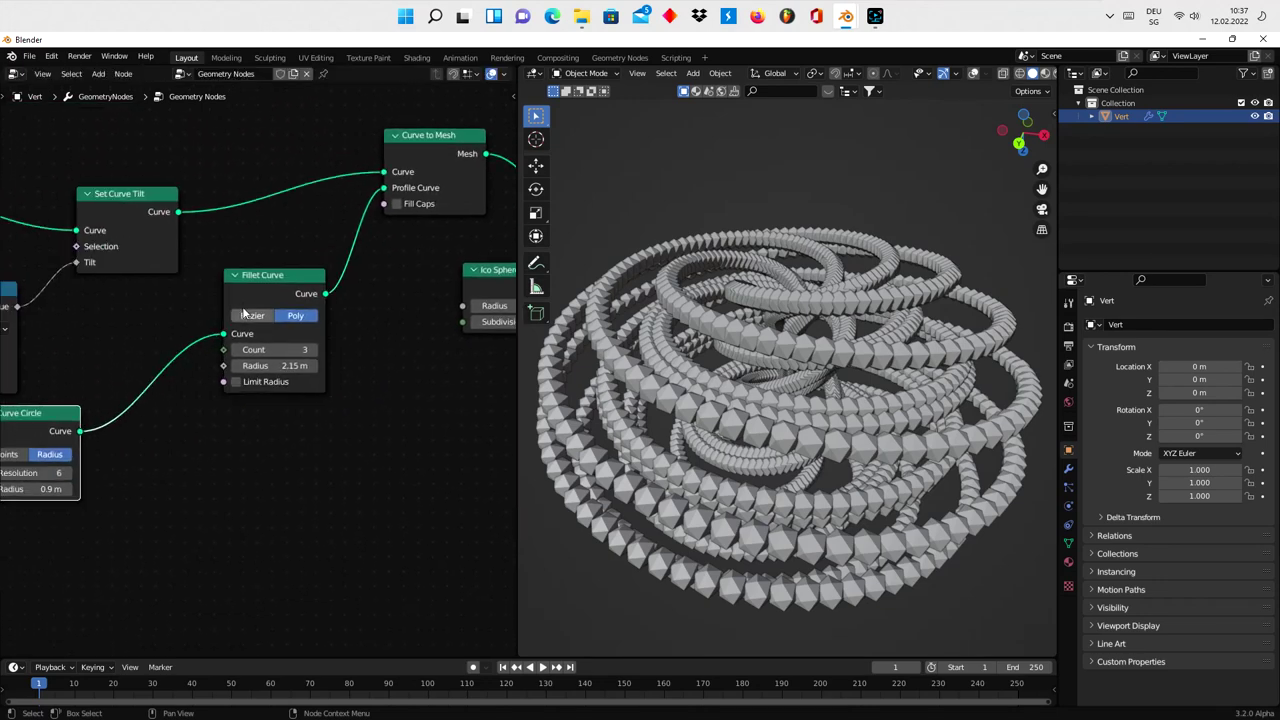
{"action": "scroll", "coordinate": [283, 435], "scroll_direction": "up", "scroll_amount": 2}
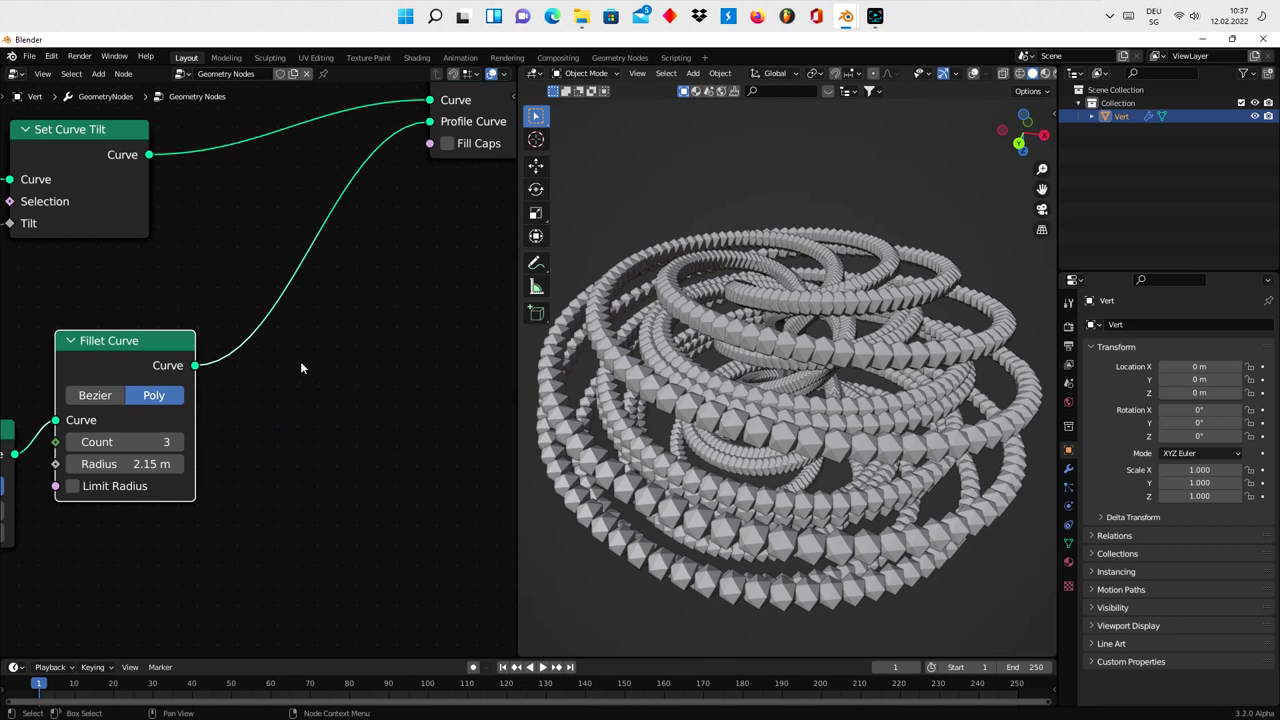
{"action": "key", "text": "shift+a"}
- Insert a Transform node on the profile curve link and rotate it -453° on Z
{"action": "left_click", "coordinate": [302, 364]}
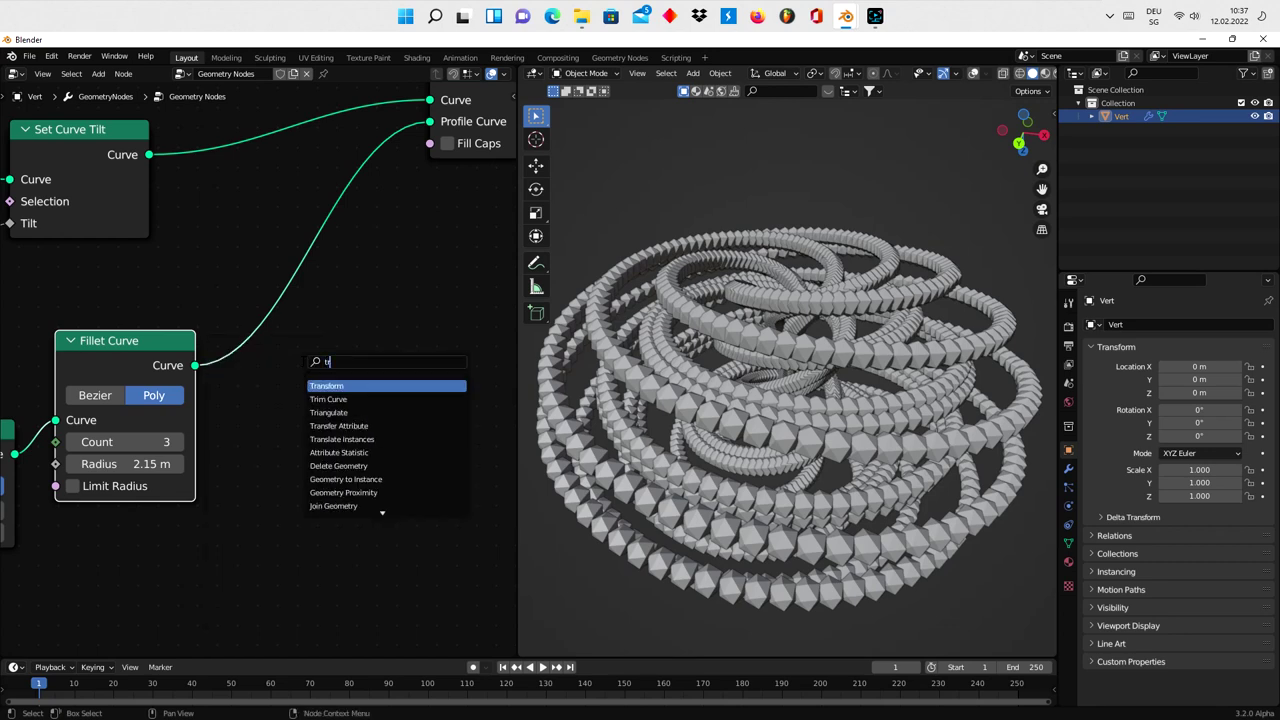
{"action": "left_click", "coordinate": [339, 386]}
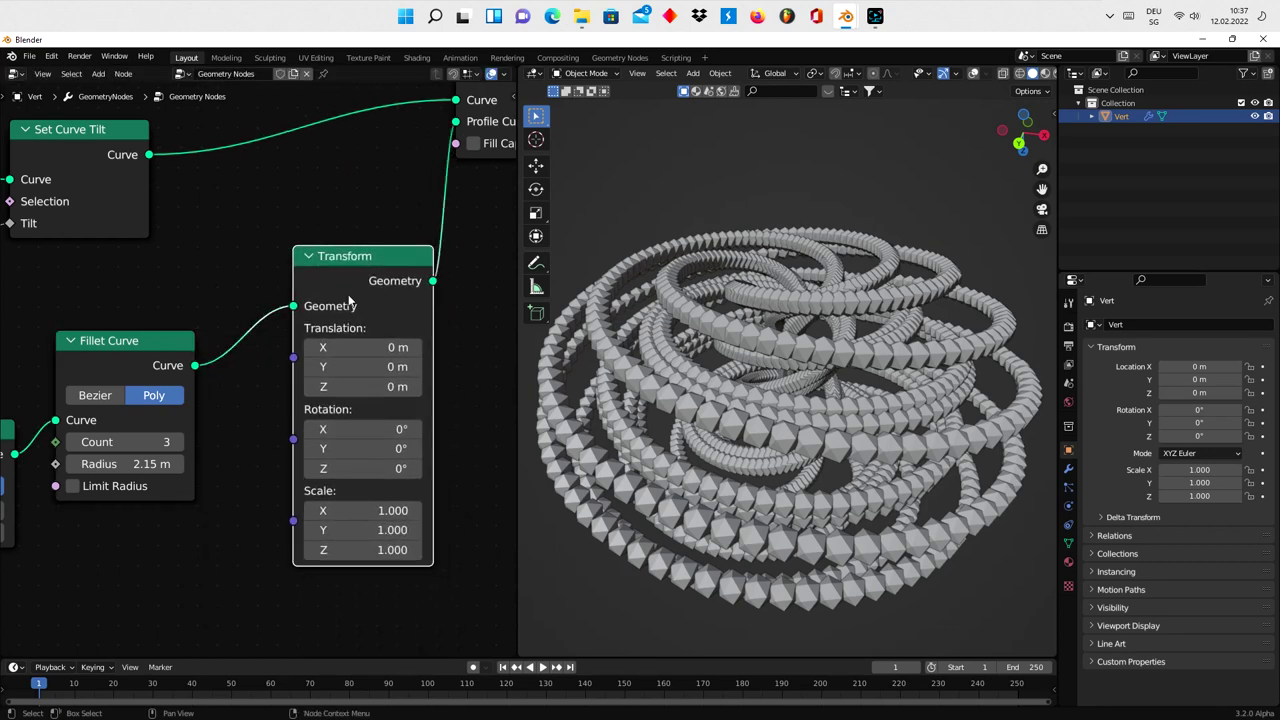
{"action": "middle_click_drag", "start_coordinate": [446, 470], "coordinate": [408, 317]}
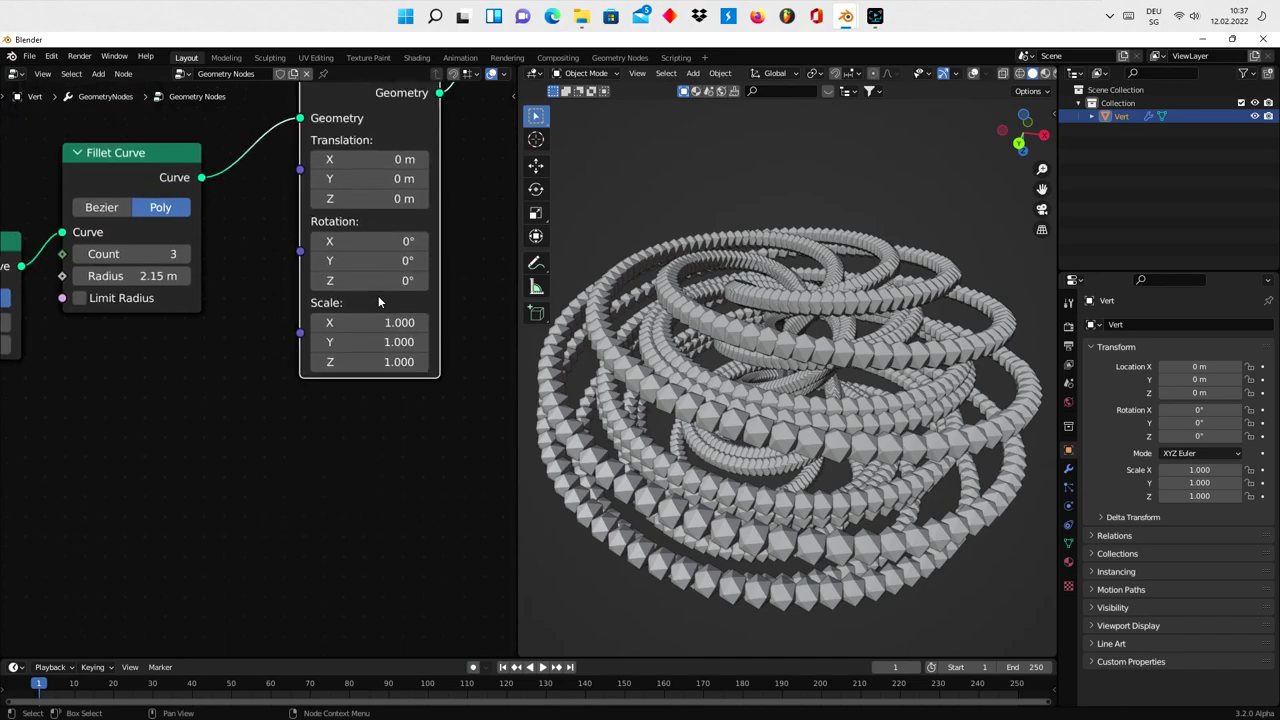
{"action": "mouse_move", "coordinate": [370, 280]}
{"action": "left_mouse_down"}
{"action": "mouse_move", "coordinate": [444, 280]}
{"action": "mouse_move", "coordinate": [120, 280]}
{"action": "mouse_move", "coordinate": [286, 408]}
{"action": "left_mouse_up"}
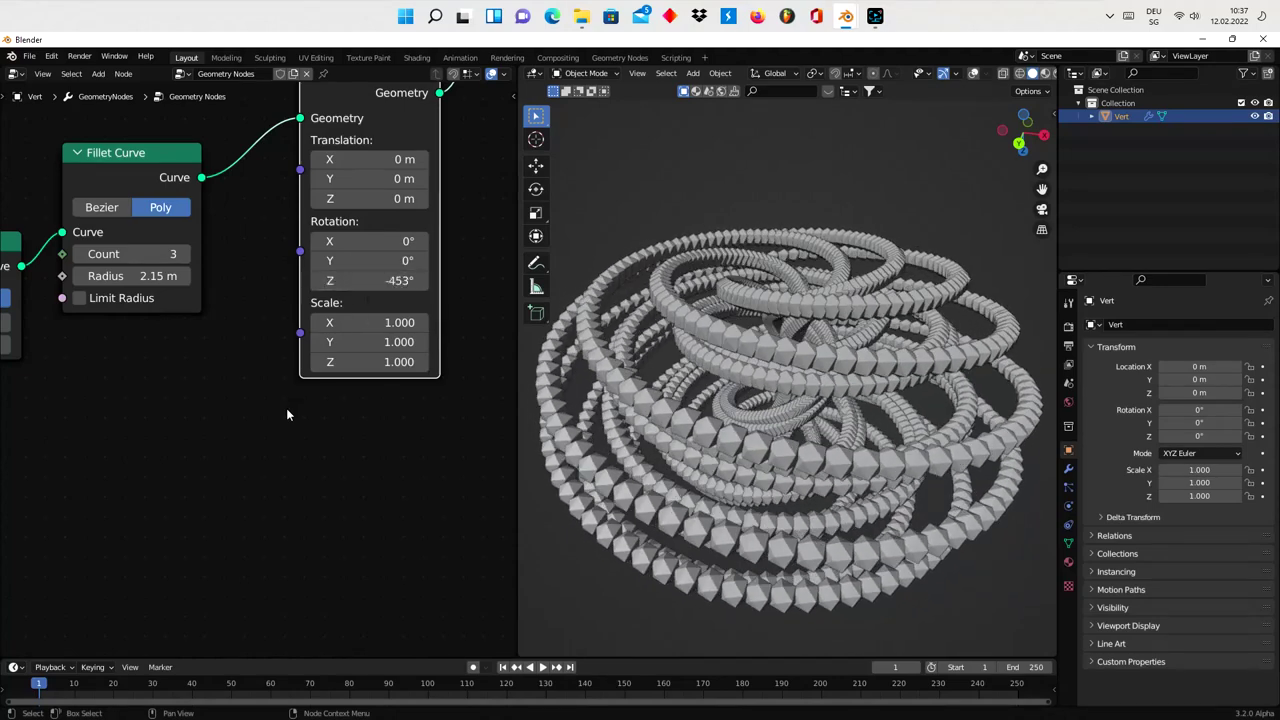
- Move the Transform node down and right and frame it larger
{"action": "scroll", "coordinate": [238, 440], "scroll_direction": "down", "scroll_amount": 2}
{"action": "middle_click_drag", "start_coordinate": [238, 440], "coordinate": [232, 370]}
{"action": "left_click_drag", "start_coordinate": [352, 113], "coordinate": [440, 336]}
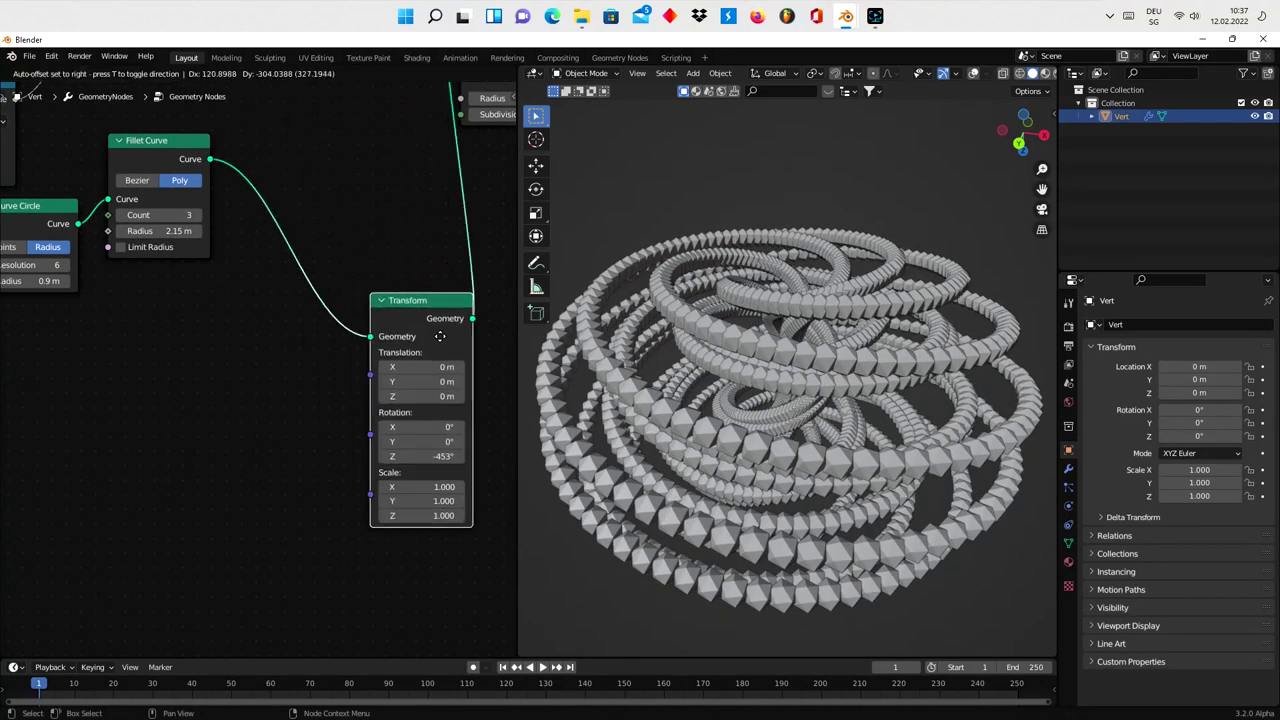
{"action": "middle_click_drag", "start_coordinate": [258, 435], "coordinate": [243, 371]}
{"action": "scroll", "coordinate": [248, 300], "scroll_direction": "up", "scroll_amount": 1}
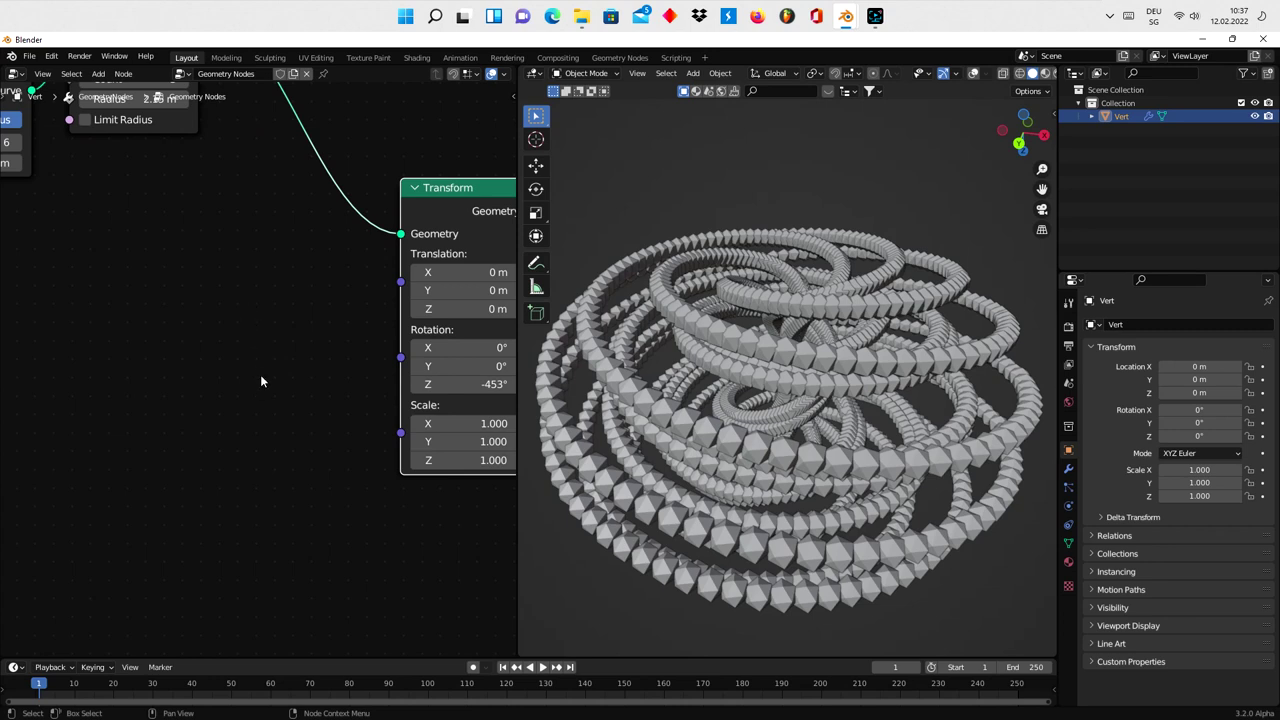
- Feed a Value node set to #frame/100 through Combine XYZ's Z into Transform rotation
{"action": "key", "text": "shift+a"}
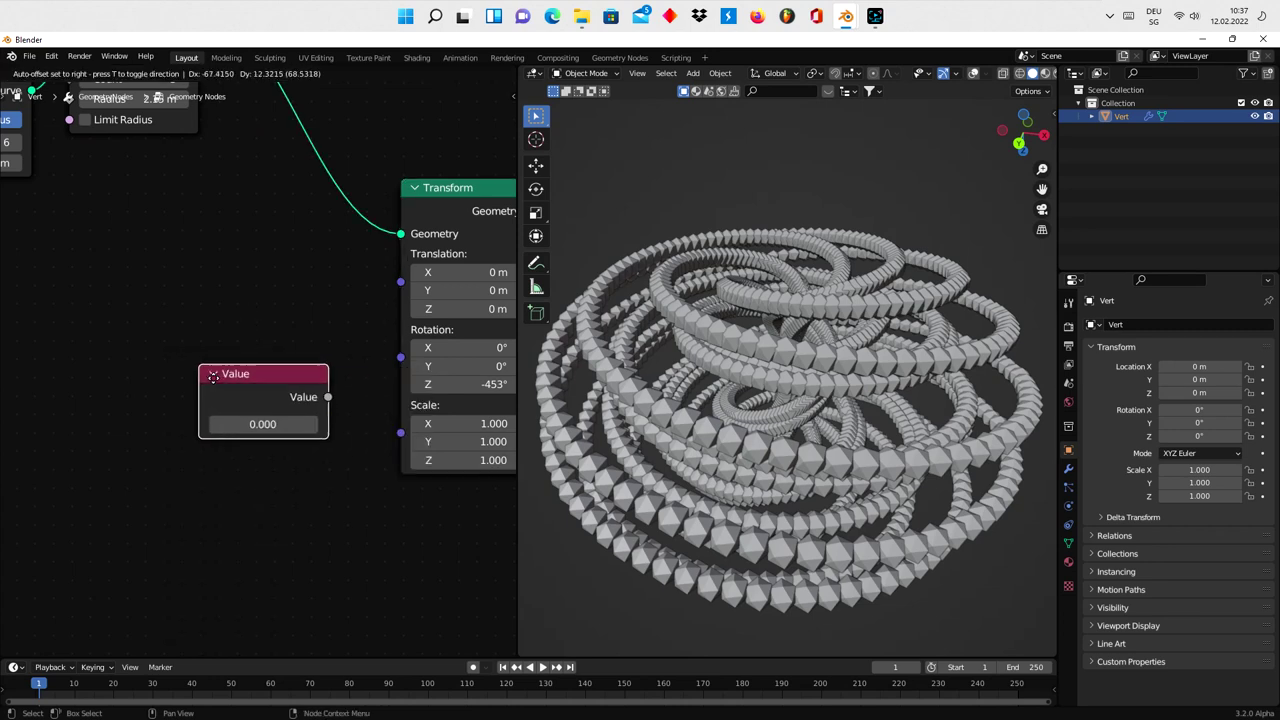
{"action": "left_click_drag", "start_coordinate": [402, 361], "coordinate": [401, 359]}
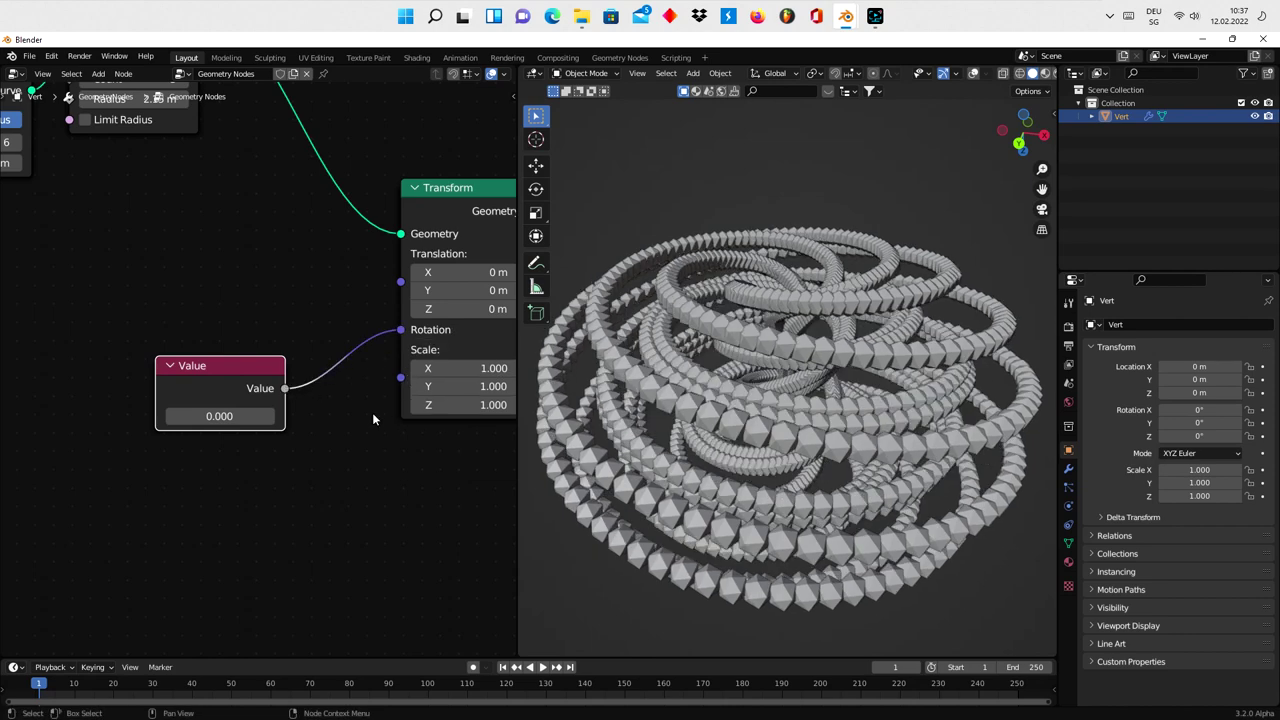
{"action": "left_click_drag", "start_coordinate": [165, 363], "coordinate": [185, 363]}
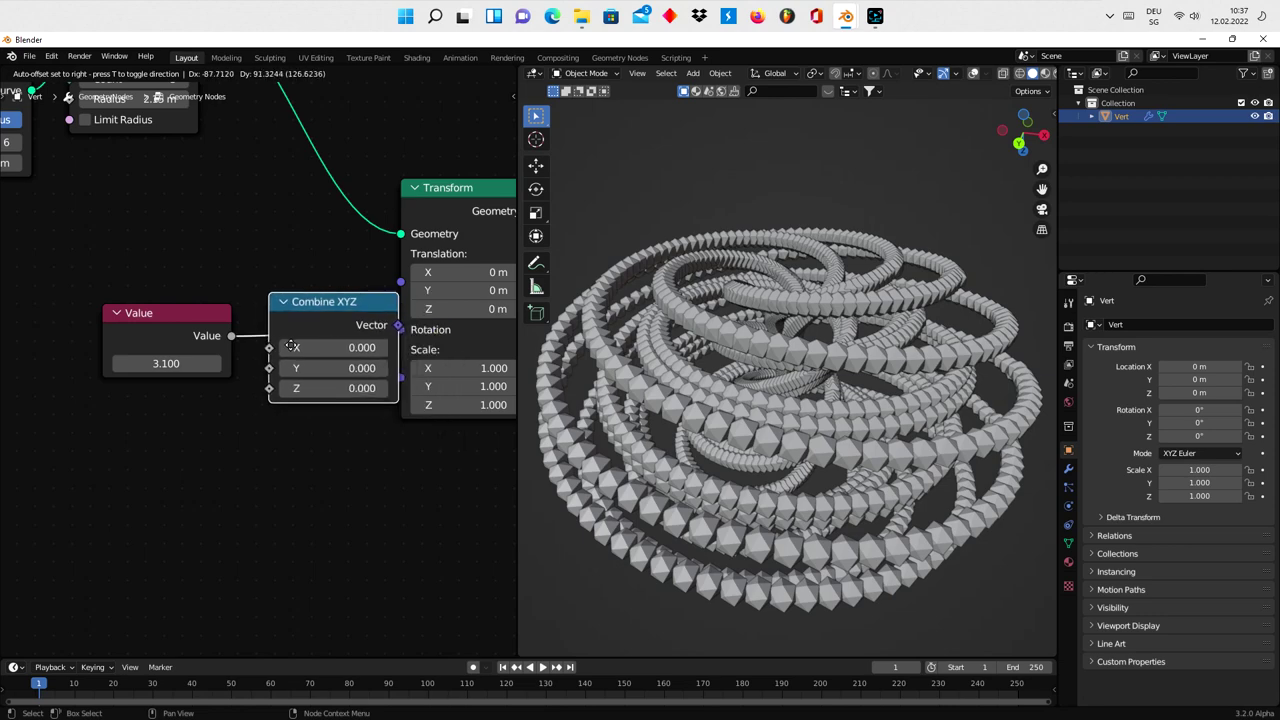
{"action": "left_click", "coordinate": [327, 348]}
{"action": "left_click_drag", "start_coordinate": [306, 394], "coordinate": [307, 398]}
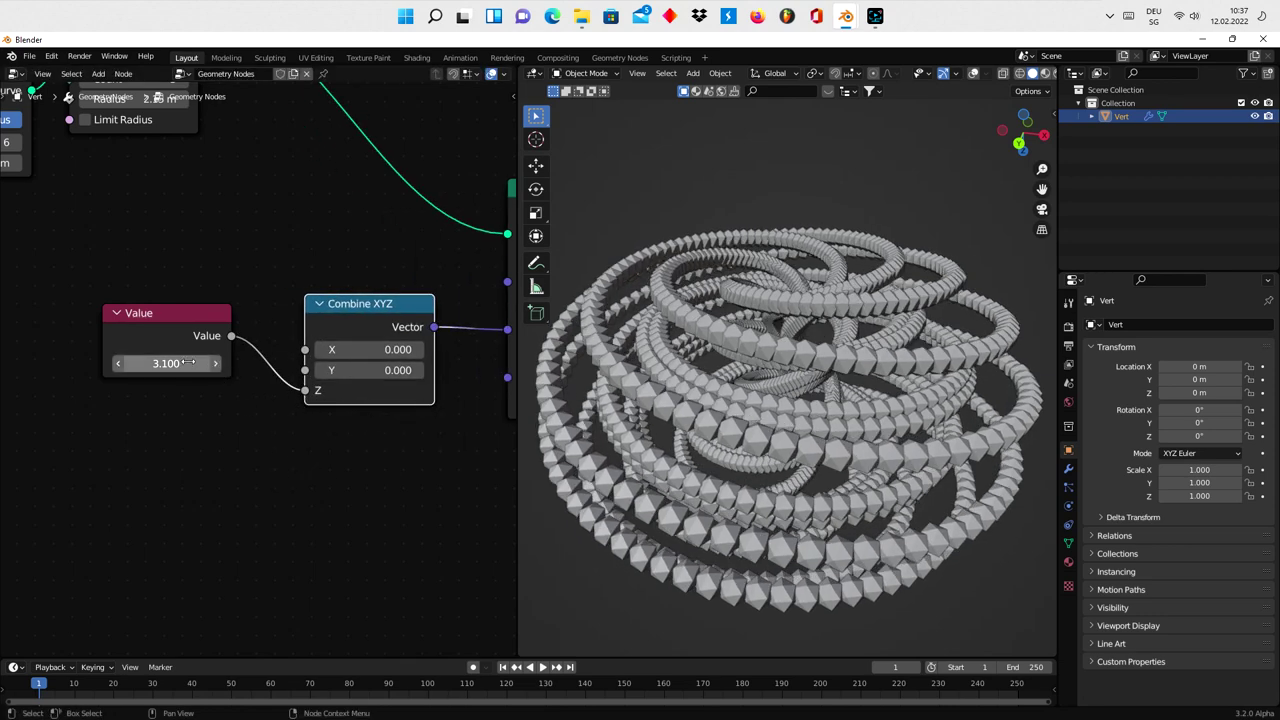
{"action": "left_click_drag", "start_coordinate": [188, 363], "coordinate": [188, 363]}
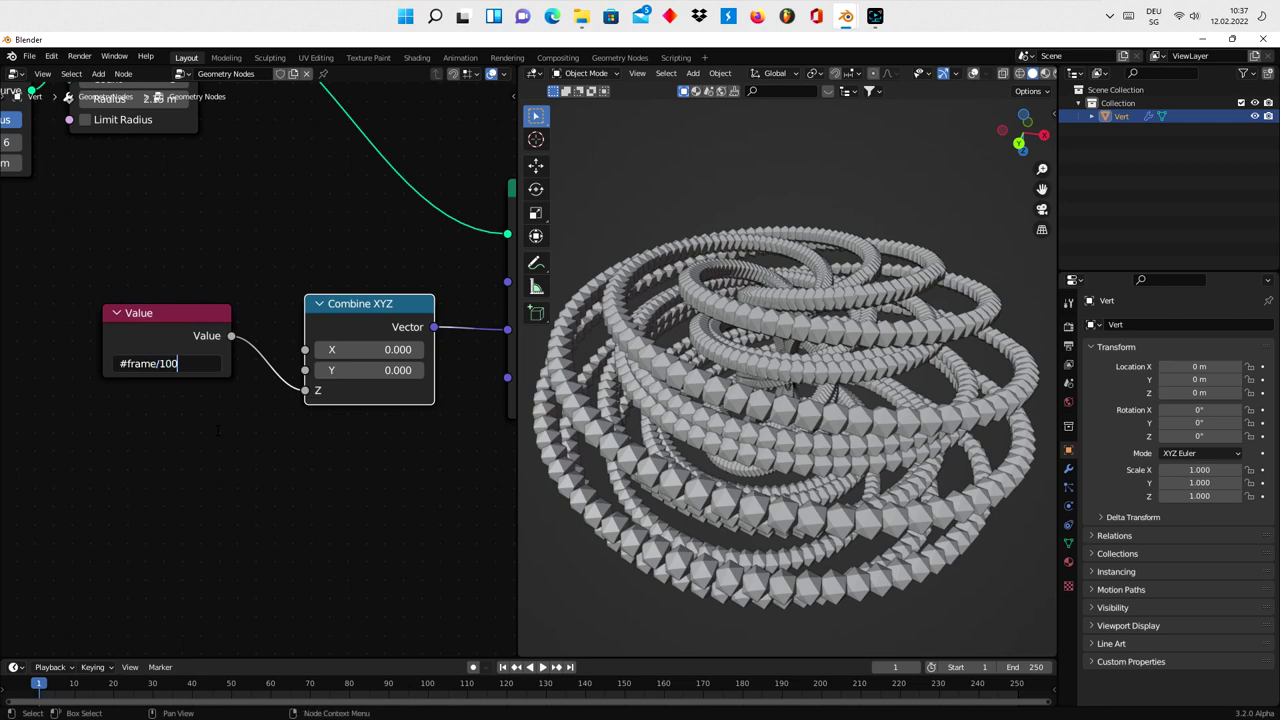
{"action": "key", "text": "Return"}
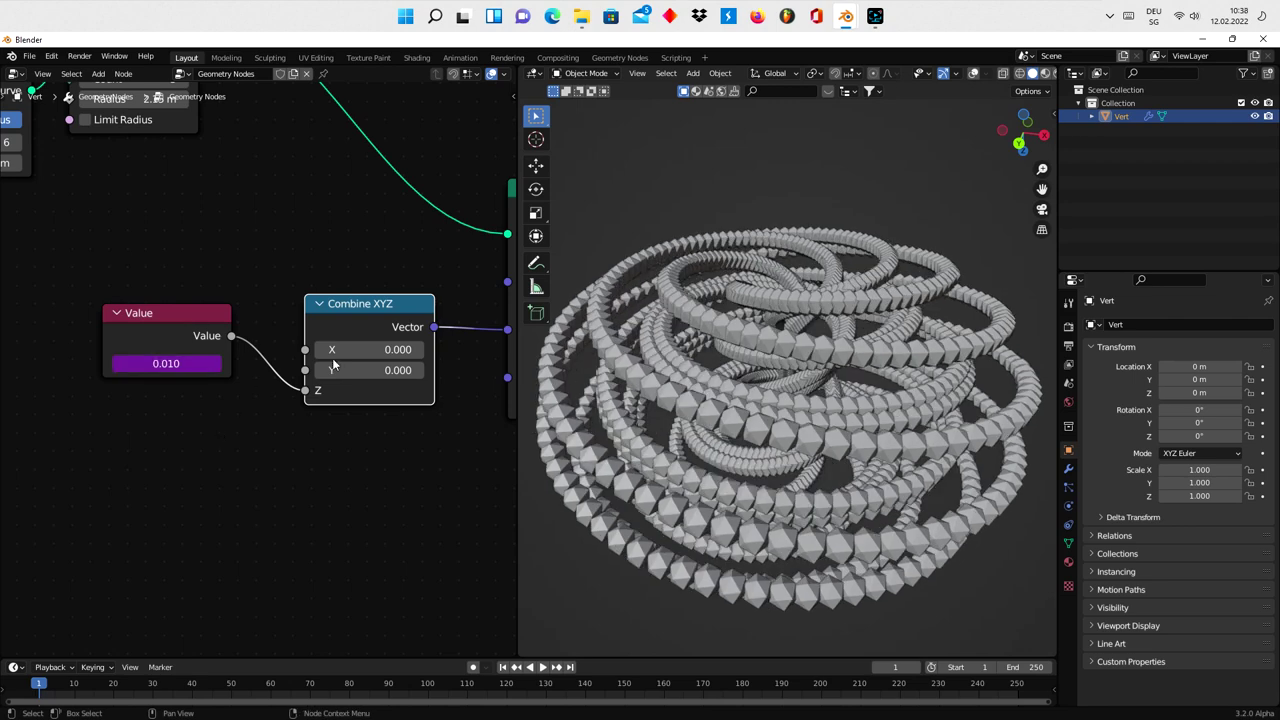
- Play the animation and extend the scene's end frame to 1000
{"action": "left_click", "coordinate": [543, 667]}
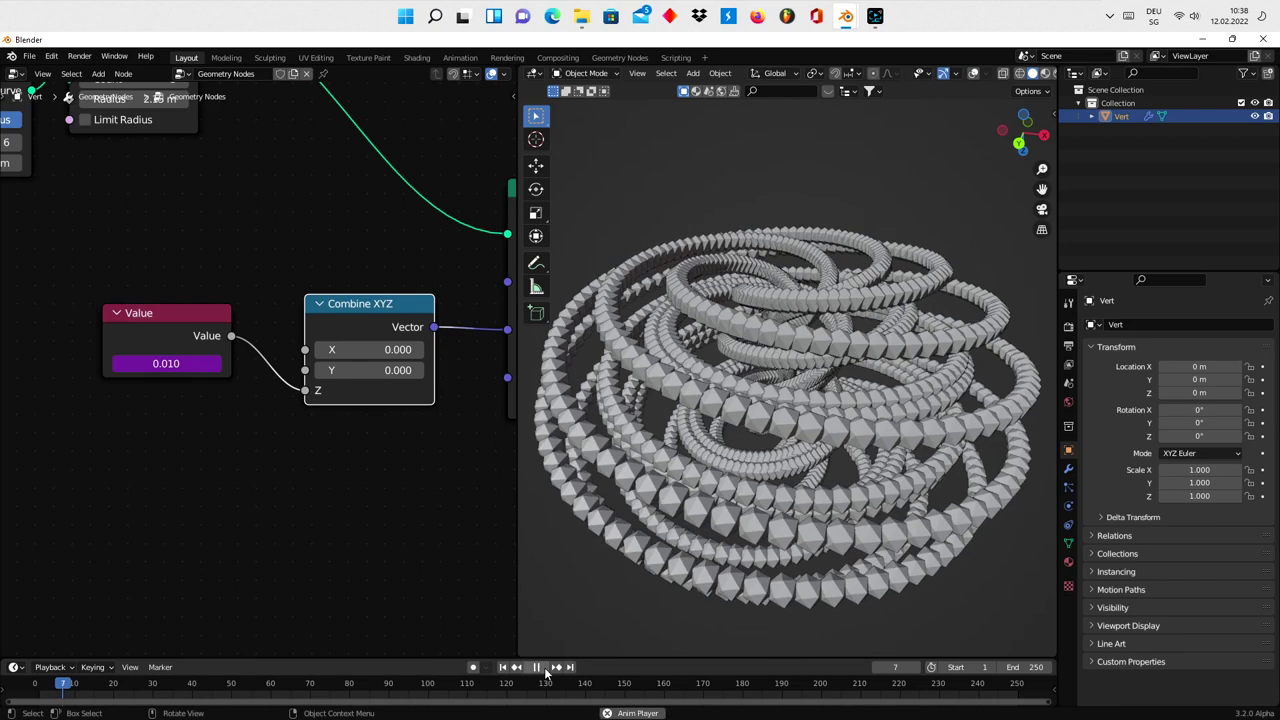
{"action": "left_click", "coordinate": [1013, 667]}
{"action": "type", "text": "10"}
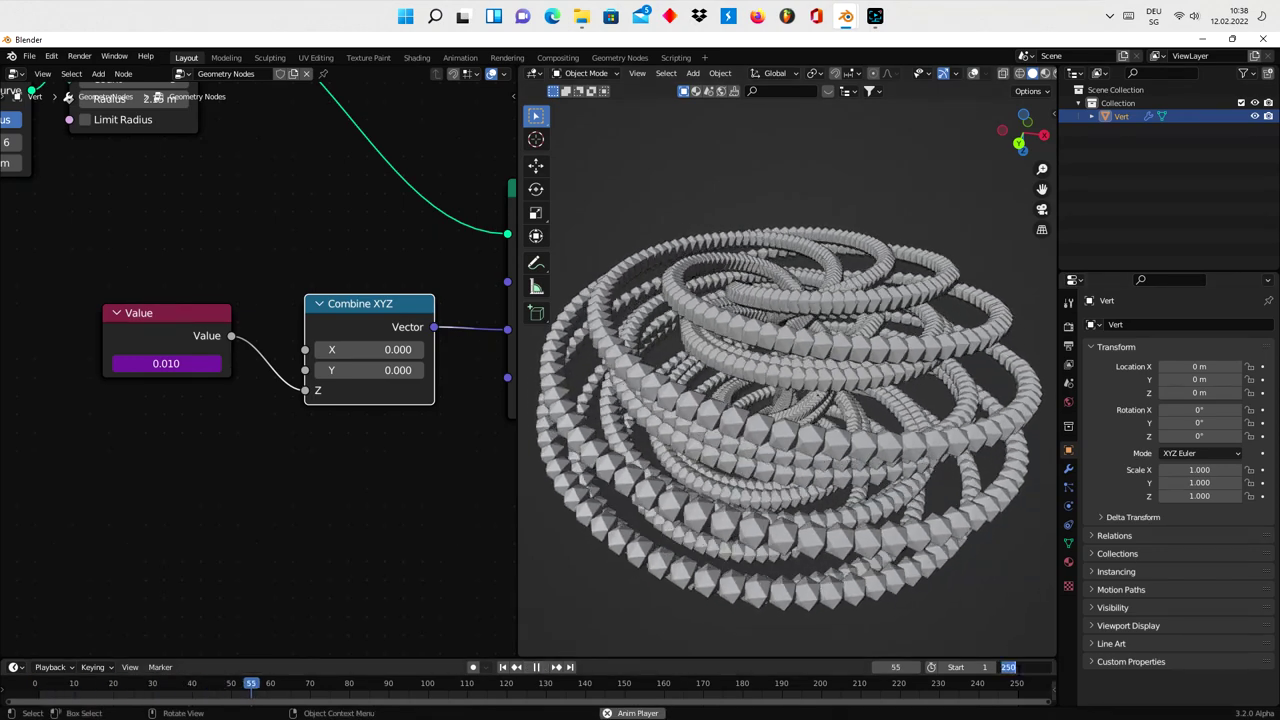
{"action": "type", "text": "00"}
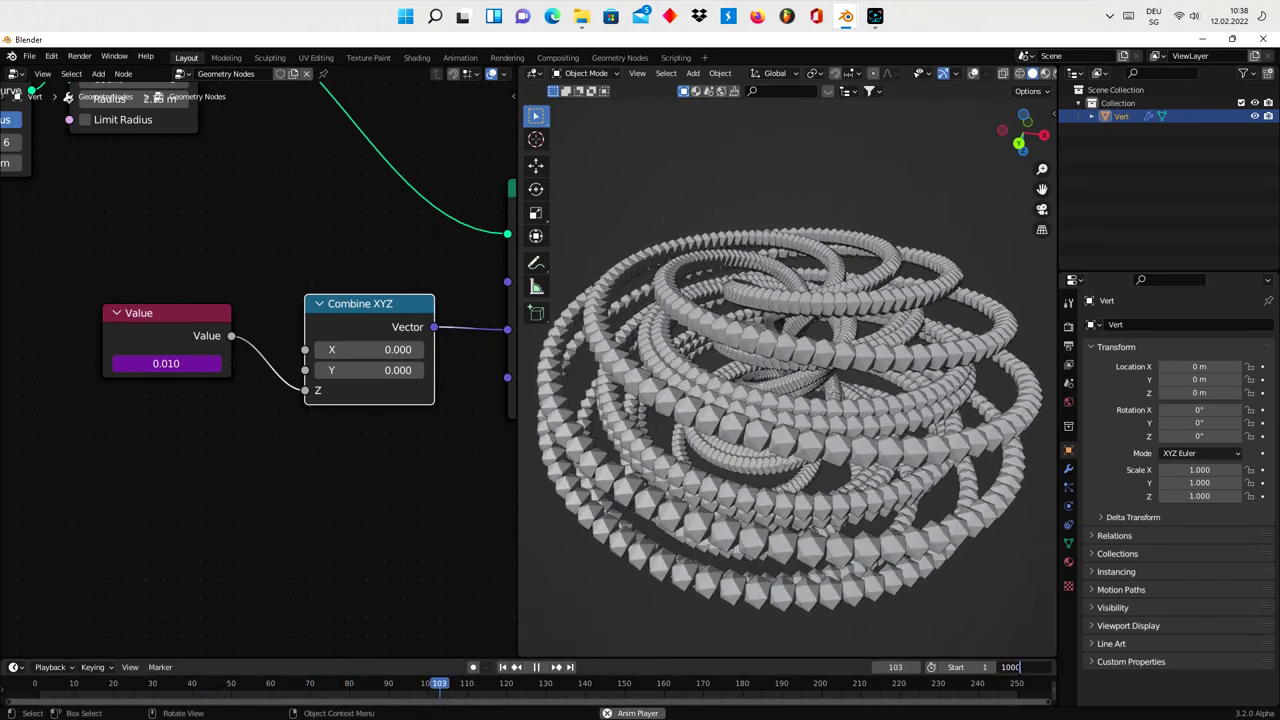
{"action": "key", "text": "Return"}
- Orbit the viewport to watch the spiral twist, then pan the node tree to the ring-building nodes
{"action": "scroll", "coordinate": [700, 697], "scroll_direction": "down", "scroll_amount": 1}
{"action": "scroll", "coordinate": [700, 692], "scroll_direction": "down", "scroll_amount": 3}
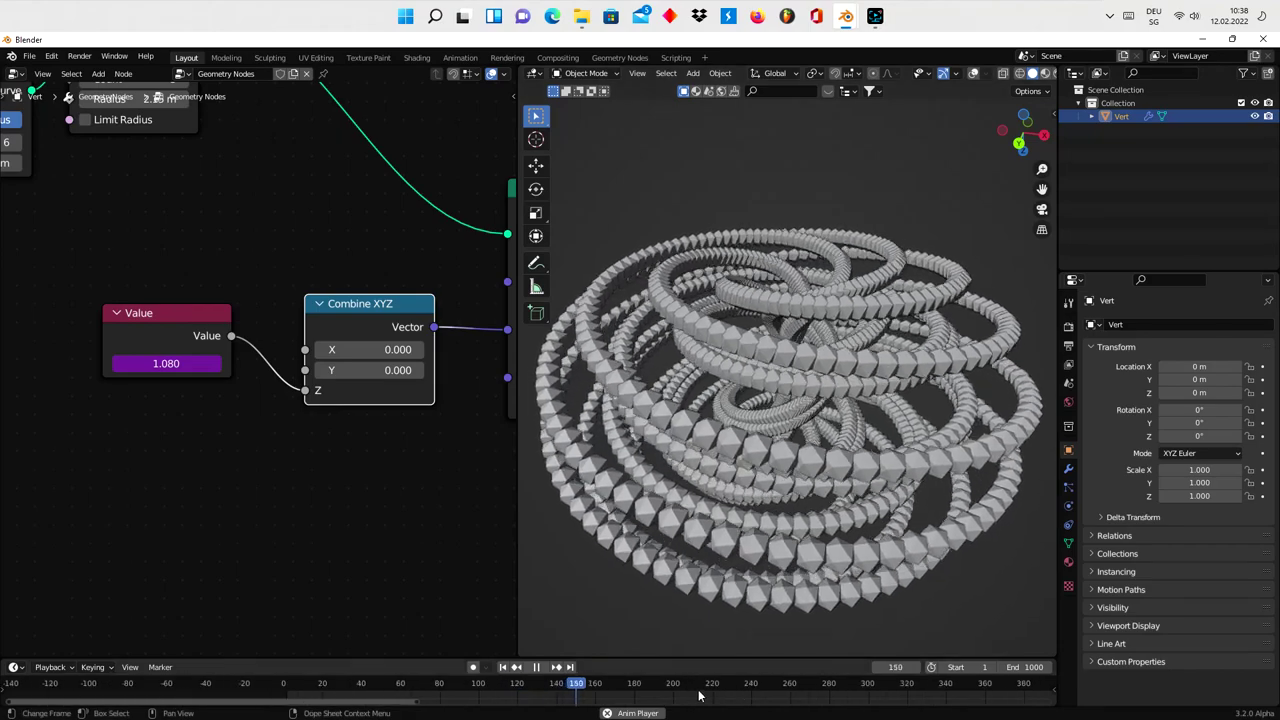
{"action": "scroll", "coordinate": [705, 685], "scroll_direction": "down", "scroll_amount": 3}
{"action": "scroll", "coordinate": [710, 675], "scroll_direction": "down", "scroll_amount": 3}
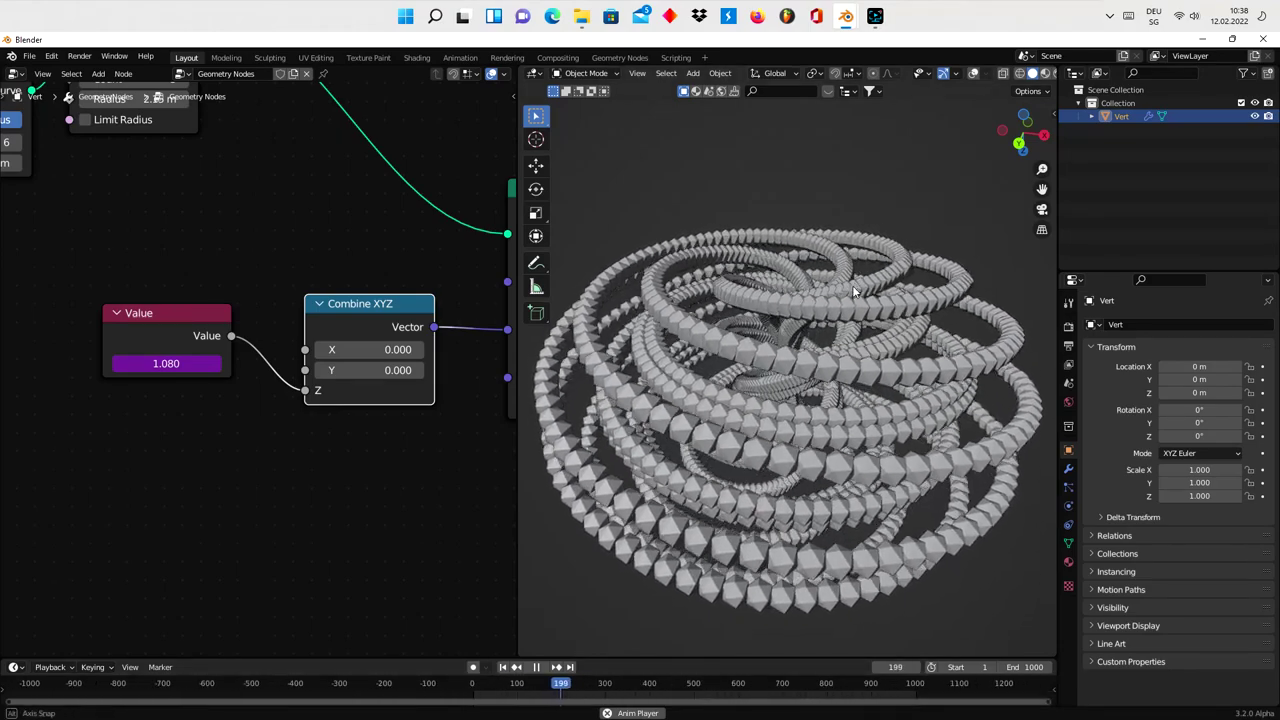
{"action": "middle_click_drag", "start_coordinate": [810, 460], "coordinate": [838, 378]}
{"action": "scroll", "coordinate": [838, 378], "scroll_direction": "up", "scroll_amount": 3}
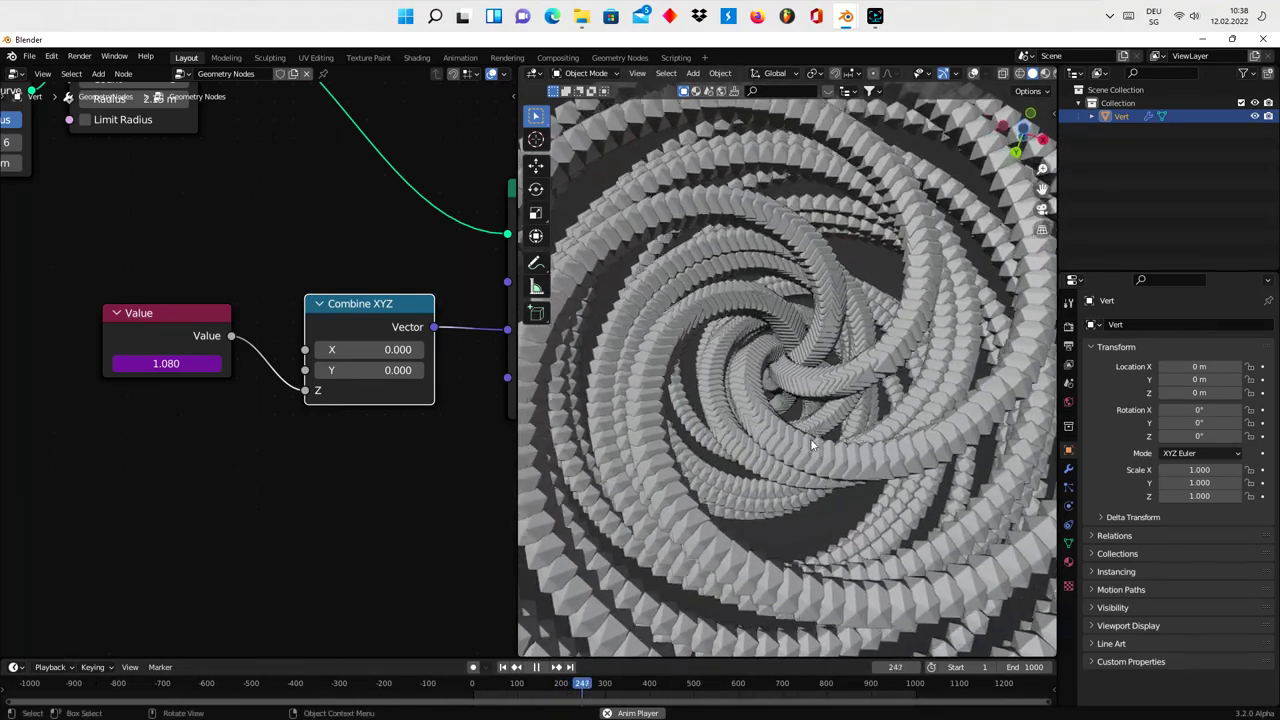
{"action": "middle_click_drag", "start_coordinate": [764, 457], "coordinate": [861, 429]}
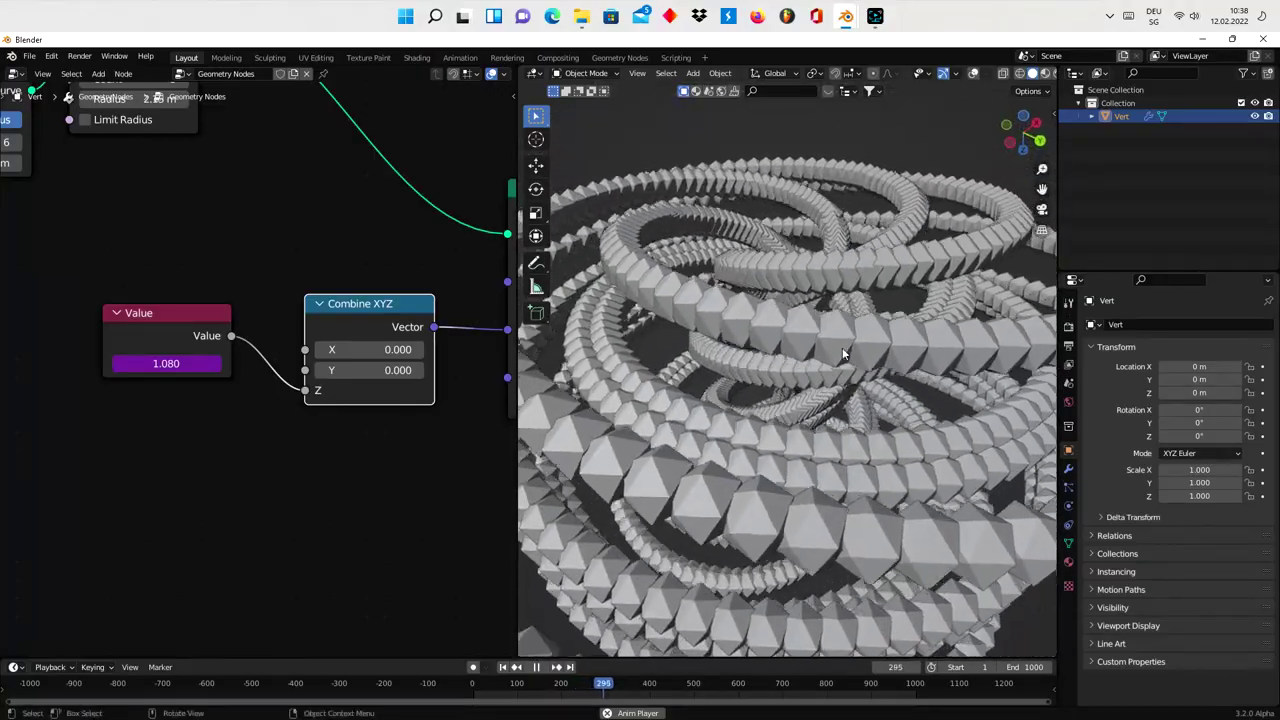
{"action": "middle_click_drag", "start_coordinate": [842, 347], "coordinate": [850, 290]}
{"action": "scroll", "coordinate": [246, 267], "scroll_direction": "down", "scroll_amount": 3}
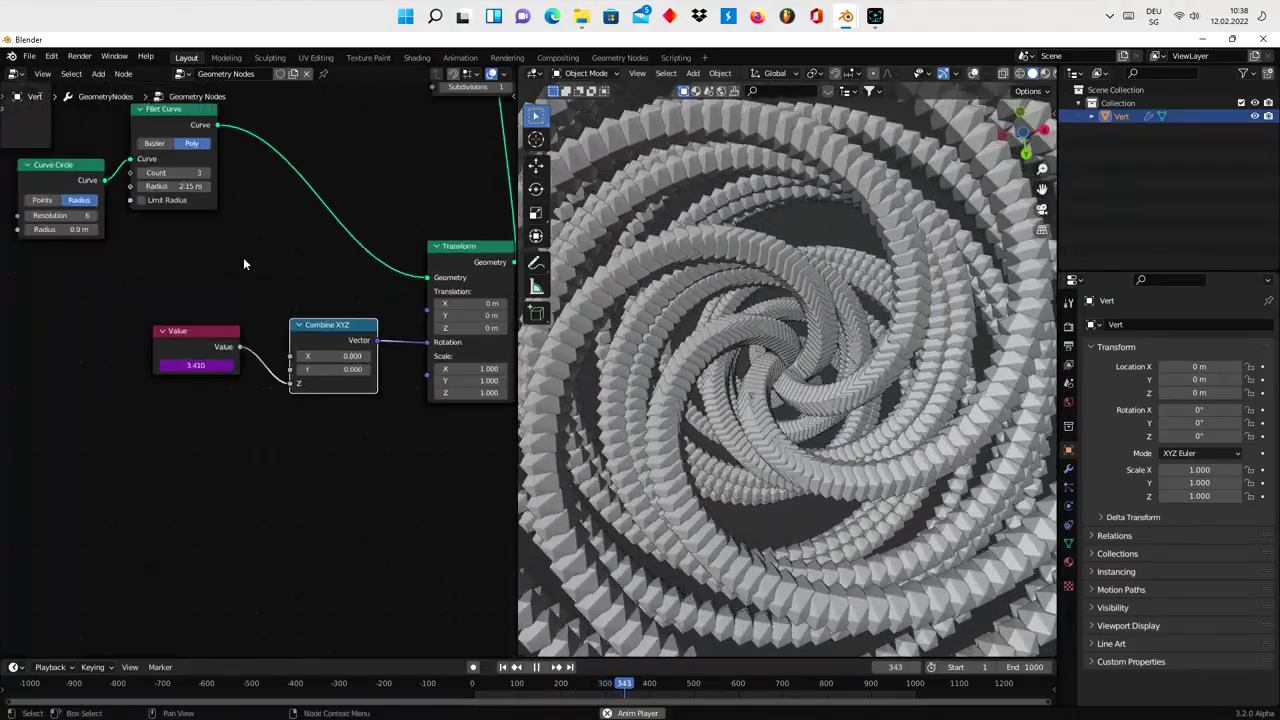
{"action": "scroll", "coordinate": [243, 257], "scroll_direction": "down", "scroll_amount": 2}
{"action": "middle_click_drag", "start_coordinate": [243, 257], "coordinate": [460, 402]}
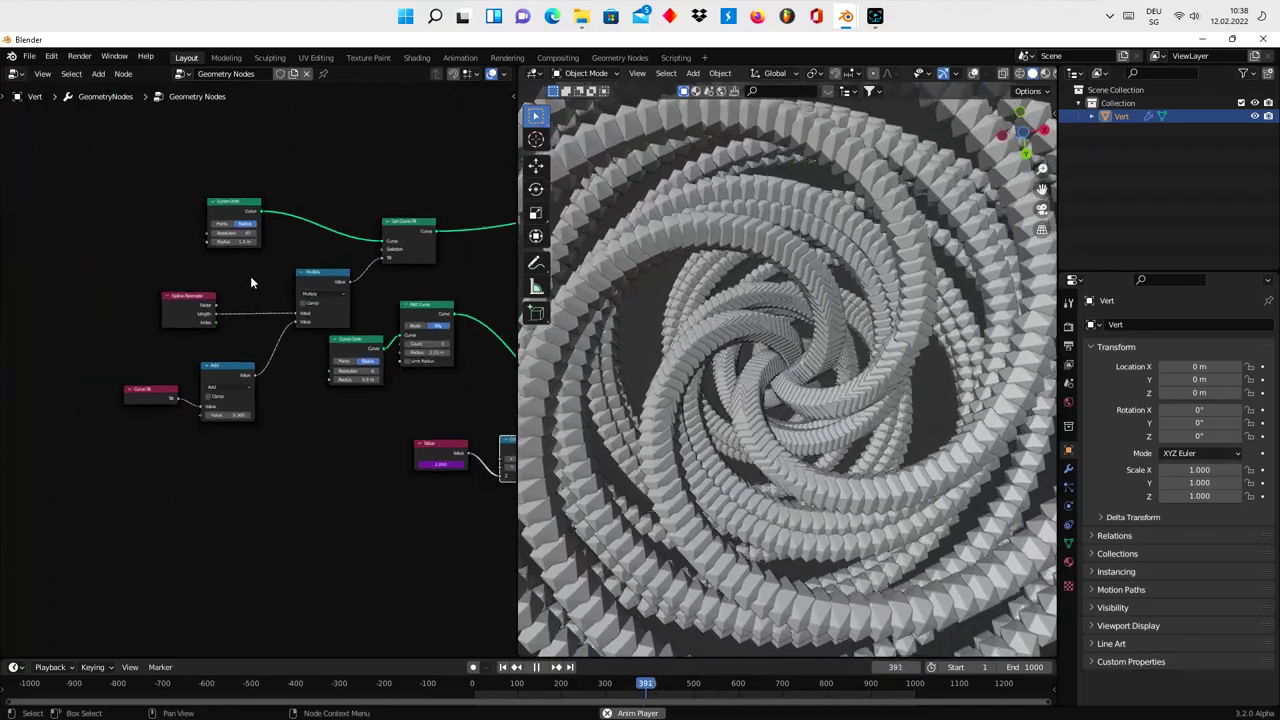
{"action": "scroll", "coordinate": [251, 272], "scroll_direction": "up", "scroll_amount": 2}
{"action": "scroll", "coordinate": [259, 296], "scroll_direction": "up", "scroll_amount": 1}
{"action": "scroll", "coordinate": [259, 296], "scroll_direction": "up", "scroll_amount": 1}
- Lower the Curve Circle radius step by step down to 0 m
{"action": "scroll", "coordinate": [259, 296], "scroll_direction": "up", "scroll_amount": 1}
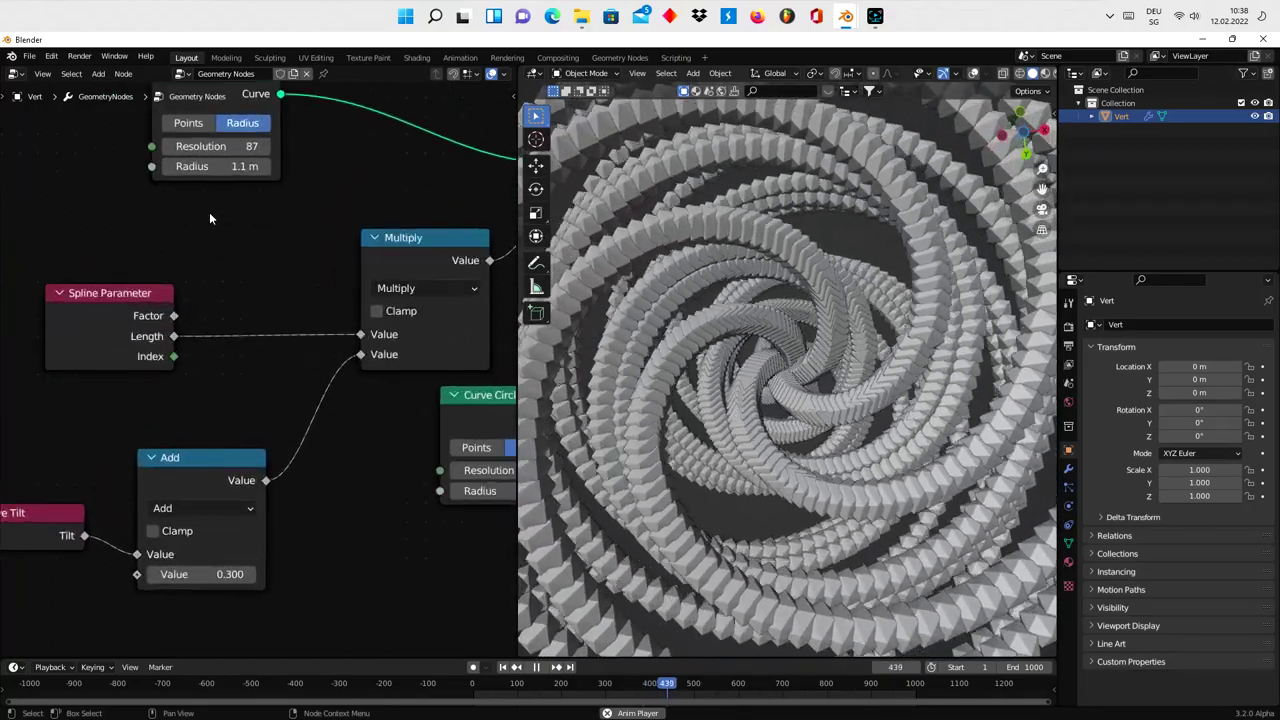
{"action": "left_click", "coordinate": [169, 167]}
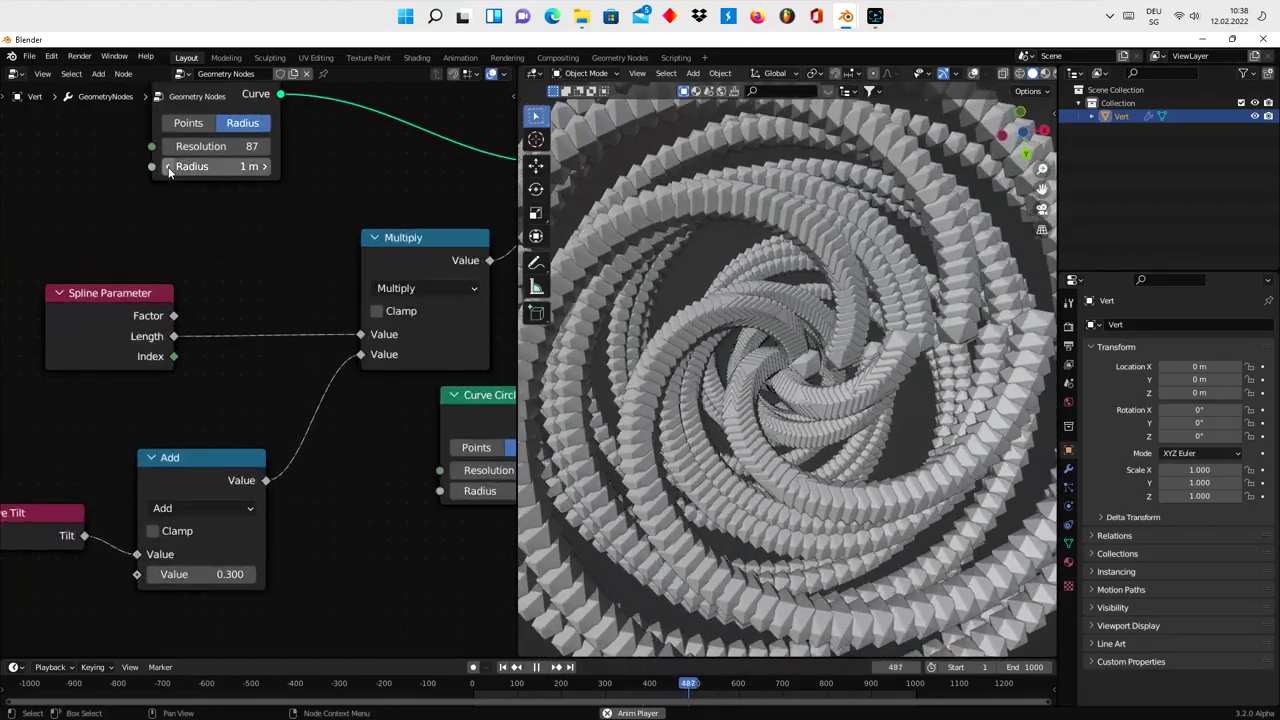
{"action": "left_click", "coordinate": [169, 167]}
{"action": "left_click", "coordinate": [169, 167]}
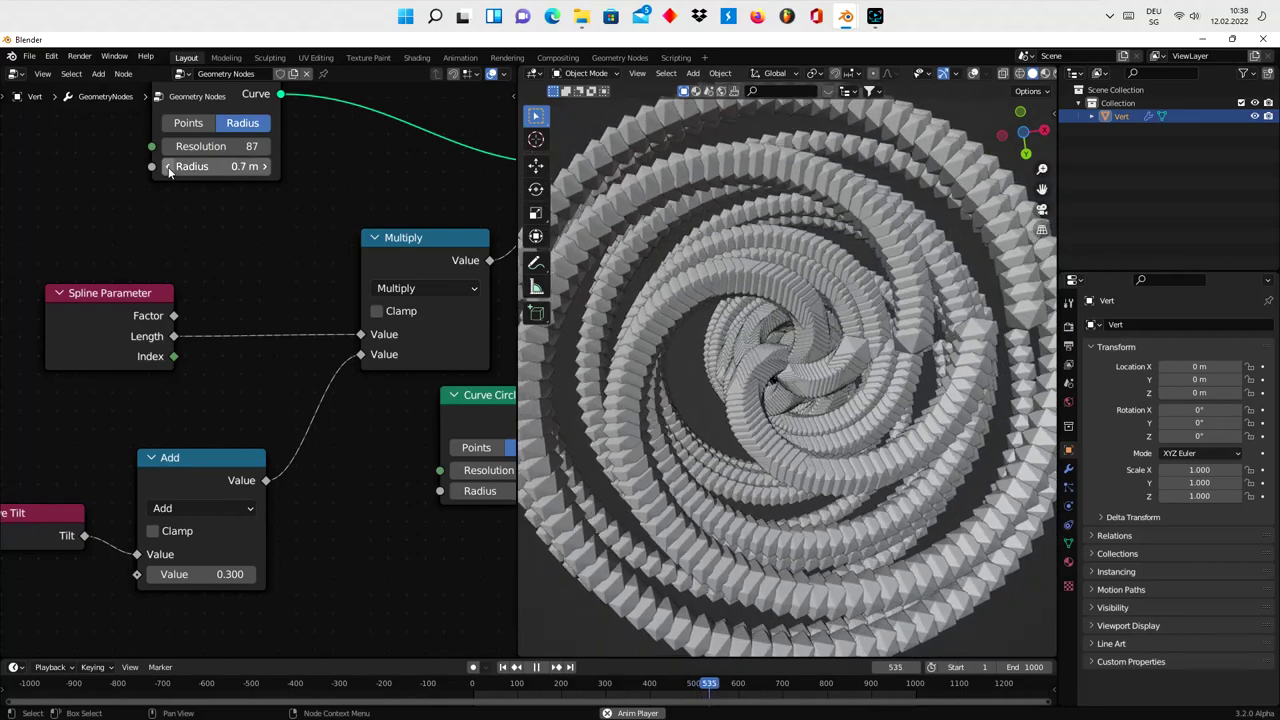
{"action": "left_click", "coordinate": [169, 167]}
{"action": "left_click", "coordinate": [169, 167]}
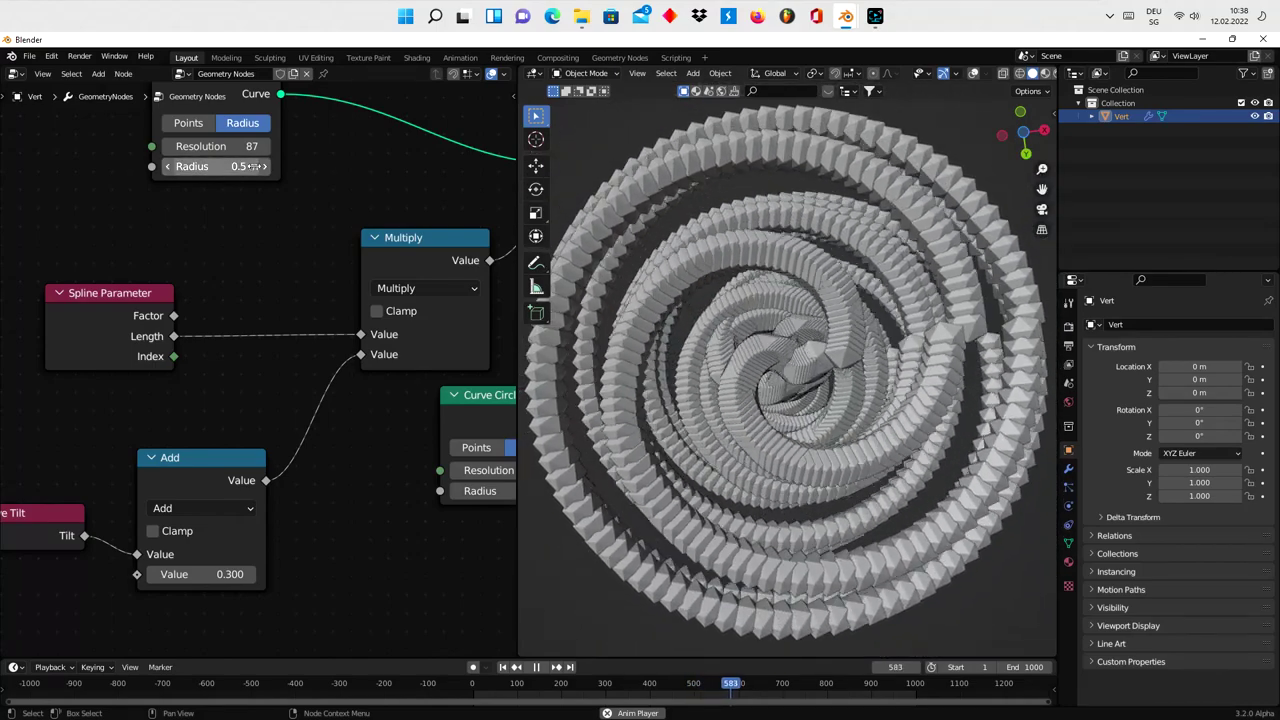
{"action": "left_click", "coordinate": [169, 167]}
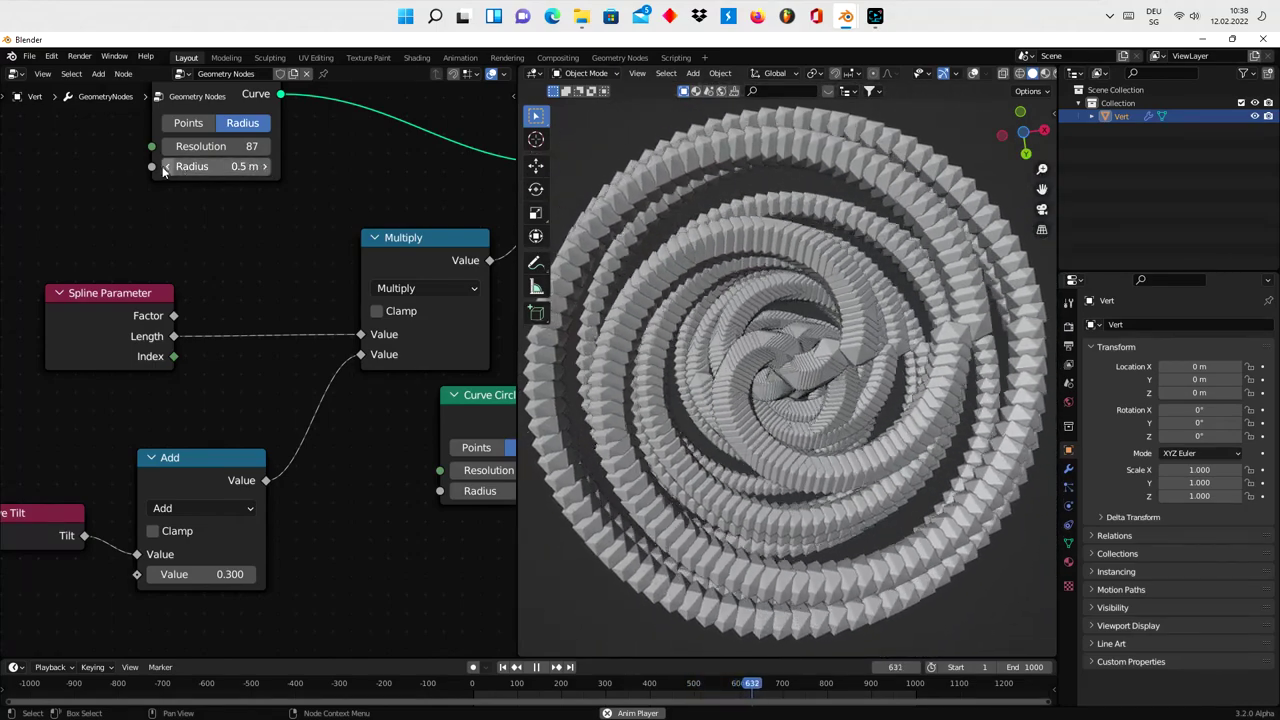
{"action": "left_click", "coordinate": [169, 167]}
{"action": "left_click", "coordinate": [169, 167]}
{"action": "left_click", "coordinate": [169, 167]}
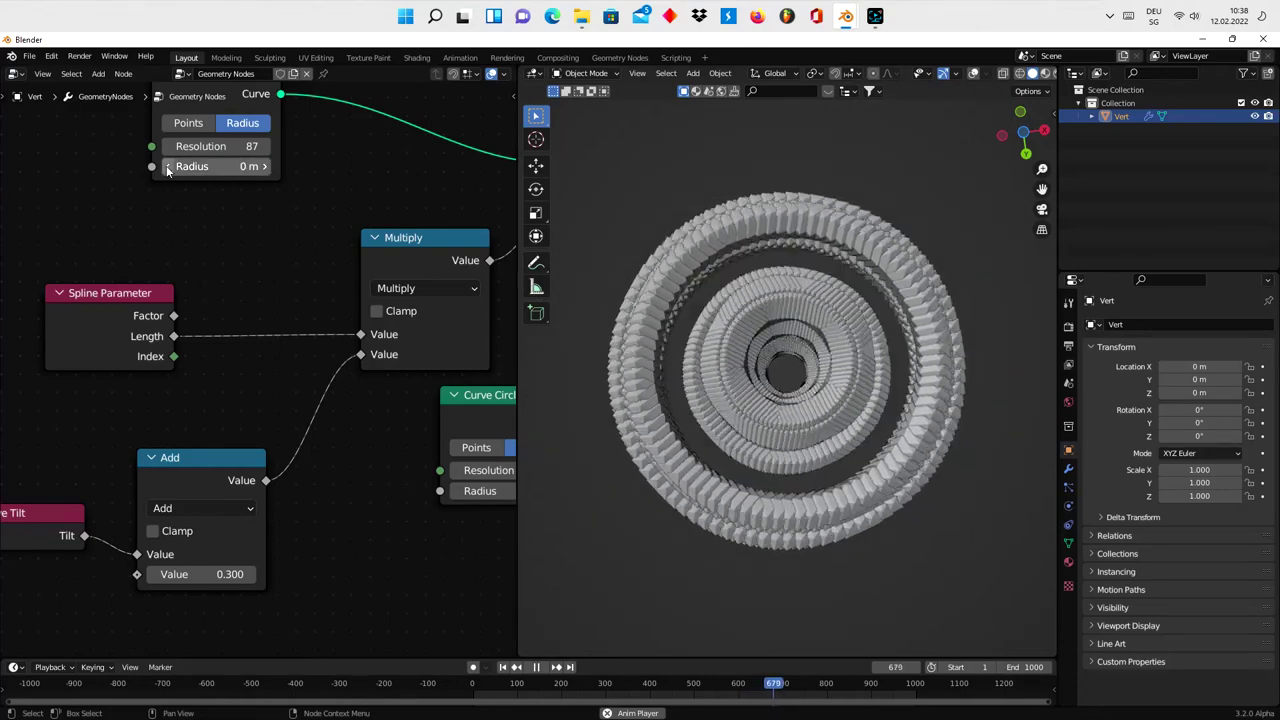
{"action": "left_click", "coordinate": [169, 167]}
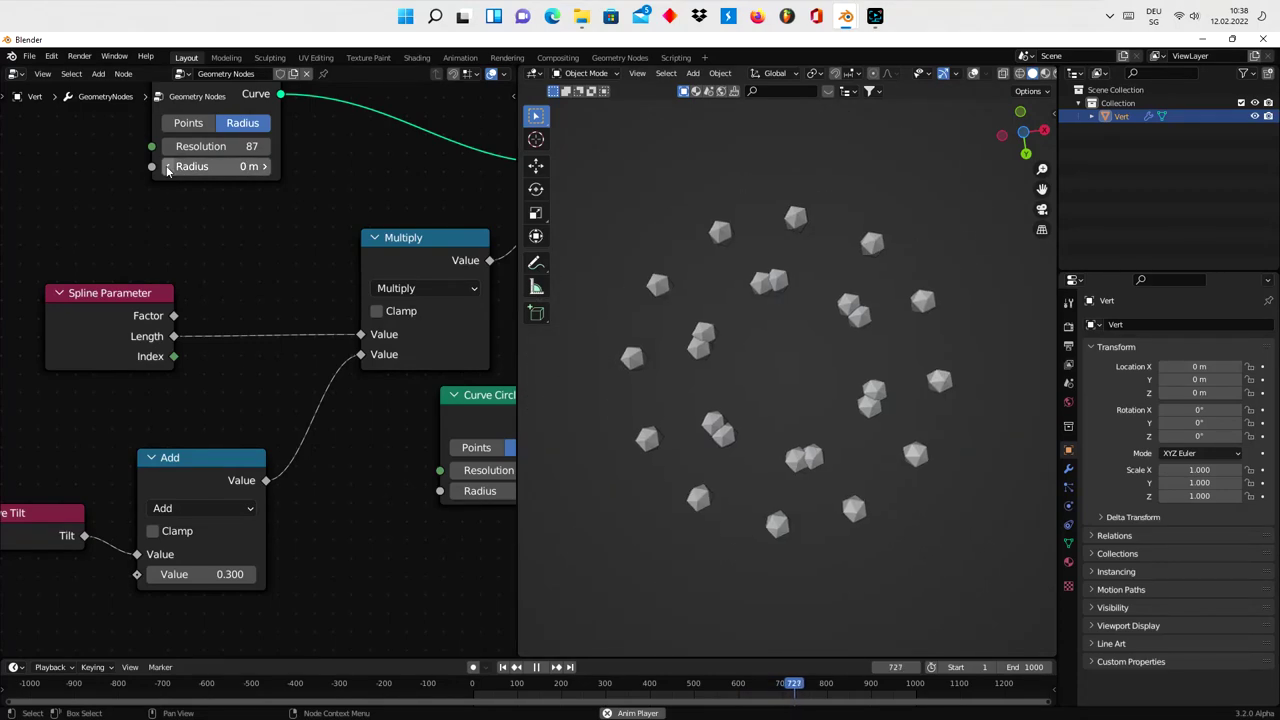
- Raise the ring circle radius back up through 0.5 and 0.7 to 1 m
{"action": "left_click", "coordinate": [264, 166]}
{"action": "left_click", "coordinate": [264, 166]}
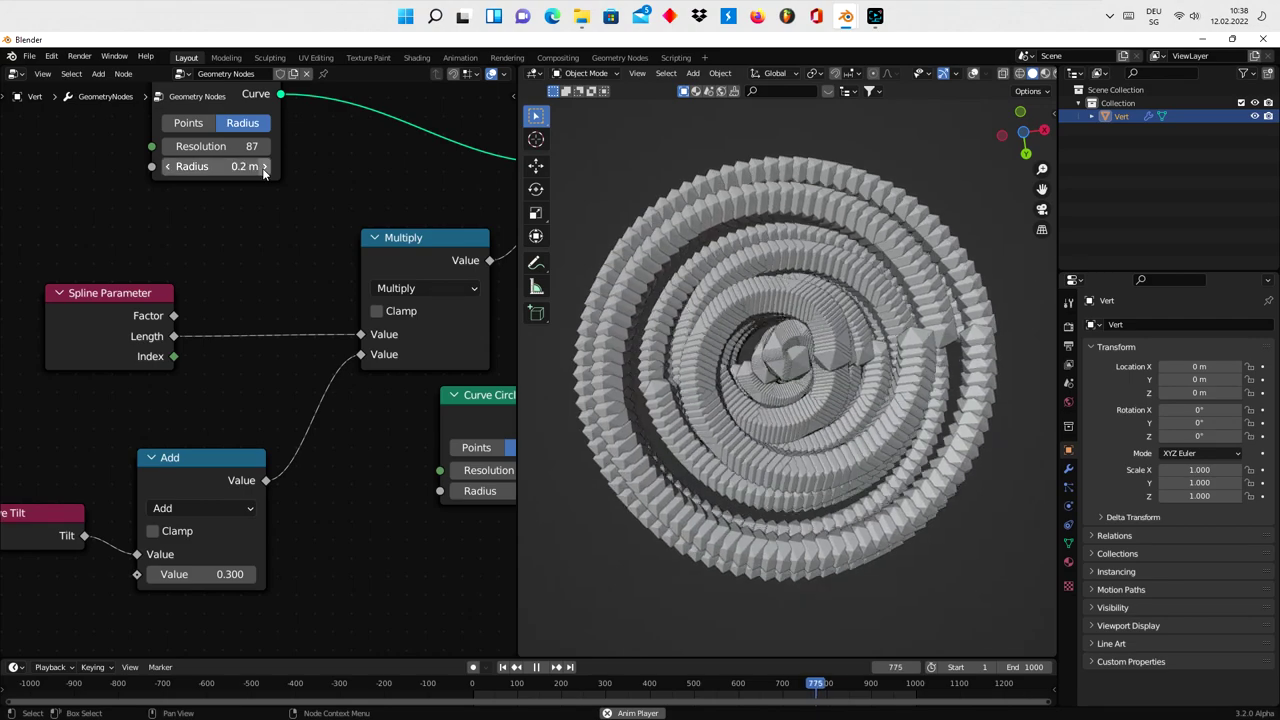
{"action": "left_click", "coordinate": [264, 166]}
{"action": "left_click", "coordinate": [264, 166]}
{"action": "left_click", "coordinate": [264, 166]}
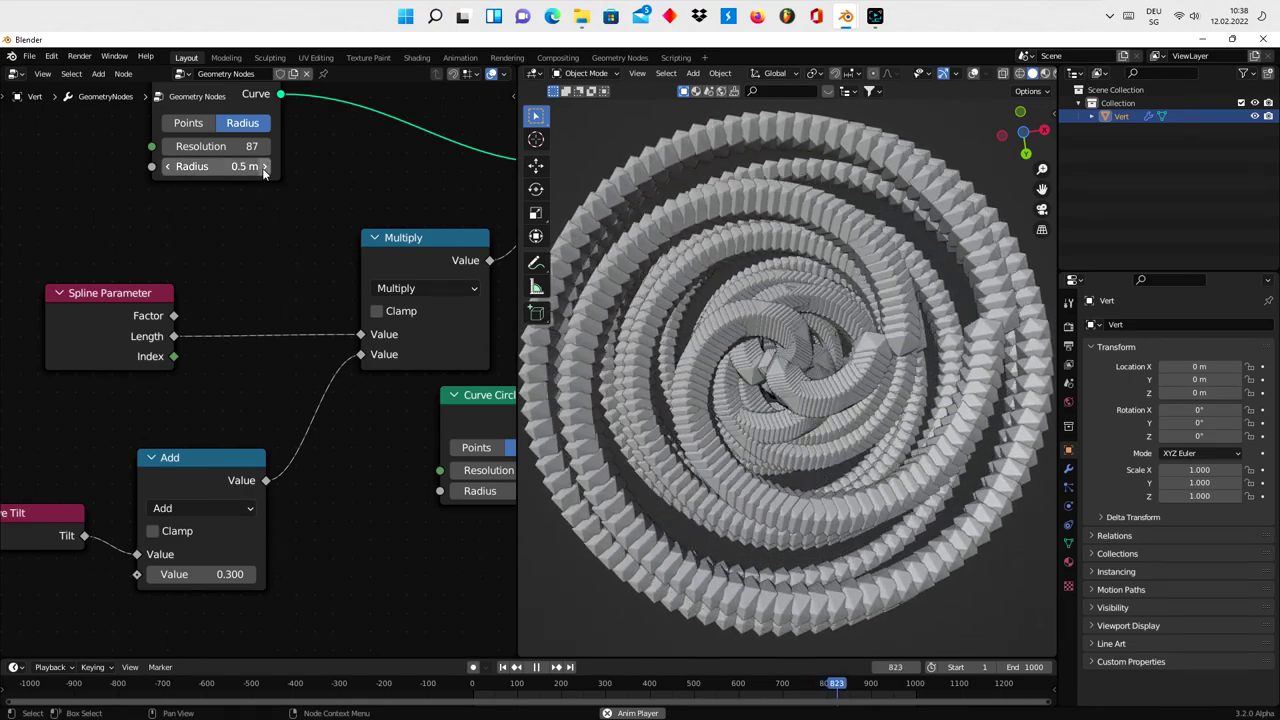
{"action": "left_click", "coordinate": [264, 166]}
{"action": "left_click", "coordinate": [264, 166]}
{"action": "left_click", "coordinate": [264, 166]}
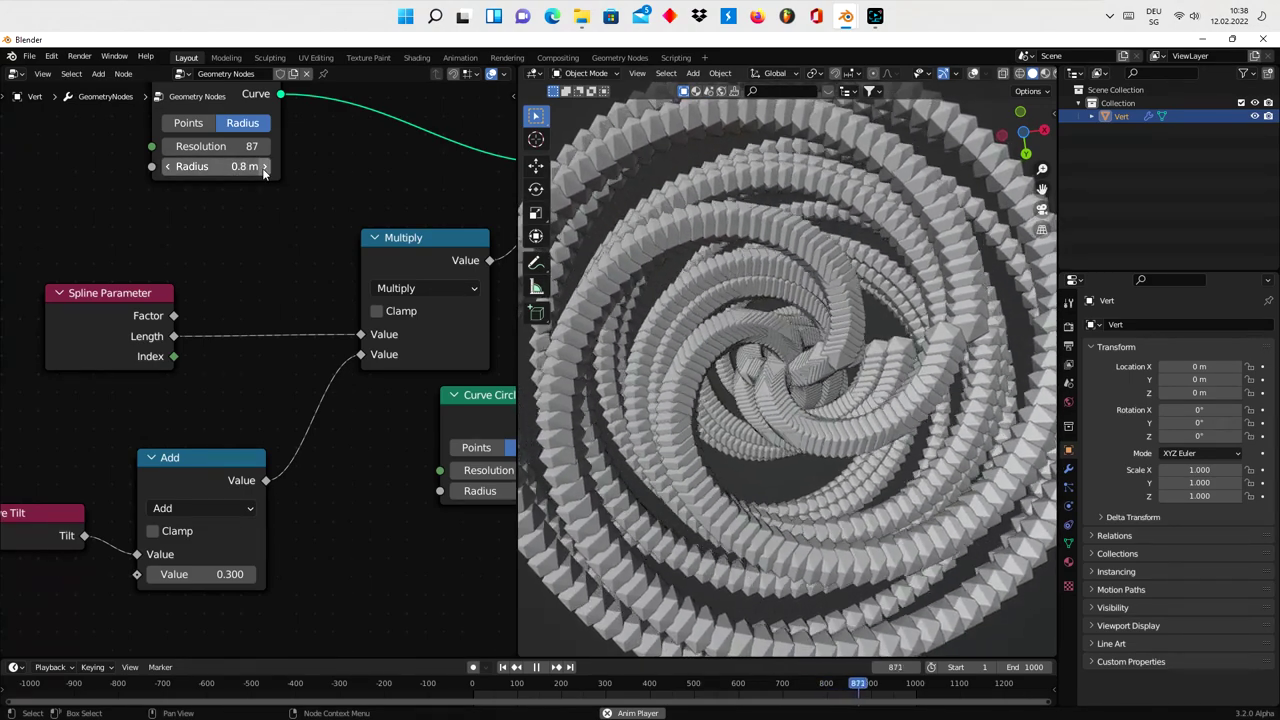
{"action": "left_click", "coordinate": [264, 166]}
{"action": "left_click", "coordinate": [264, 166]}
{"action": "left_click", "coordinate": [264, 166]}
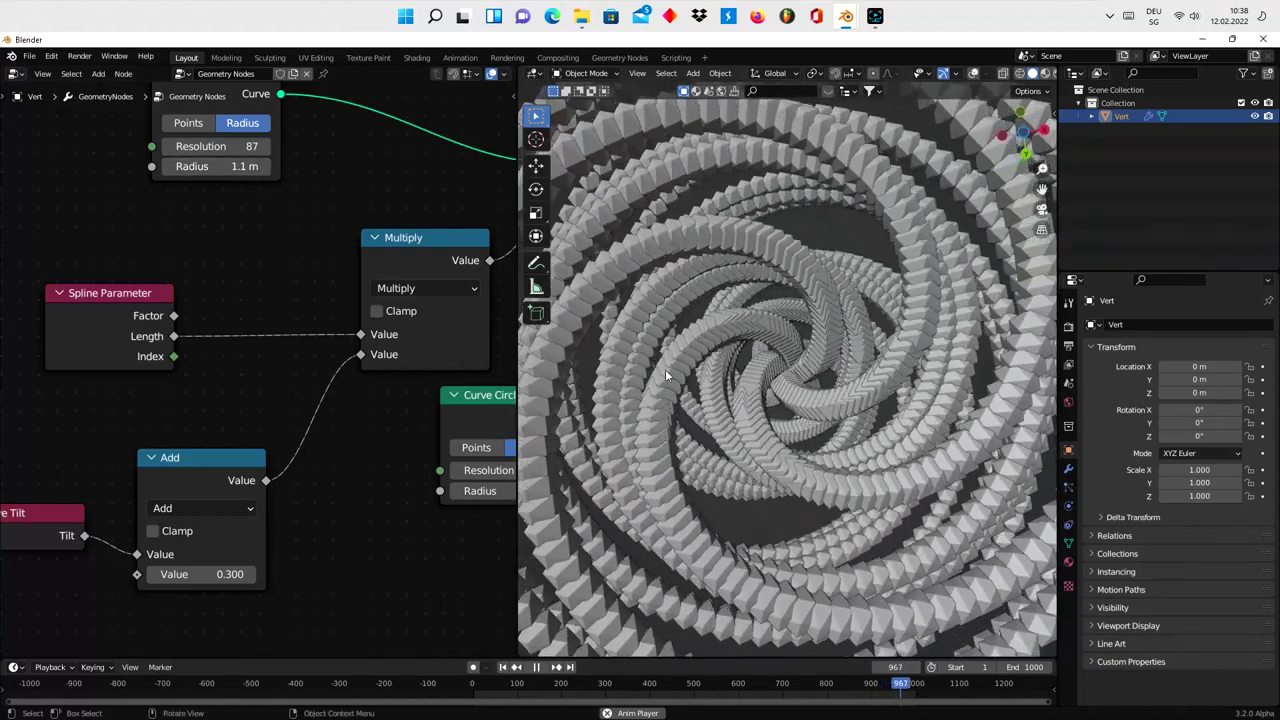
{"action": "scroll", "coordinate": [803, 448], "scroll_direction": "down", "scroll_amount": 3}
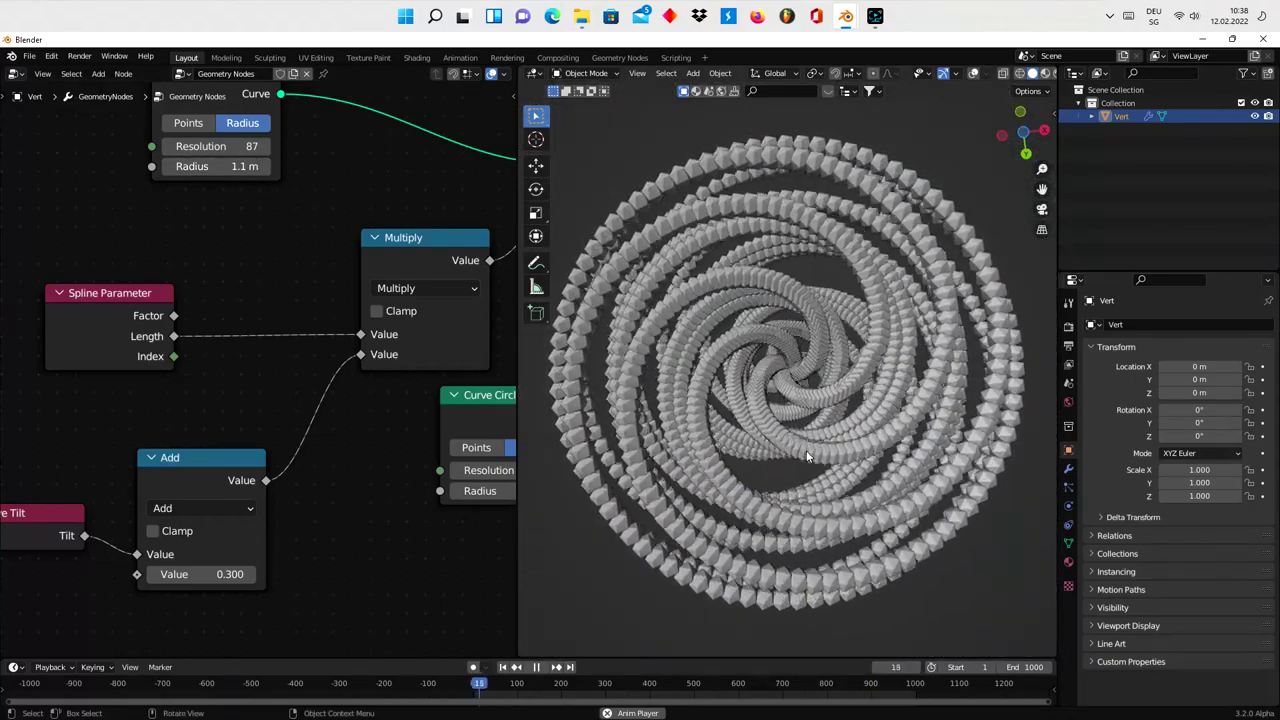
{"action": "mouse_move", "coordinate": [806, 452]}
{"action": "middle_mouse_down"}
{"action": "mouse_move", "coordinate": [809, 319]}
{"action": "mouse_move", "coordinate": [735, 433]}
{"action": "middle_mouse_up"}
- Keep raising the ring circle radius through 1.4, 1.6 and 1.8 to 2.2 m
{"action": "left_click", "coordinate": [266, 167]}
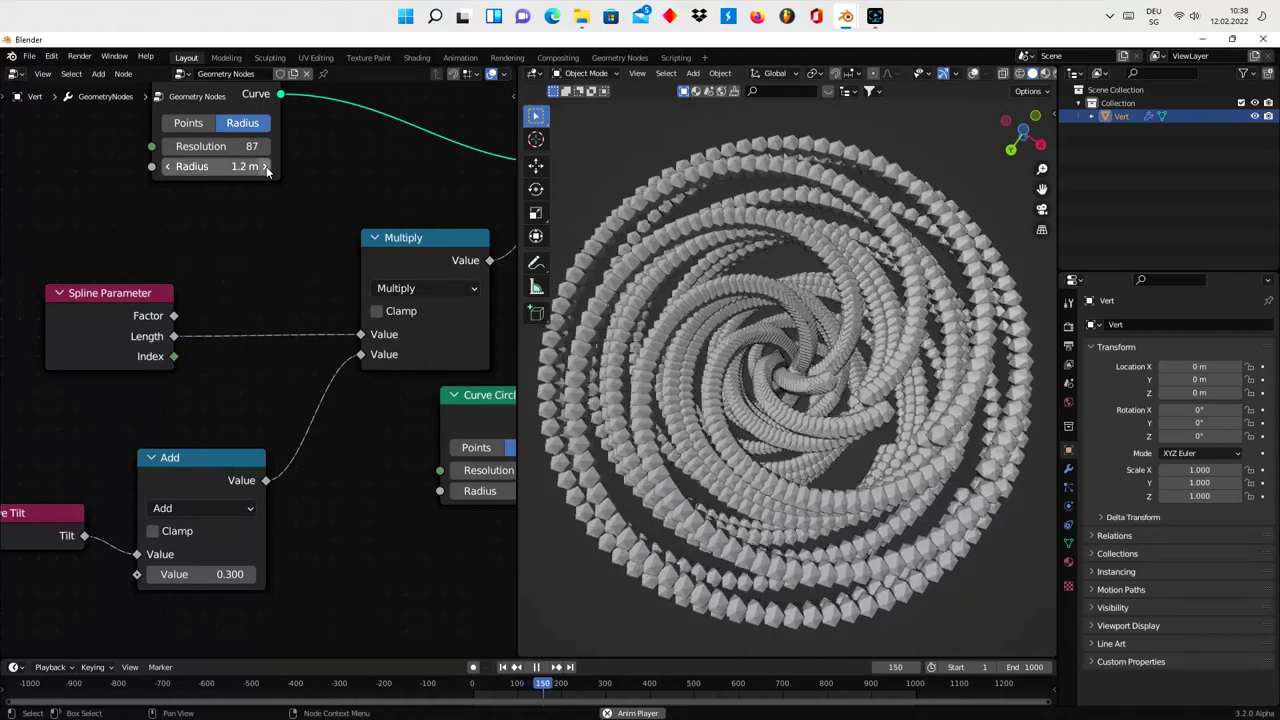
{"action": "left_click", "coordinate": [266, 167]}
{"action": "left_click", "coordinate": [266, 167]}
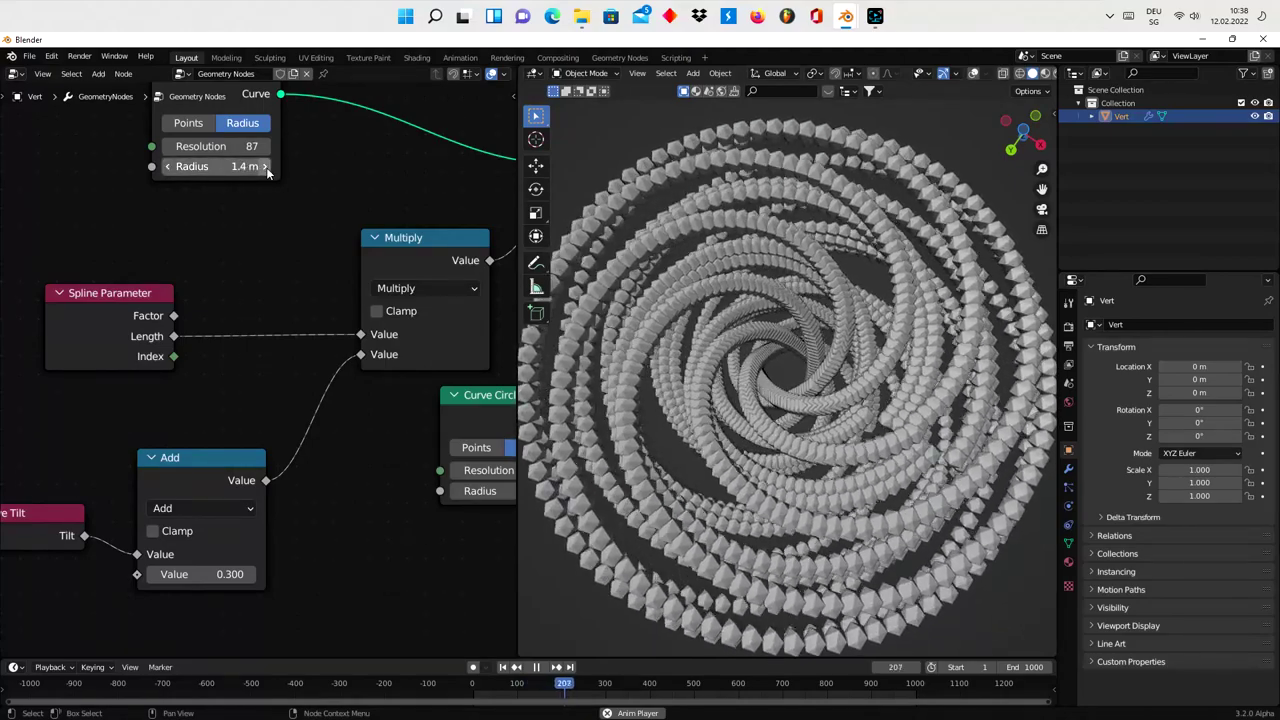
{"action": "left_click", "coordinate": [266, 167]}
{"action": "left_click", "coordinate": [266, 167]}
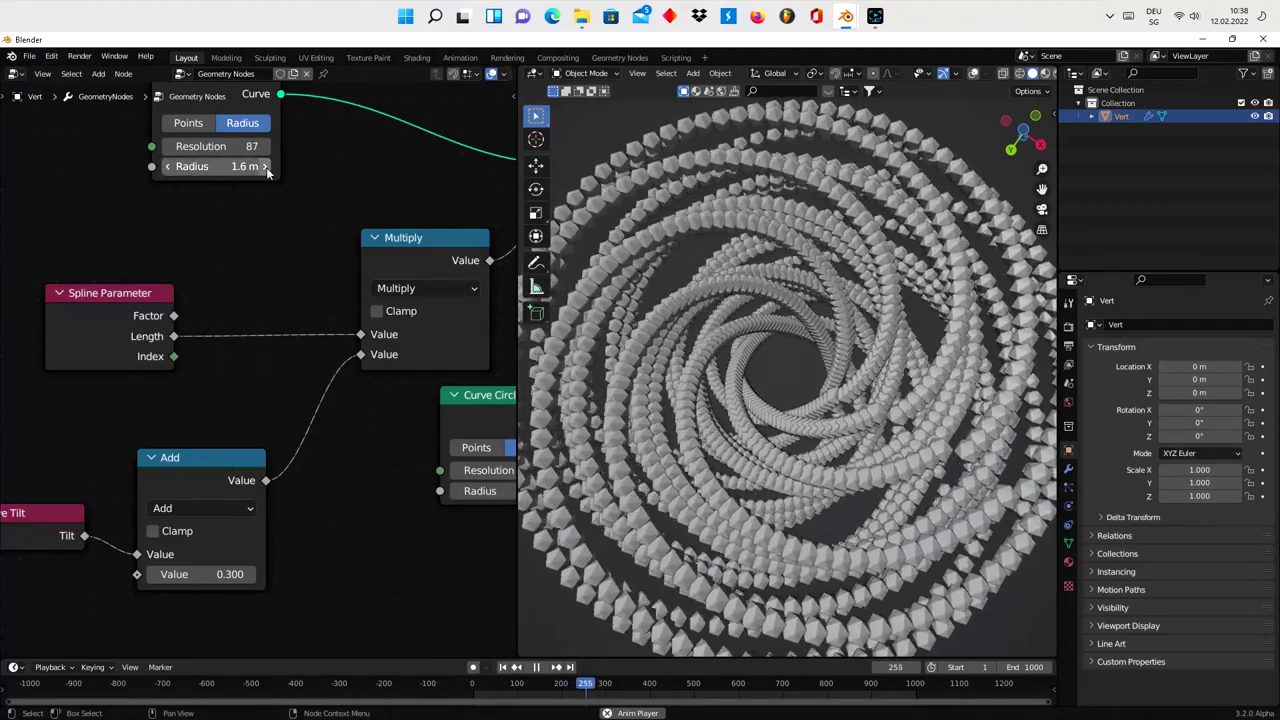
{"action": "left_click", "coordinate": [266, 167]}
{"action": "left_click", "coordinate": [266, 167]}
{"action": "left_click", "coordinate": [266, 167]}
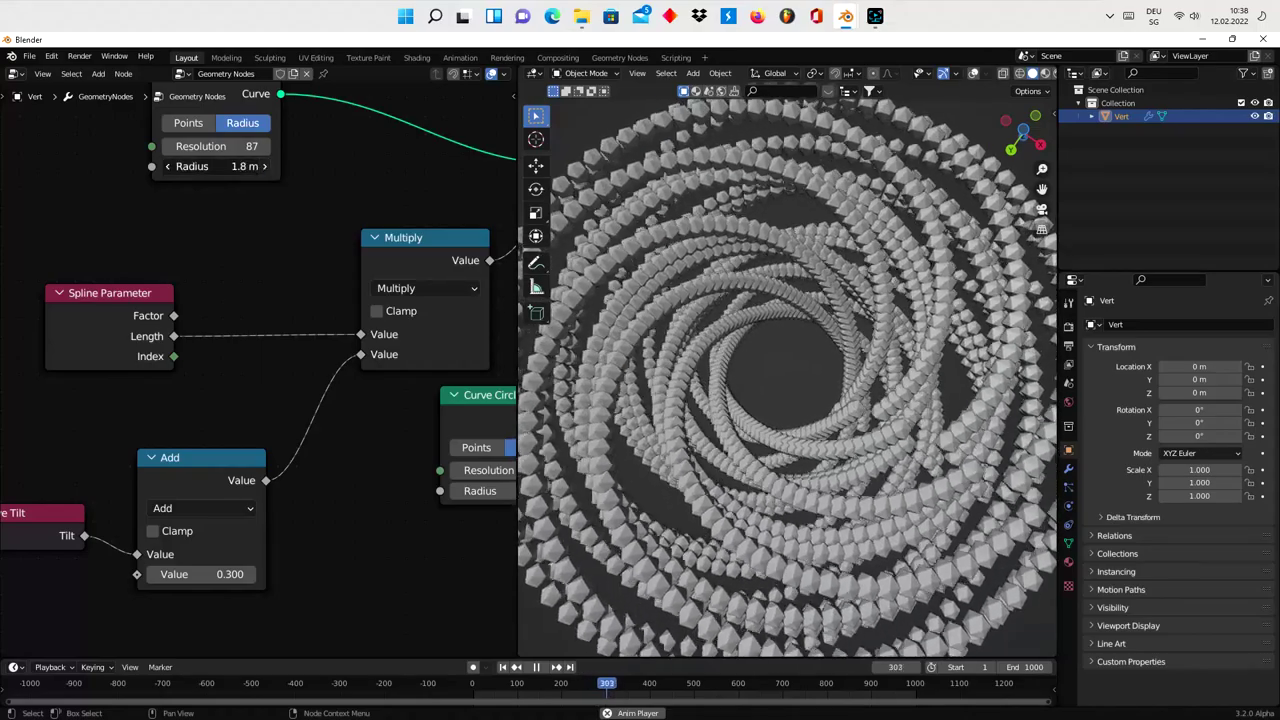
{"action": "left_click", "coordinate": [266, 167]}
{"action": "left_click", "coordinate": [266, 167]}
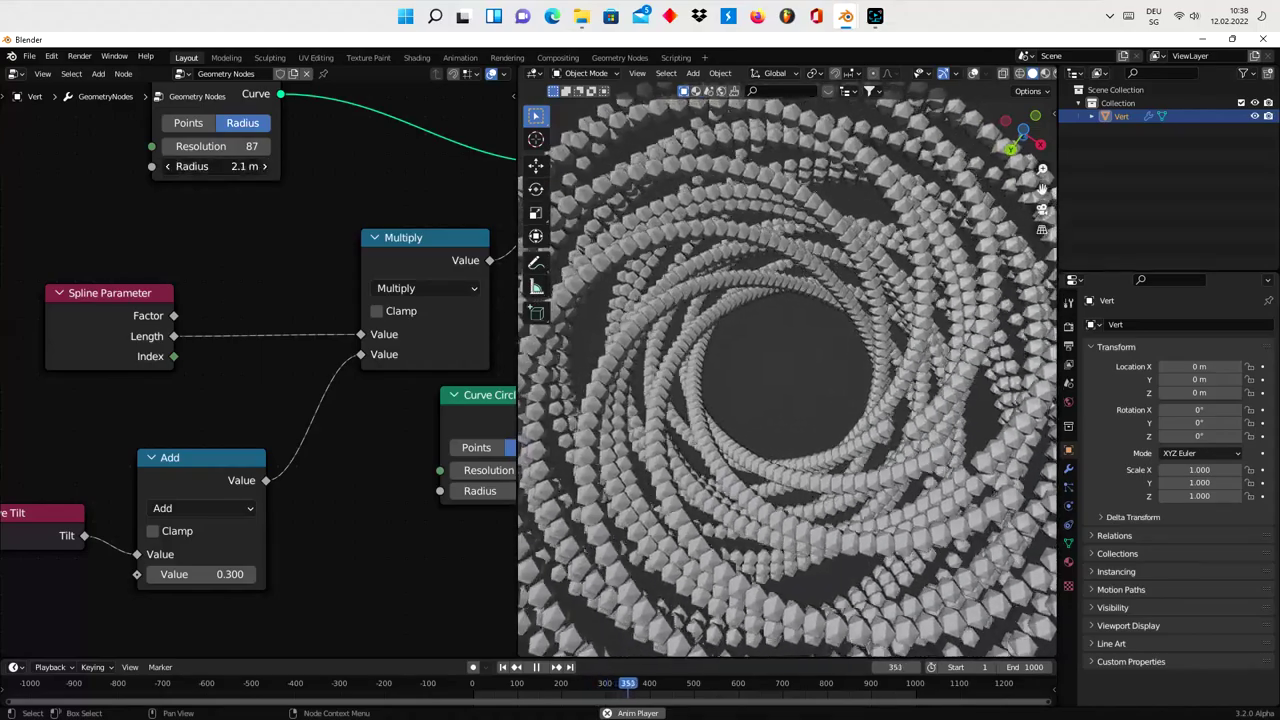
{"action": "left_click", "coordinate": [266, 167]}
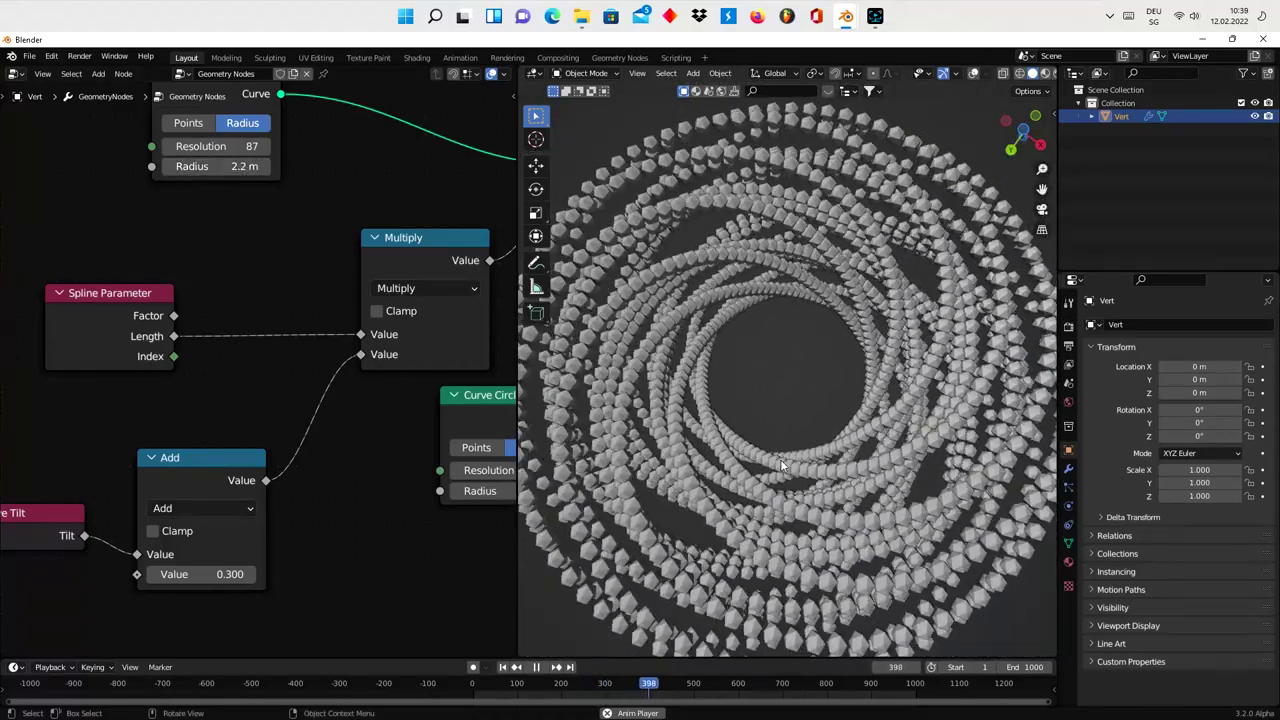
{"action": "mouse_move", "coordinate": [780, 459]}
{"action": "middle_mouse_down"}
{"action": "mouse_move", "coordinate": [752, 355]}
{"action": "mouse_move", "coordinate": [743, 173]}
{"action": "middle_mouse_up"}
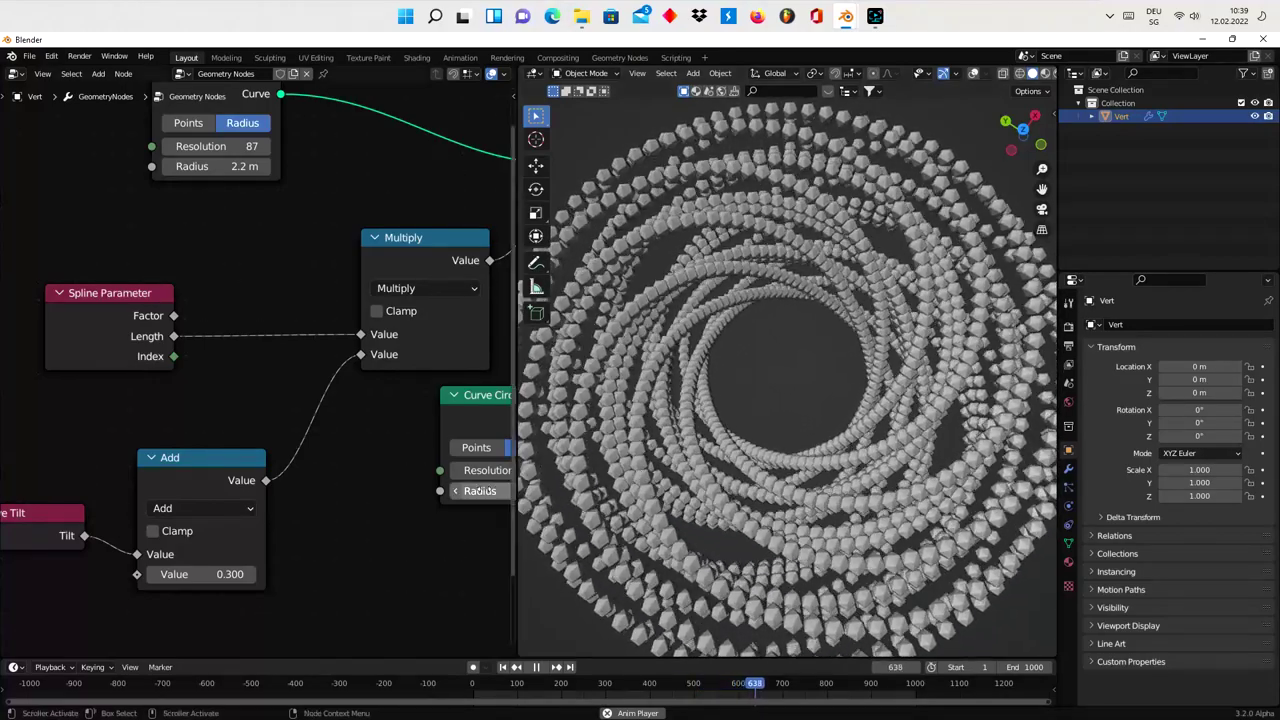
{"action": "middle_click_drag", "start_coordinate": [434, 522], "coordinate": [225, 564]}
- Raise the Fillet Curve count to 6, check the denser rings, and open the File menu
{"action": "scroll", "coordinate": [260, 540], "scroll_direction": "up", "scroll_amount": 1}
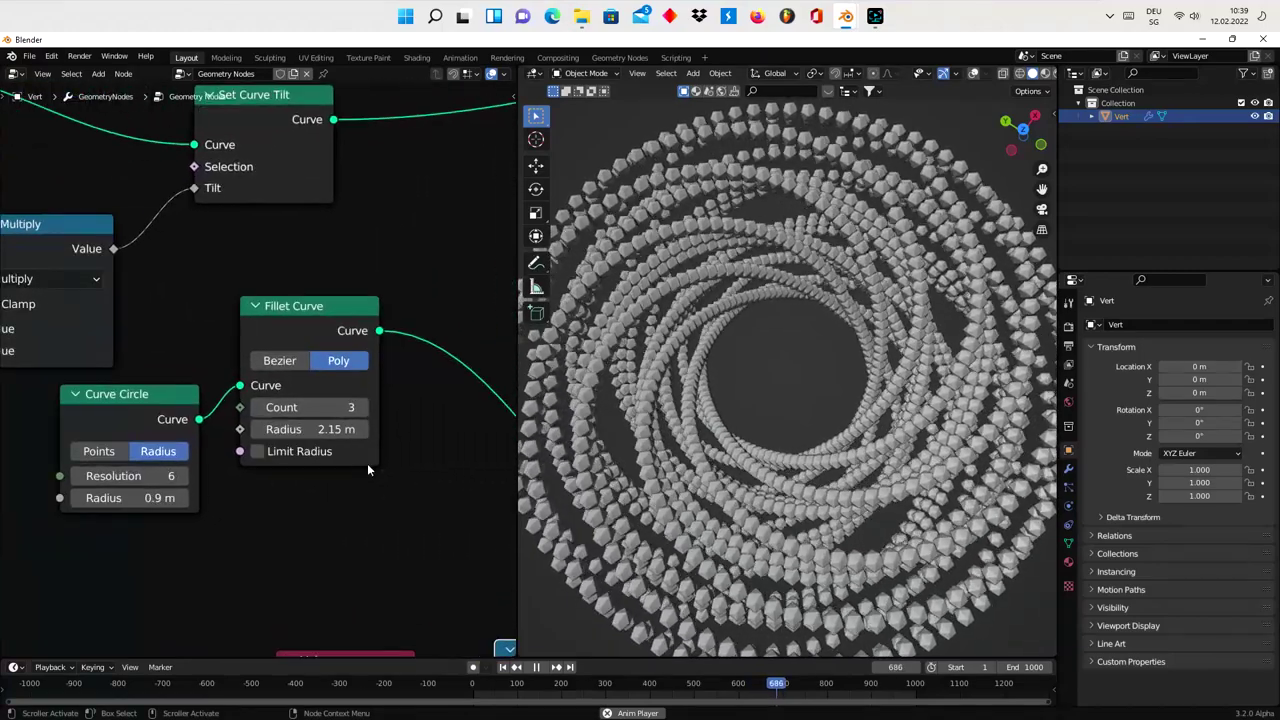
{"action": "left_click", "coordinate": [363, 407]}
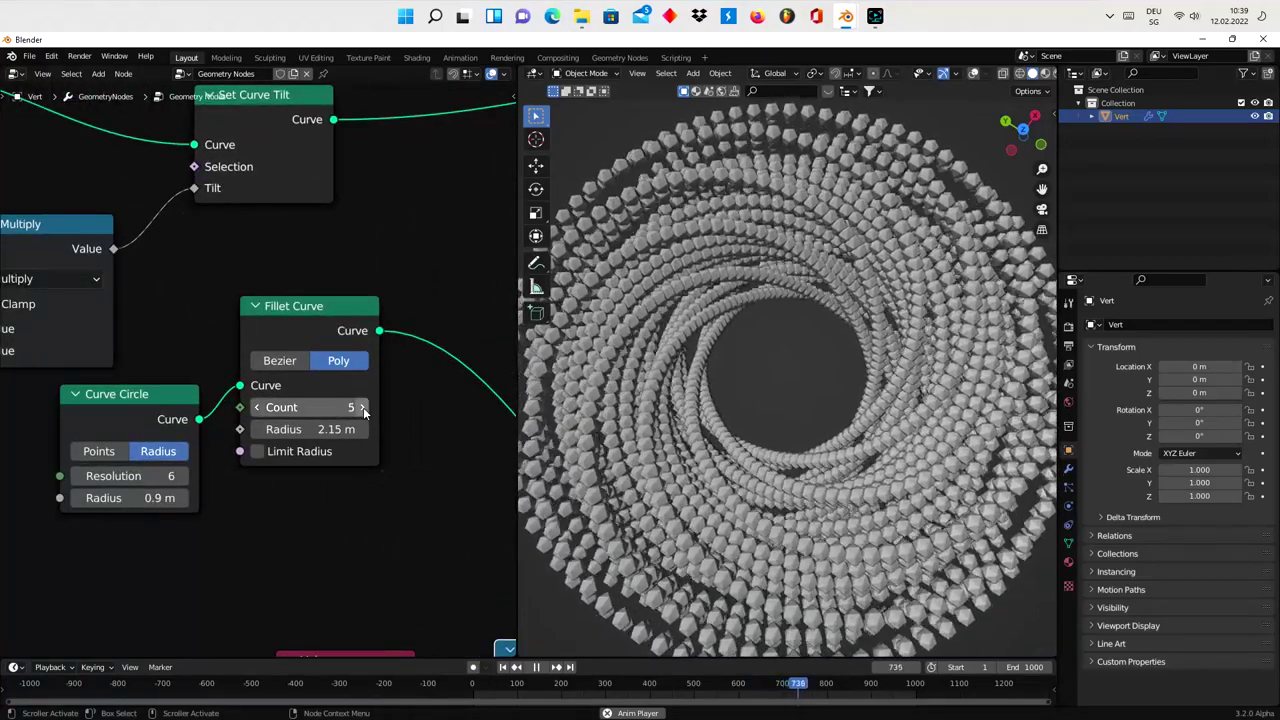
{"action": "left_click", "coordinate": [363, 408]}
{"action": "left_click", "coordinate": [363, 408]}
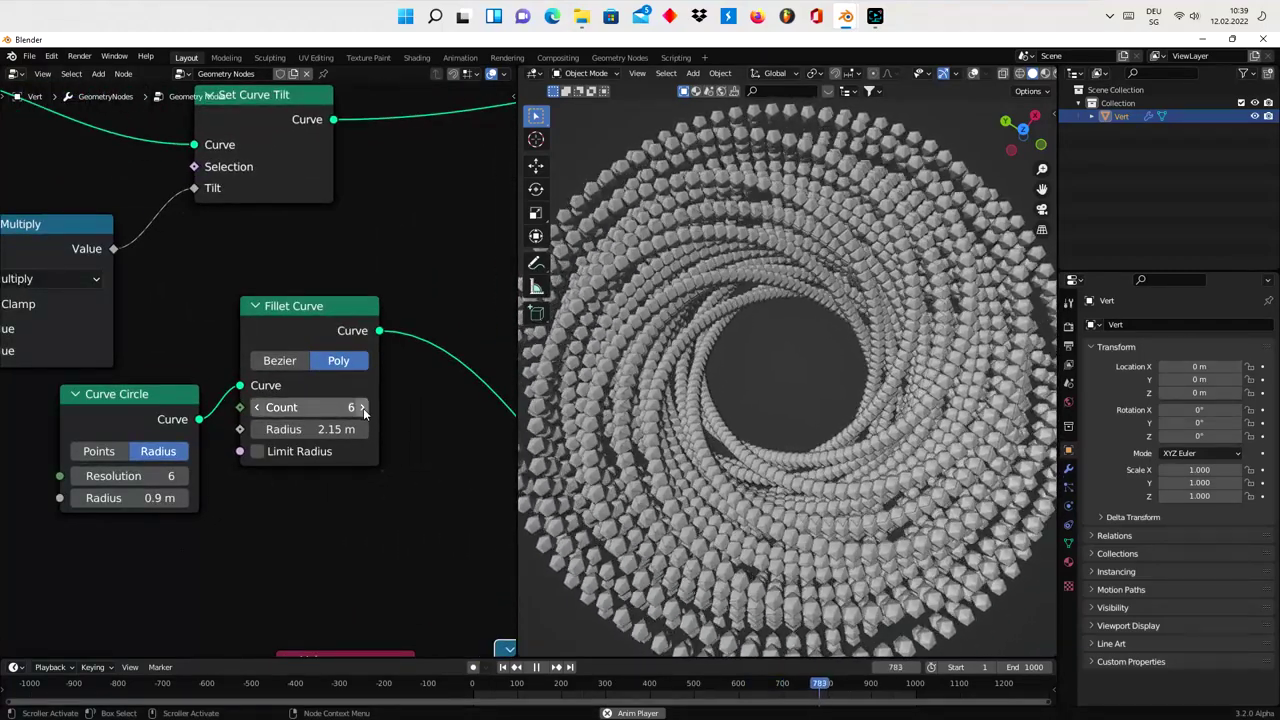
{"action": "scroll", "coordinate": [901, 447], "scroll_direction": "down", "scroll_amount": 2}
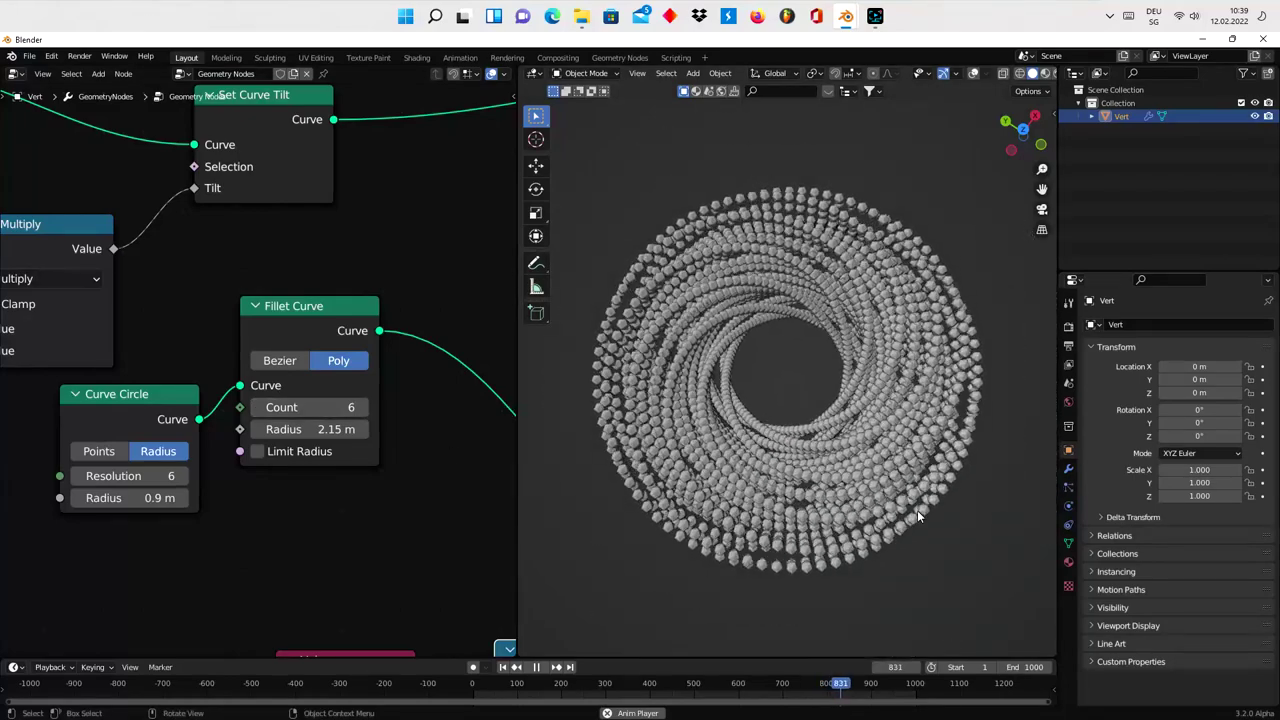
{"action": "middle_click_drag", "start_coordinate": [917, 510], "coordinate": [919, 412]}
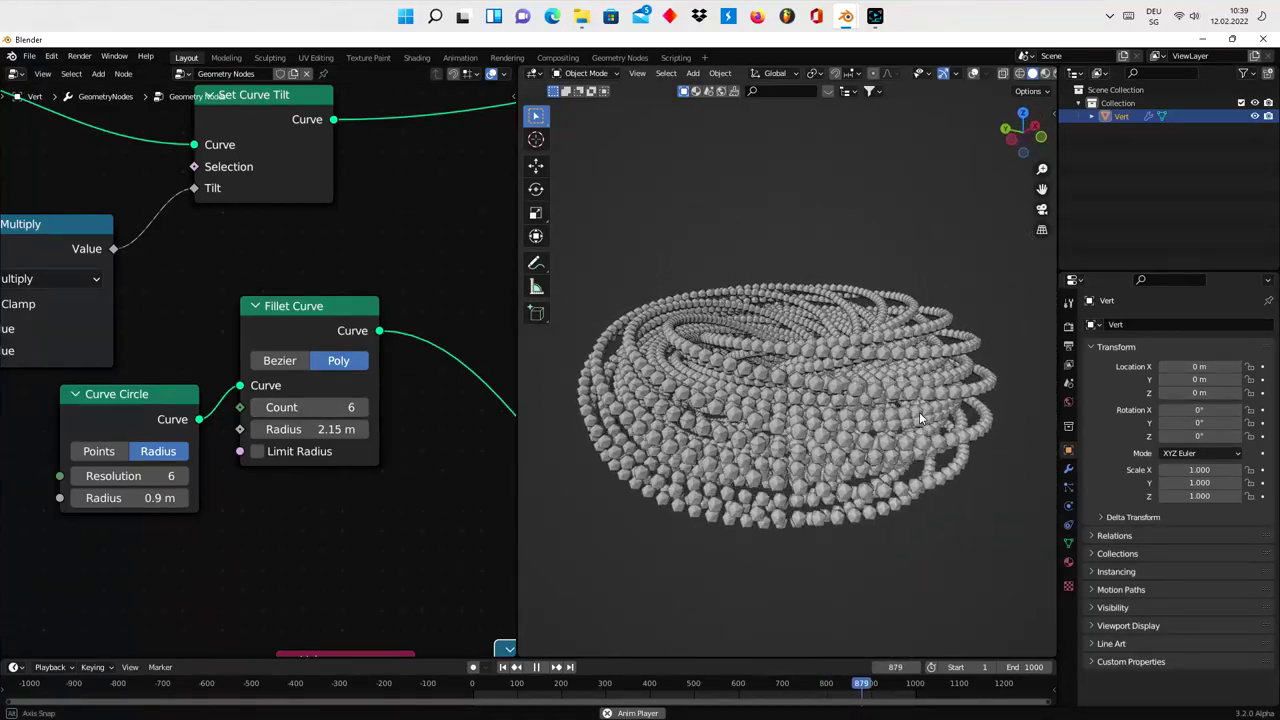
{"action": "middle_click_drag", "start_coordinate": [920, 427], "coordinate": [912, 529]}
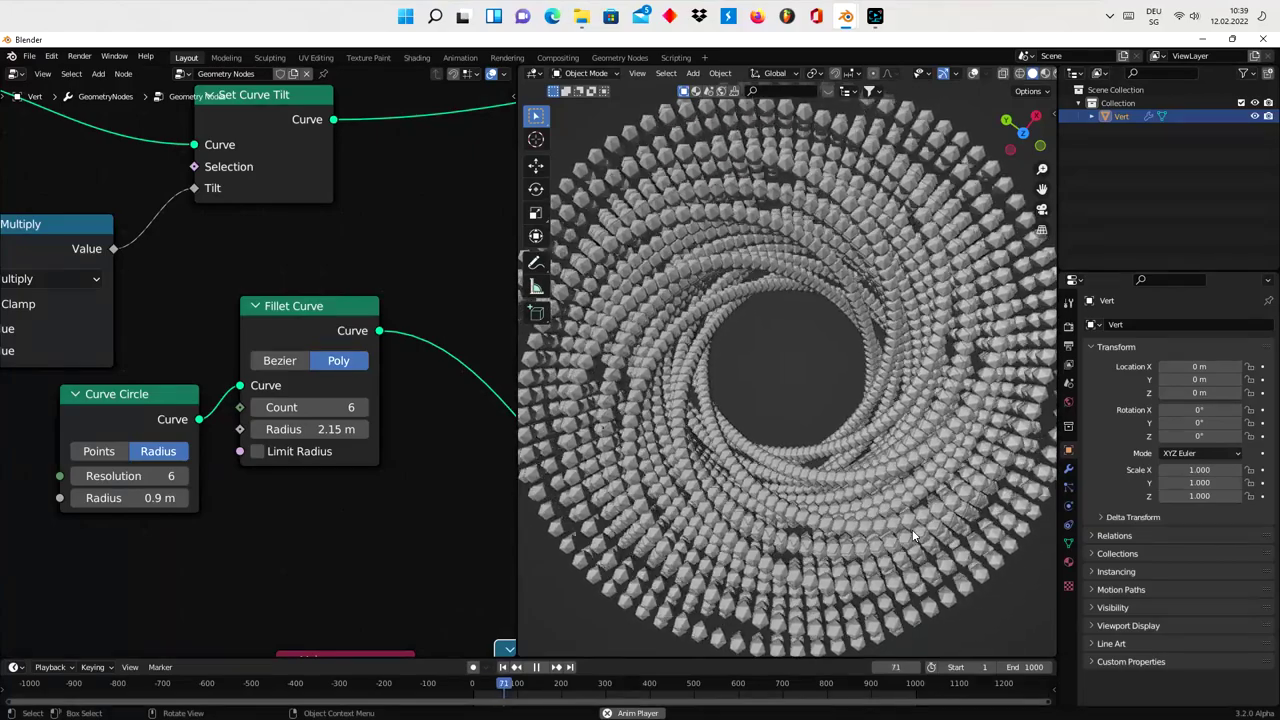
{"action": "scroll", "coordinate": [474, 403], "scroll_direction": "down", "scroll_amount": 2}
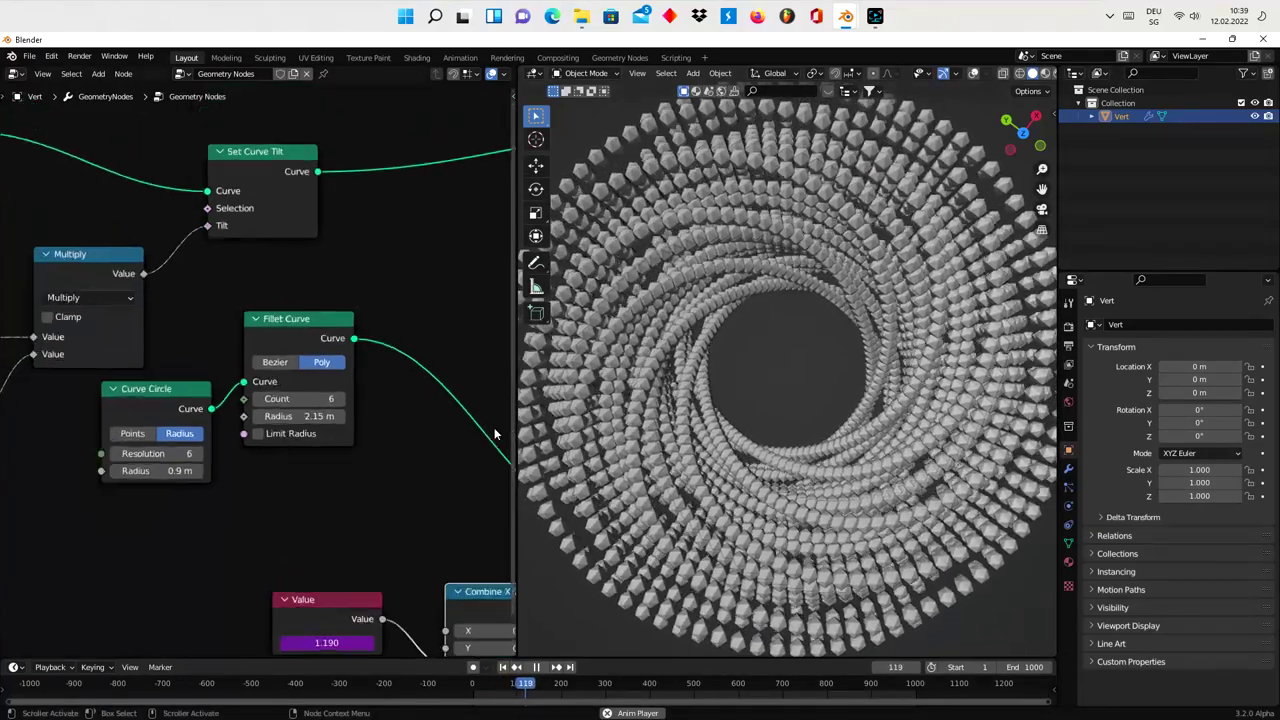
{"action": "scroll", "coordinate": [474, 403], "scroll_direction": "down", "scroll_amount": 1}
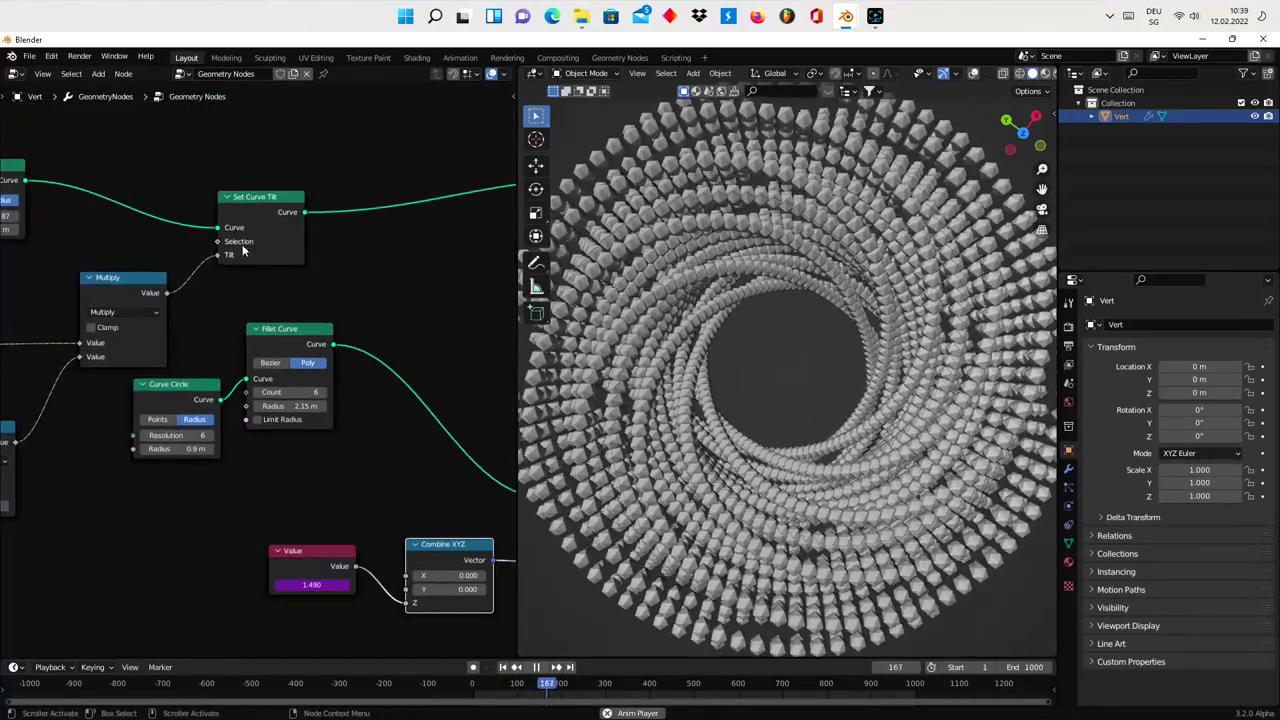
{"action": "left_click", "coordinate": [29, 56]}
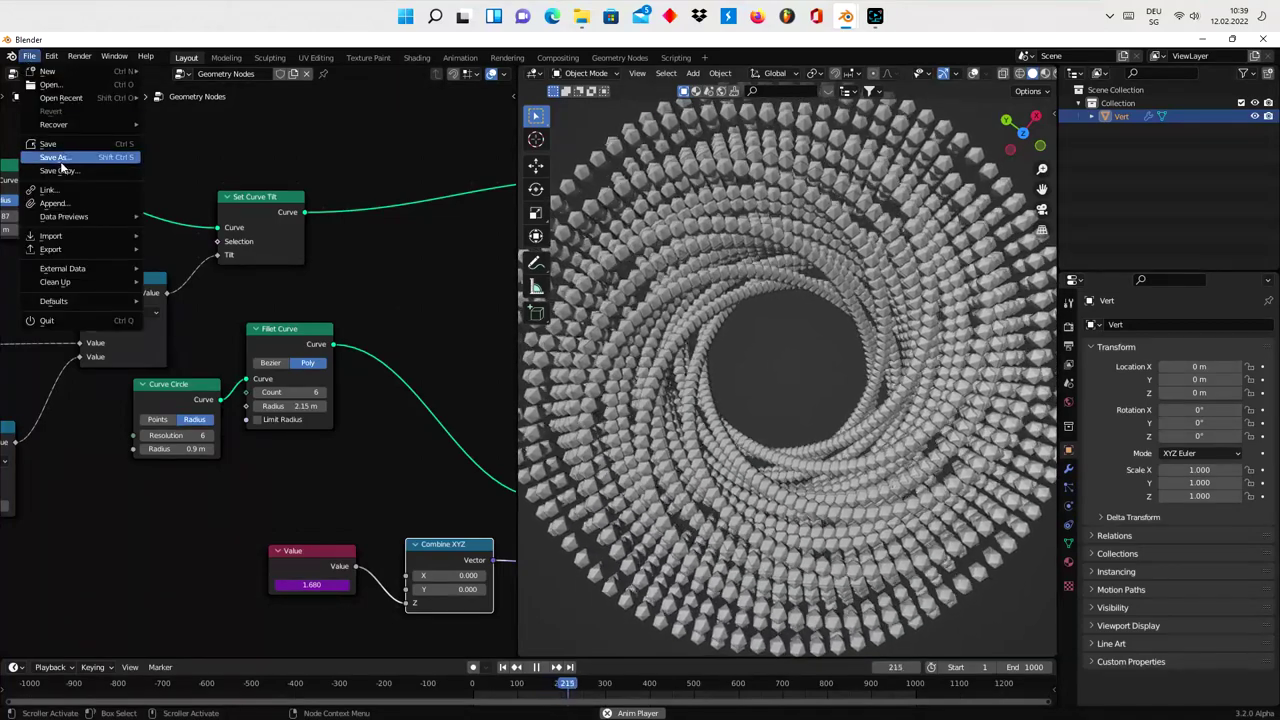
- Save the project as curve tilt.blend on drive E:
{"action": "left_click", "coordinate": [55, 157]}
{"action": "type", "text": "curve tilt"}
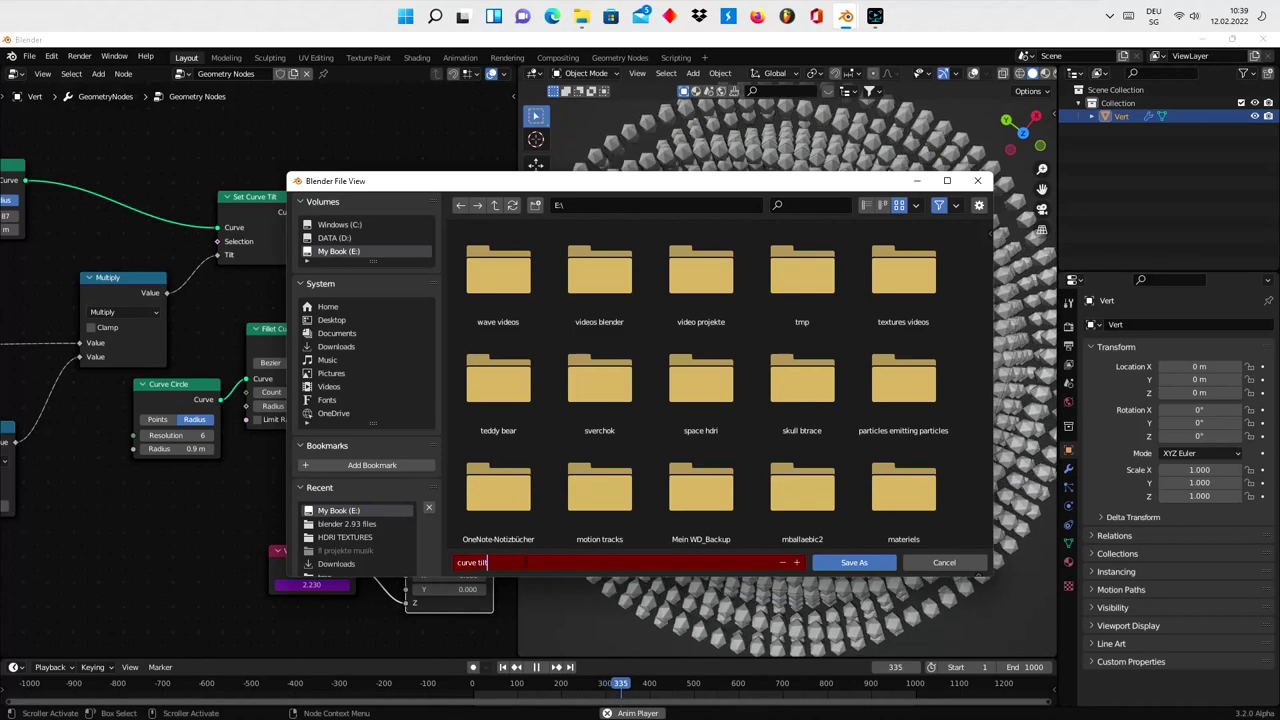
{"action": "key", "text": "Return"}
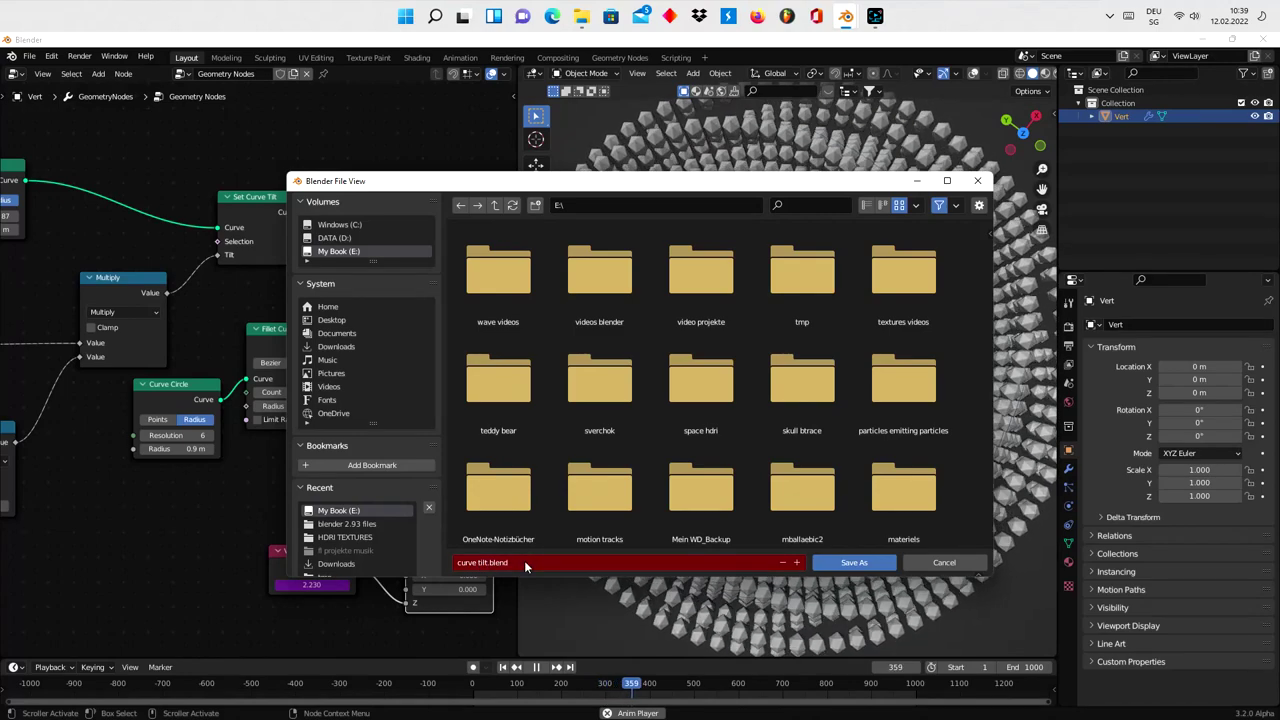
{"action": "left_click", "coordinate": [855, 563]}
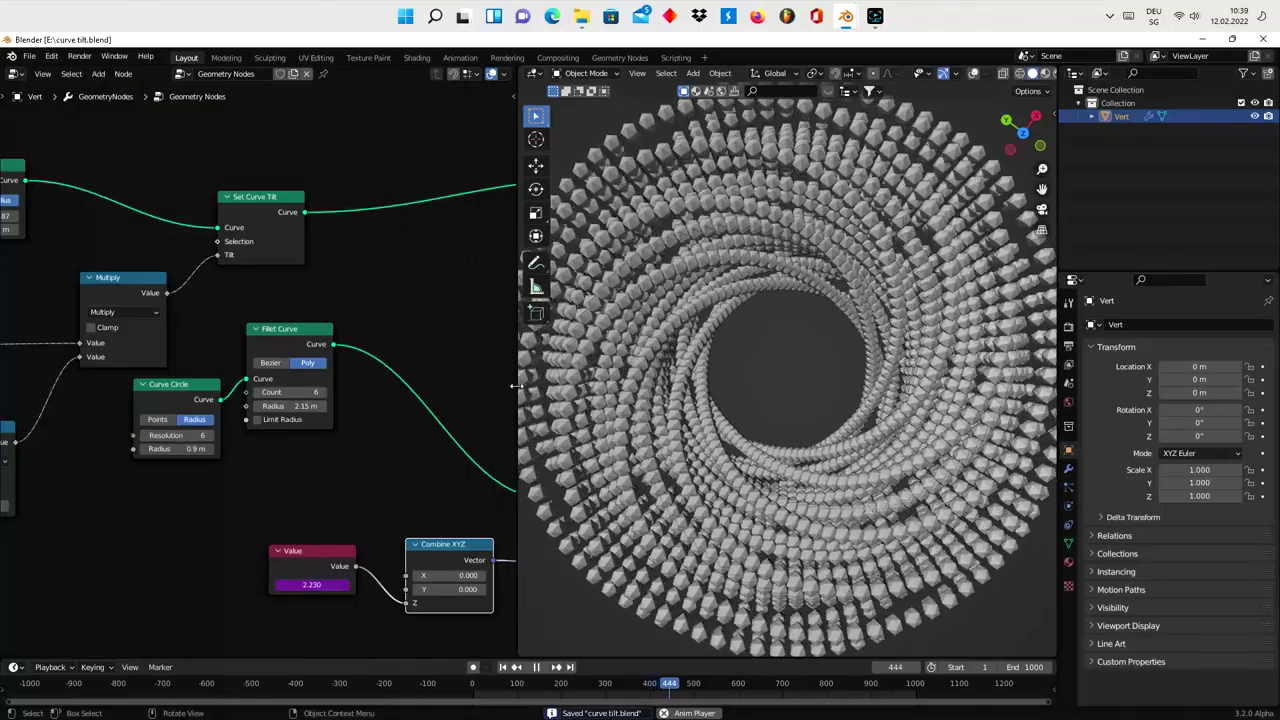
{"action": "left_click_drag", "start_coordinate": [519, 378], "coordinate": [187, 386]}
- Check the ring from the side, switch to top view, and move Group Output further right
{"action": "scroll", "coordinate": [587, 384], "scroll_direction": "down", "scroll_amount": 5}
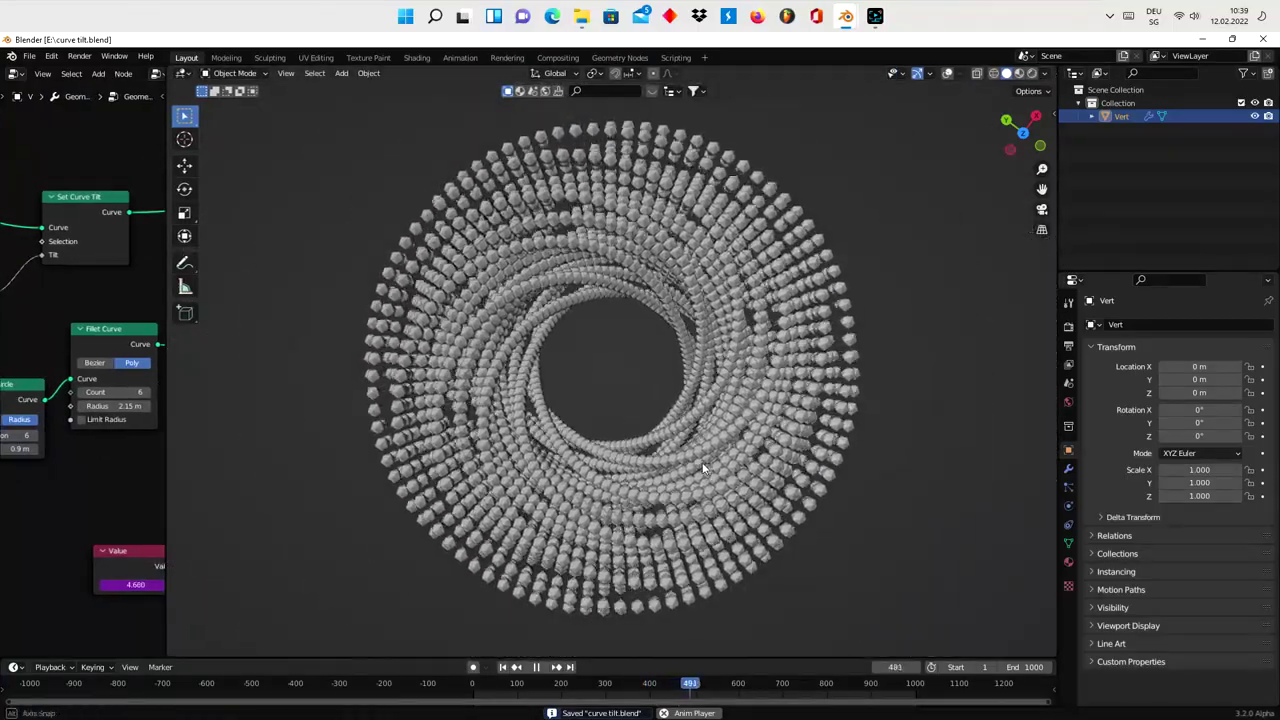
{"action": "mouse_move", "coordinate": [587, 384]}
{"action": "middle_mouse_down"}
{"action": "mouse_move", "coordinate": [679, 303]}
{"action": "mouse_move", "coordinate": [669, 404]}
{"action": "middle_mouse_up"}
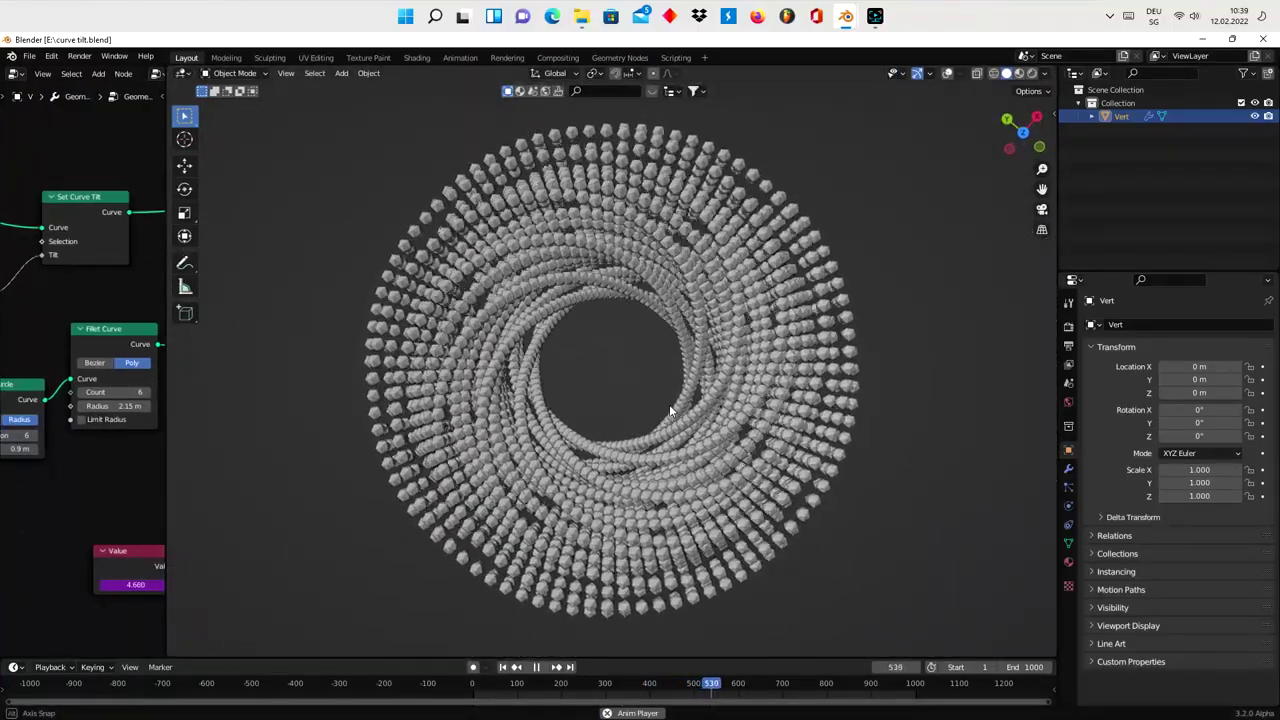
{"action": "scroll", "coordinate": [669, 403], "scroll_direction": "up", "scroll_amount": 5}
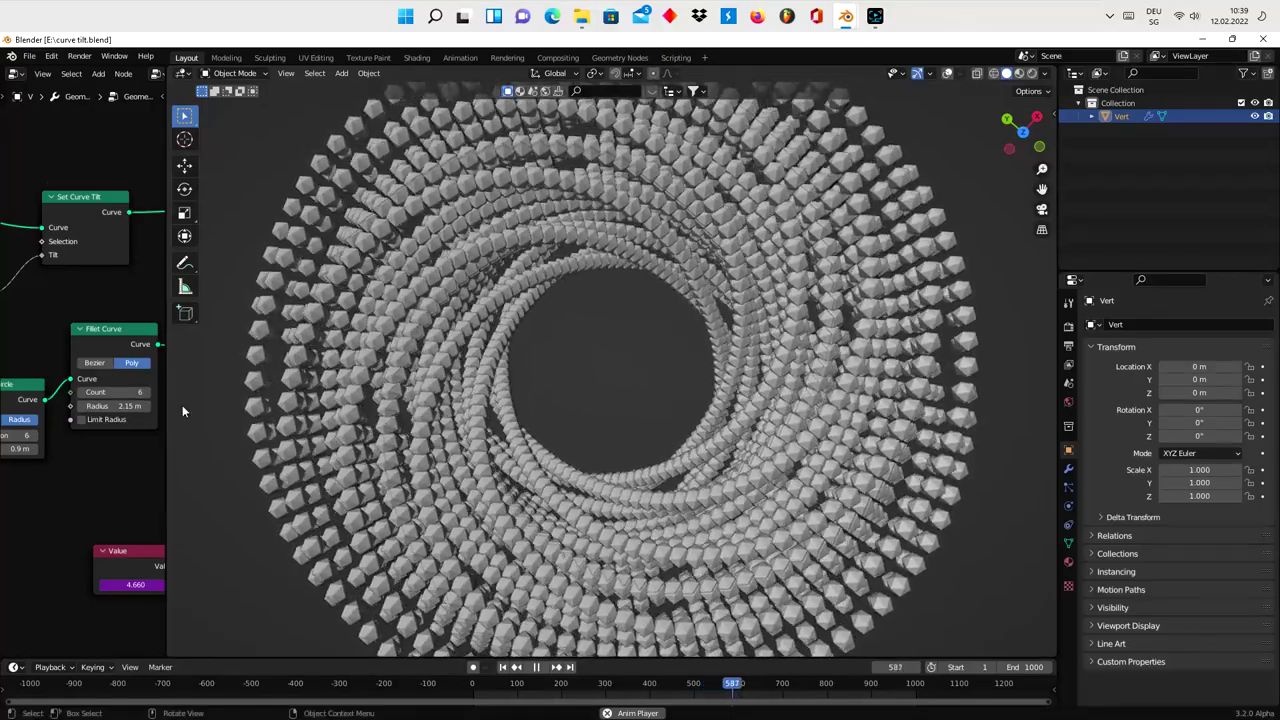
{"action": "left_click_drag", "start_coordinate": [166, 430], "coordinate": [658, 425]}
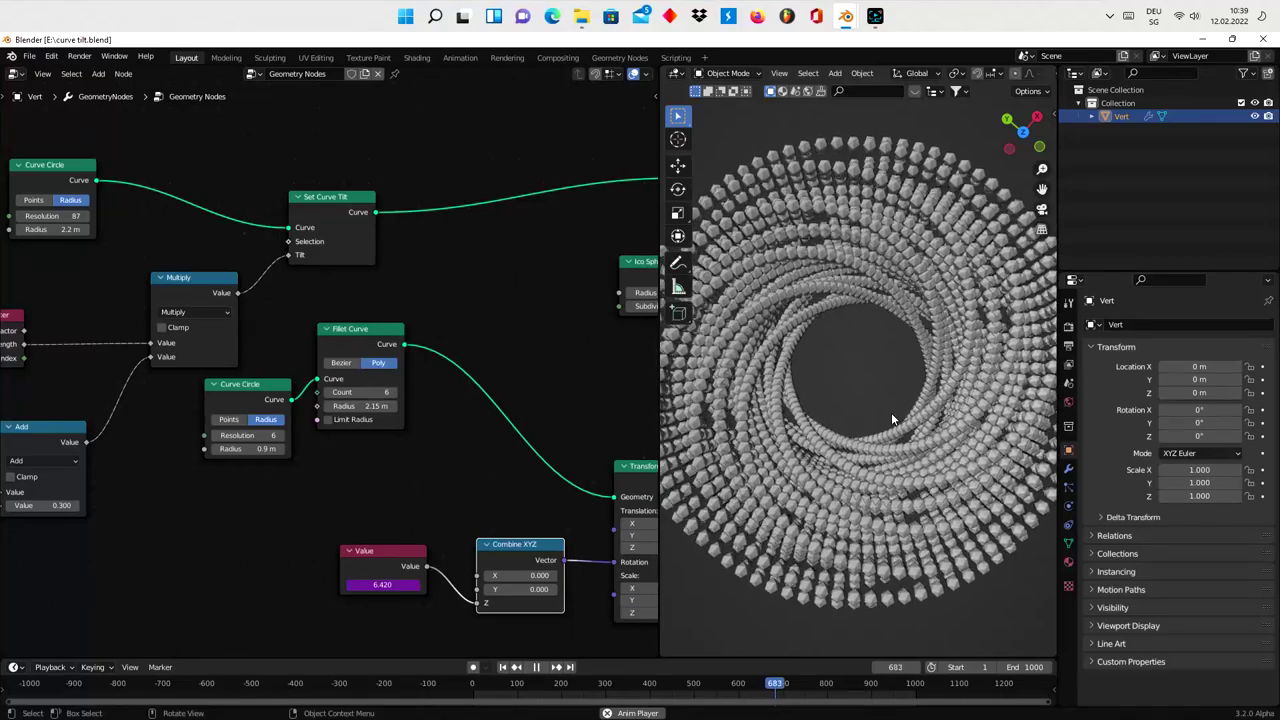
{"action": "key", "text": "KP_7"}
{"action": "mouse_move", "coordinate": [496, 418]}
{"action": "middle_mouse_down"}
{"action": "mouse_move", "coordinate": [428, 457]}
{"action": "mouse_move", "coordinate": [193, 481]}
{"action": "middle_mouse_up"}
{"action": "left_click_drag", "start_coordinate": [396, 317], "coordinate": [577, 354]}
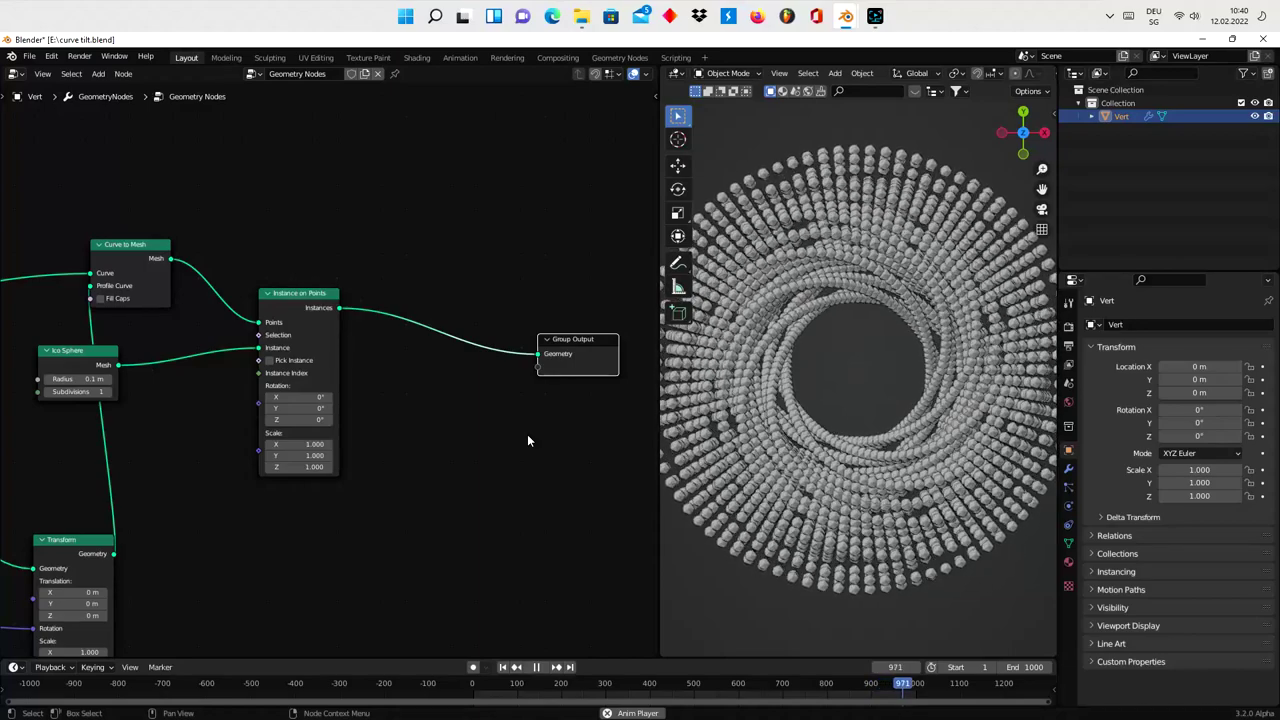
- Insert a Realize Instances node between Instance on Points and Group Output
{"action": "scroll", "coordinate": [521, 440], "scroll_direction": "up", "scroll_amount": 2}
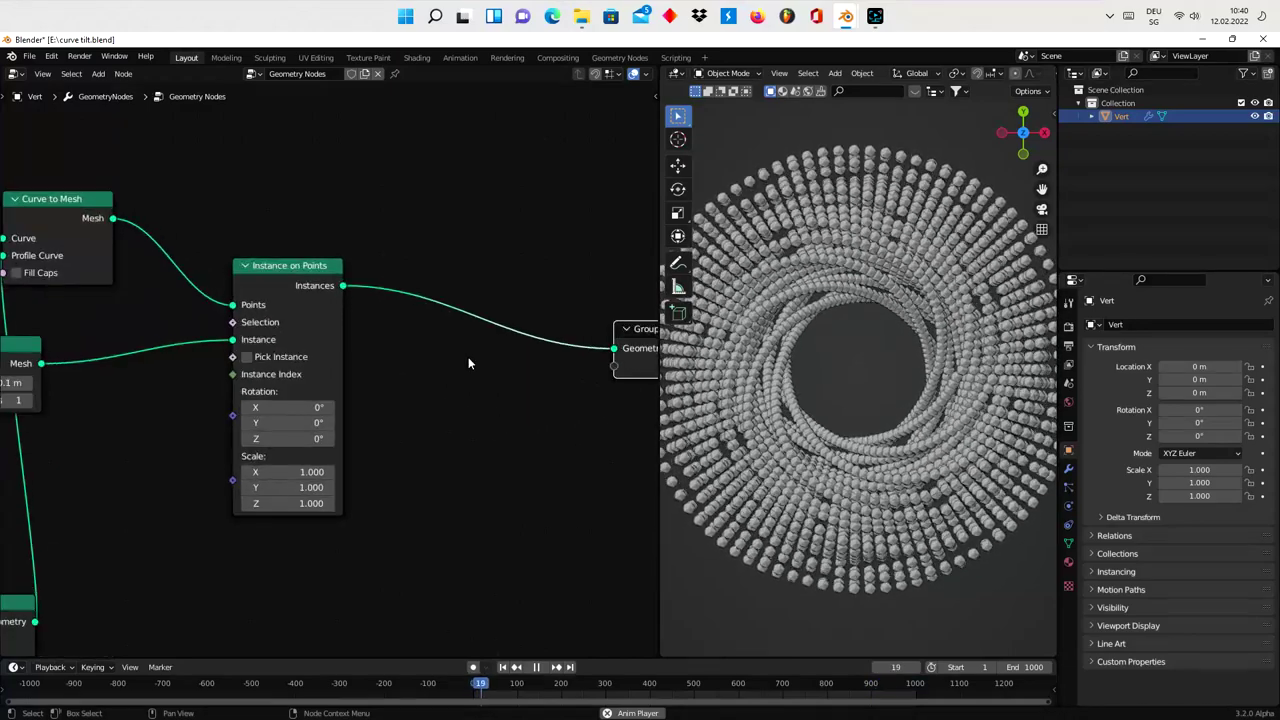
{"action": "scroll", "coordinate": [368, 418], "scroll_direction": "up", "scroll_amount": 2}
{"action": "key", "text": "shift+a"}
{"action": "left_click", "coordinate": [368, 414]}
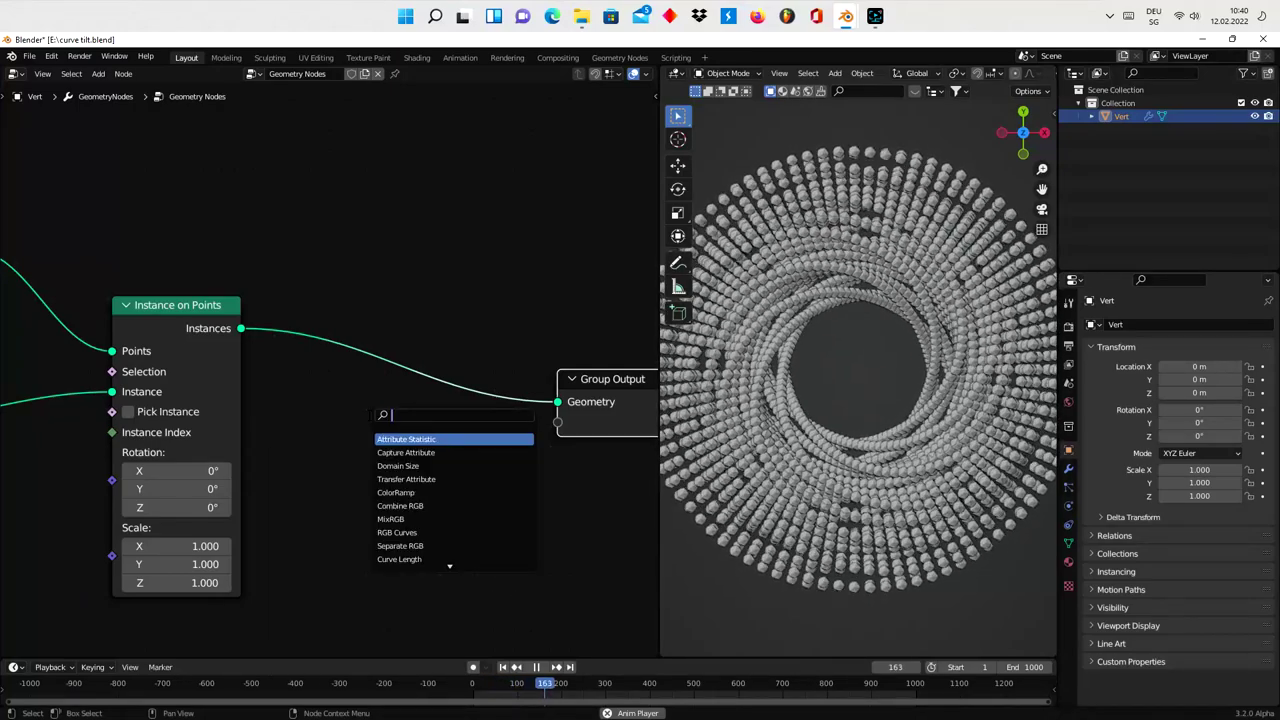
{"action": "type", "text": "r"}
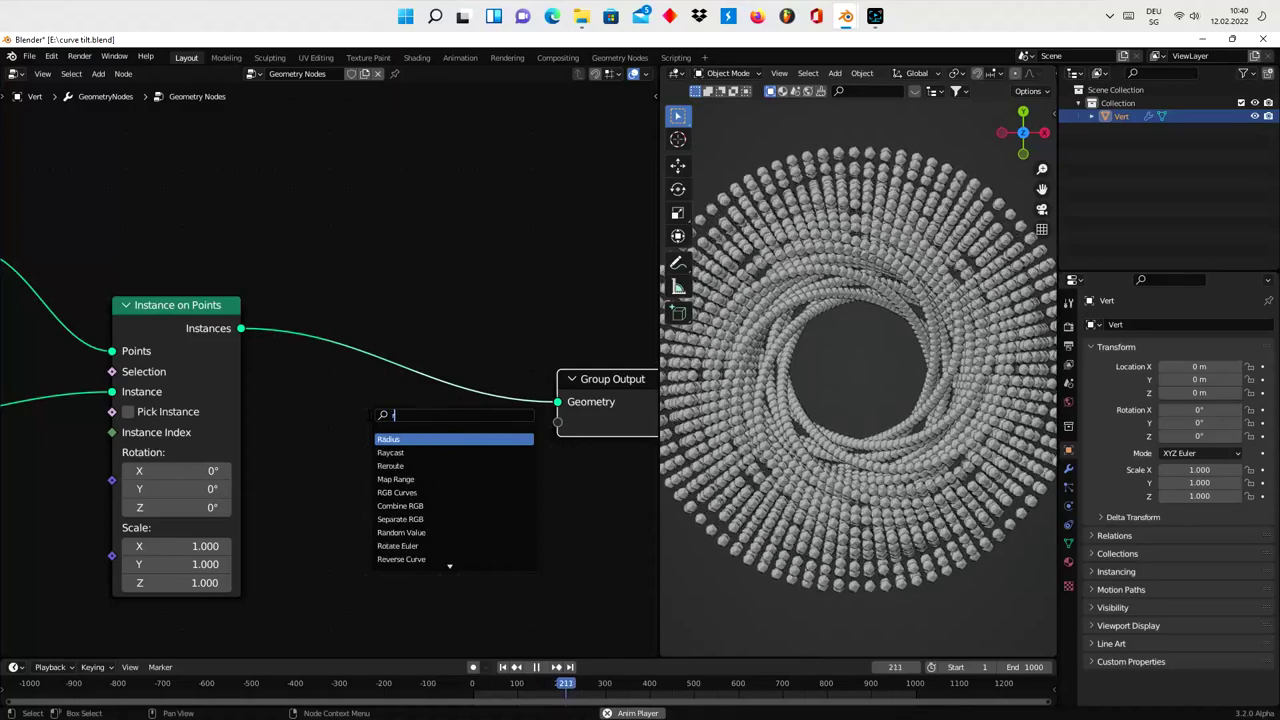
{"action": "type", "text": "eal"}
{"action": "key", "text": "Return"}
{"action": "left_click", "coordinate": [412, 480]}
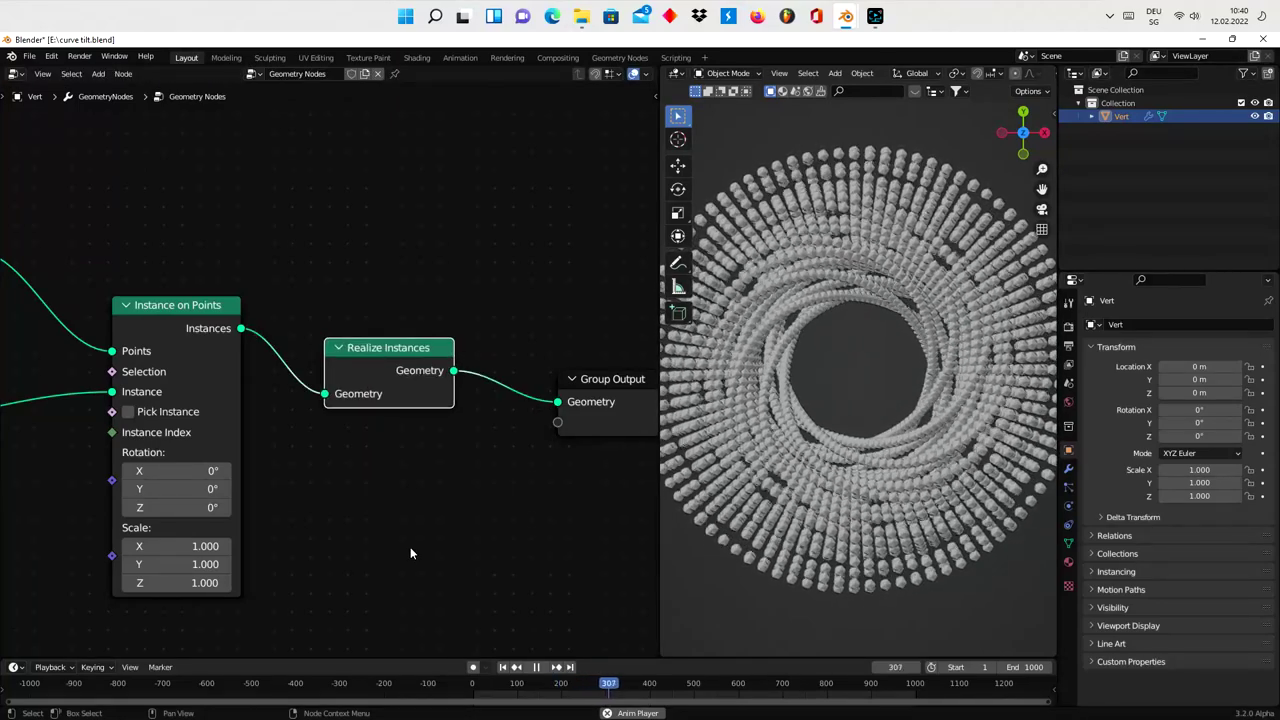
{"action": "scroll", "coordinate": [410, 553], "scroll_direction": "down", "scroll_amount": 1}
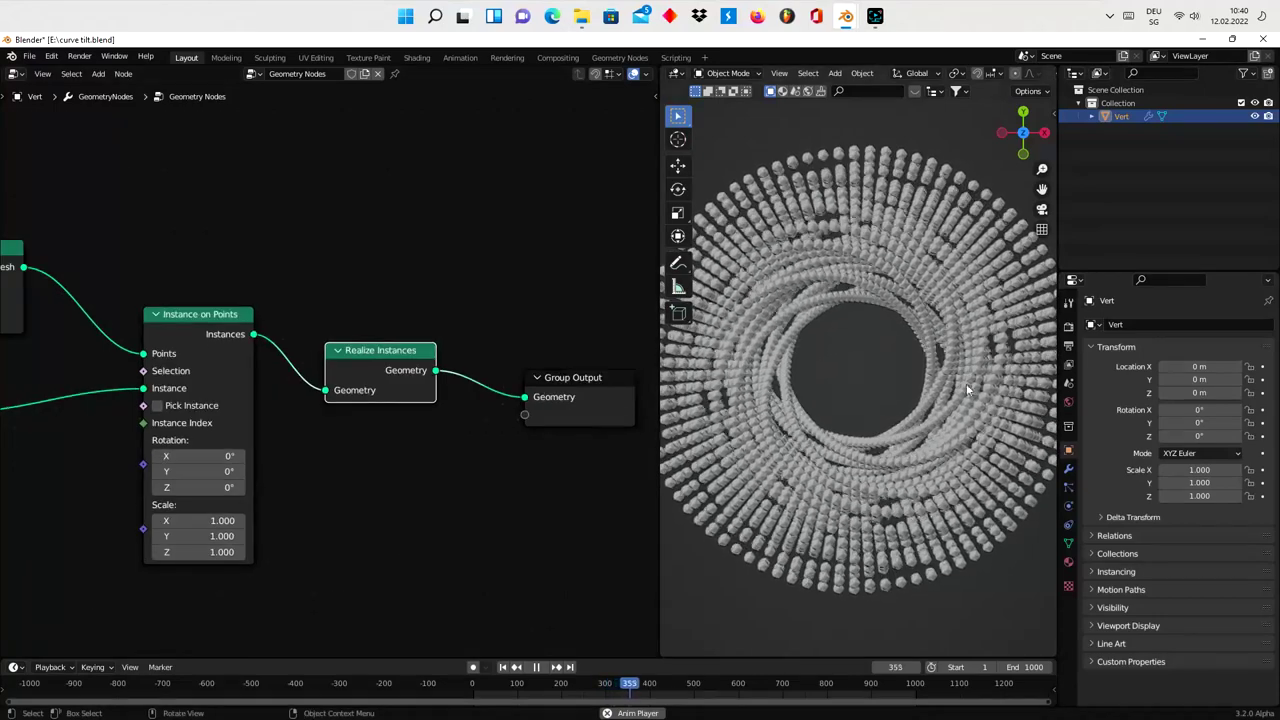
{"action": "key", "text": "shift+a"}
{"action": "mouse_move", "coordinate": [834, 375]}
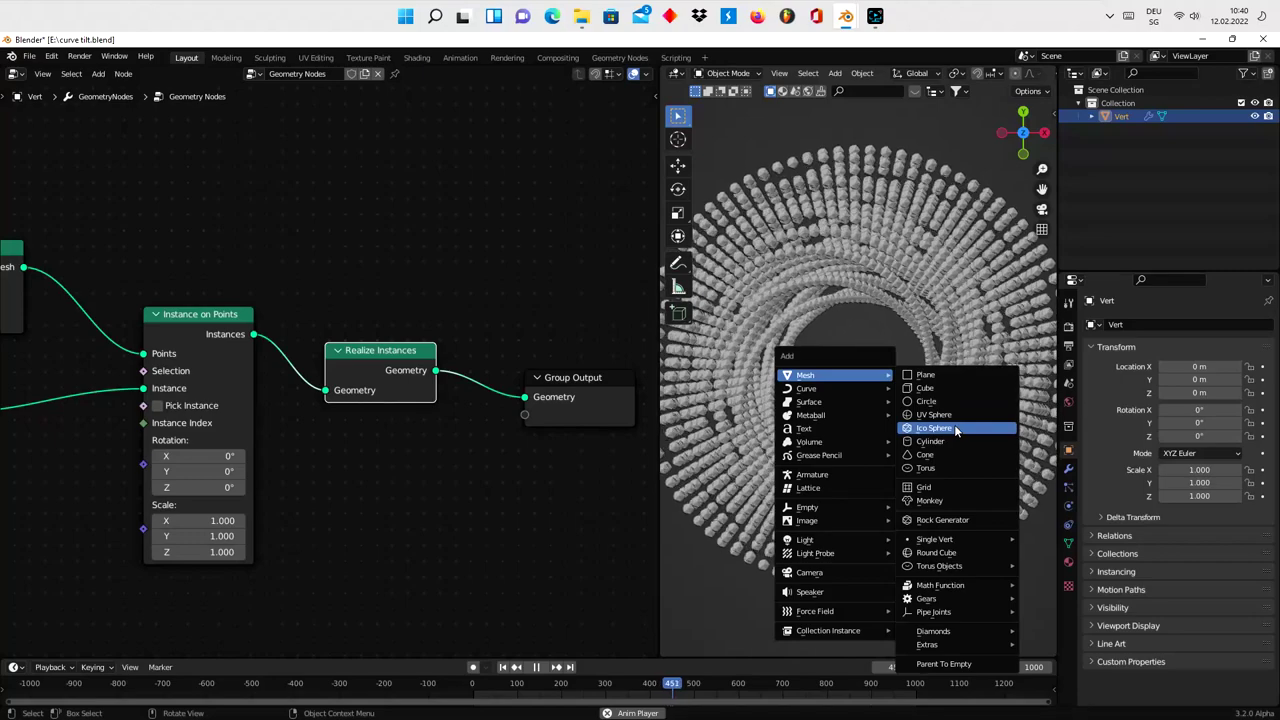
- Add an icosphere at the scene centre and scale it to about 1.196
{"action": "left_click", "coordinate": [933, 427]}
{"action": "key", "text": "s"}
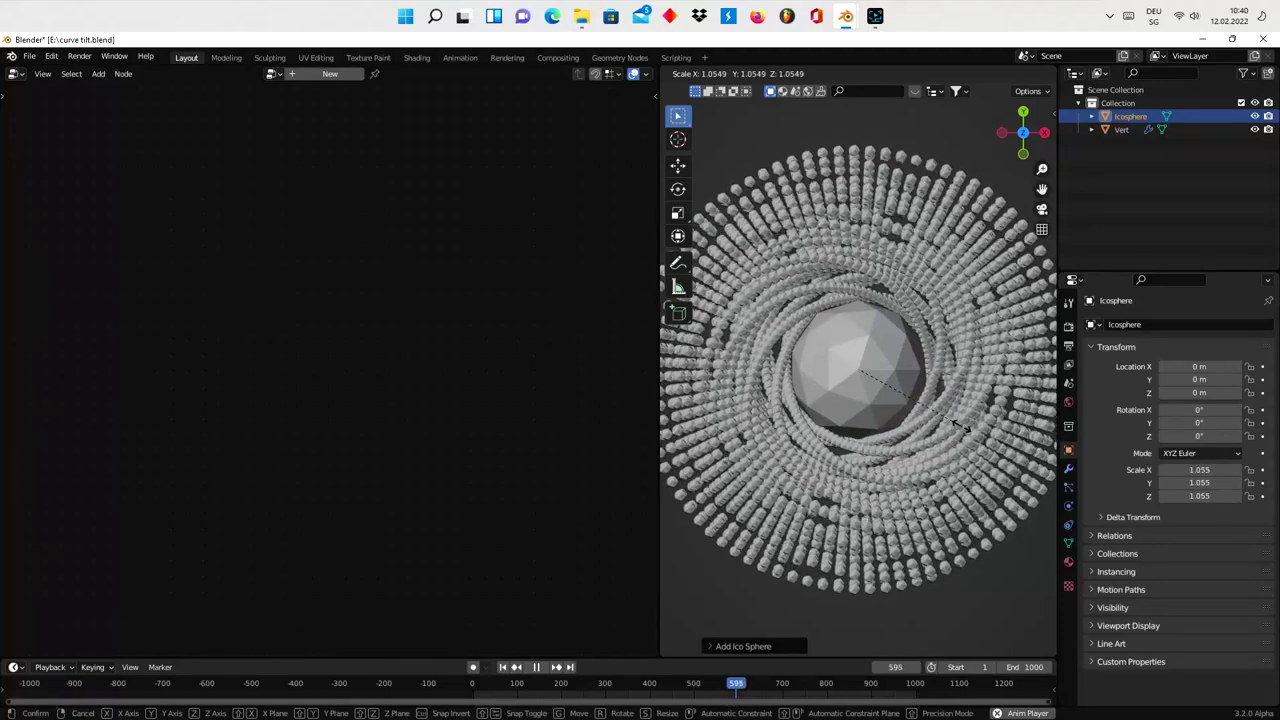
{"action": "left_click", "coordinate": [975, 437]}
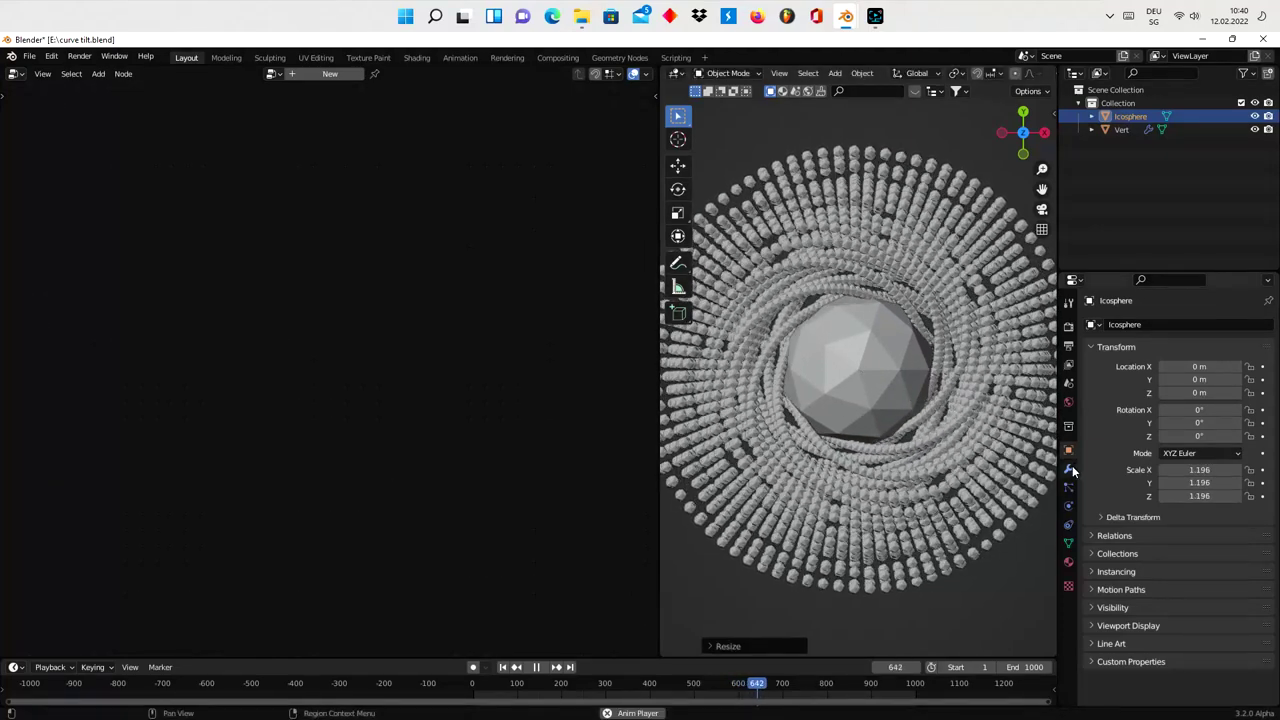
- Give the sphere a Subdivision Surface modifier with viewport level 2
{"action": "left_click", "coordinate": [1068, 468]}
{"action": "left_click", "coordinate": [1113, 324]}
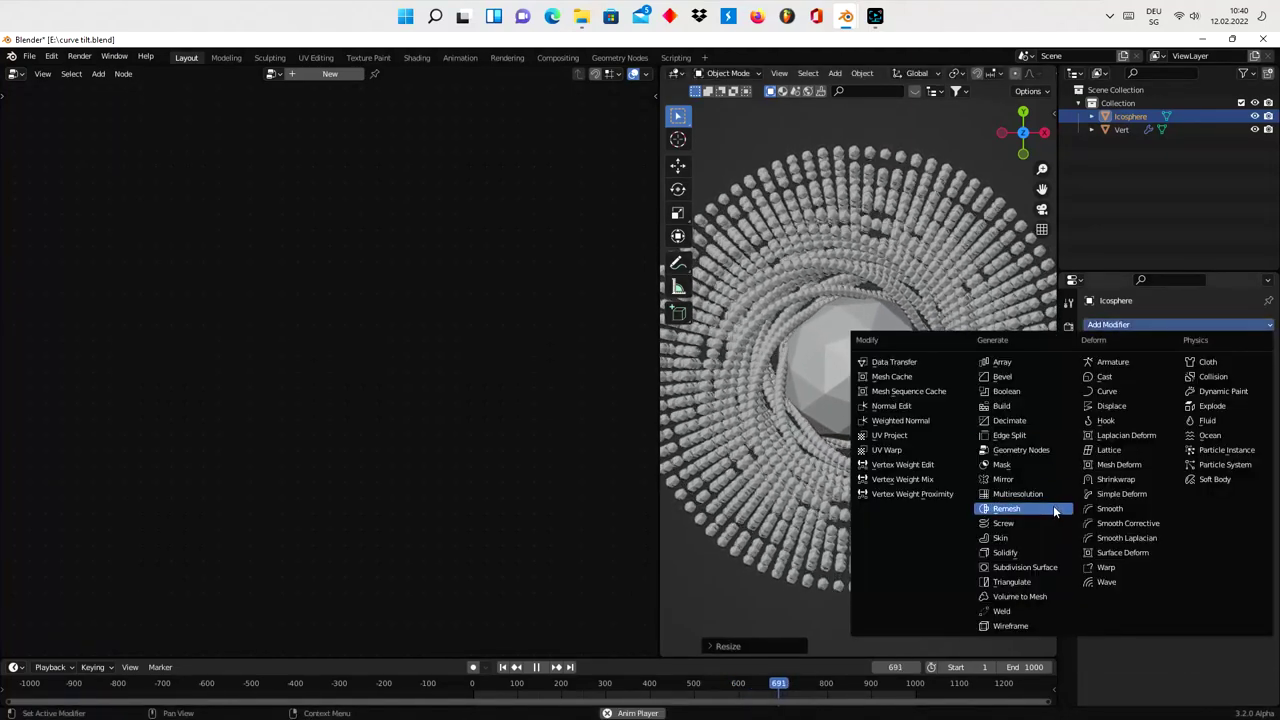
{"action": "left_click", "coordinate": [1048, 568]}
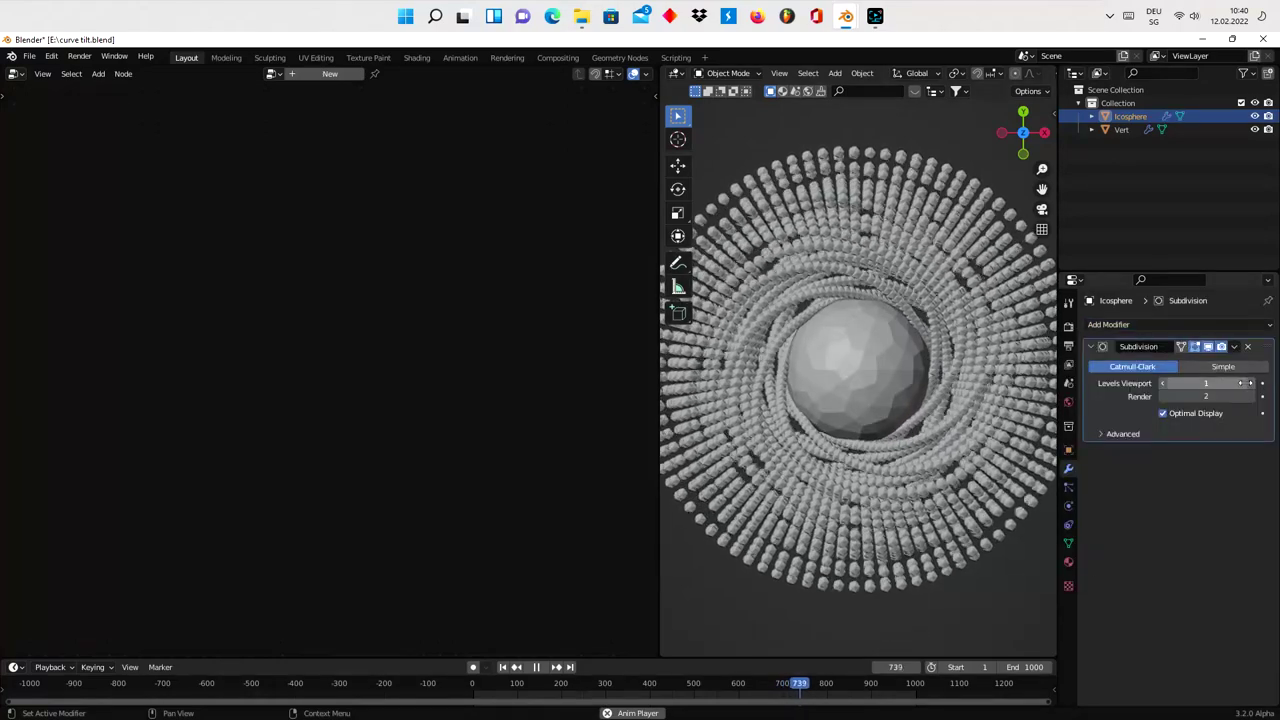
{"action": "left_click", "coordinate": [1250, 385]}
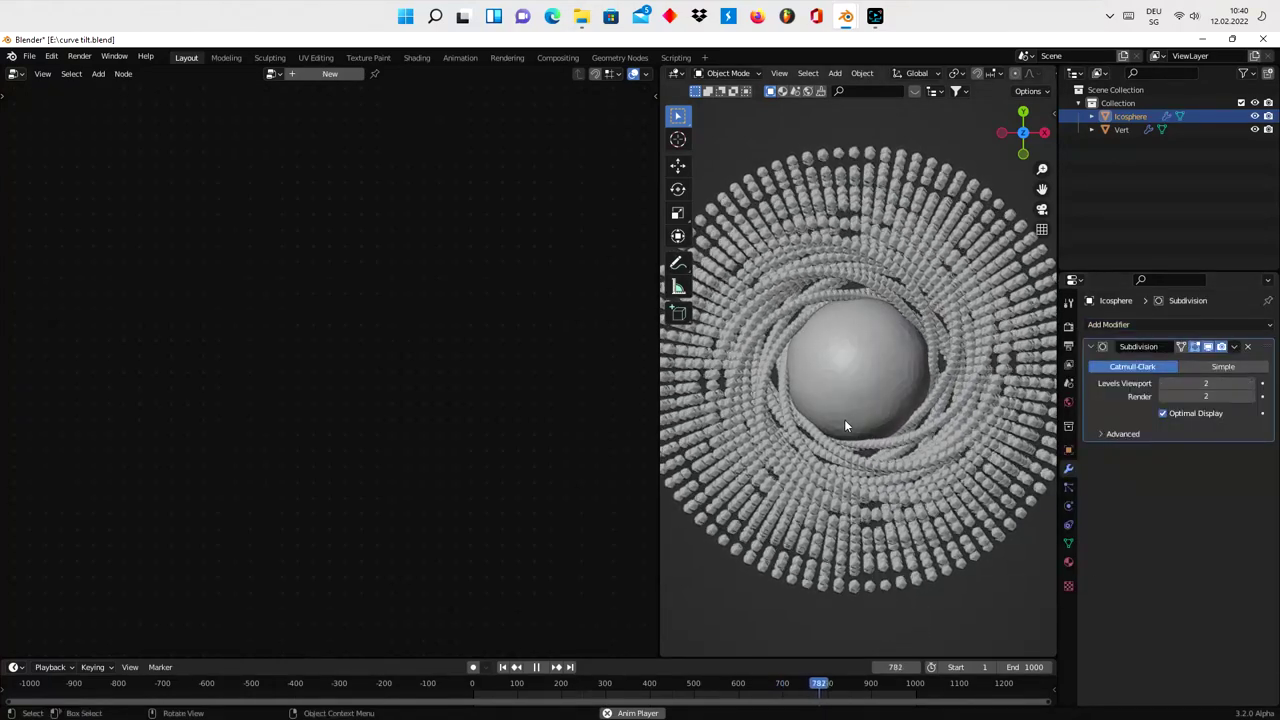
{"action": "left_click", "coordinate": [844, 424]}
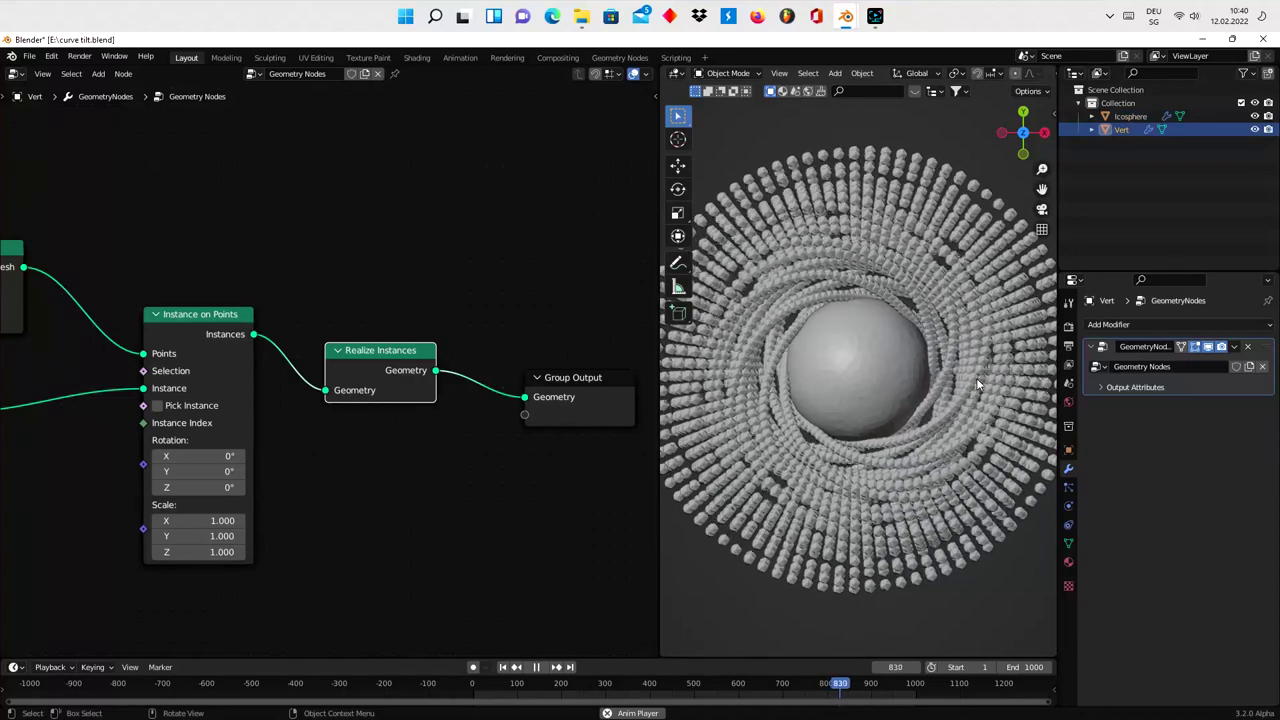
- Rename Vert to gnodes and Icosphere to target in the Outliner, then reselect gnodes
{"action": "double_click", "coordinate": [1120, 130]}
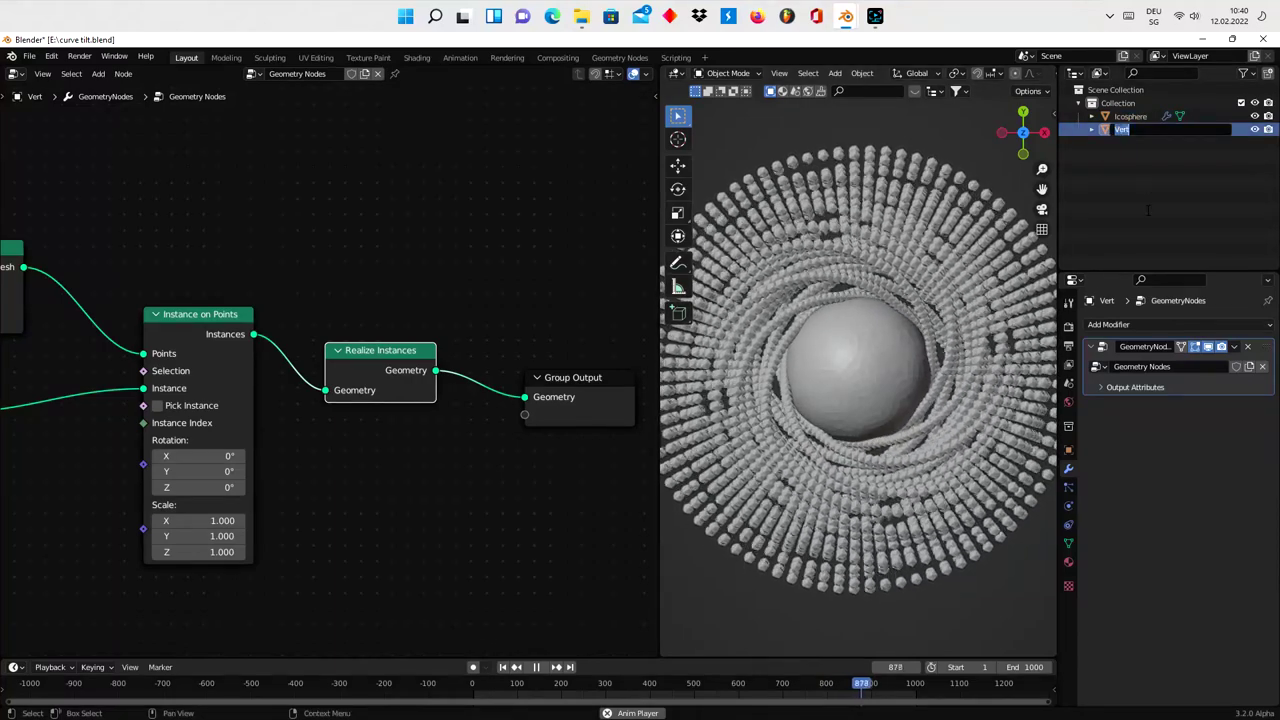
{"action": "type", "text": "gr"}
{"action": "type", "text": "odes"}
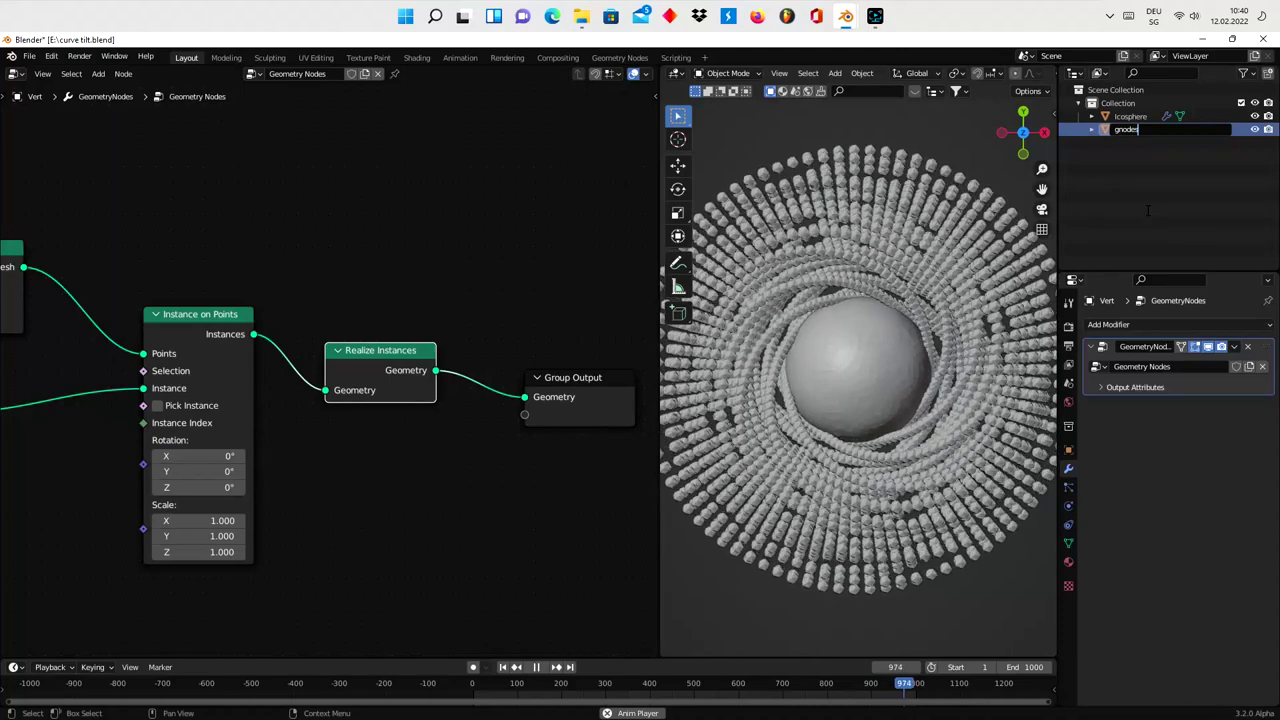
{"action": "key", "text": "Return"}
{"action": "double_click", "coordinate": [1133, 130]}
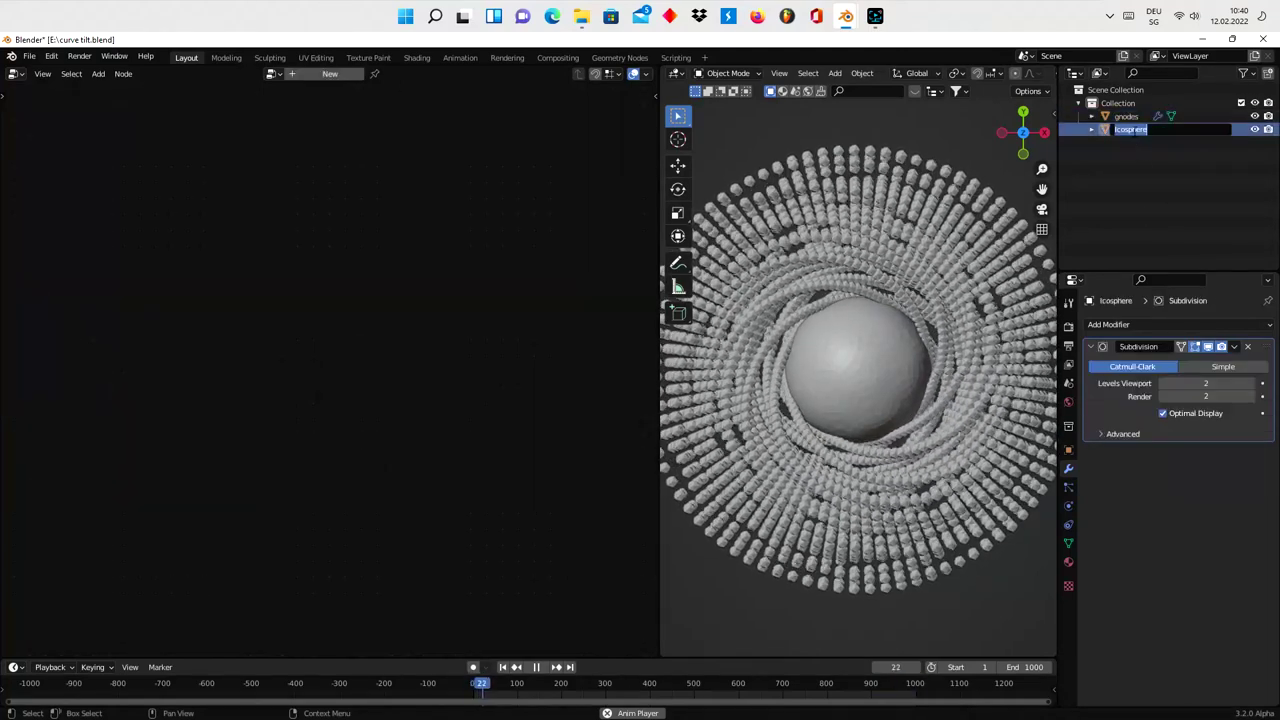
{"action": "type", "text": "target"}
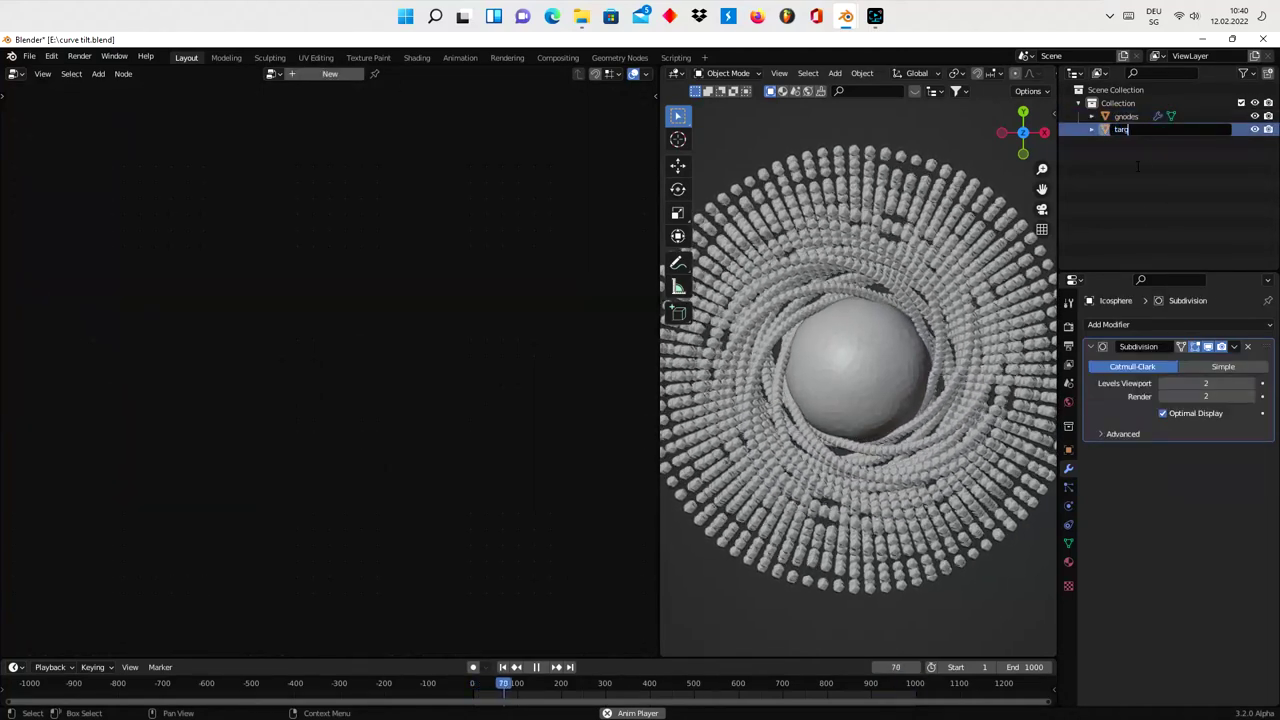
{"action": "key", "text": "Return"}
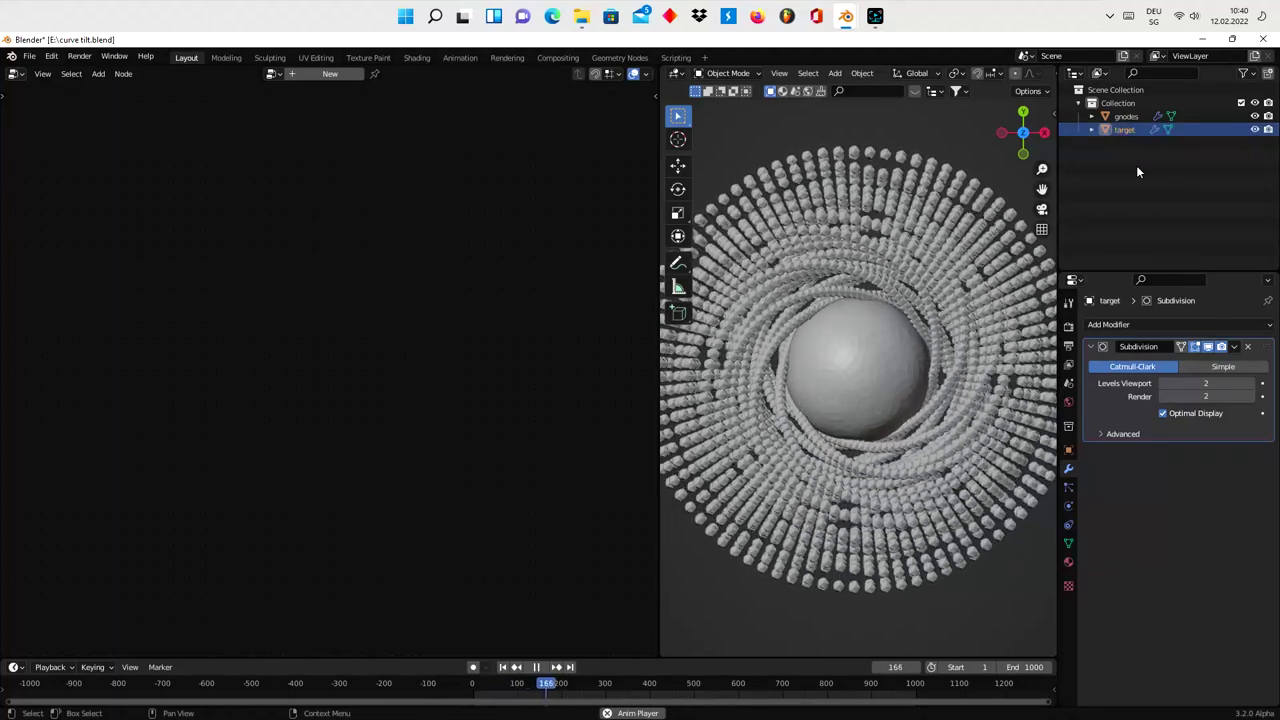
{"action": "left_click", "coordinate": [1128, 117]}
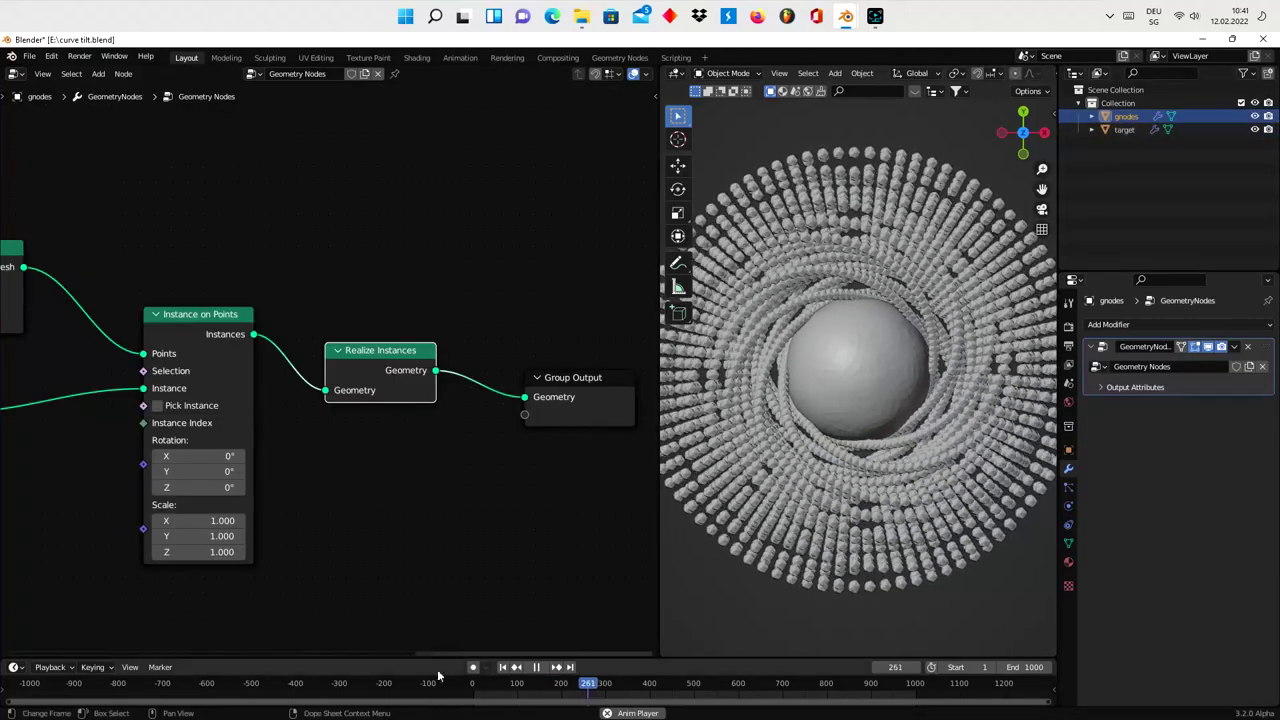
- Add an Object Info node for target, shifting Realize Instances and Instance on Points right
{"action": "scroll", "coordinate": [368, 518], "scroll_direction": "down", "scroll_amount": 2}
{"action": "middle_click_drag", "start_coordinate": [368, 518], "coordinate": [503, 409]}
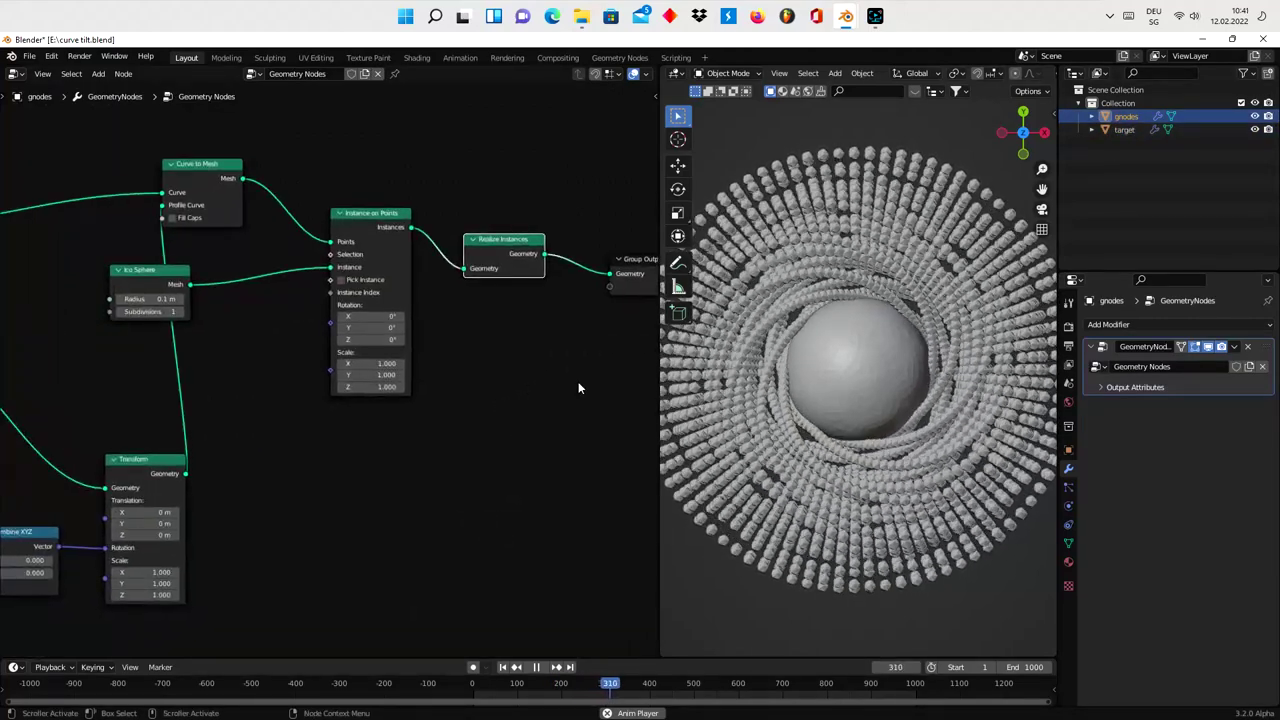
{"action": "left_click", "coordinate": [1134, 129]}
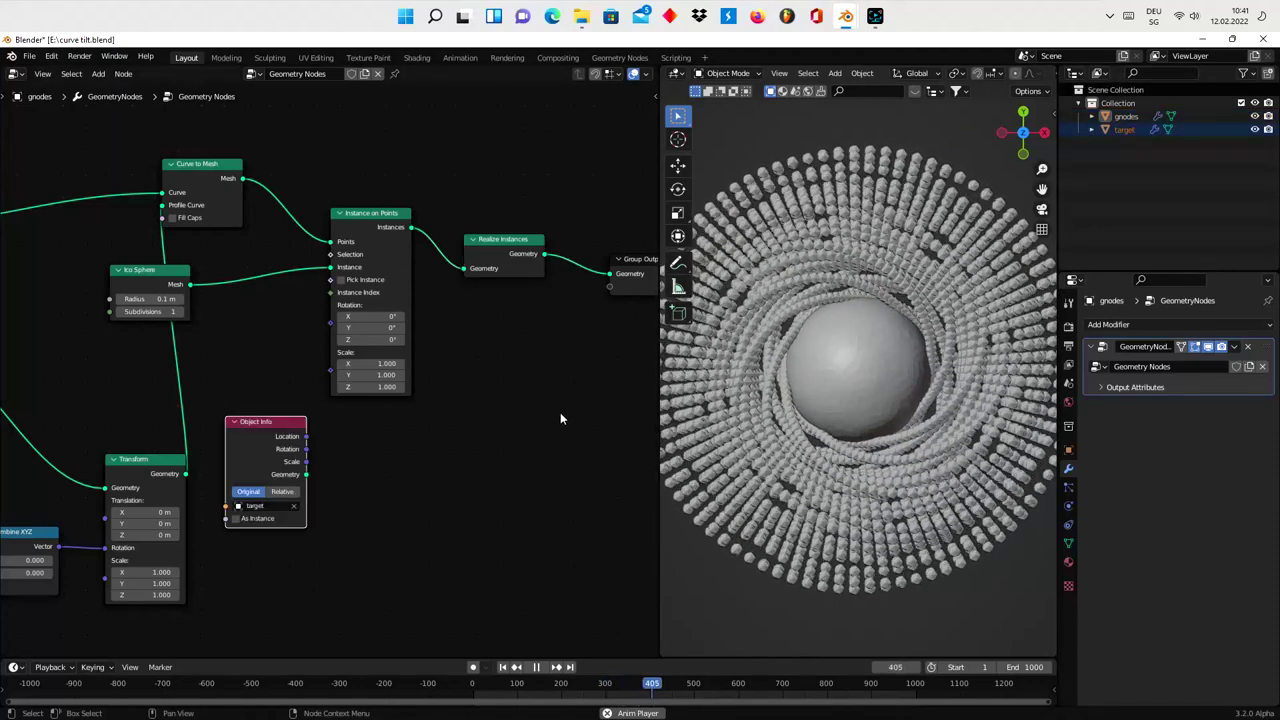
{"action": "mouse_move", "coordinate": [560, 420]}
{"action": "middle_mouse_down"}
{"action": "mouse_move", "coordinate": [309, 434]}
{"action": "mouse_move", "coordinate": [428, 298]}
{"action": "middle_mouse_up"}
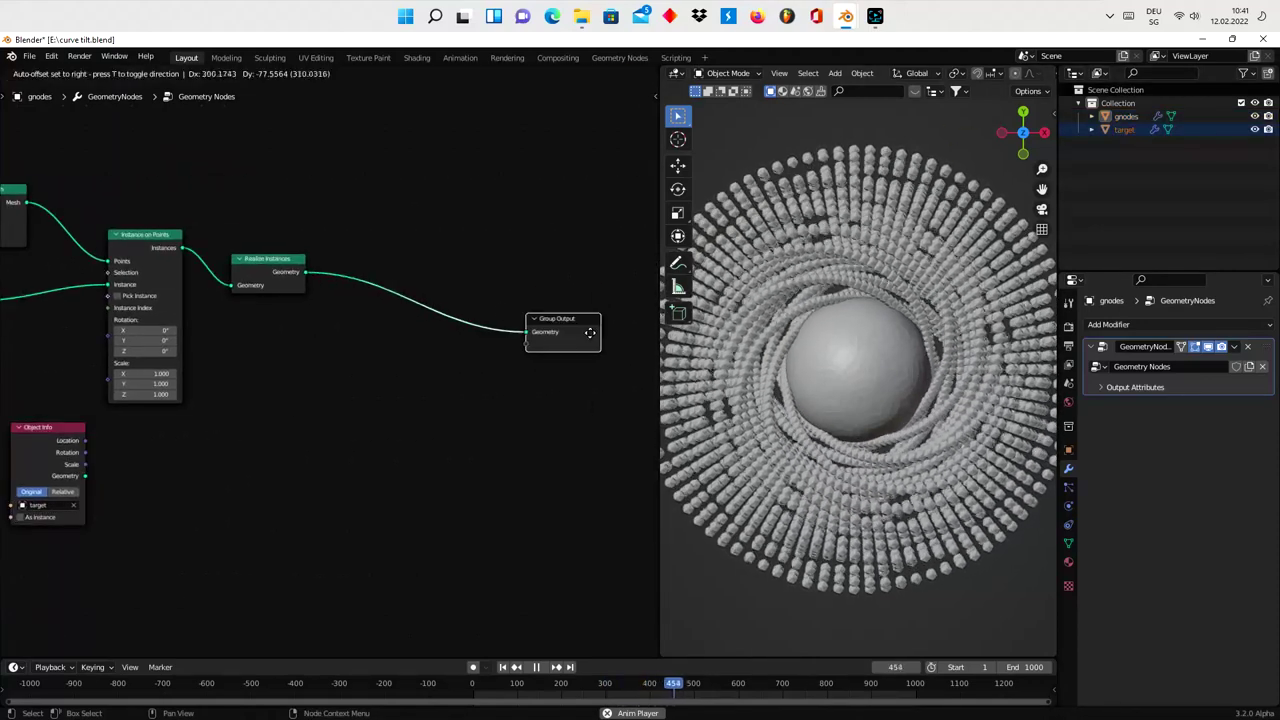
{"action": "left_click_drag", "start_coordinate": [275, 268], "coordinate": [466, 304]}
{"action": "left_click_drag", "start_coordinate": [153, 257], "coordinate": [356, 233]}
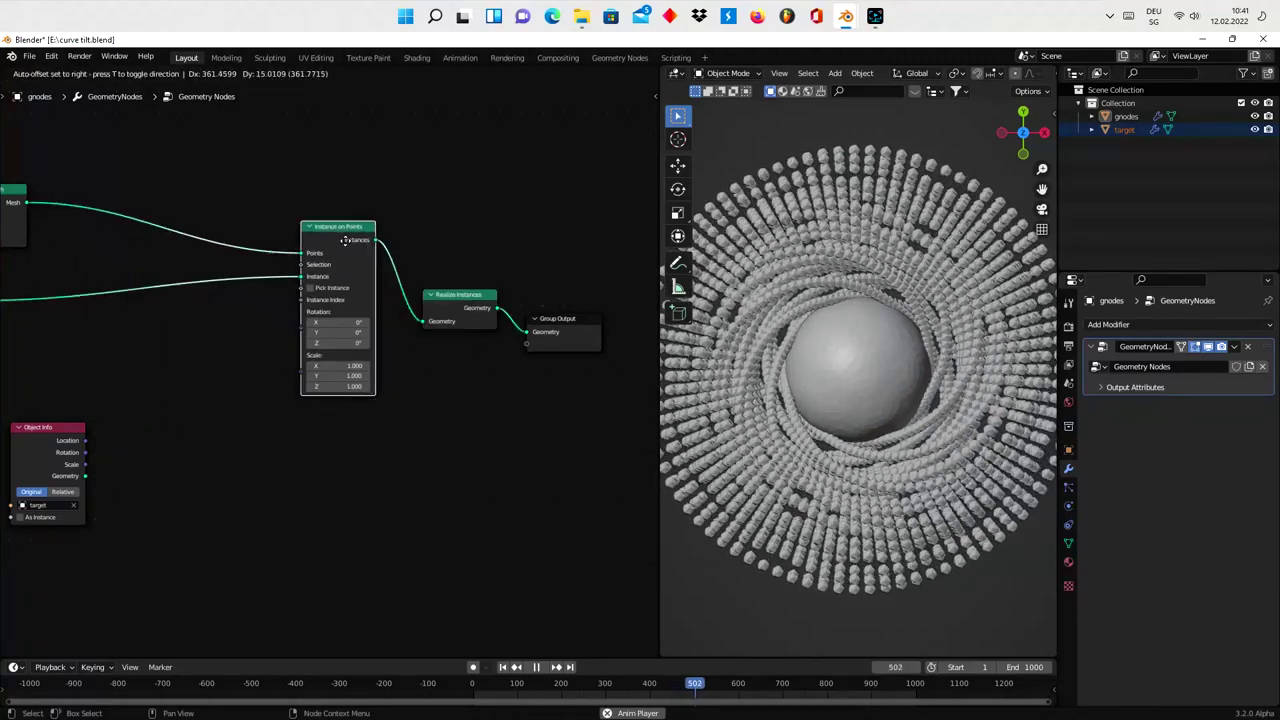
{"action": "scroll", "coordinate": [275, 489], "scroll_direction": "up", "scroll_amount": 2}
{"action": "middle_click_drag", "start_coordinate": [275, 489], "coordinate": [406, 353]}
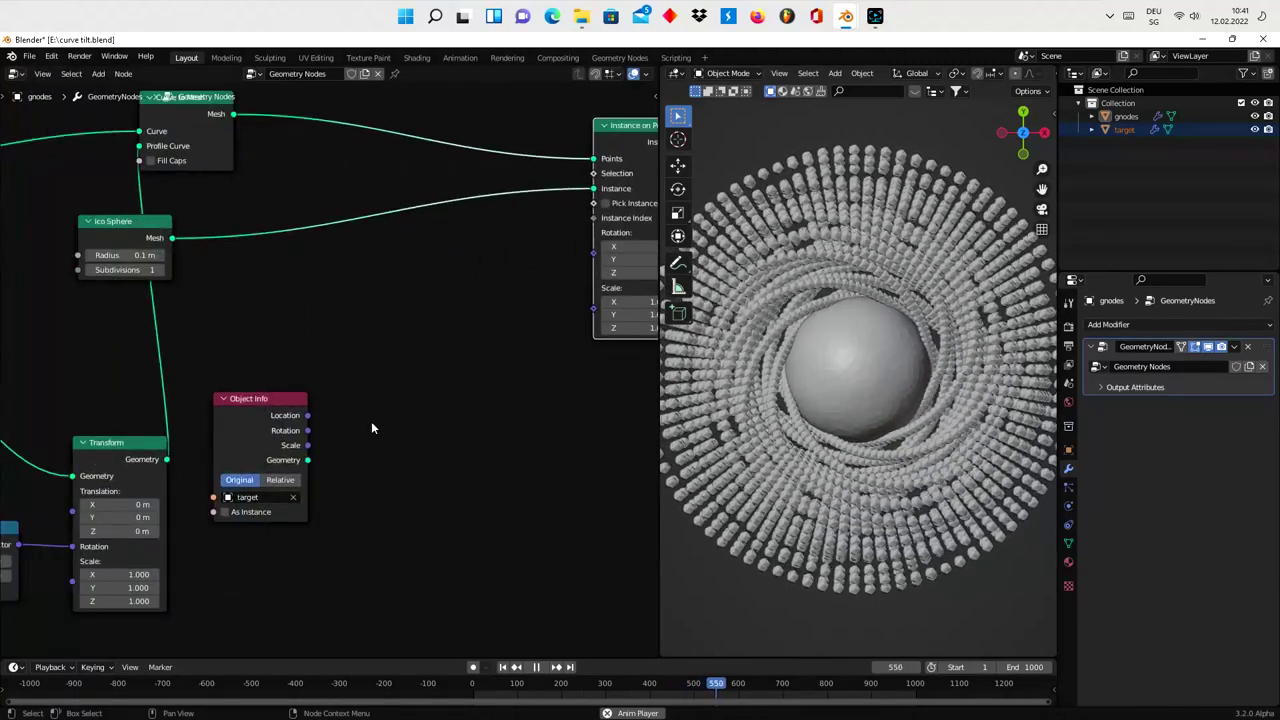
{"action": "middle_click_drag", "start_coordinate": [371, 421], "coordinate": [302, 463]}
{"action": "scroll", "coordinate": [273, 452], "scroll_direction": "up", "scroll_amount": 1}
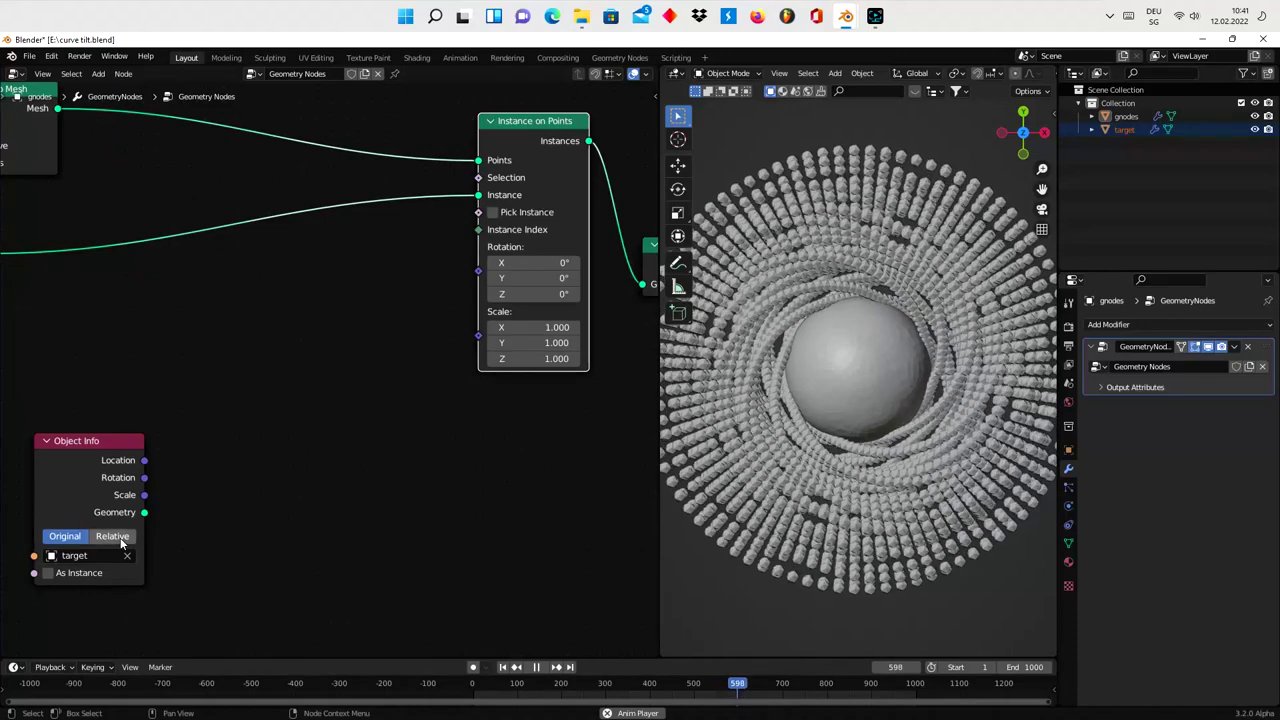
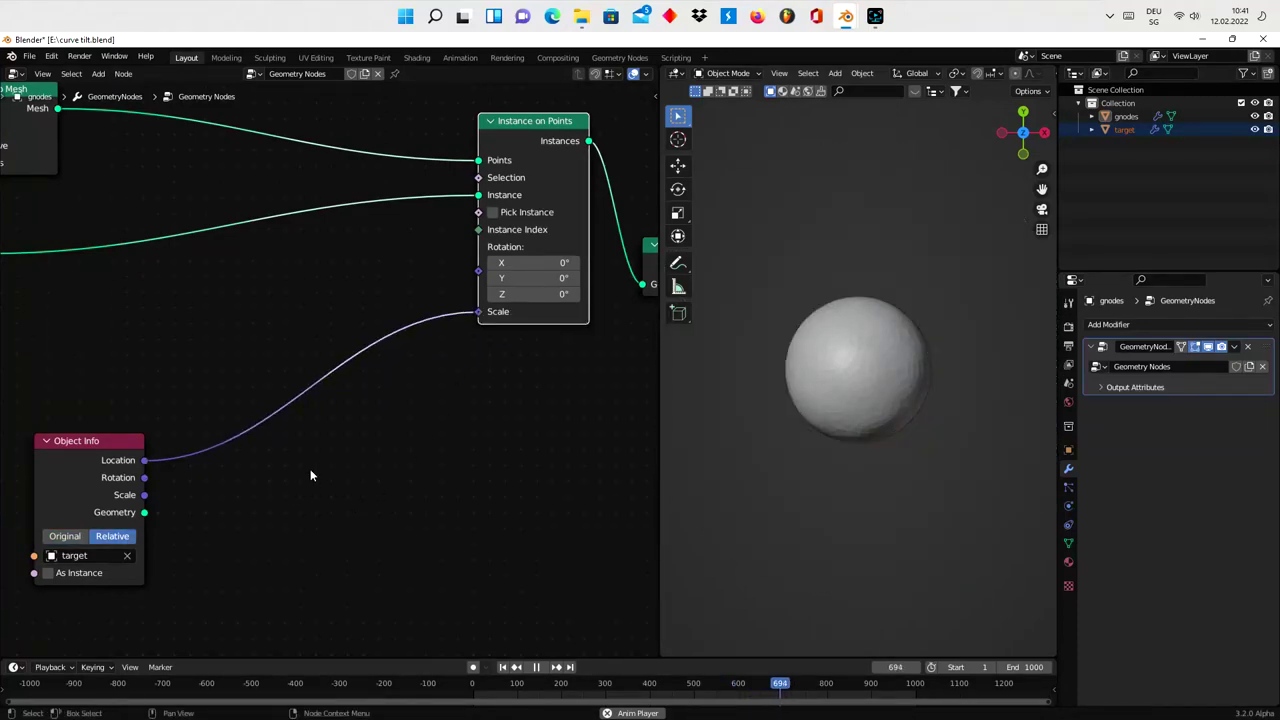
- Insert a Vector Math node on the Location–Scale link, align it, and search for a Position node
{"action": "key", "text": "shift+a"}
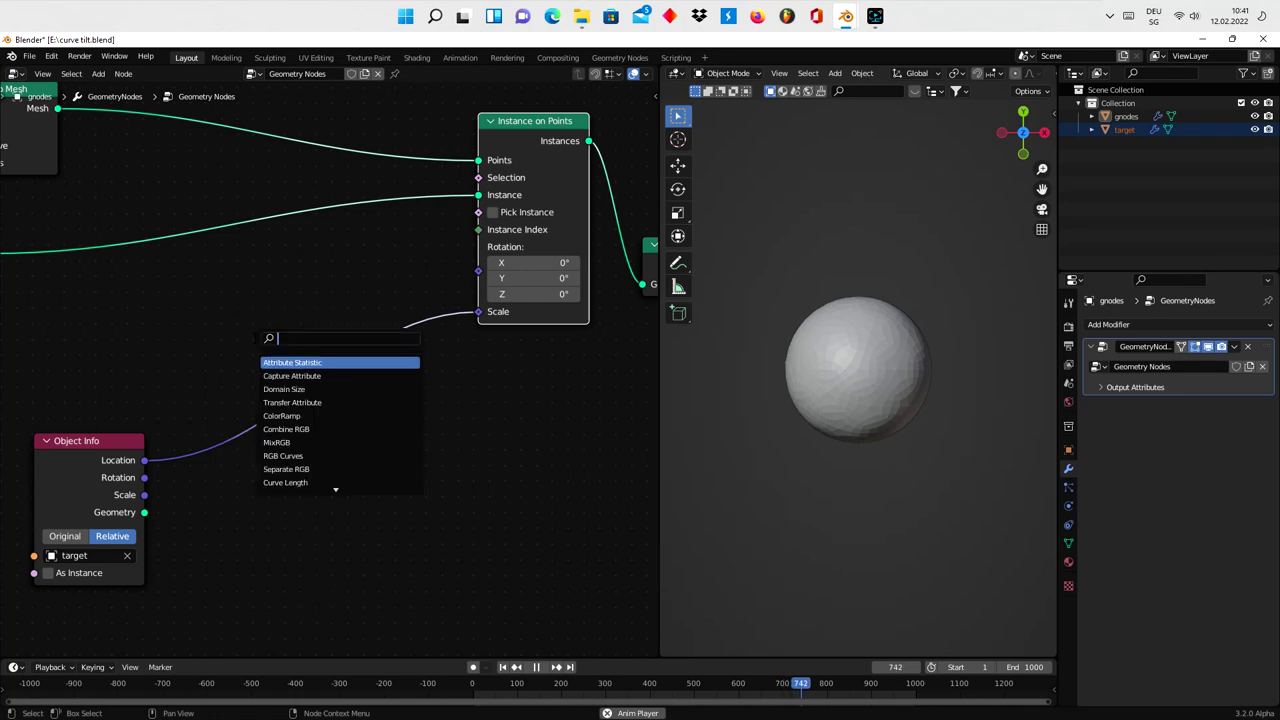
{"action": "left_click", "coordinate": [284, 376]}
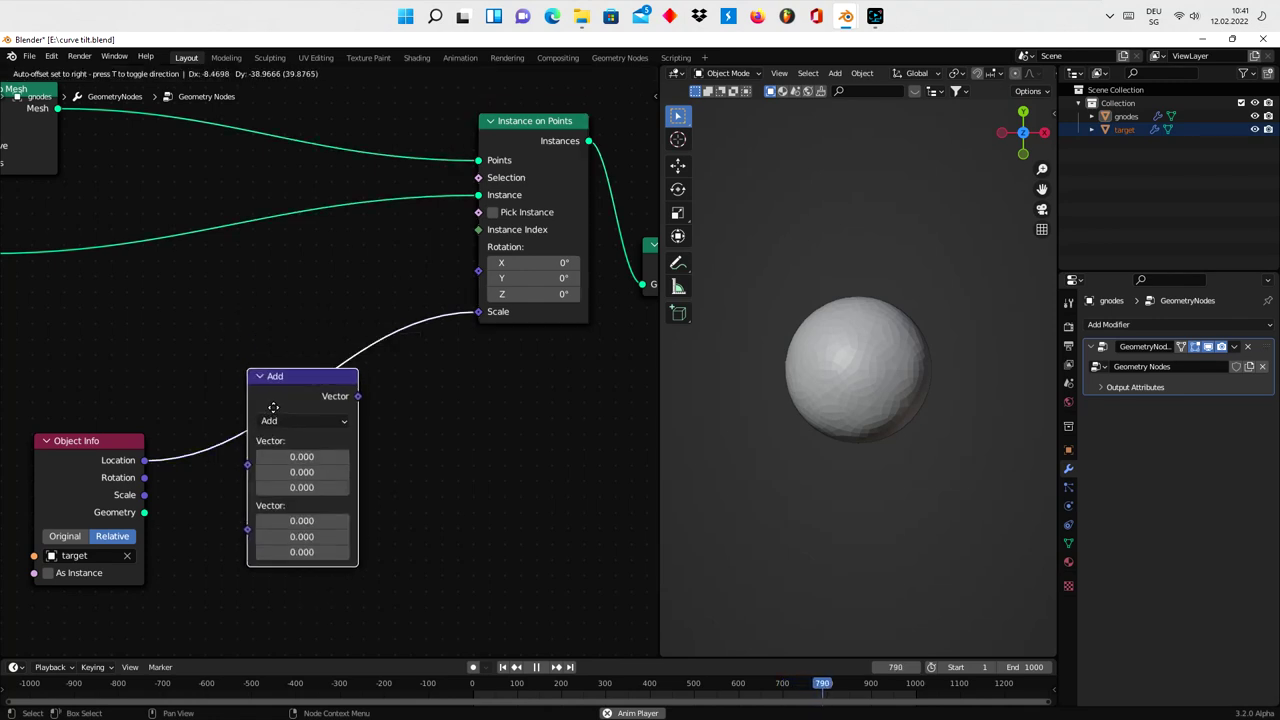
{"action": "left_click", "coordinate": [276, 463]}
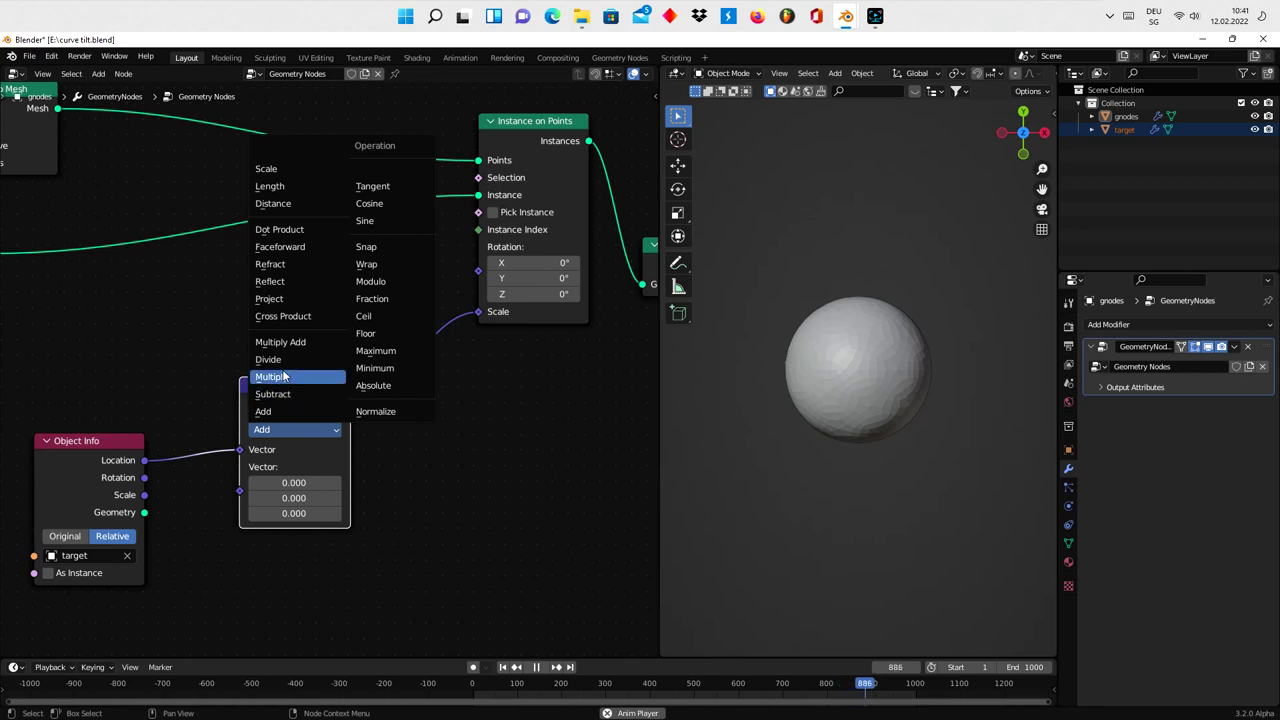
{"action": "left_click_drag", "start_coordinate": [304, 398], "coordinate": [321, 305]}
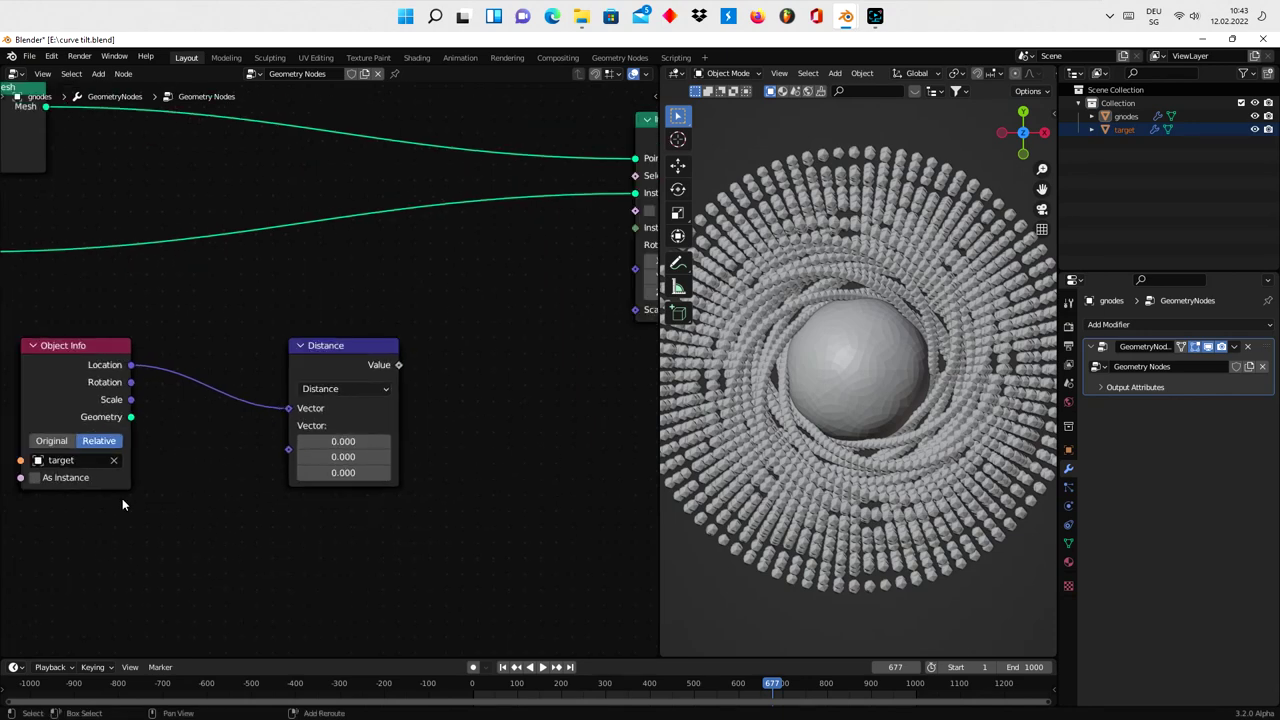
{"action": "left_click", "coordinate": [111, 443]}
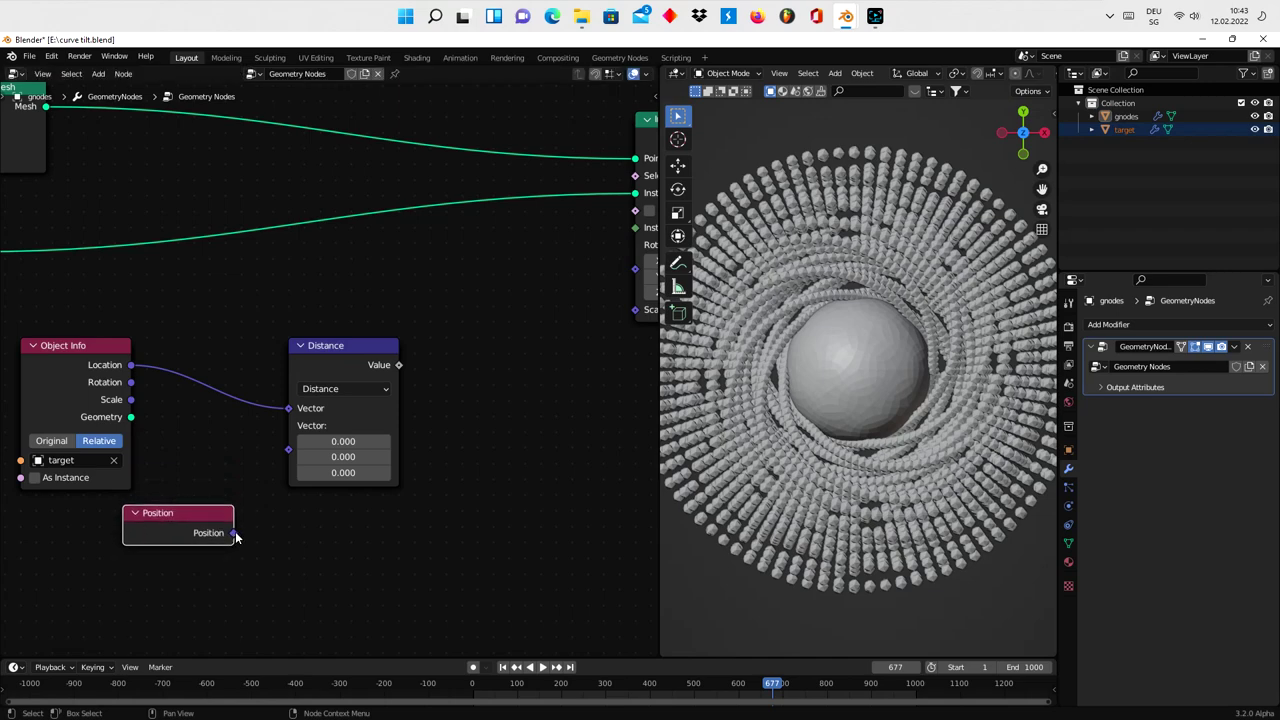
{"action": "scroll", "coordinate": [455, 403], "scroll_direction": "down", "scroll_amount": 1}
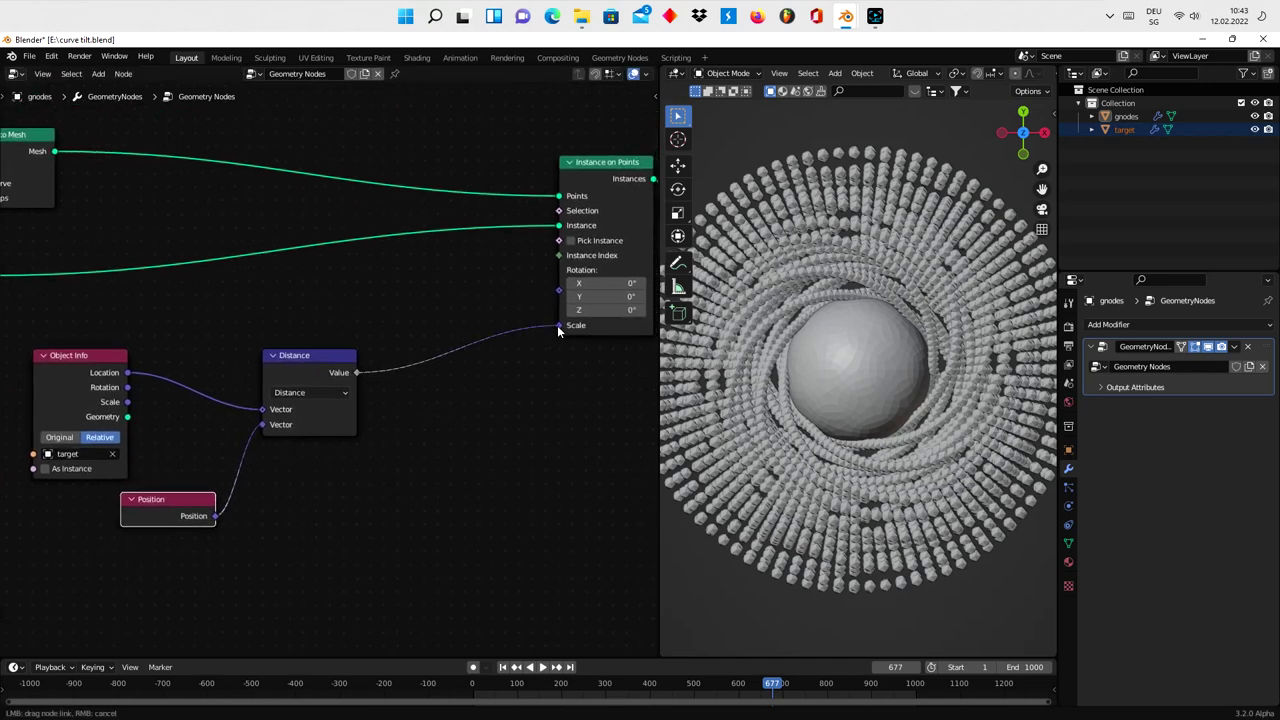
- Feed the Distance value into instance Scale and insert a duplicate of the Distance node on that link
{"action": "left_click_drag", "start_coordinate": [558, 328], "coordinate": [558, 325]}
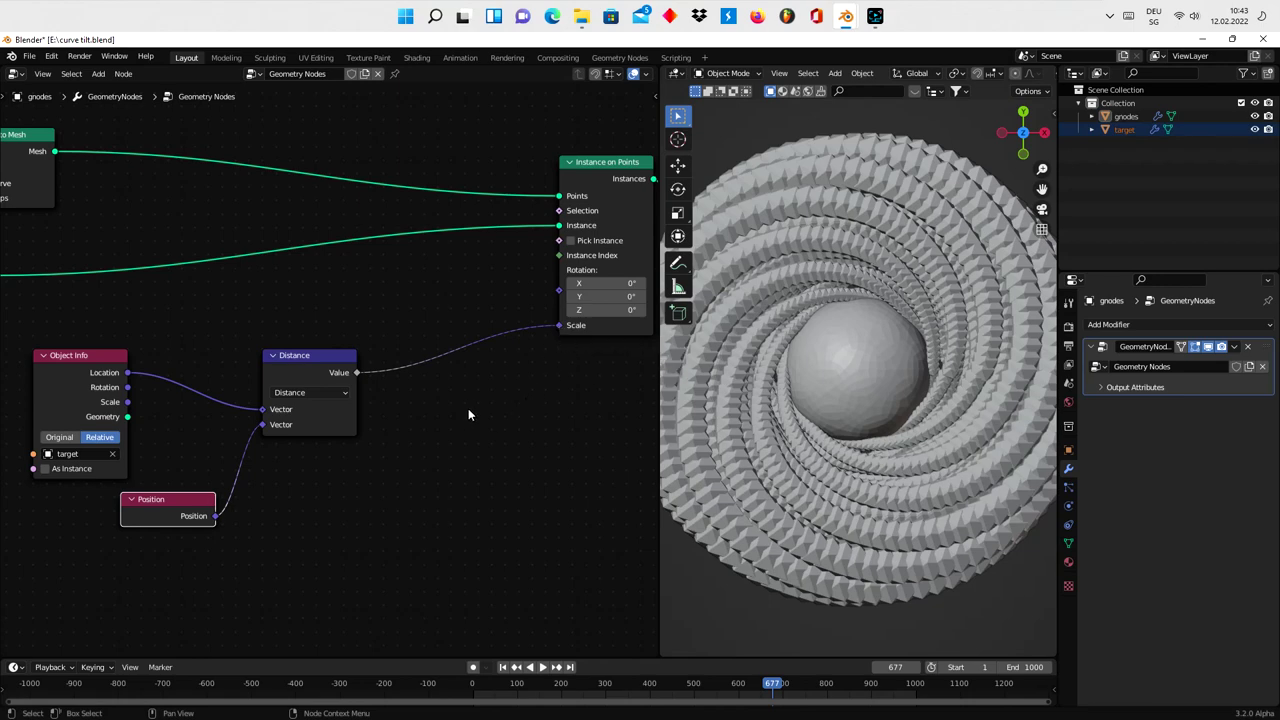
{"action": "left_click", "coordinate": [320, 373]}
{"action": "right_click", "coordinate": [320, 373]}
{"action": "left_click", "coordinate": [258, 350]}
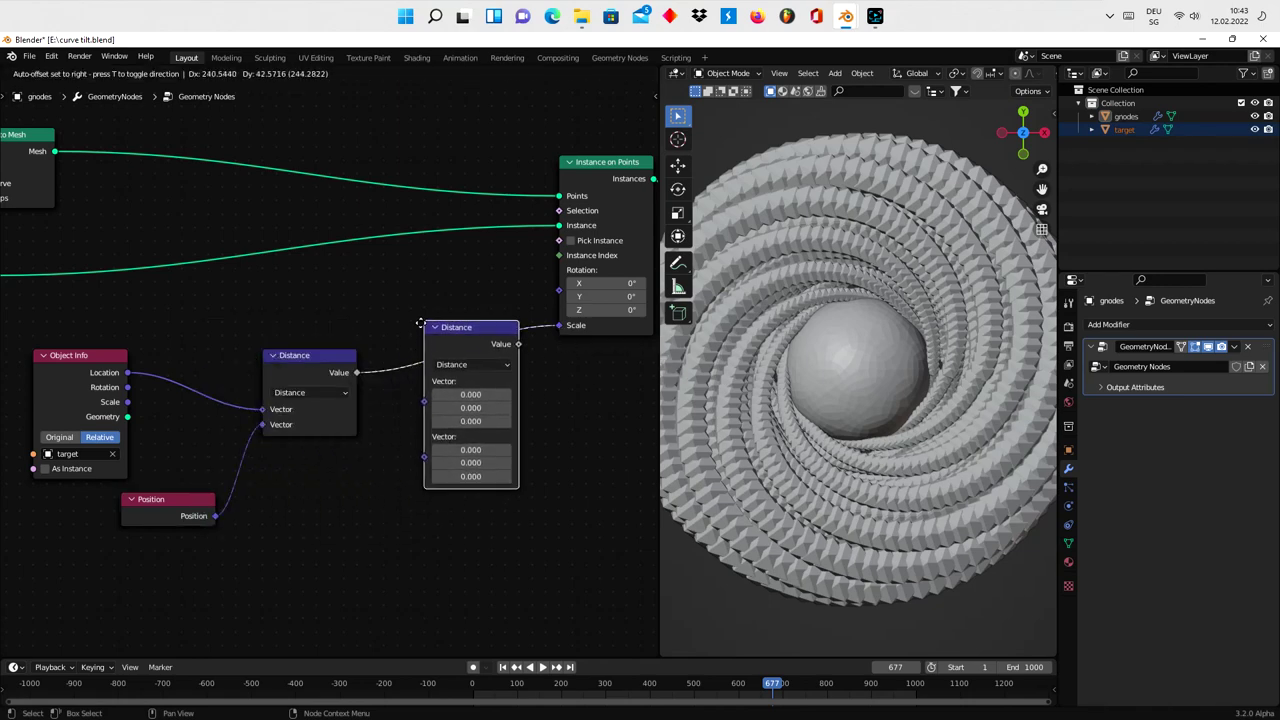
{"action": "left_click", "coordinate": [458, 388]}
- Switch the copy to Scale, connect it to instance Scale, and set its factor to 0.600
{"action": "left_click", "coordinate": [452, 365]}
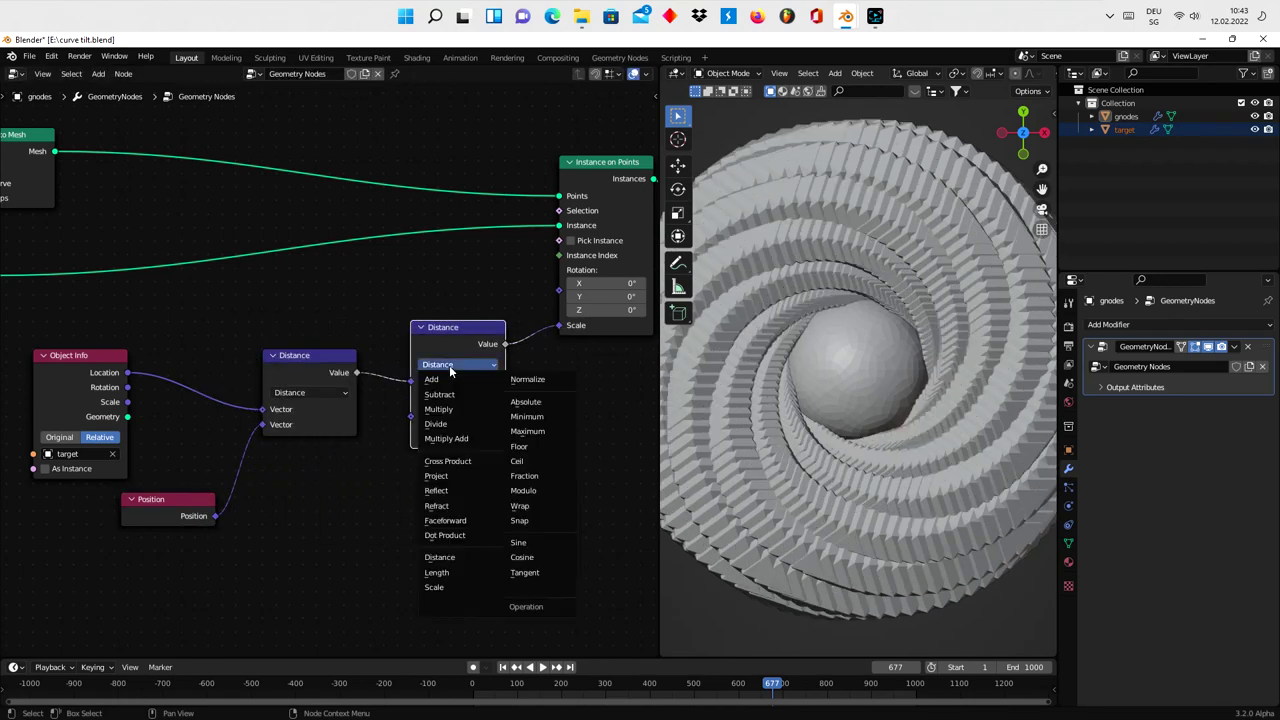
{"action": "left_click", "coordinate": [430, 587]}
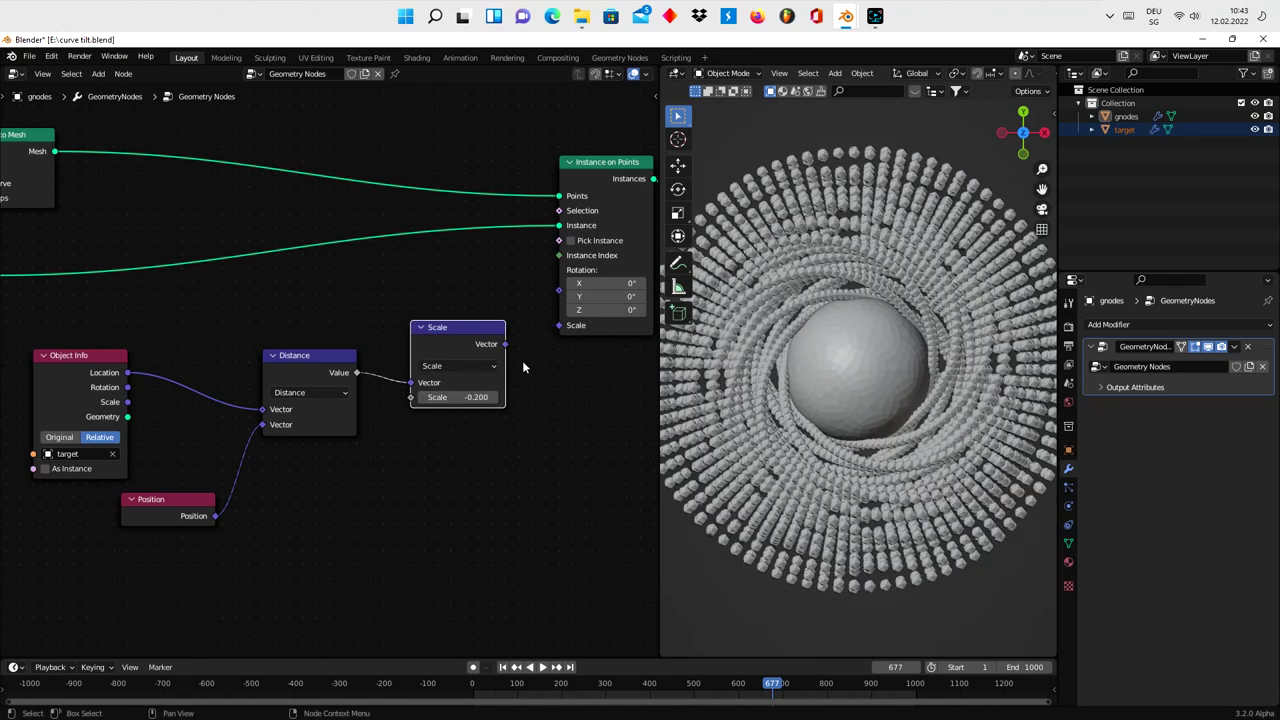
{"action": "left_click_drag", "start_coordinate": [567, 328], "coordinate": [560, 326]}
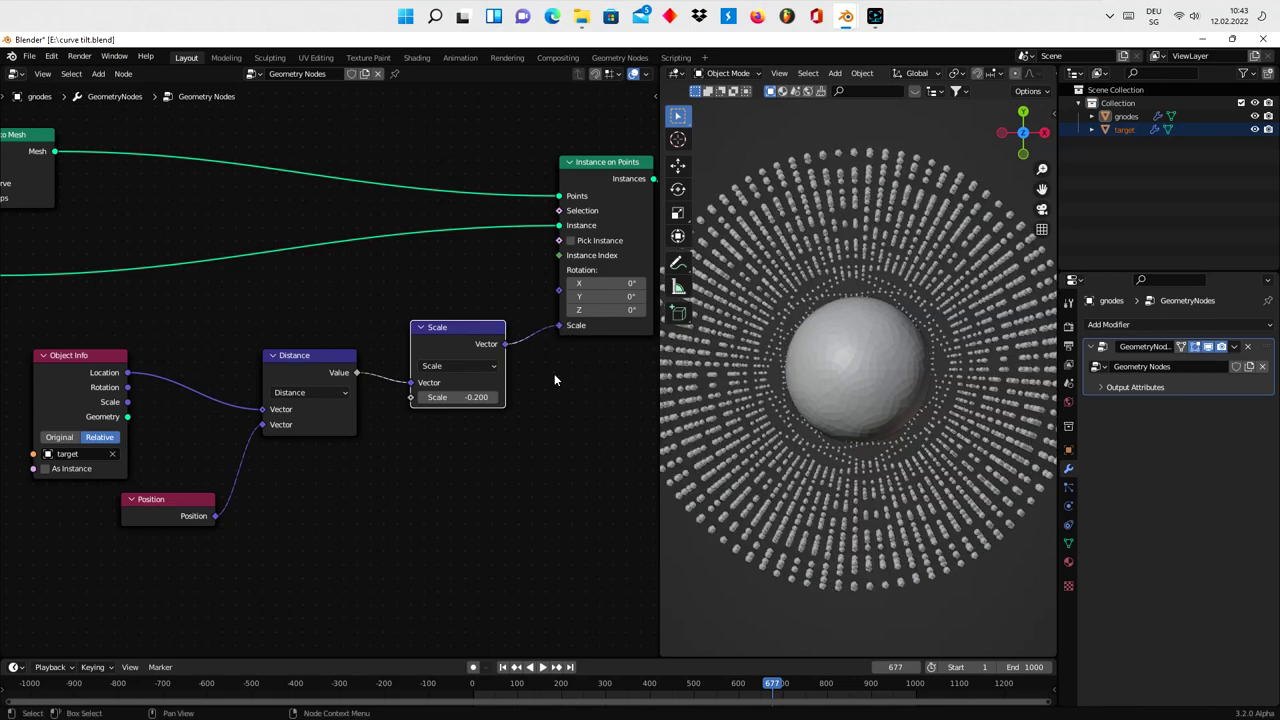
{"action": "scroll", "coordinate": [542, 399], "scroll_direction": "up", "scroll_amount": 1}
{"action": "scroll", "coordinate": [542, 399], "scroll_direction": "up", "scroll_amount": 1}
{"action": "scroll", "coordinate": [672, 412], "scroll_direction": "up", "scroll_amount": 1}
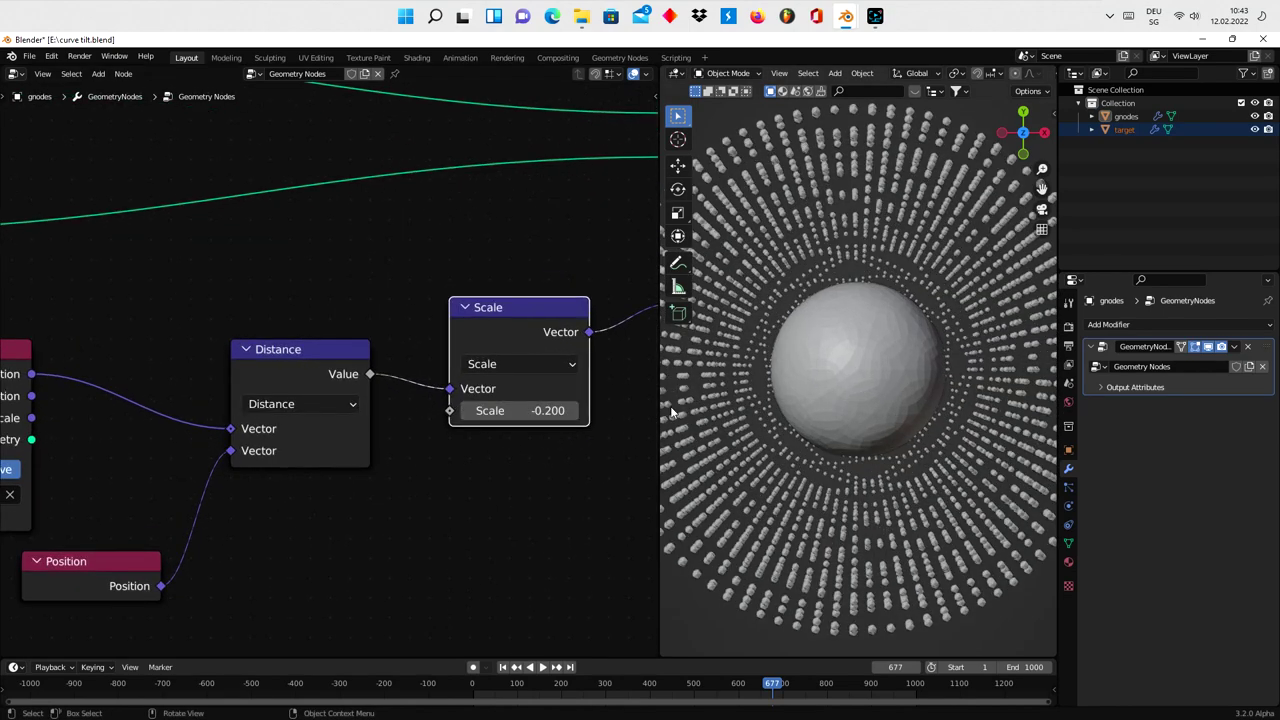
{"action": "left_click_drag", "start_coordinate": [533, 410], "coordinate": [533, 410]}
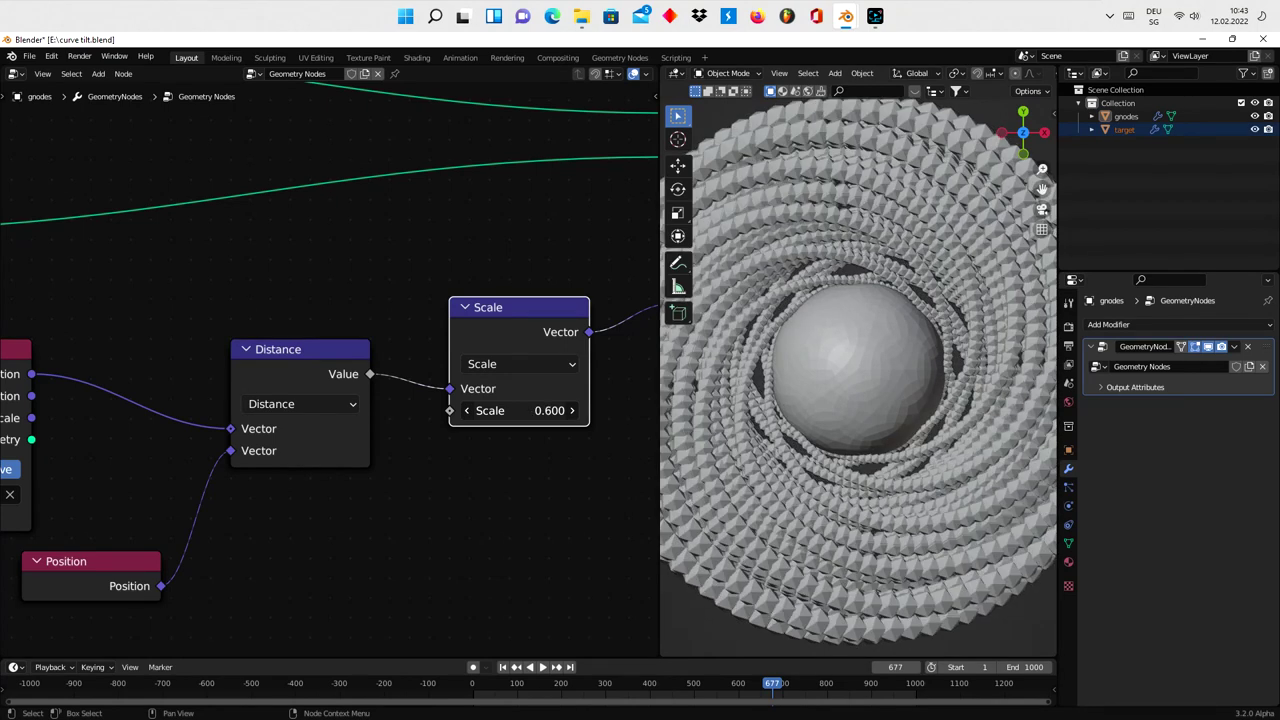
{"action": "scroll", "coordinate": [532, 495], "scroll_direction": "down", "scroll_amount": 1}
{"action": "middle_click_drag", "start_coordinate": [532, 491], "coordinate": [354, 493]}
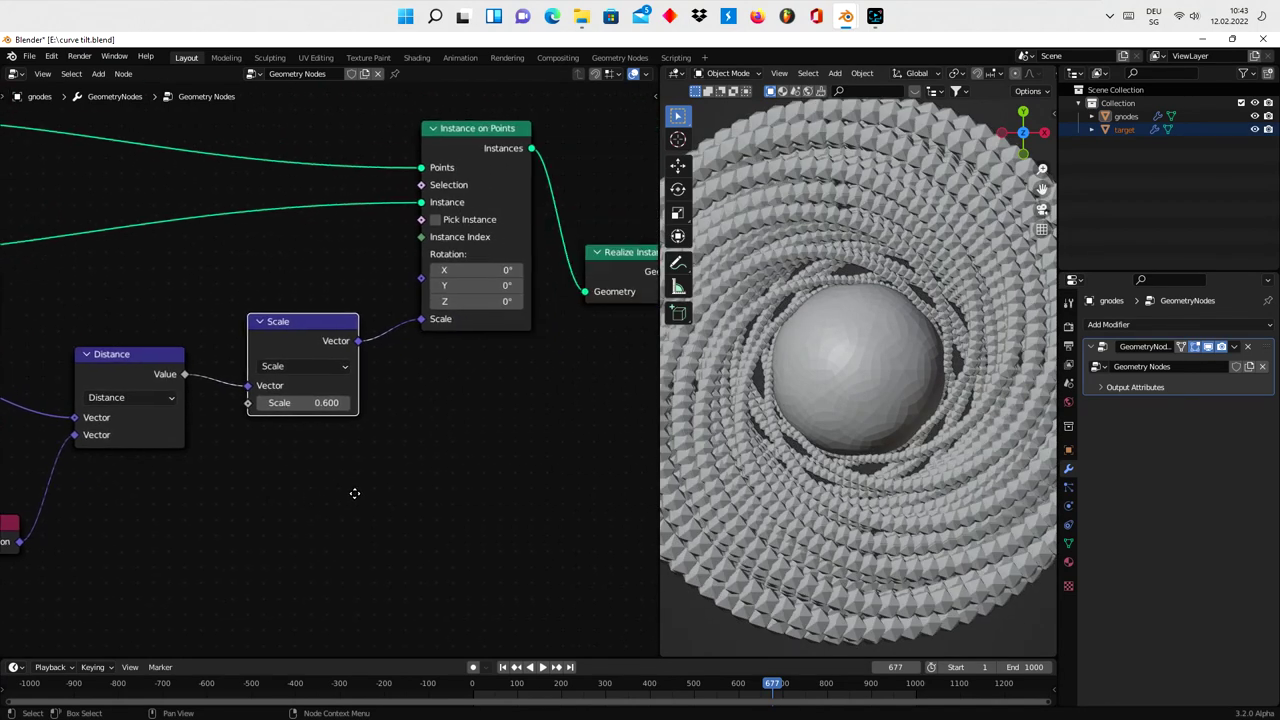
{"action": "middle_click_drag", "start_coordinate": [396, 438], "coordinate": [479, 412]}
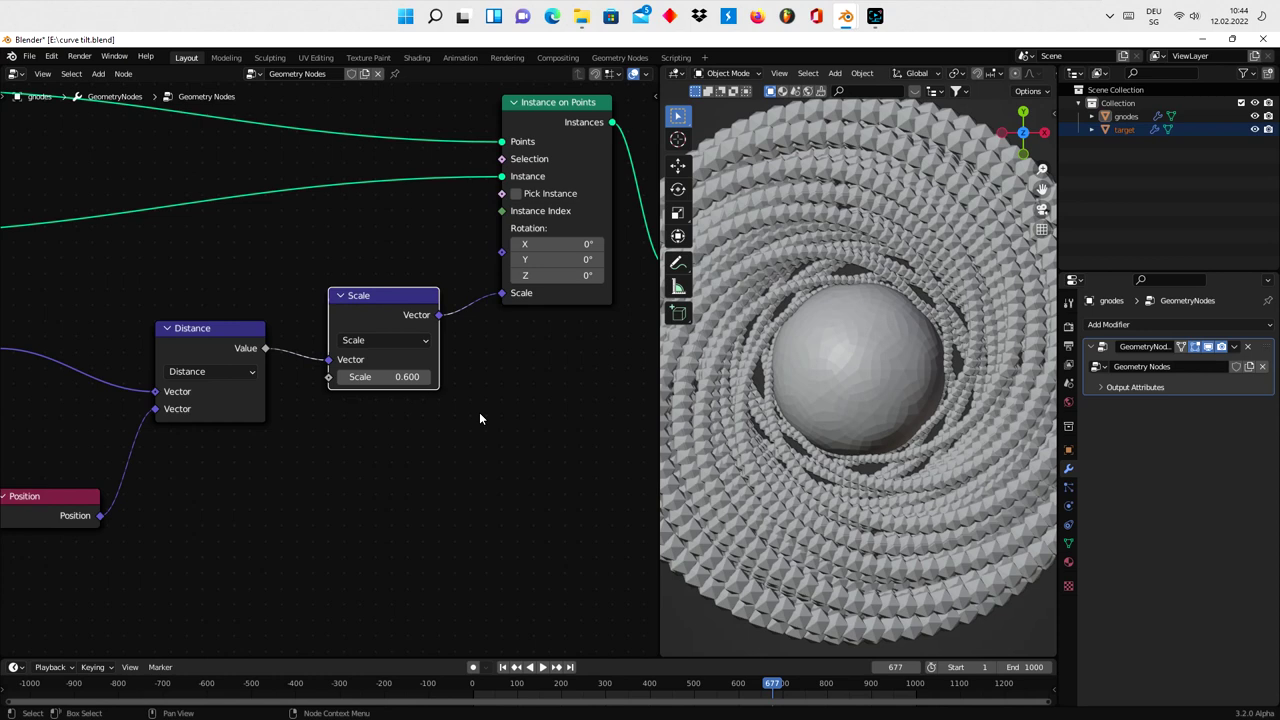
- Add a ColorRamp on the Distance–Scale link and move its white stop to 0.855
{"action": "key", "text": "shift+a"}
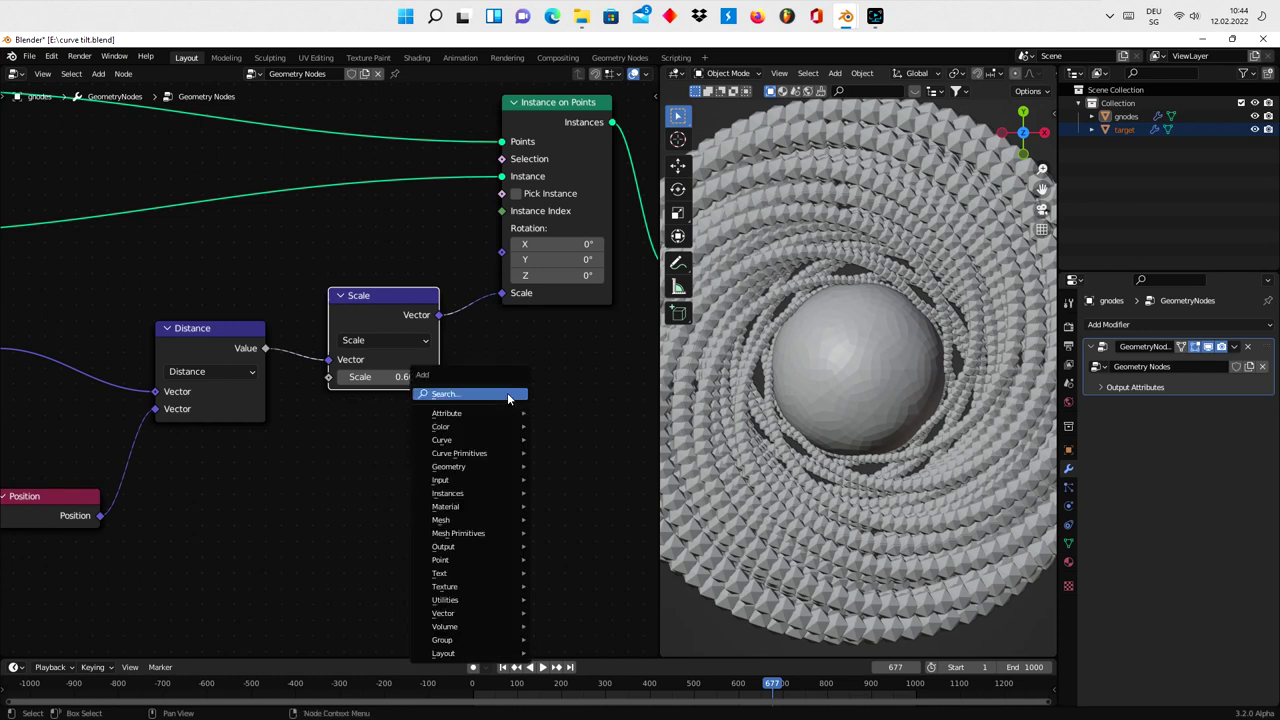
{"action": "left_click", "coordinate": [507, 392]}
{"action": "type", "text": "colo"}
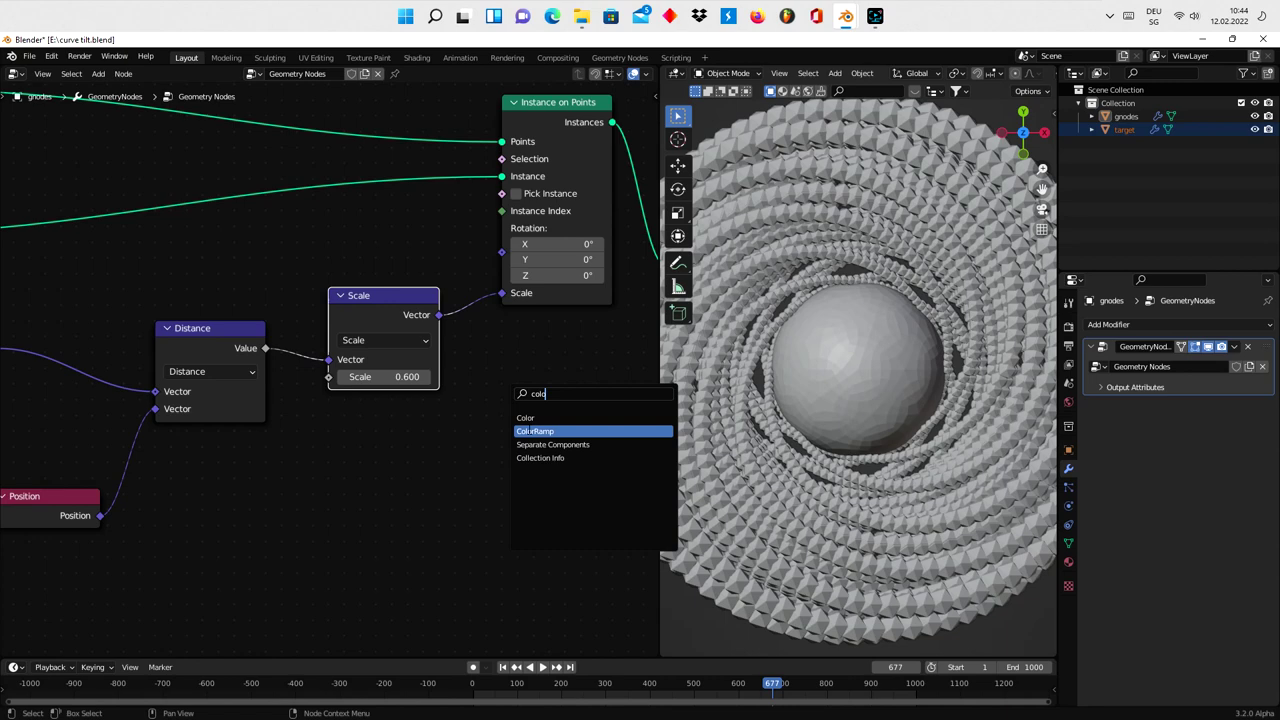
{"action": "left_click", "coordinate": [530, 431]}
{"action": "left_click", "coordinate": [394, 484]}
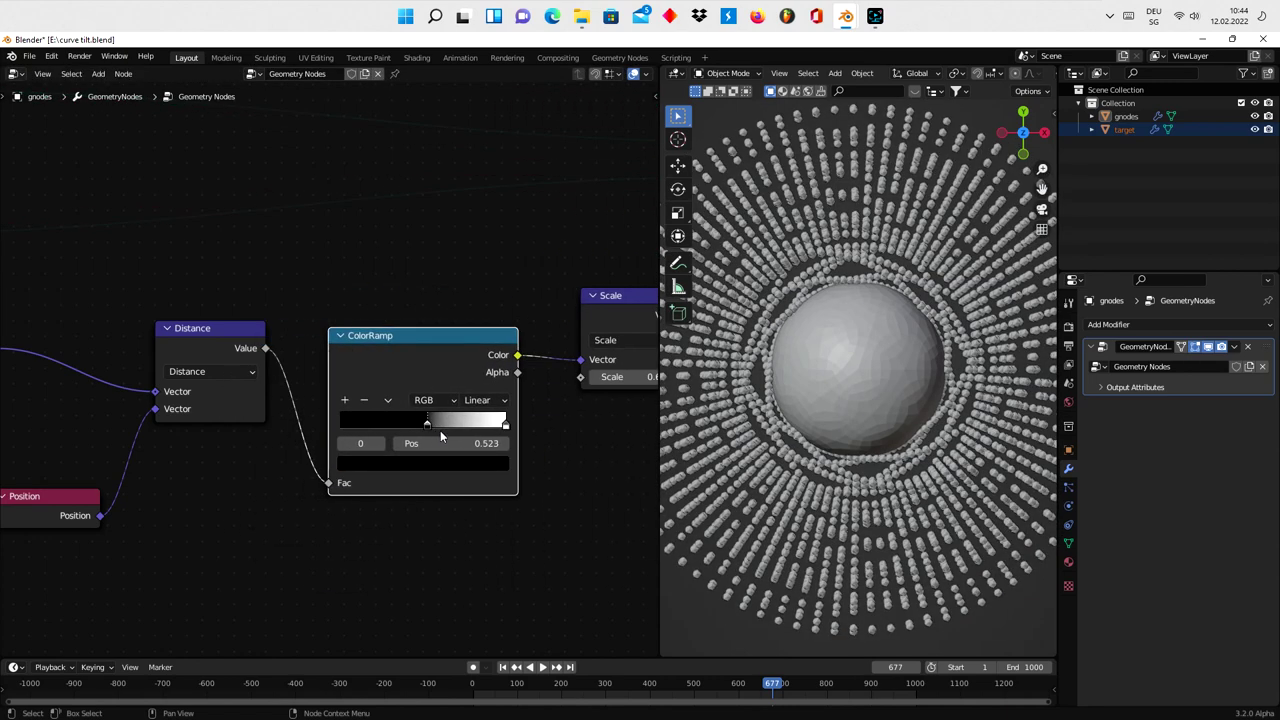
{"action": "left_click_drag", "start_coordinate": [505, 424], "coordinate": [482, 427]}
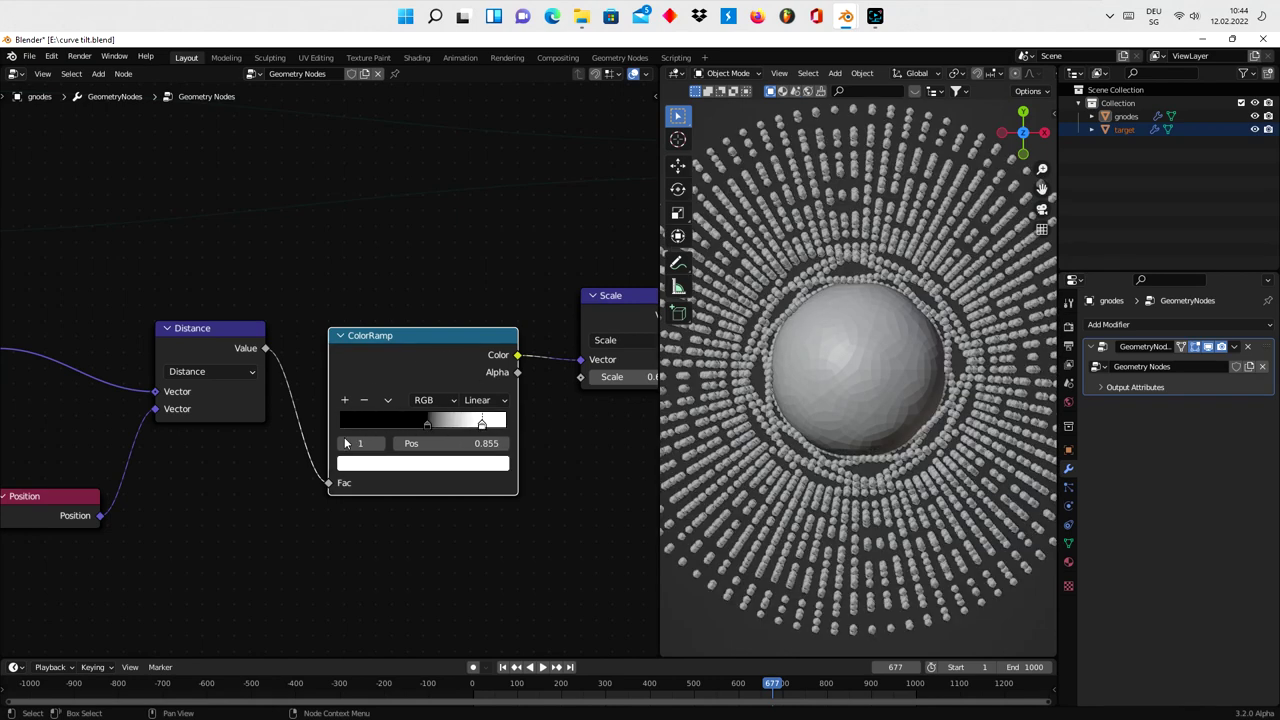
- Rewire the ColorRamp to drive instance Scale, set the black stop to 0.586, and the factor to 0.800
{"action": "left_click_drag", "start_coordinate": [535, 391], "coordinate": [329, 492]}
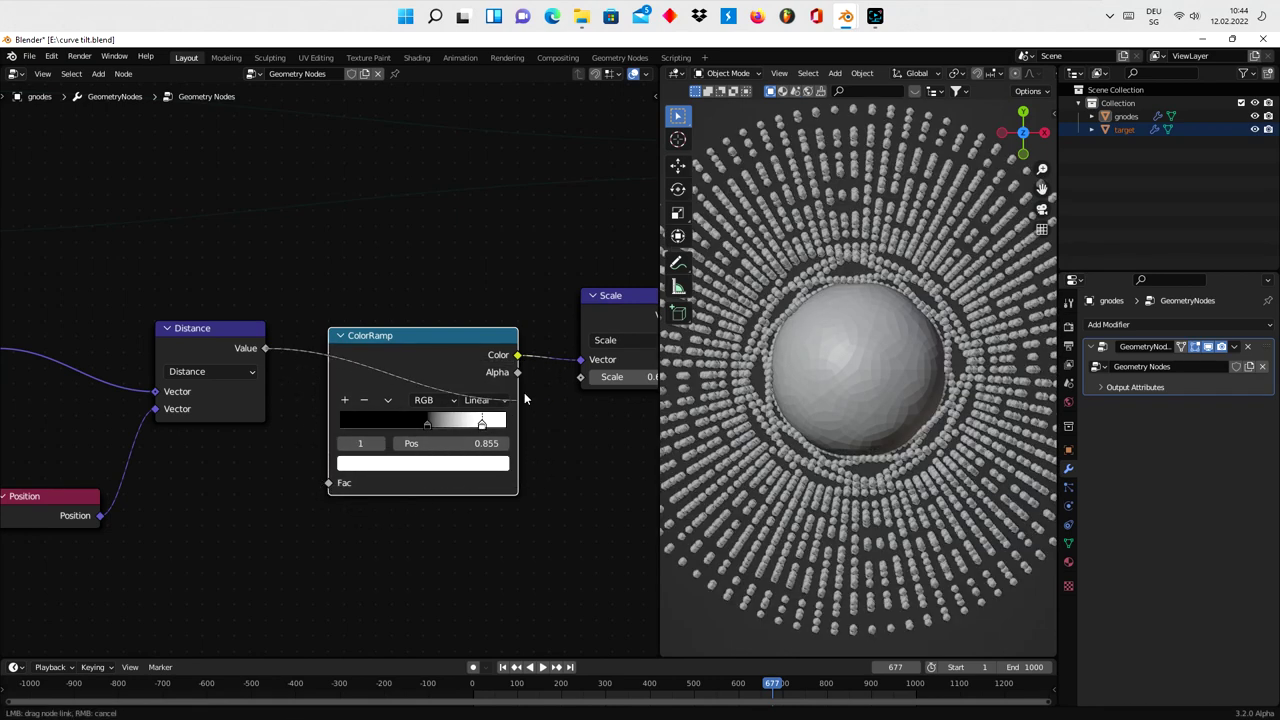
{"action": "left_click_drag", "start_coordinate": [576, 378], "coordinate": [581, 360]}
{"action": "middle_click_drag", "start_coordinate": [580, 466], "coordinate": [294, 494]}
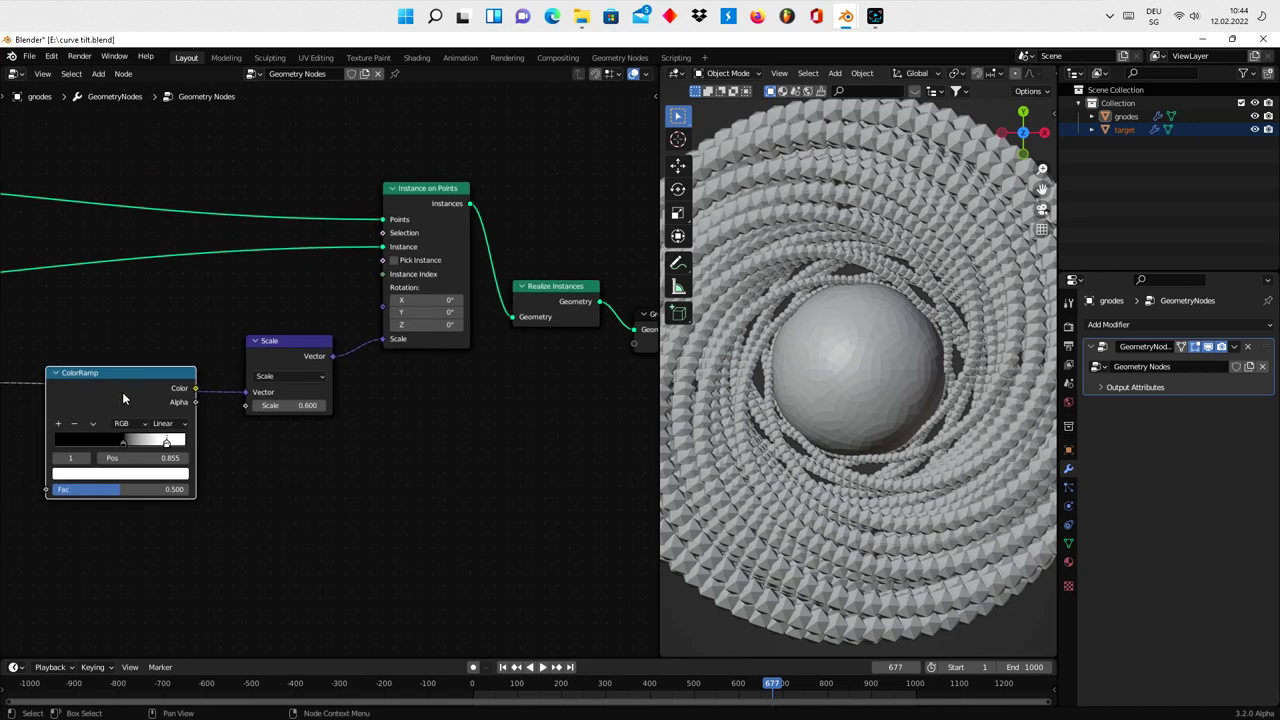
{"action": "mouse_move", "coordinate": [135, 428]}
{"action": "left_mouse_down"}
{"action": "mouse_move", "coordinate": [410, 383]}
{"action": "mouse_move", "coordinate": [479, 401]}
{"action": "left_mouse_up"}
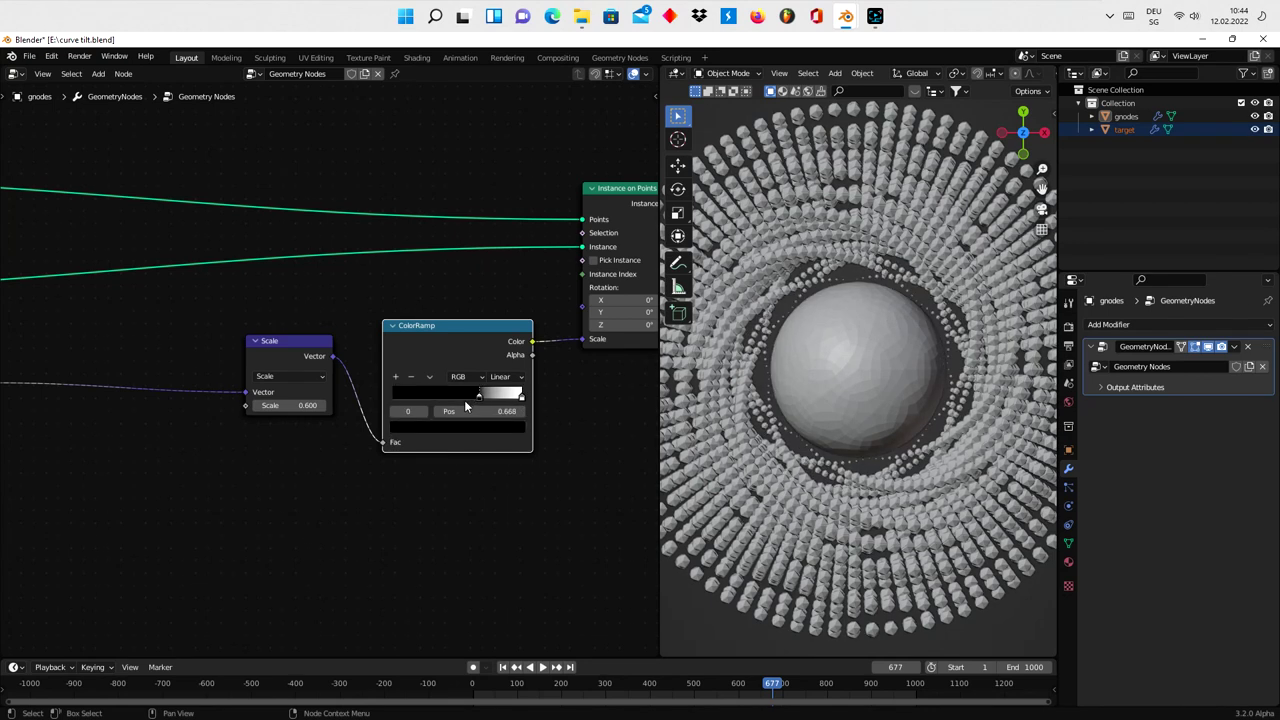
{"action": "mouse_move", "coordinate": [462, 401]}
{"action": "left_mouse_down"}
{"action": "mouse_move", "coordinate": [428, 421]}
{"action": "mouse_move", "coordinate": [520, 425]}
{"action": "mouse_move", "coordinate": [405, 453]}
{"action": "left_mouse_up"}
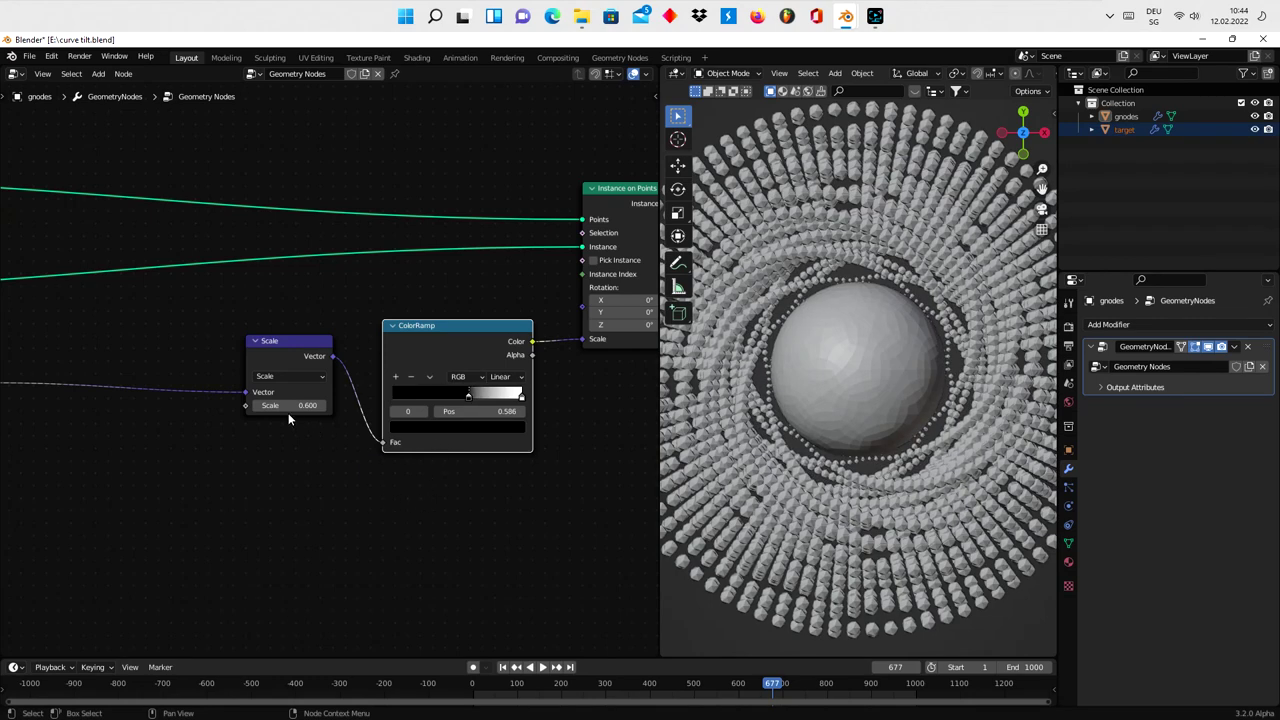
{"action": "mouse_move", "coordinate": [300, 405]}
{"action": "left_mouse_down"}
{"action": "mouse_move", "coordinate": [270, 405]}
{"action": "mouse_move", "coordinate": [305, 405]}
{"action": "left_mouse_up"}
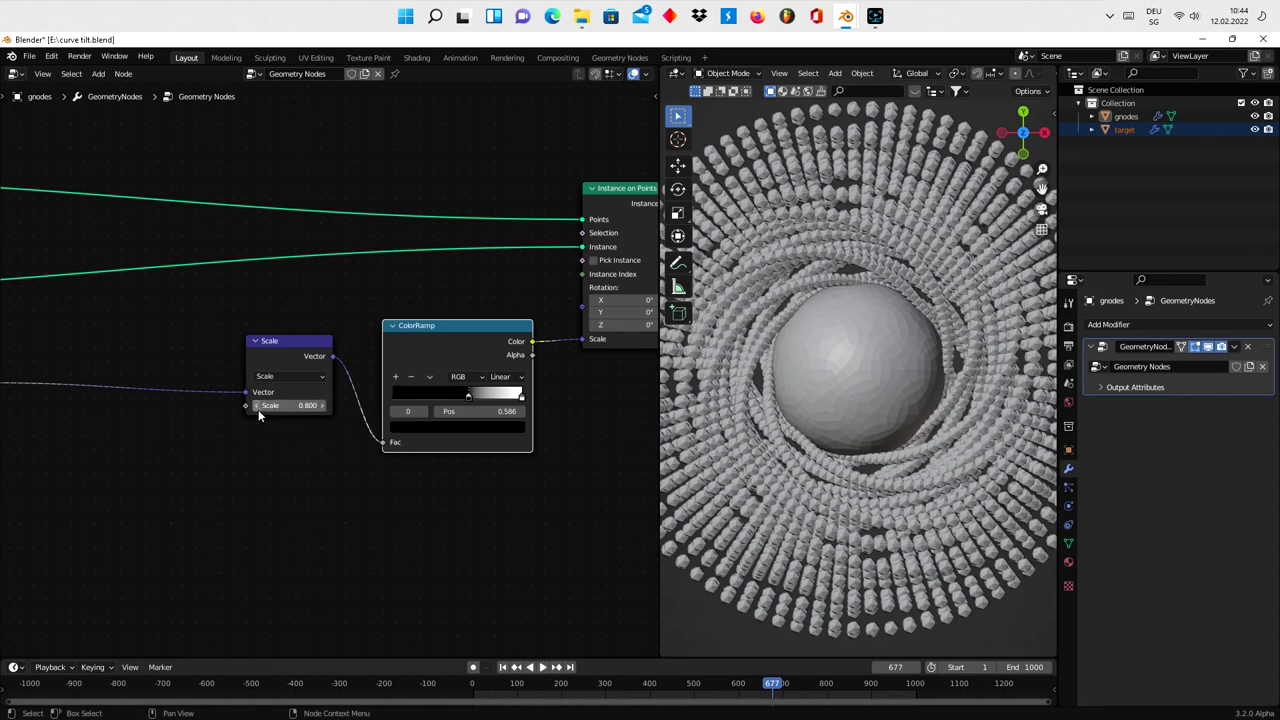
- Set the scale factor to 0.700, play the animation, widen the 3D view, and select the target sphere
{"action": "left_click", "coordinate": [257, 406]}
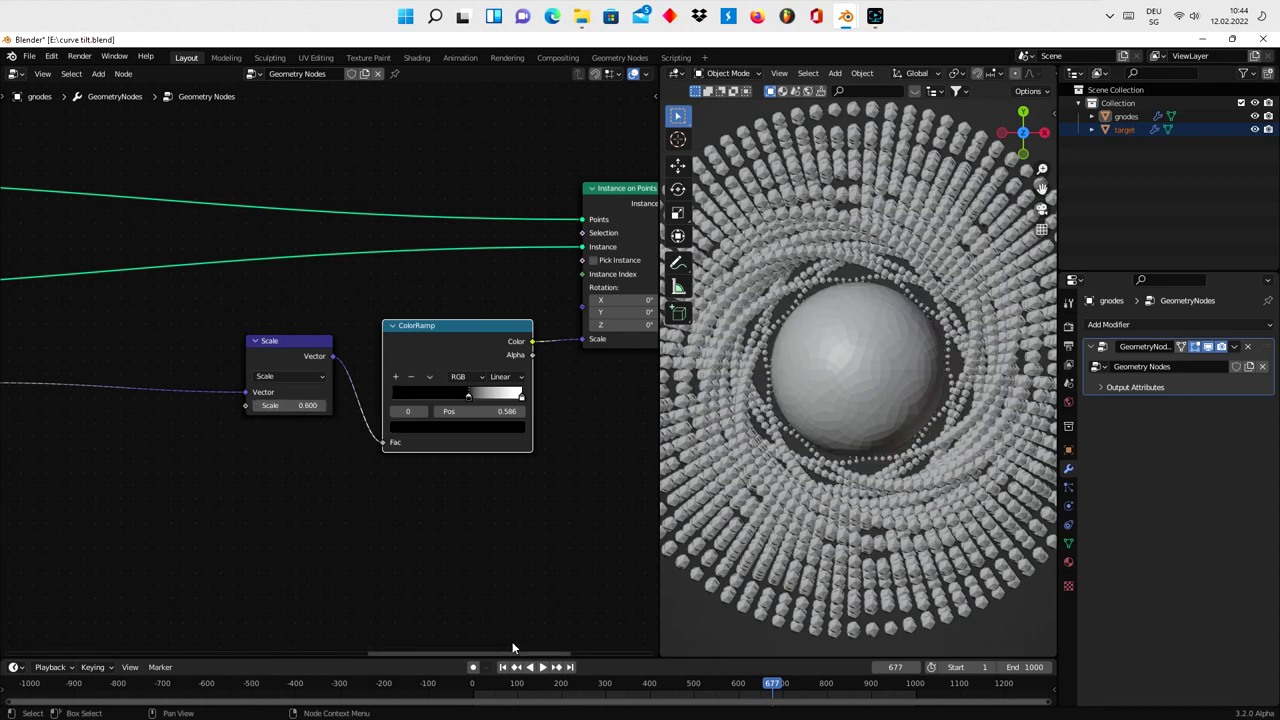
{"action": "left_click", "coordinate": [540, 668]}
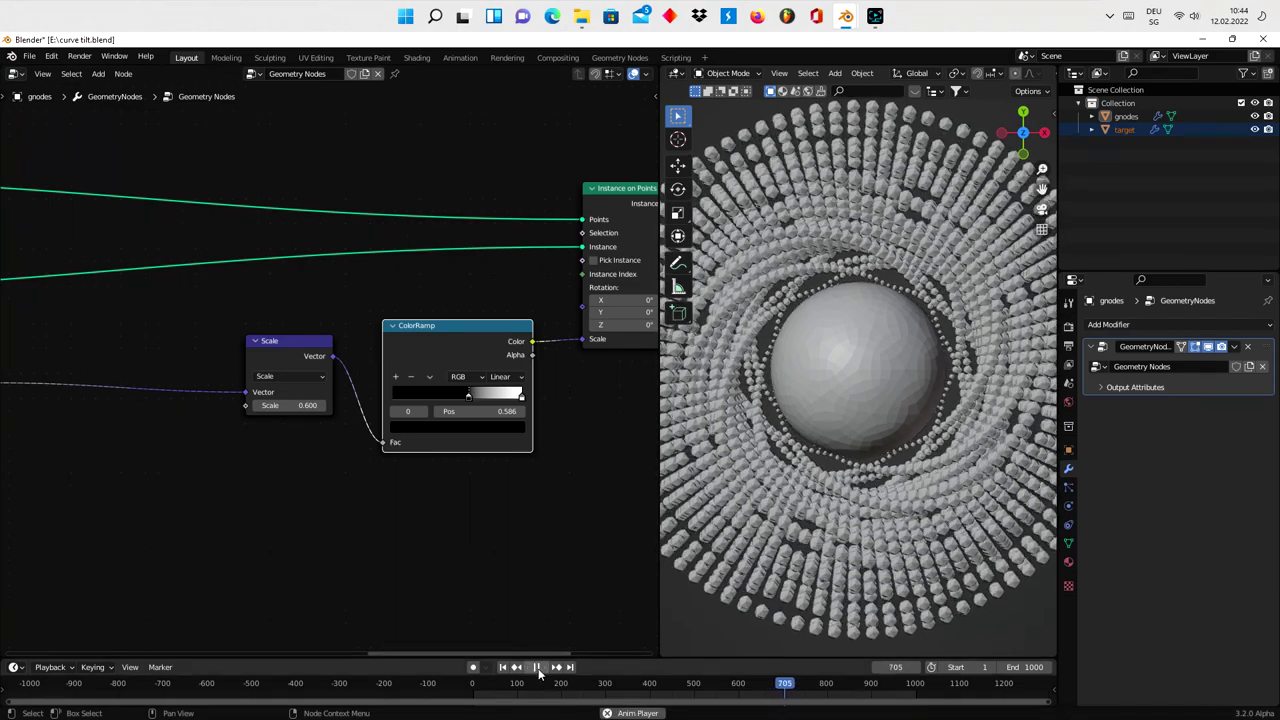
{"action": "scroll", "coordinate": [545, 480], "scroll_direction": "down", "scroll_amount": 2}
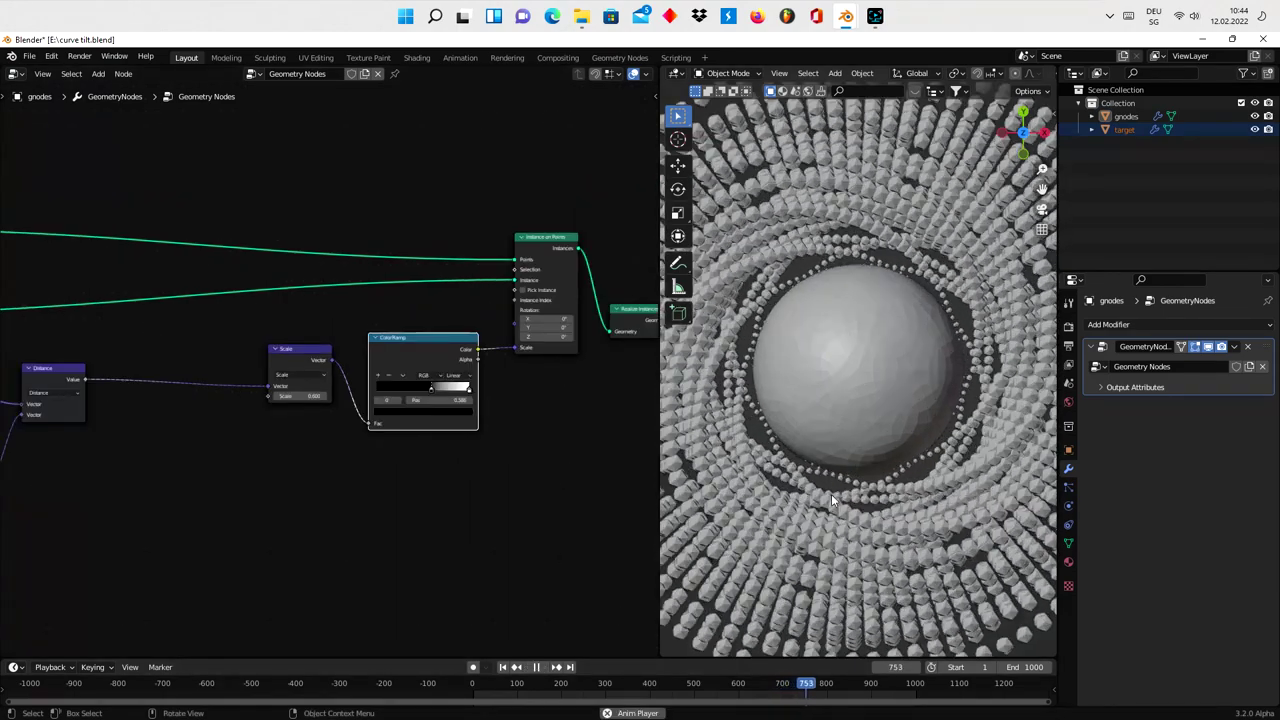
{"action": "scroll", "coordinate": [510, 485], "scroll_direction": "down", "scroll_amount": 1}
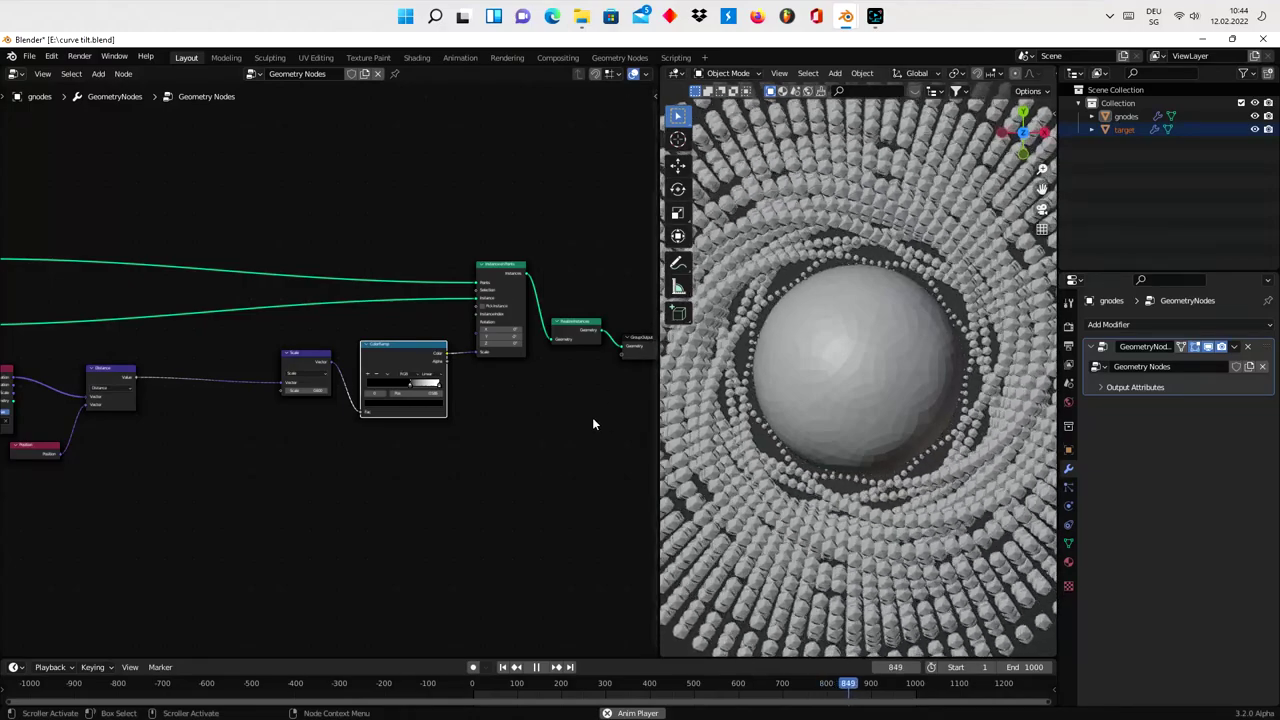
{"action": "left_click_drag", "start_coordinate": [658, 447], "coordinate": [236, 450]}
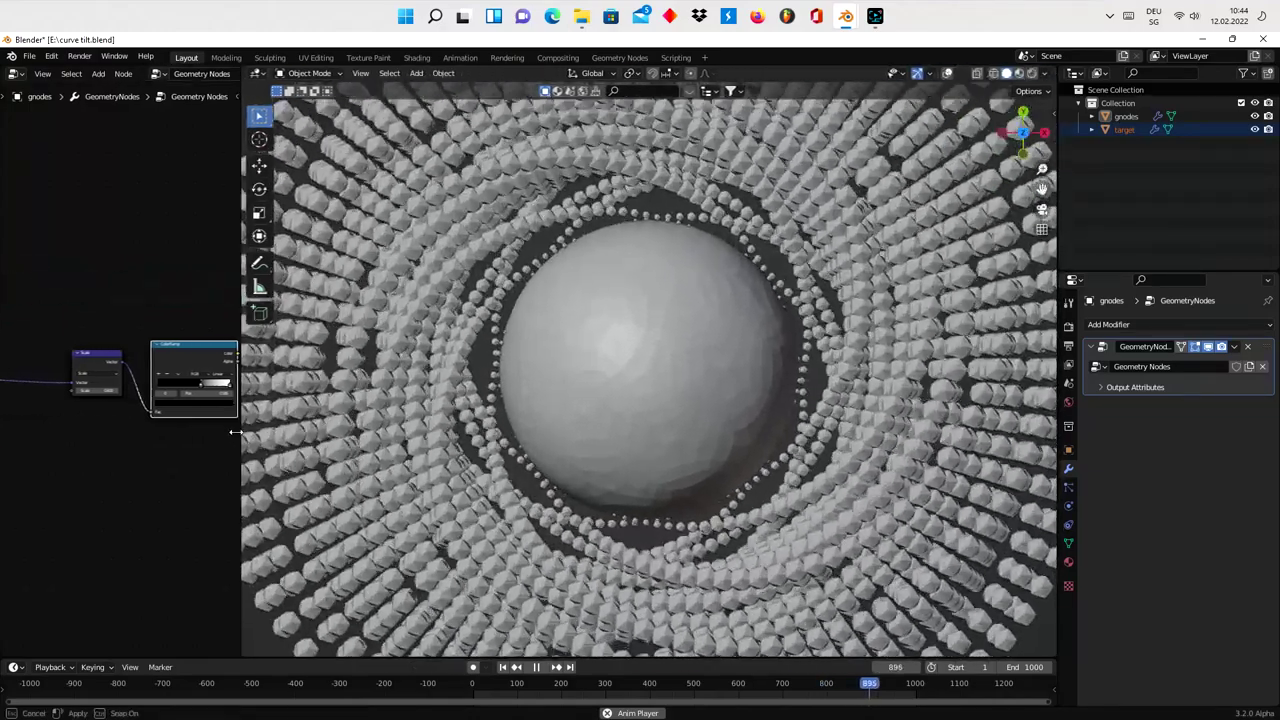
{"action": "scroll", "coordinate": [784, 456], "scroll_direction": "down", "scroll_amount": 2}
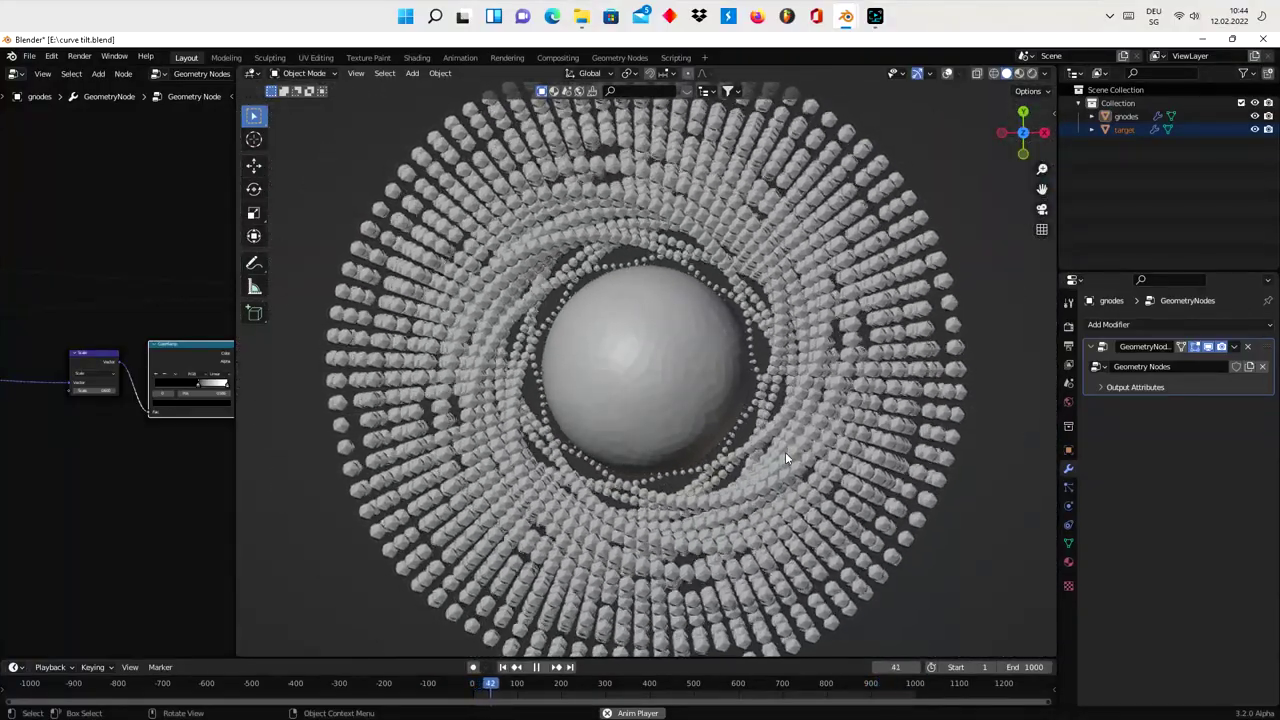
{"action": "left_click", "coordinate": [729, 434]}
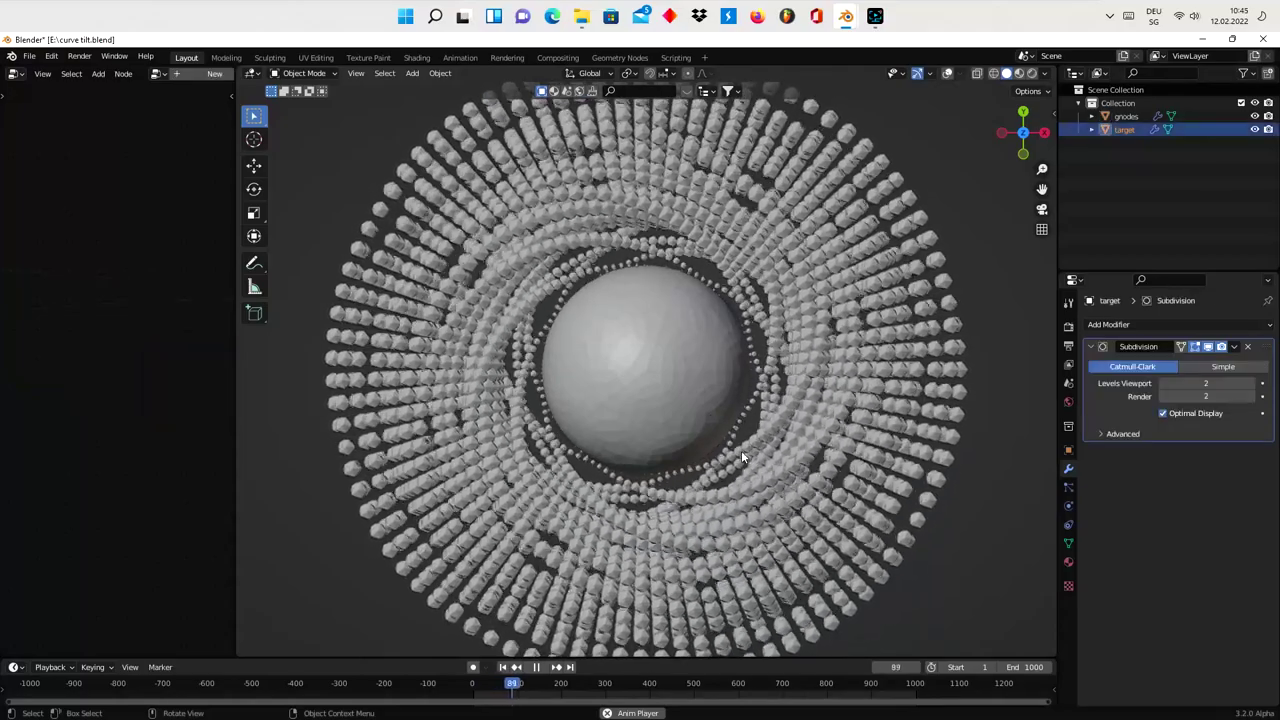
- Raise the target's viewport subdivision levels from 2 to 3, add a Geometry Nodes modifier, and enlarge the node editor
{"action": "left_click", "coordinate": [1250, 383]}
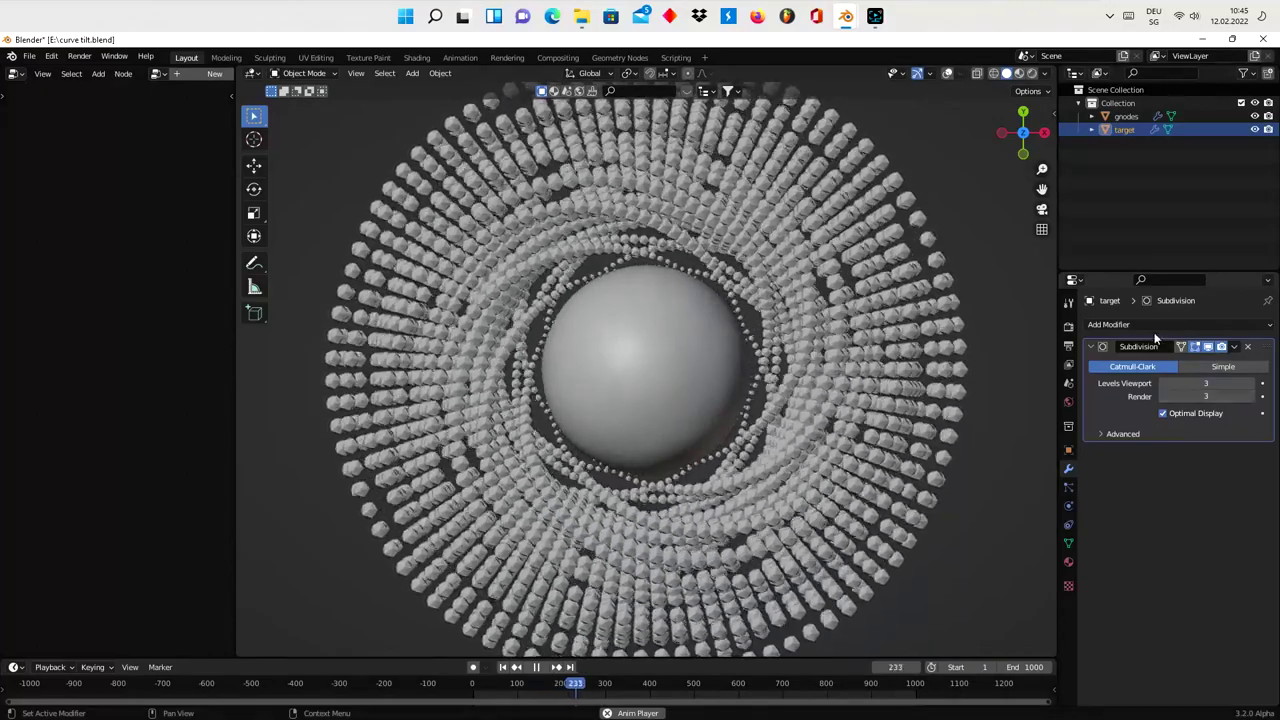
{"action": "left_click", "coordinate": [1154, 327]}
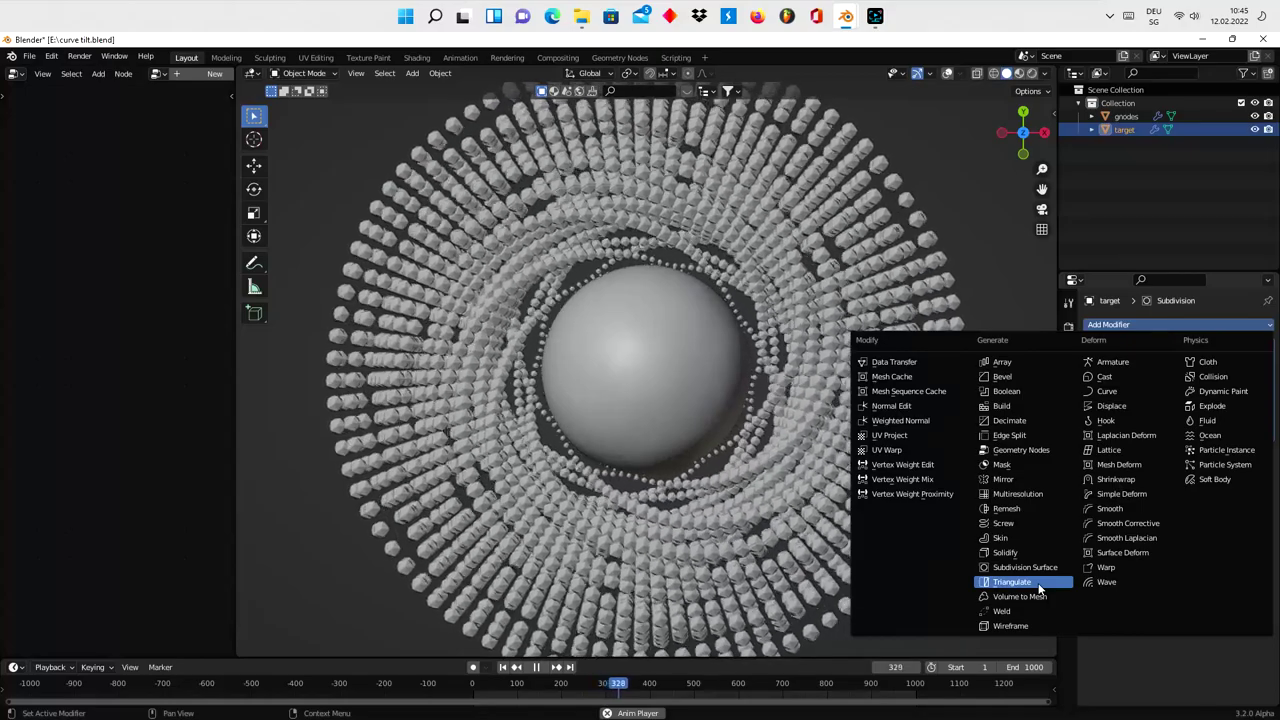
{"action": "left_click", "coordinate": [1020, 450]}
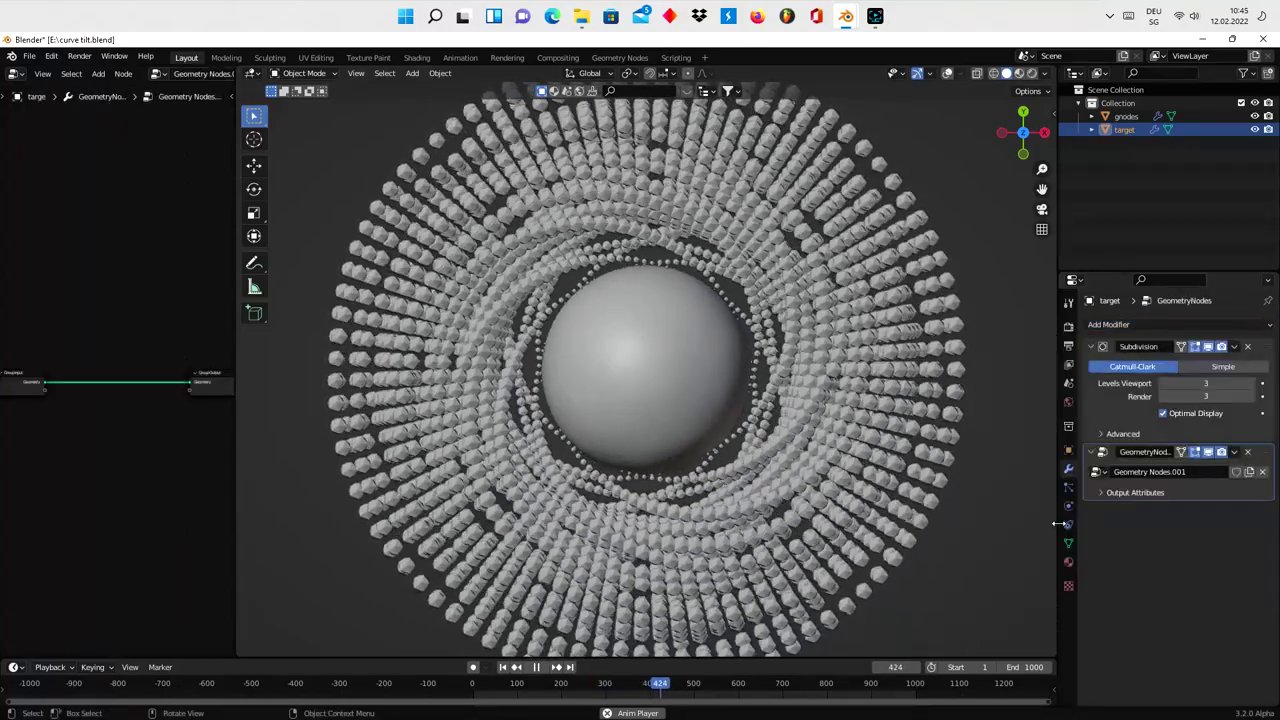
{"action": "scroll", "coordinate": [633, 433], "scroll_direction": "up", "scroll_amount": 2}
{"action": "scroll", "coordinate": [633, 433], "scroll_direction": "down", "scroll_amount": 2}
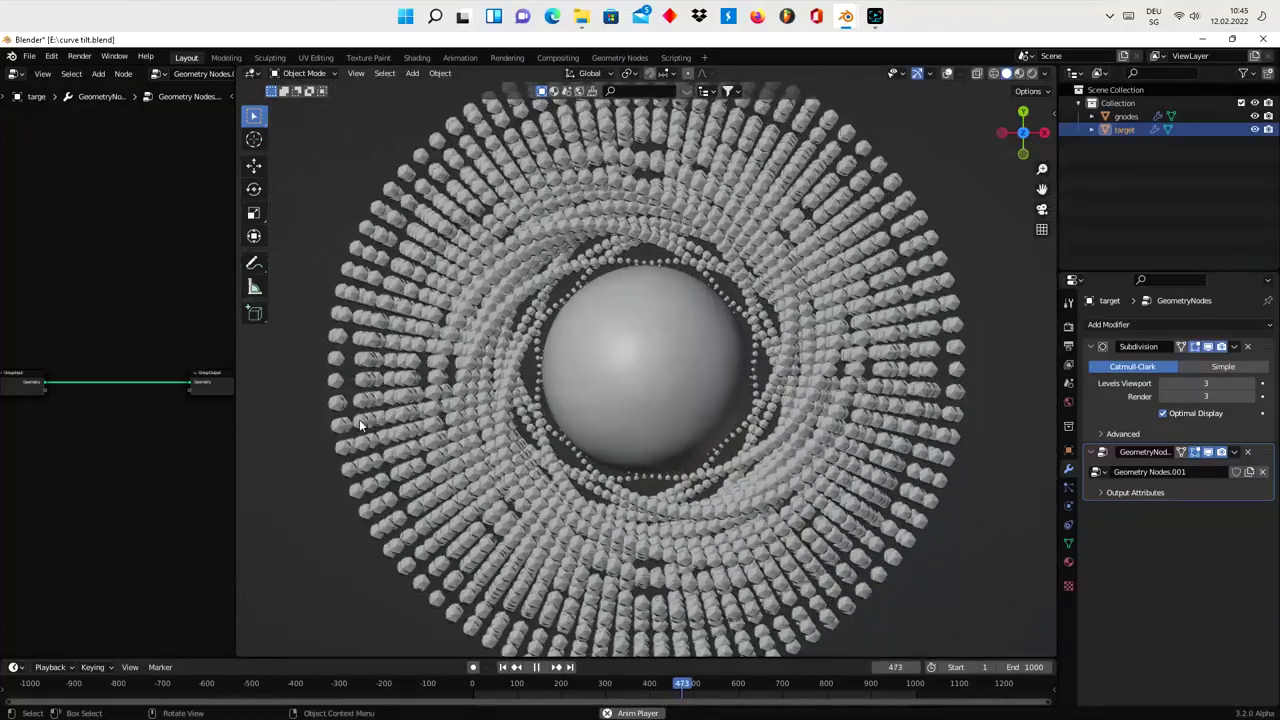
{"action": "left_click_drag", "start_coordinate": [238, 458], "coordinate": [564, 466]}
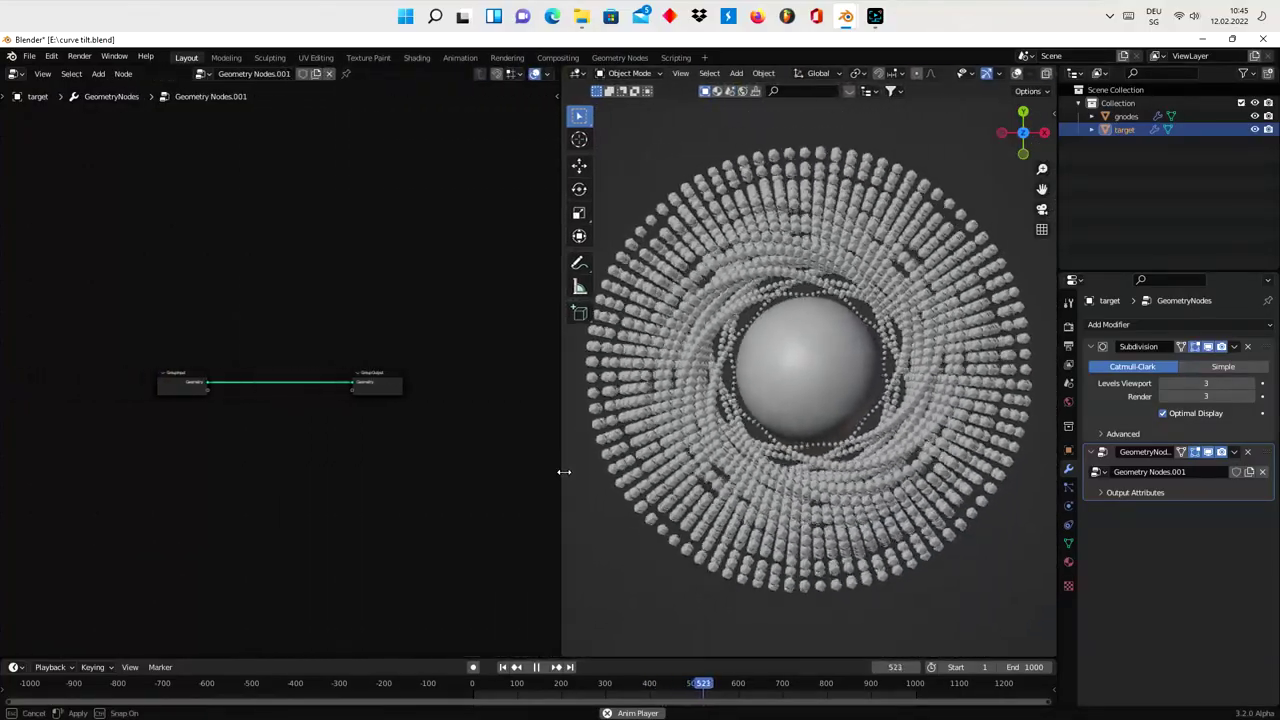
- Move the Group Input node aside and drag gnodes in from the Outliner as an Object Info node
{"action": "scroll", "coordinate": [677, 465], "scroll_direction": "up", "scroll_amount": 3}
{"action": "scroll", "coordinate": [678, 464], "scroll_direction": "up", "scroll_amount": 2}
{"action": "scroll", "coordinate": [678, 464], "scroll_direction": "down", "scroll_amount": 1}
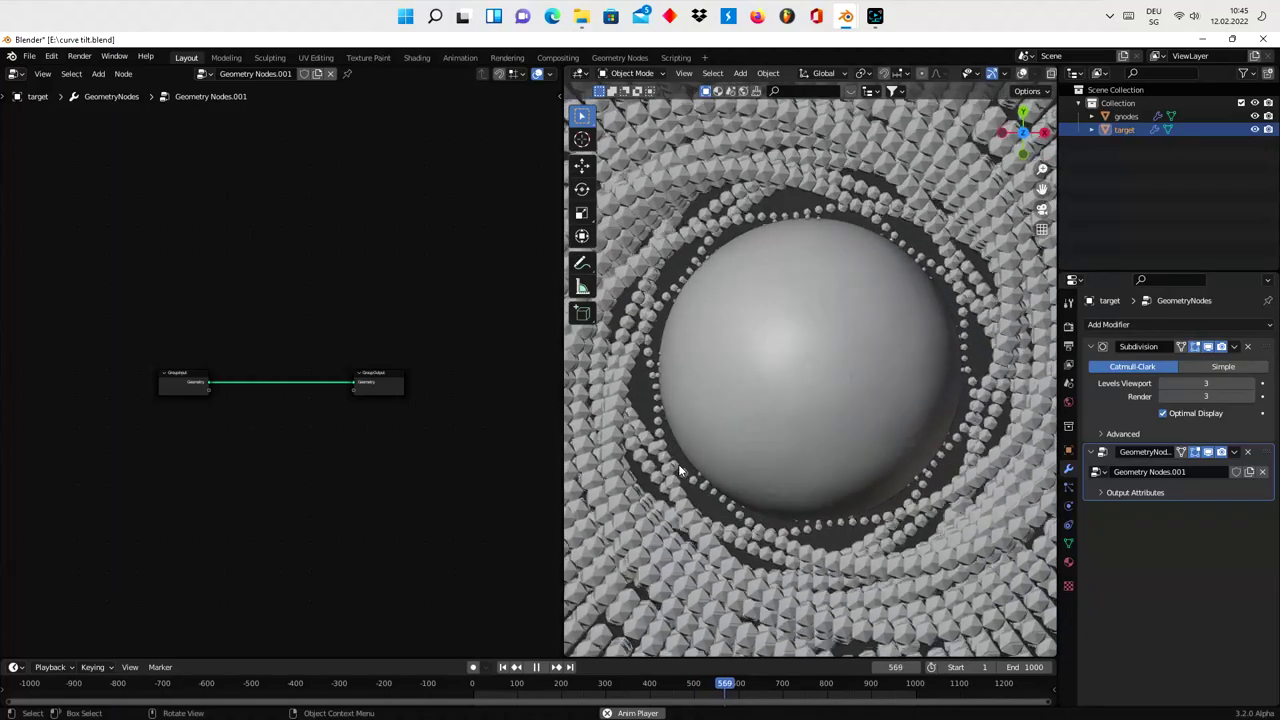
{"action": "scroll", "coordinate": [337, 452], "scroll_direction": "up", "scroll_amount": 2}
{"action": "scroll", "coordinate": [338, 450], "scroll_direction": "up", "scroll_amount": 1}
{"action": "middle_click_drag", "start_coordinate": [338, 450], "coordinate": [439, 306]}
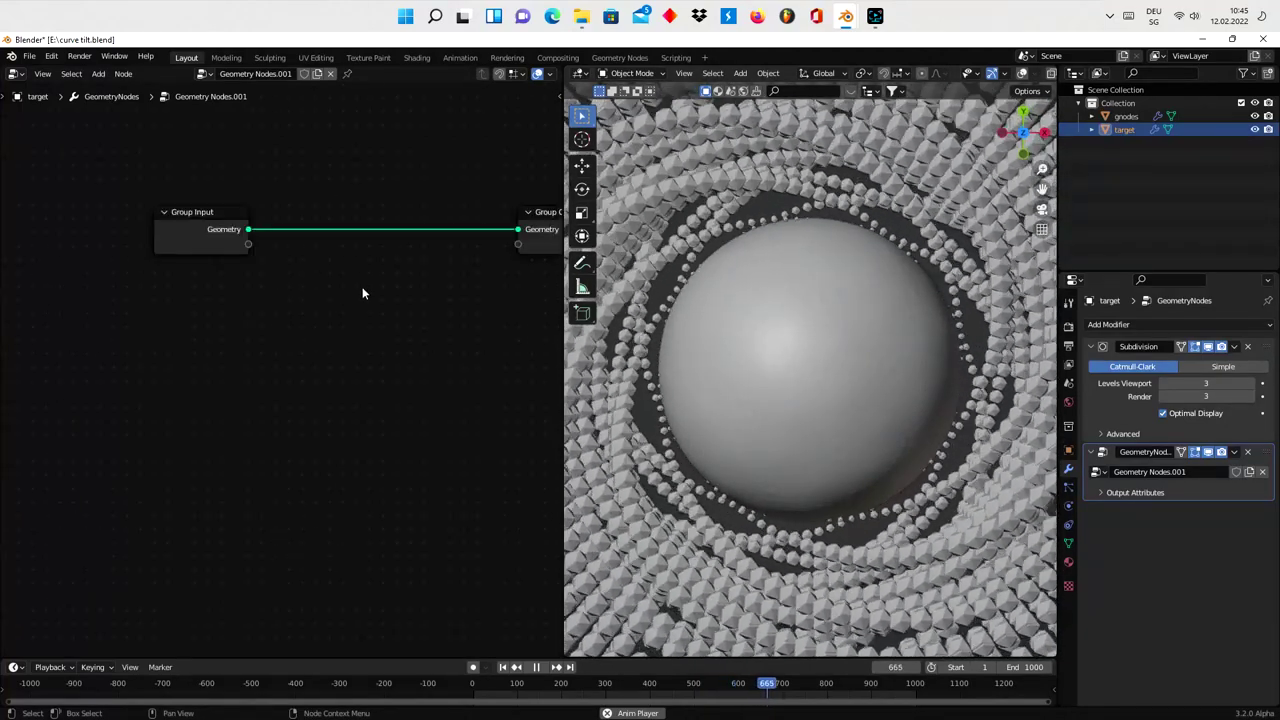
{"action": "left_click", "coordinate": [209, 243]}
{"action": "left_click_drag", "start_coordinate": [209, 243], "coordinate": [165, 195]}
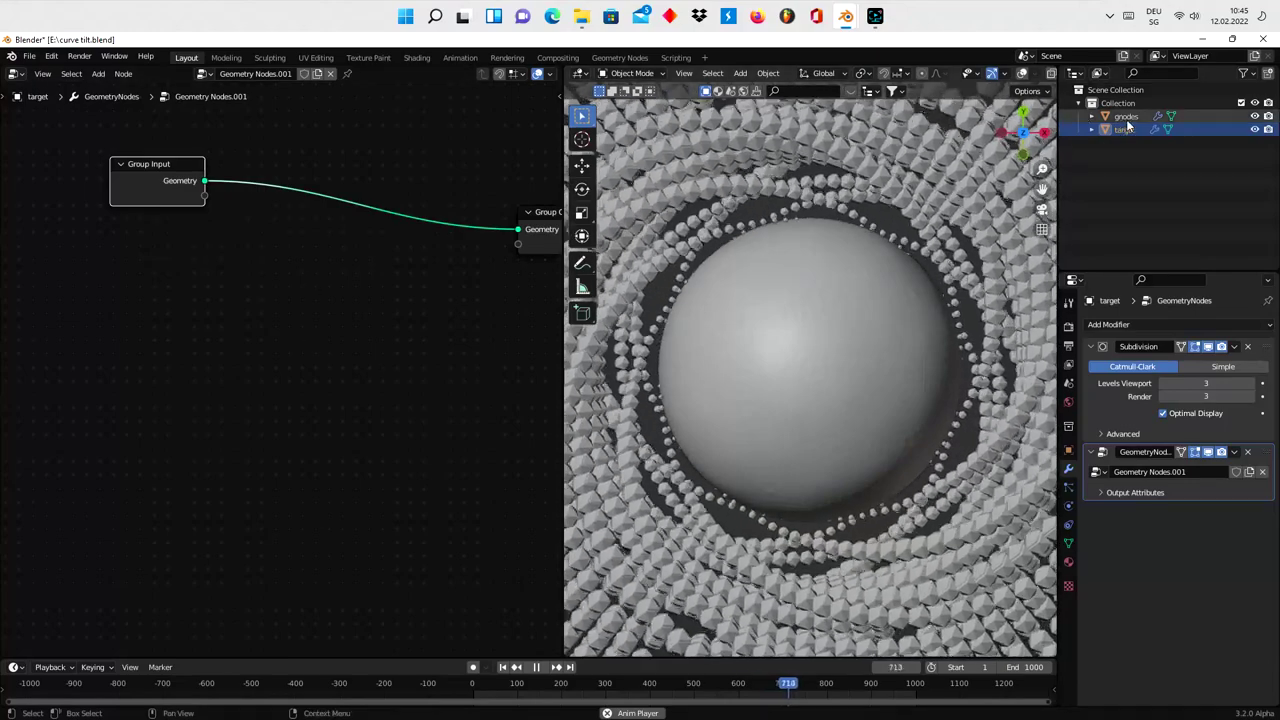
{"action": "left_click_drag", "start_coordinate": [1126, 116], "coordinate": [157, 349]}
- Add a Set Position node between Group Input and Group Output
{"action": "scroll", "coordinate": [300, 320], "scroll_direction": "up", "scroll_amount": 1}
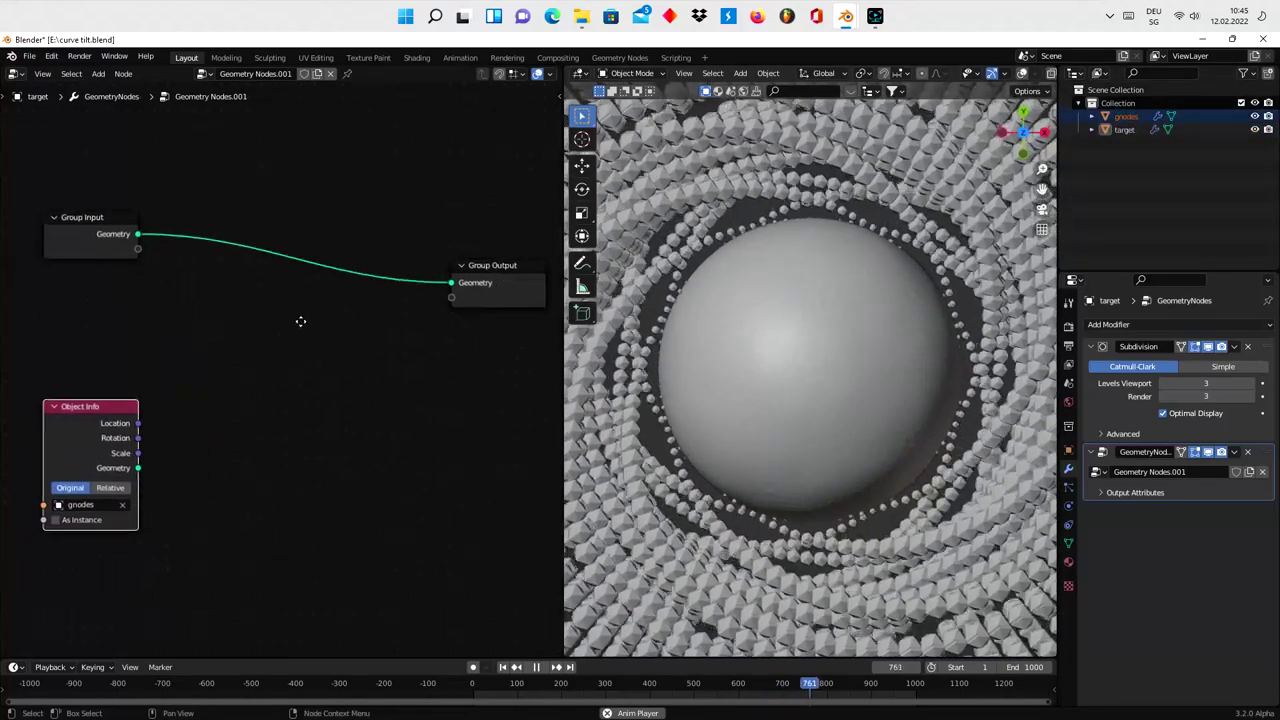
{"action": "scroll", "coordinate": [297, 332], "scroll_direction": "up", "scroll_amount": 2}
{"action": "middle_click_drag", "start_coordinate": [297, 332], "coordinate": [328, 397]}
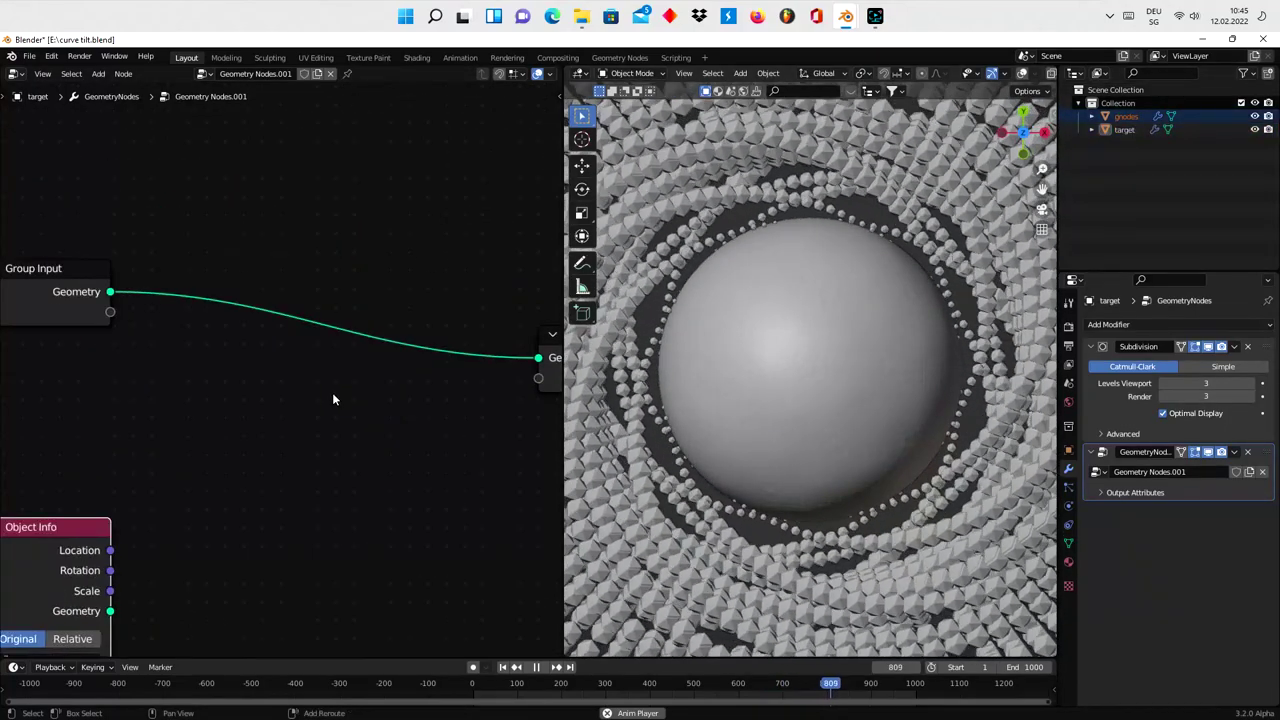
{"action": "key", "text": "shift+a"}
{"action": "type", "text": "set"}
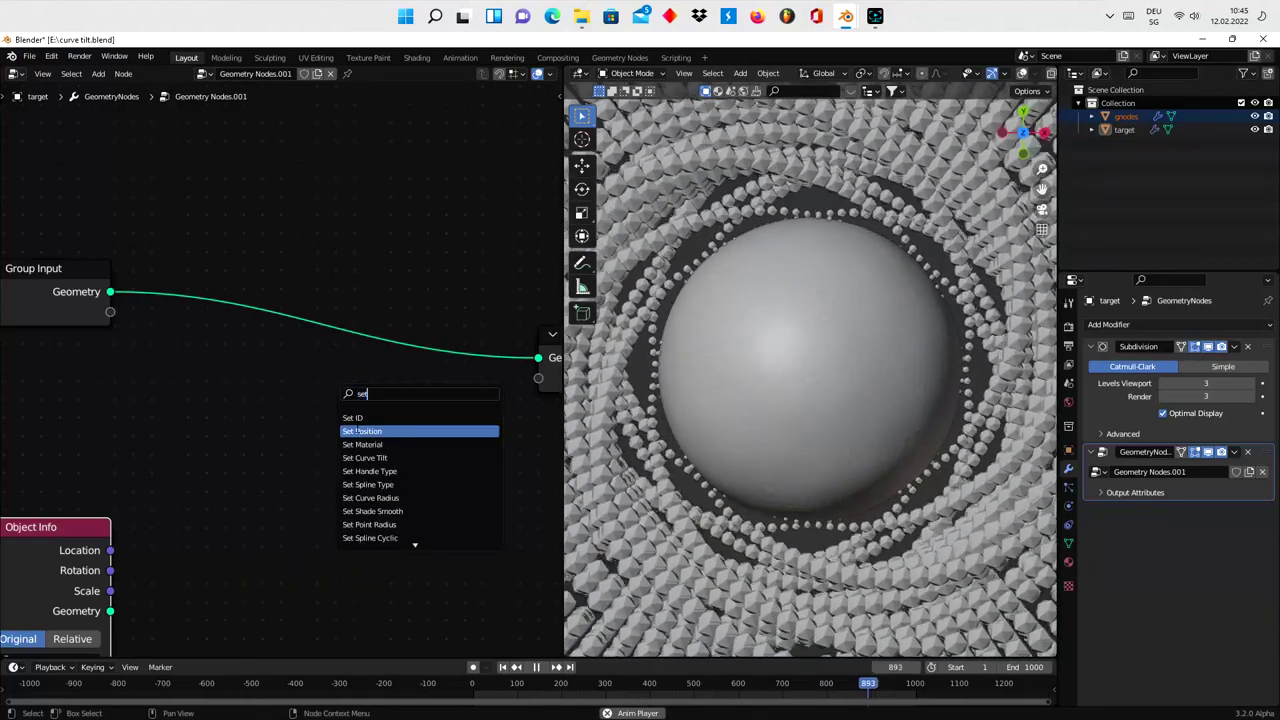
{"action": "left_click", "coordinate": [362, 431]}
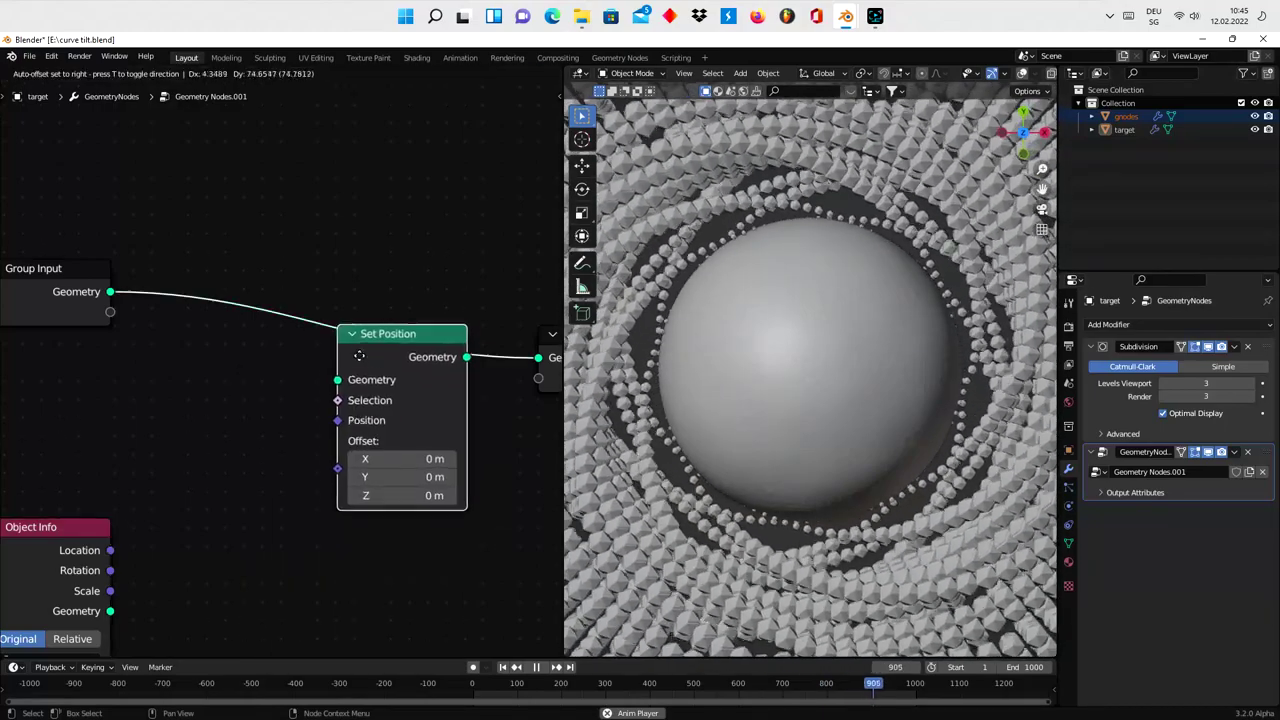
{"action": "left_click", "coordinate": [358, 433]}
{"action": "middle_click_drag", "start_coordinate": [282, 526], "coordinate": [308, 378]}
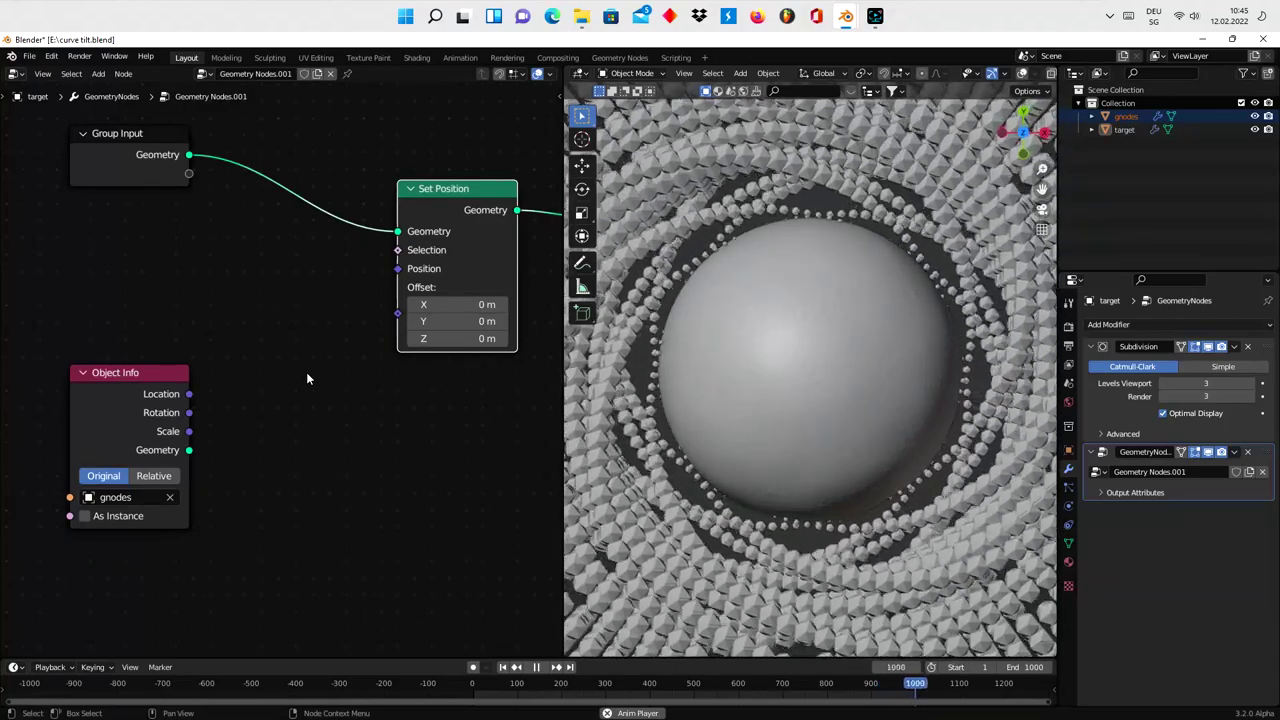
{"action": "key", "text": "shift+a"}
- Add a Geometry Proximity node and arrange the Object Info and Set Position nodes around it
{"action": "left_click", "coordinate": [307, 378]}
{"action": "type", "text": "pro"}
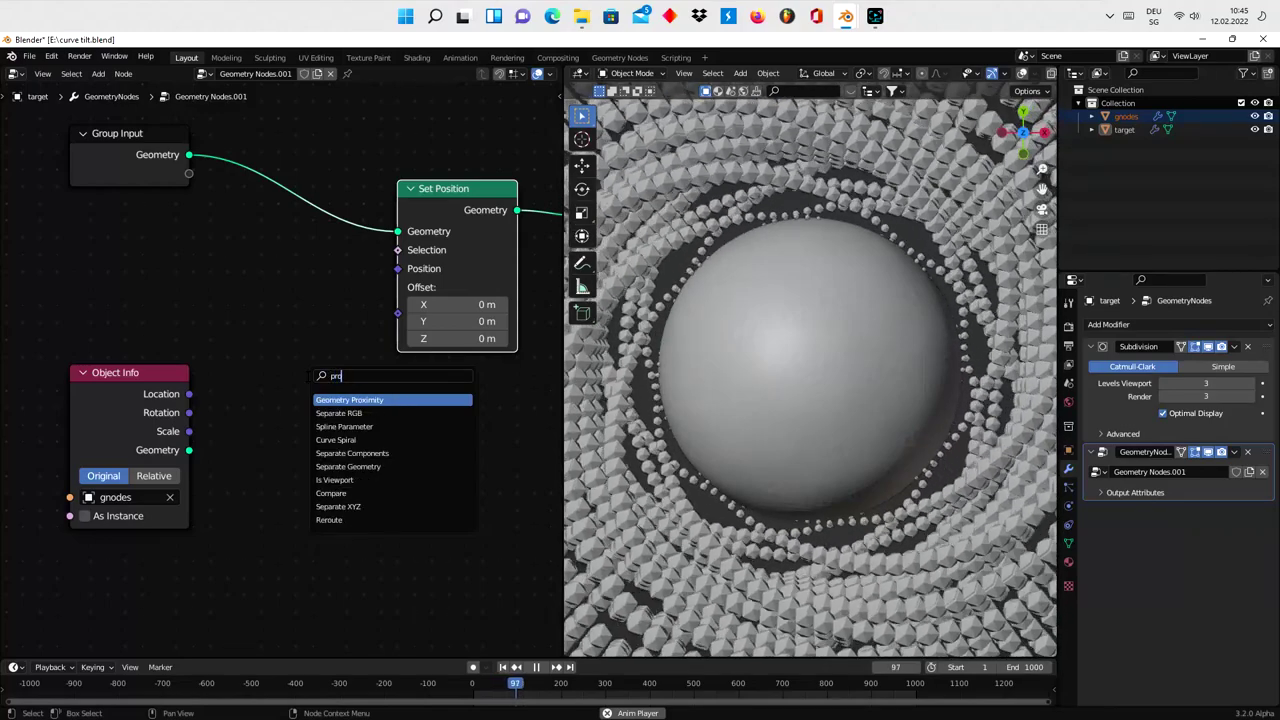
{"action": "key", "text": "Return"}
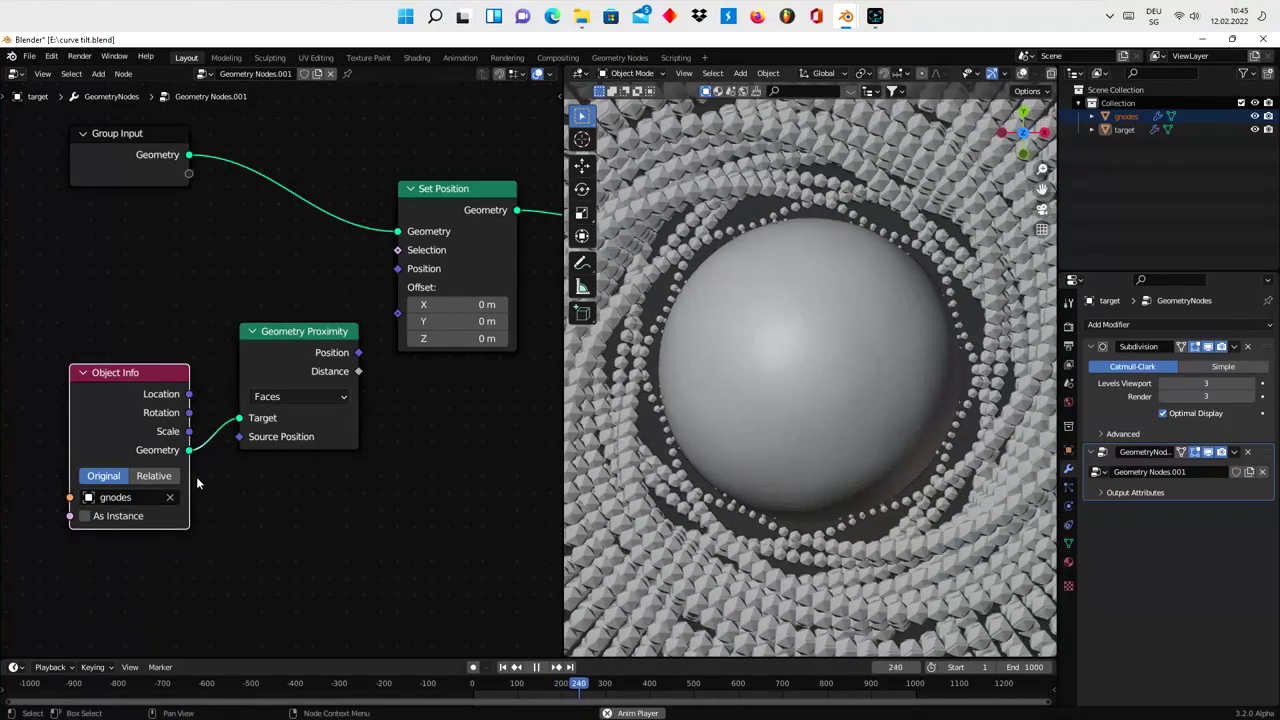
{"action": "left_click_drag", "start_coordinate": [152, 405], "coordinate": [97, 459]}
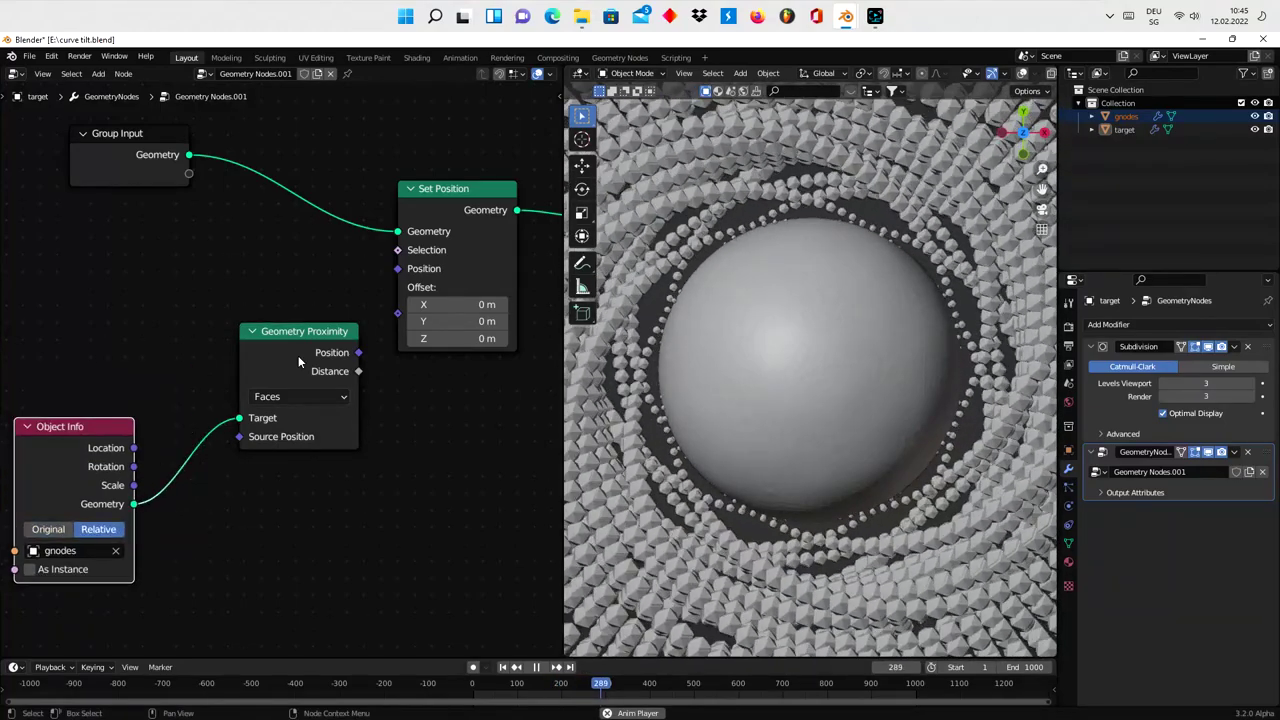
{"action": "mouse_move", "coordinate": [298, 360]}
{"action": "left_mouse_down"}
{"action": "mouse_move", "coordinate": [251, 364]}
{"action": "mouse_move", "coordinate": [400, 321]}
{"action": "left_mouse_up"}
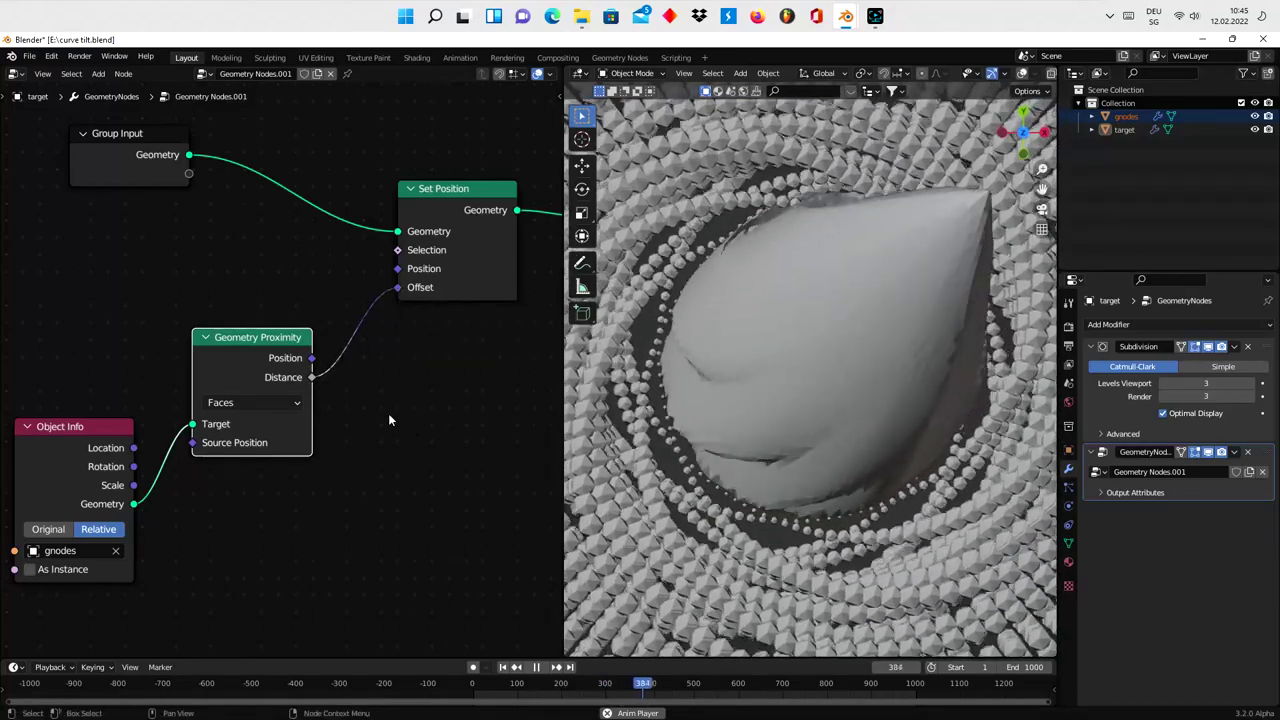
{"action": "scroll", "coordinate": [372, 388], "scroll_direction": "down", "scroll_amount": 1}
{"action": "middle_click_drag", "start_coordinate": [372, 388], "coordinate": [306, 420]}
{"action": "scroll", "coordinate": [420, 378], "scroll_direction": "down", "scroll_amount": 1}
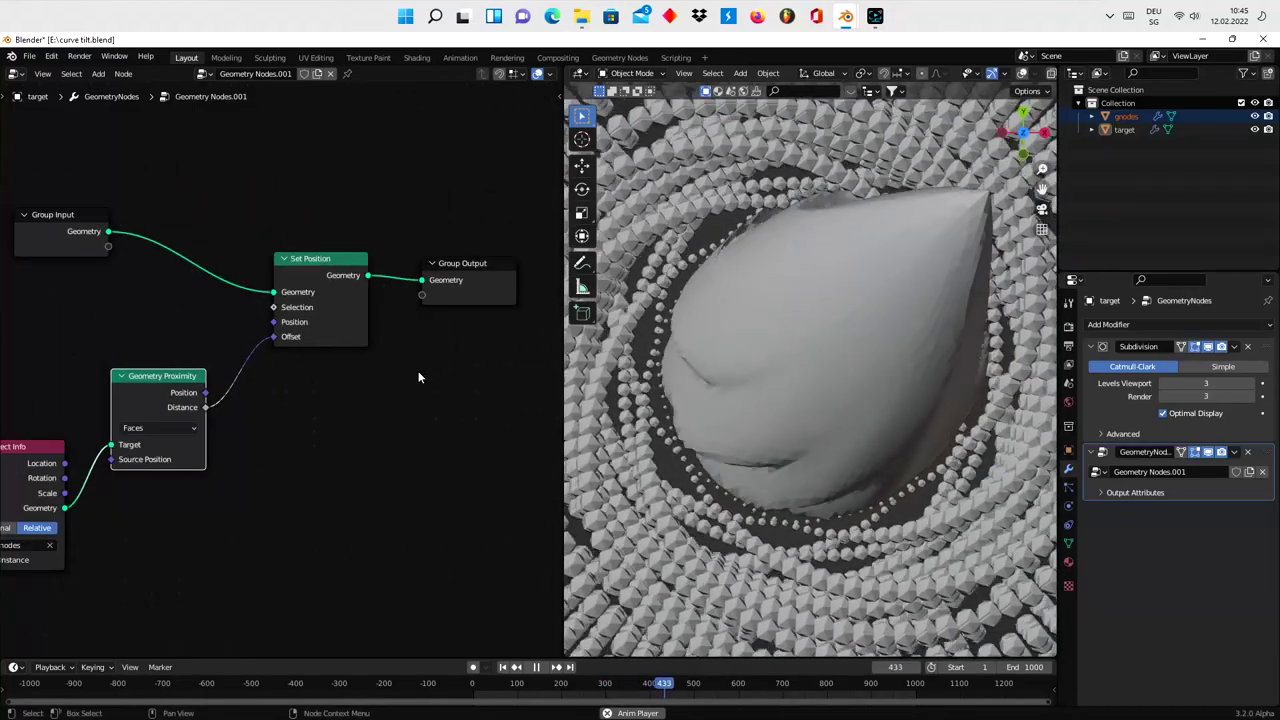
{"action": "scroll", "coordinate": [432, 348], "scroll_direction": "down", "scroll_amount": 1}
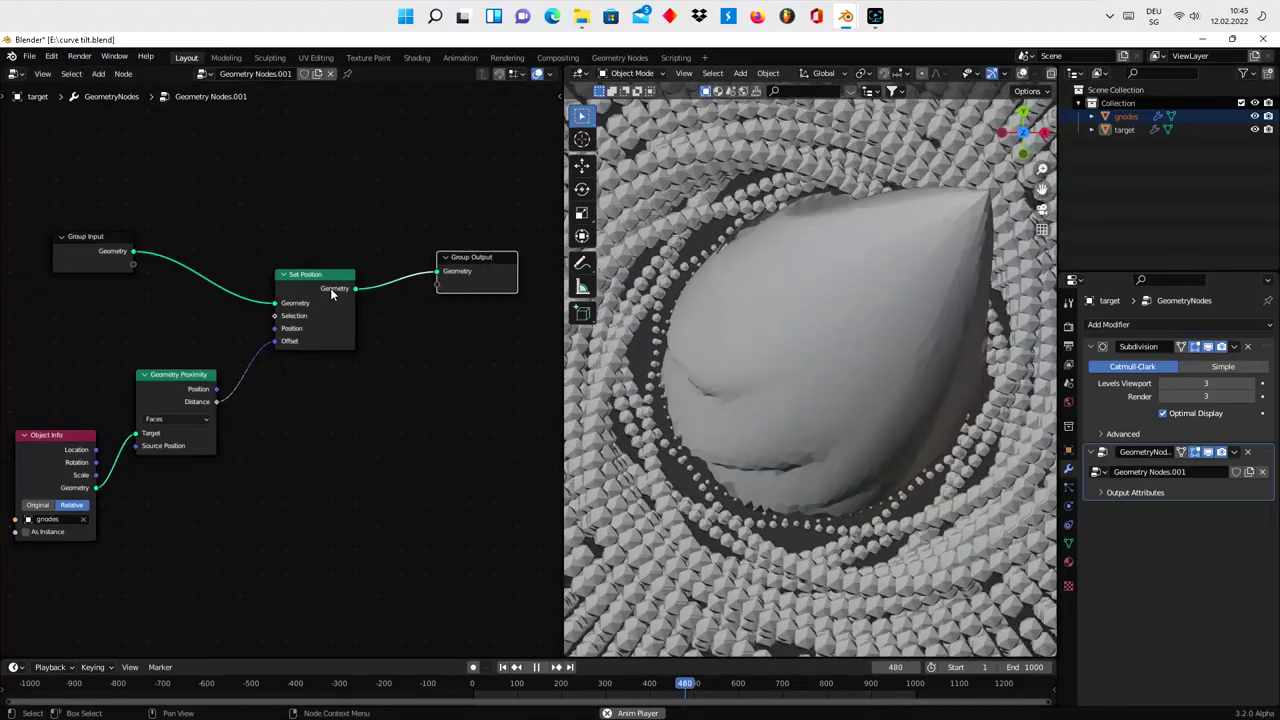
{"action": "left_click_drag", "start_coordinate": [330, 288], "coordinate": [393, 266]}
- Insert a Vector Math node set to Multiply before Set Position and link Proximity Distance into it
{"action": "key", "text": "shift+a"}
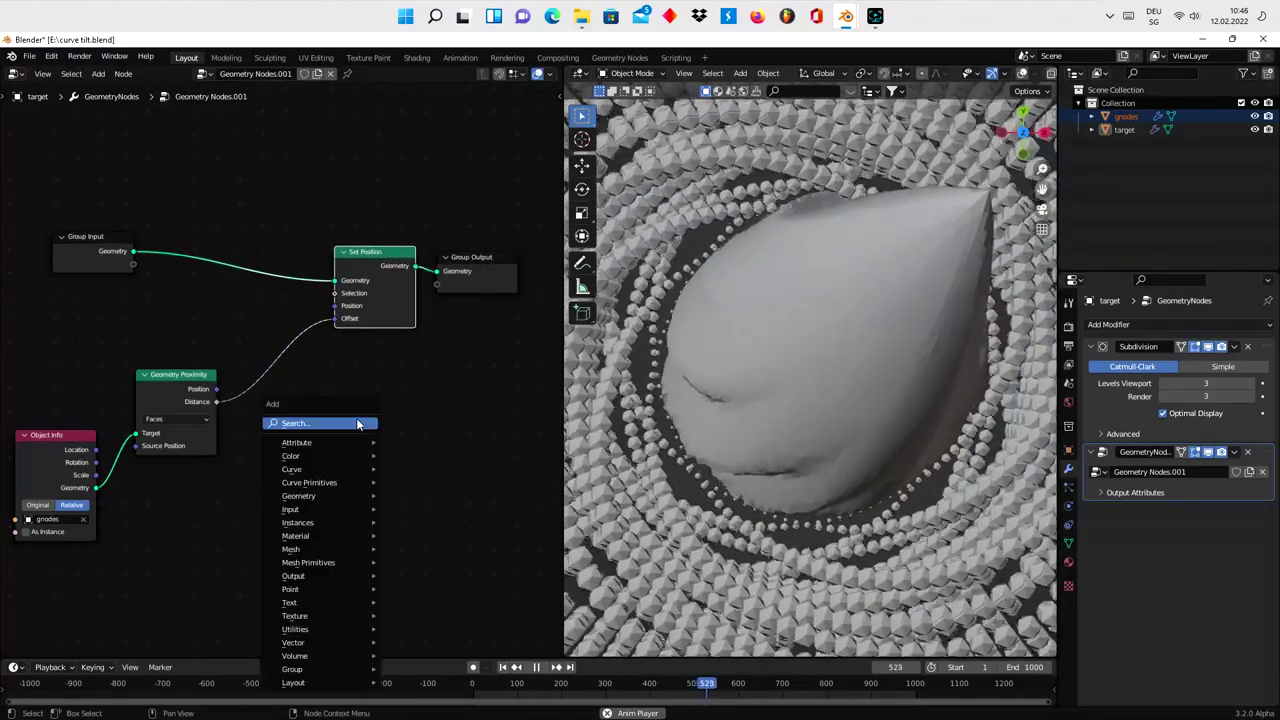
{"action": "left_click", "coordinate": [372, 417]}
{"action": "type", "text": "ve"}
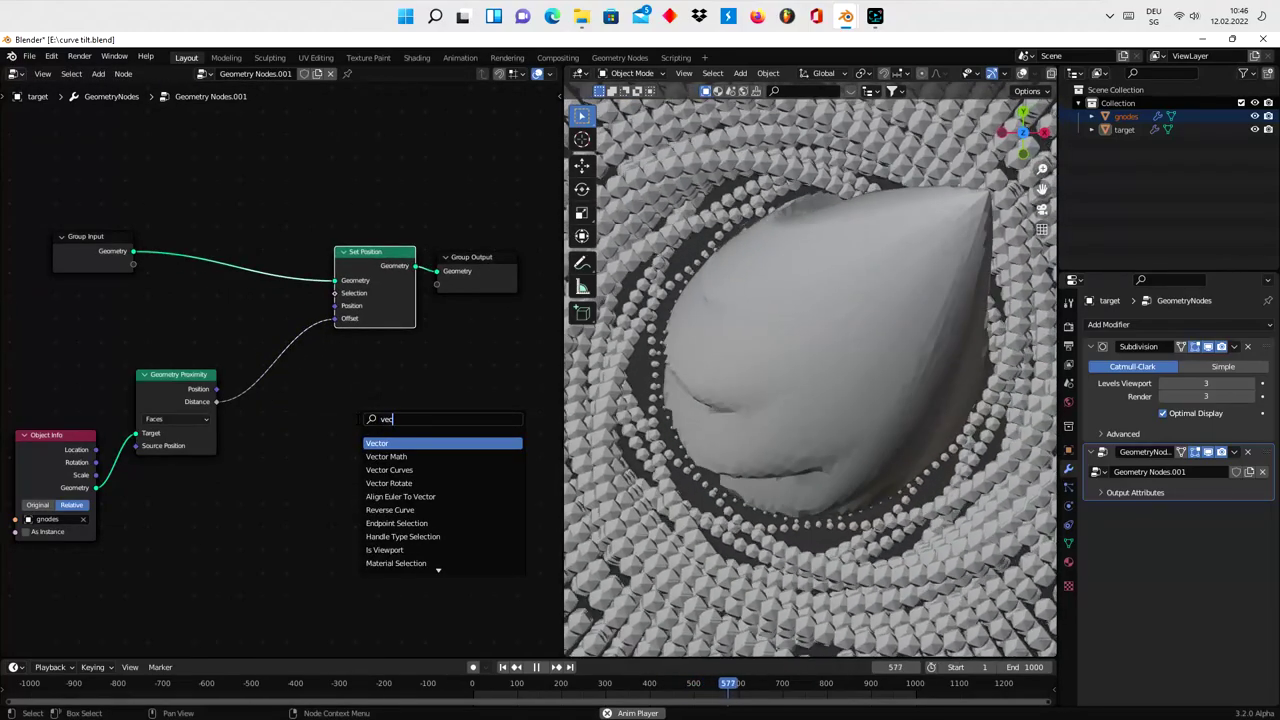
{"action": "type", "text": "c"}
{"action": "left_click", "coordinate": [386, 456]}
{"action": "left_click", "coordinate": [294, 387]}
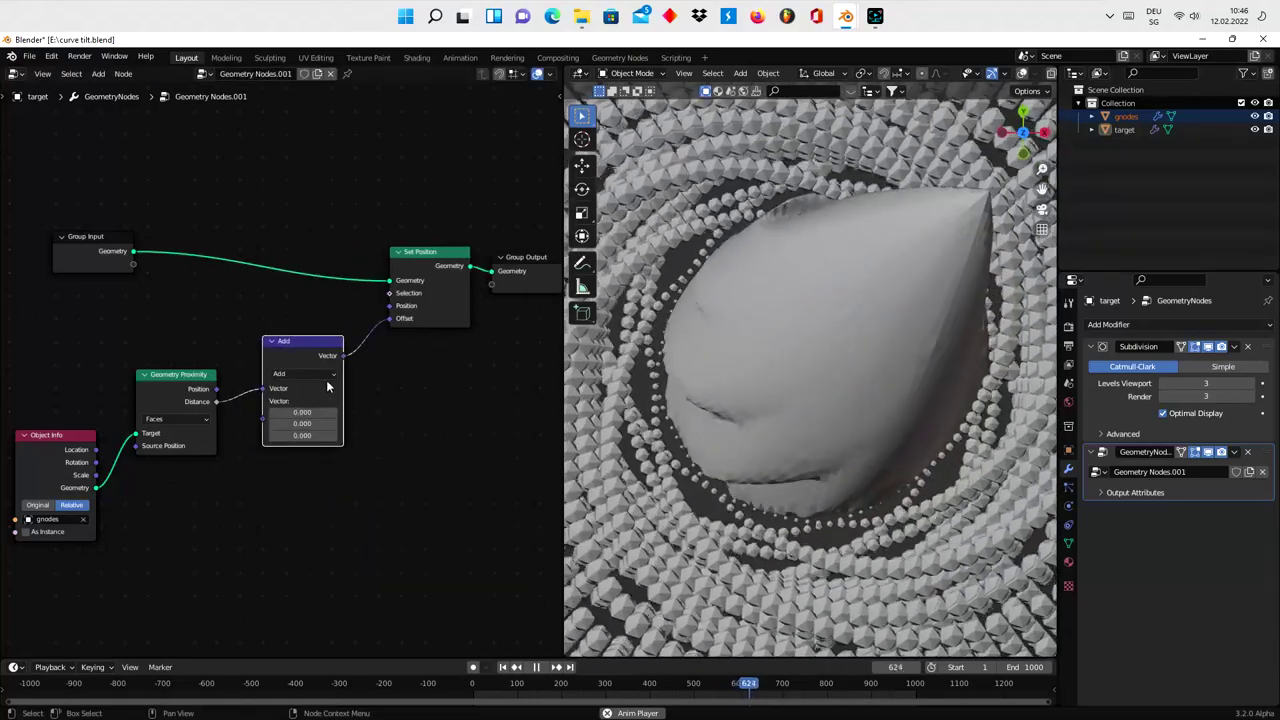
{"action": "left_click", "coordinate": [290, 374]}
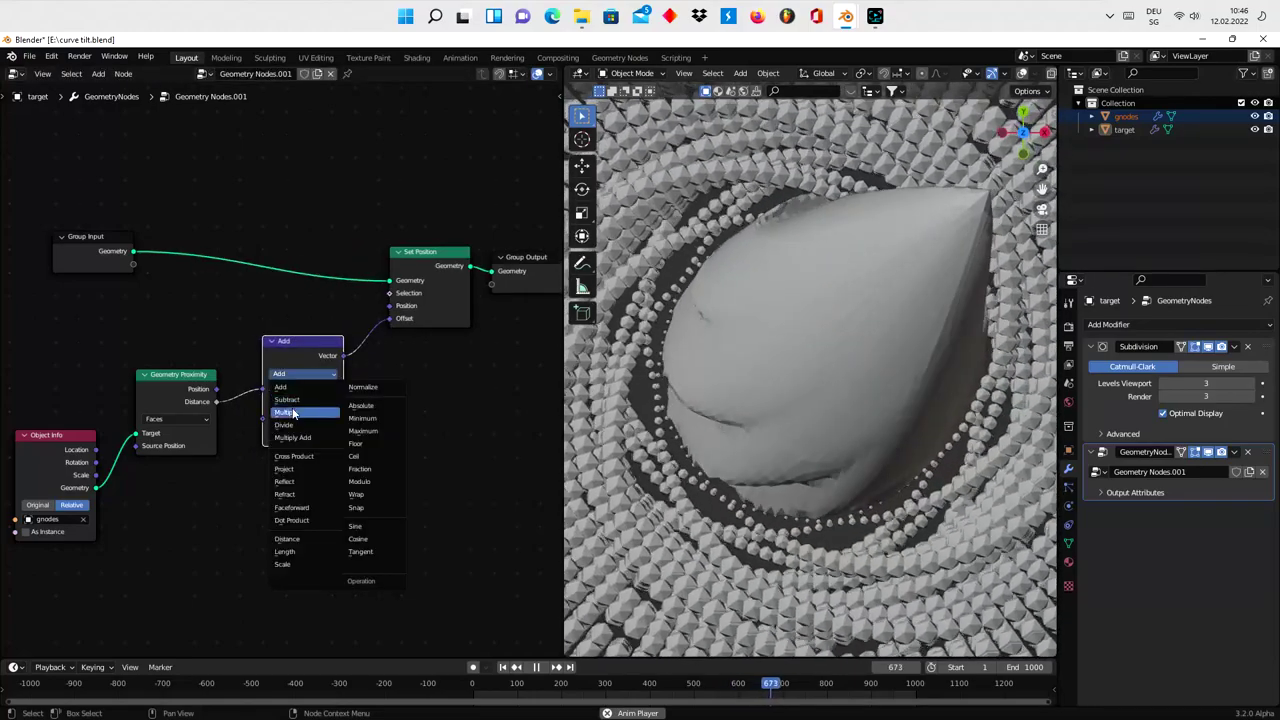
{"action": "left_click", "coordinate": [295, 411]}
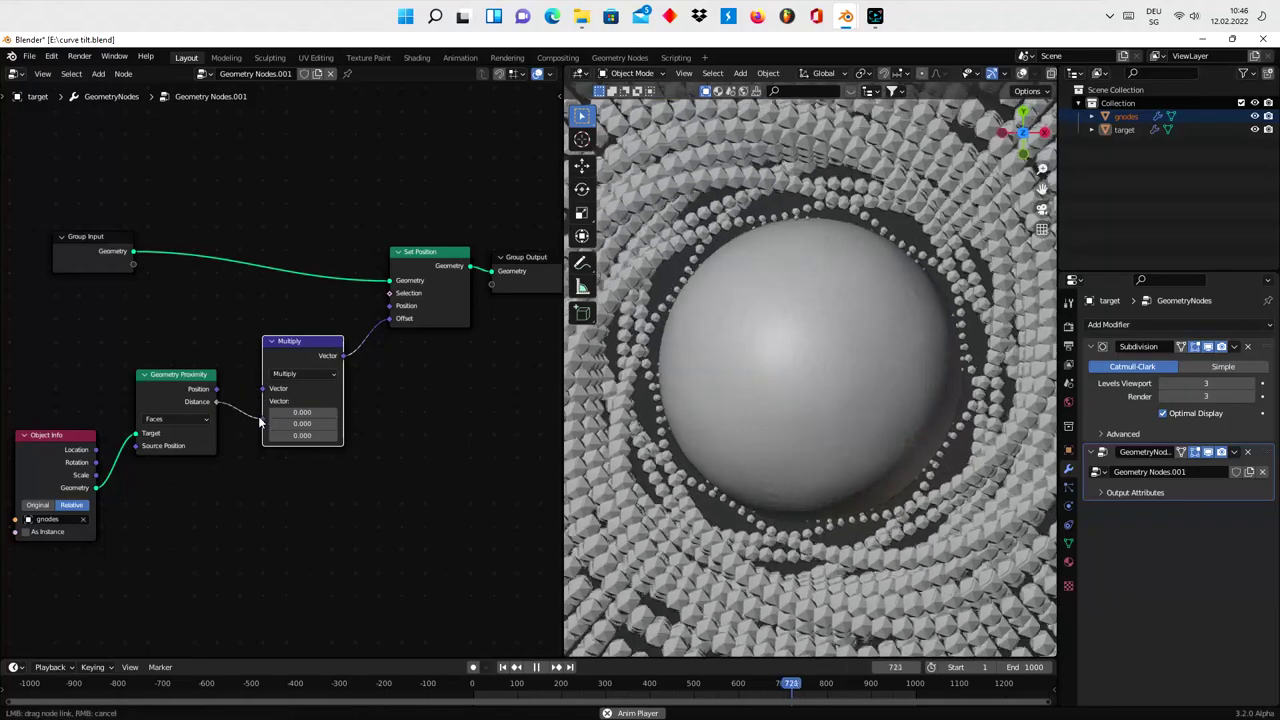
{"action": "mouse_move", "coordinate": [258, 421]}
{"action": "left_mouse_down"}
{"action": "mouse_move", "coordinate": [240, 405]}
{"action": "mouse_move", "coordinate": [264, 410]}
{"action": "left_mouse_up"}
{"action": "scroll", "coordinate": [460, 410], "scroll_direction": "down", "scroll_amount": 2}
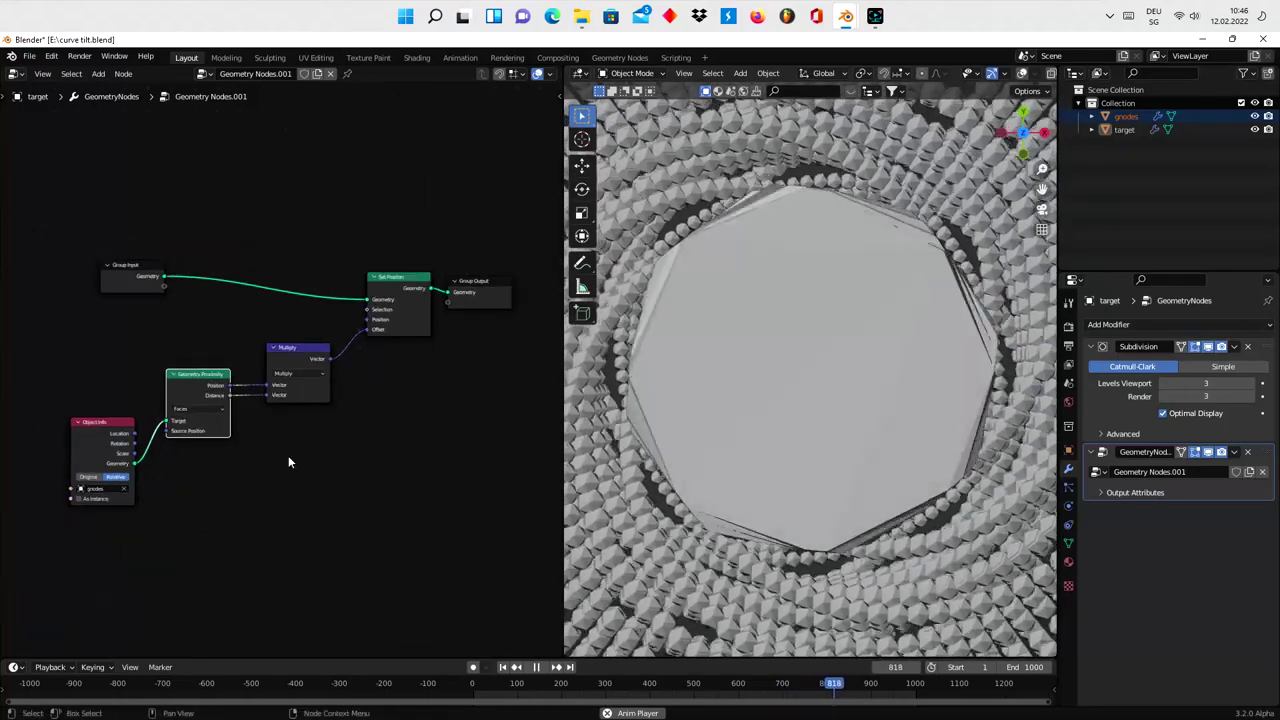
{"action": "middle_click_drag", "start_coordinate": [288, 455], "coordinate": [427, 413]}
{"action": "left_click_drag", "start_coordinate": [185, 400], "coordinate": [80, 455]}
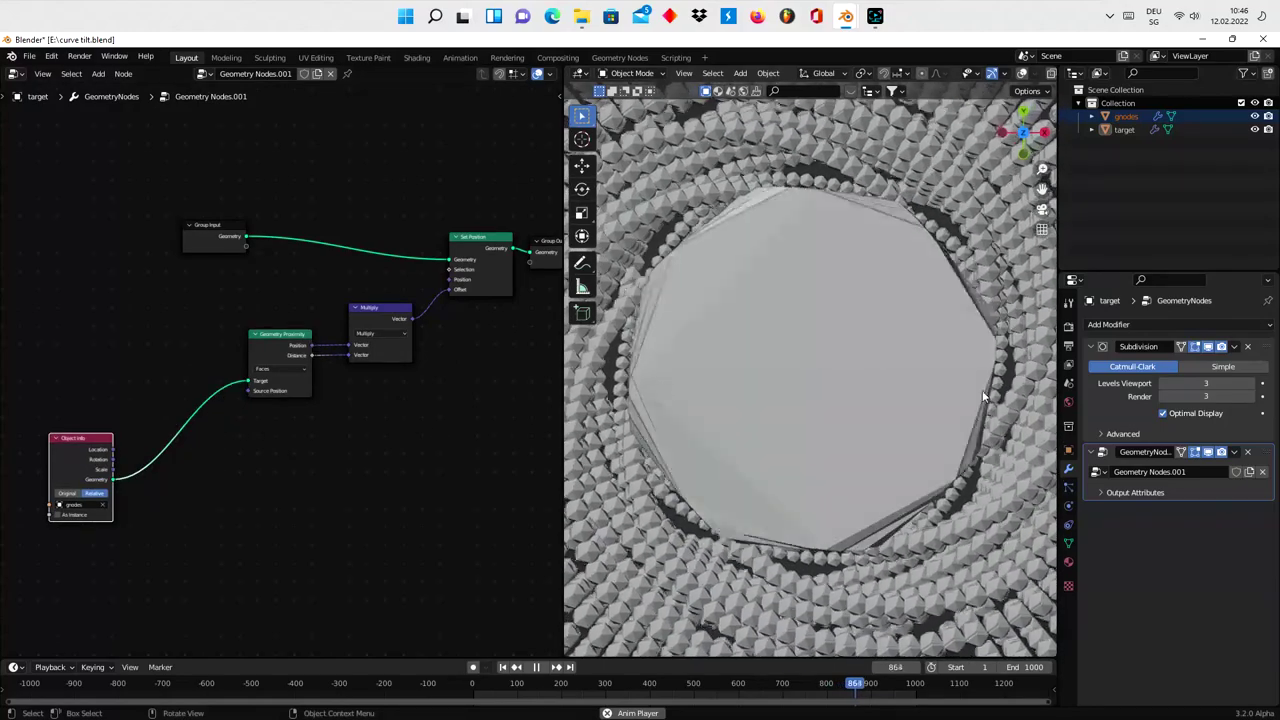
- Raise the target's viewport subdivision level to 5
{"action": "left_click", "coordinate": [1250, 385]}
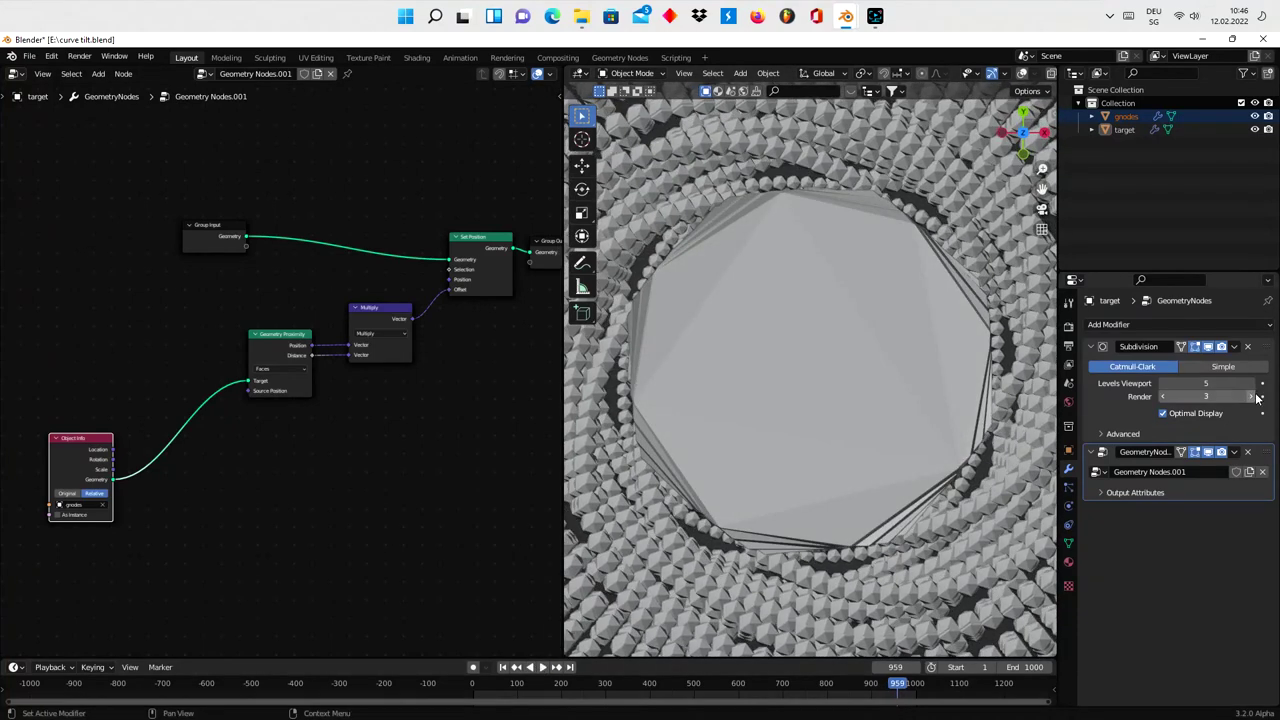
{"action": "middle_click_drag", "start_coordinate": [378, 377], "coordinate": [279, 468]}
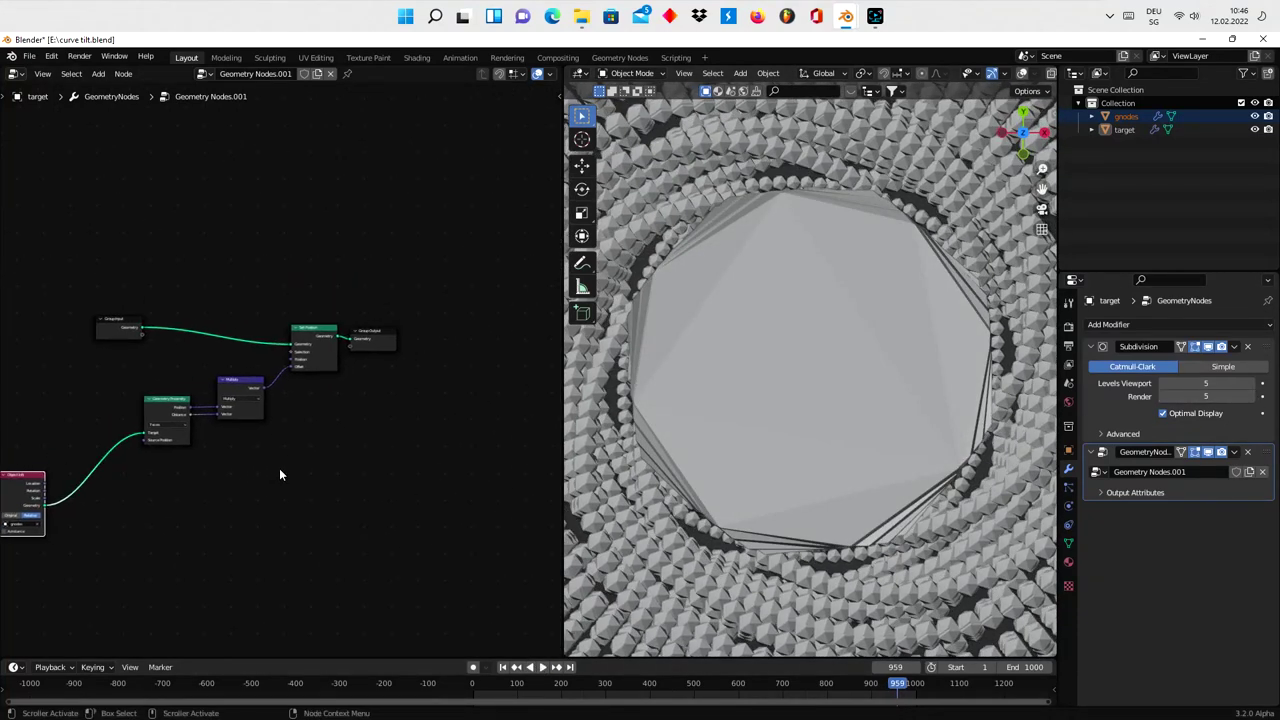
{"action": "scroll", "coordinate": [286, 453], "scroll_direction": "up", "scroll_amount": 2}
{"action": "scroll", "coordinate": [309, 438], "scroll_direction": "up", "scroll_amount": 1}
- Duplicate the Multiply node onto the Offset link, switch it to Scale, and set the factor to 0.4
{"action": "left_click", "coordinate": [210, 398]}
{"action": "right_click", "coordinate": [210, 398]}
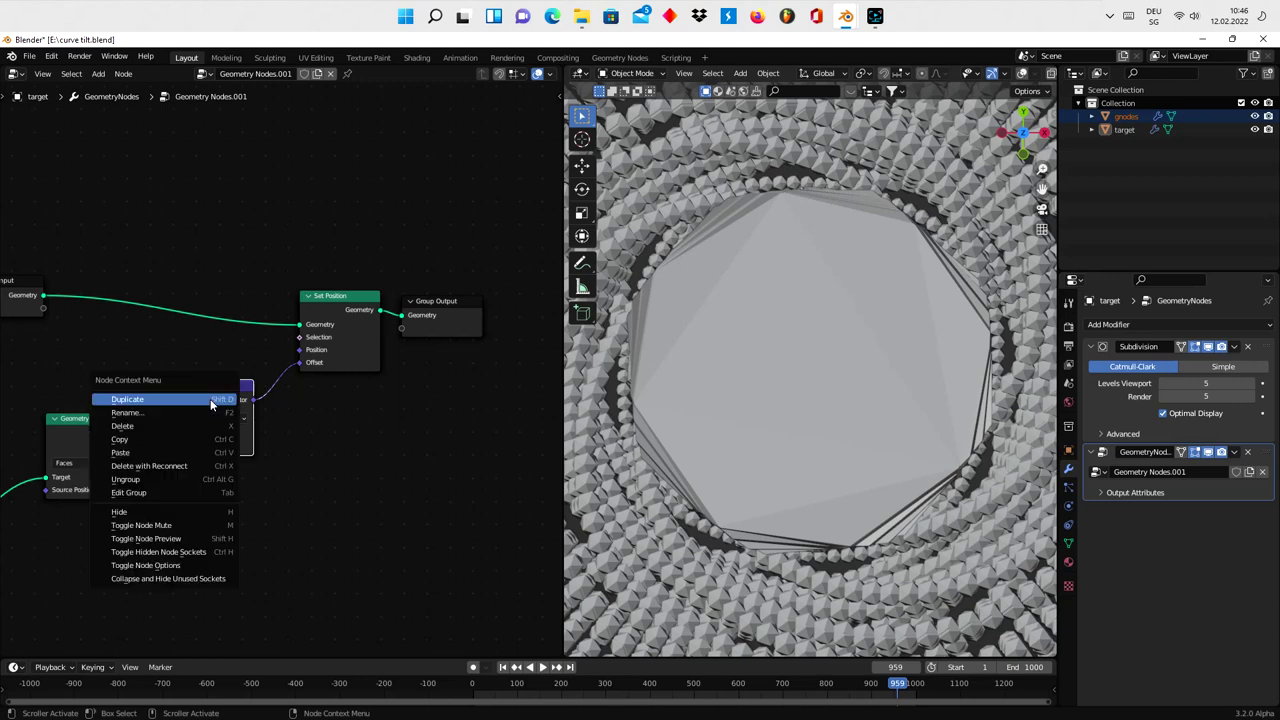
{"action": "left_click", "coordinate": [220, 398]}
{"action": "left_click", "coordinate": [320, 417]}
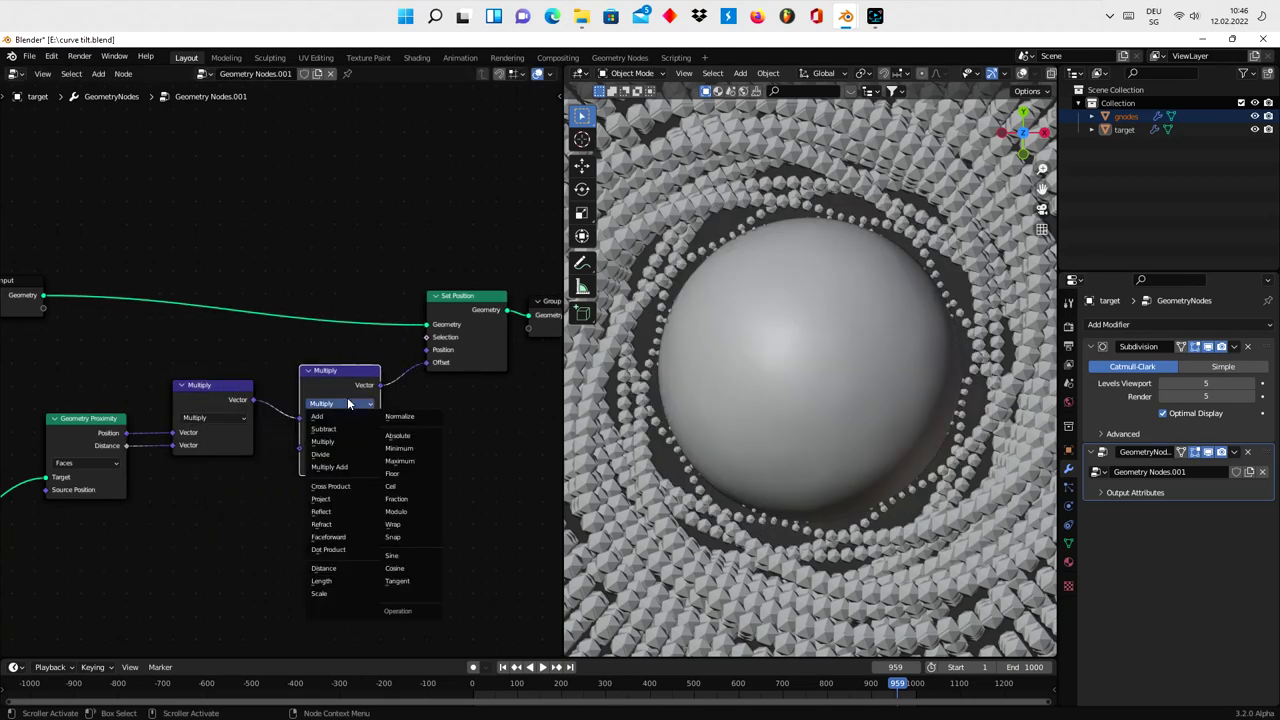
{"action": "left_click", "coordinate": [327, 594]}
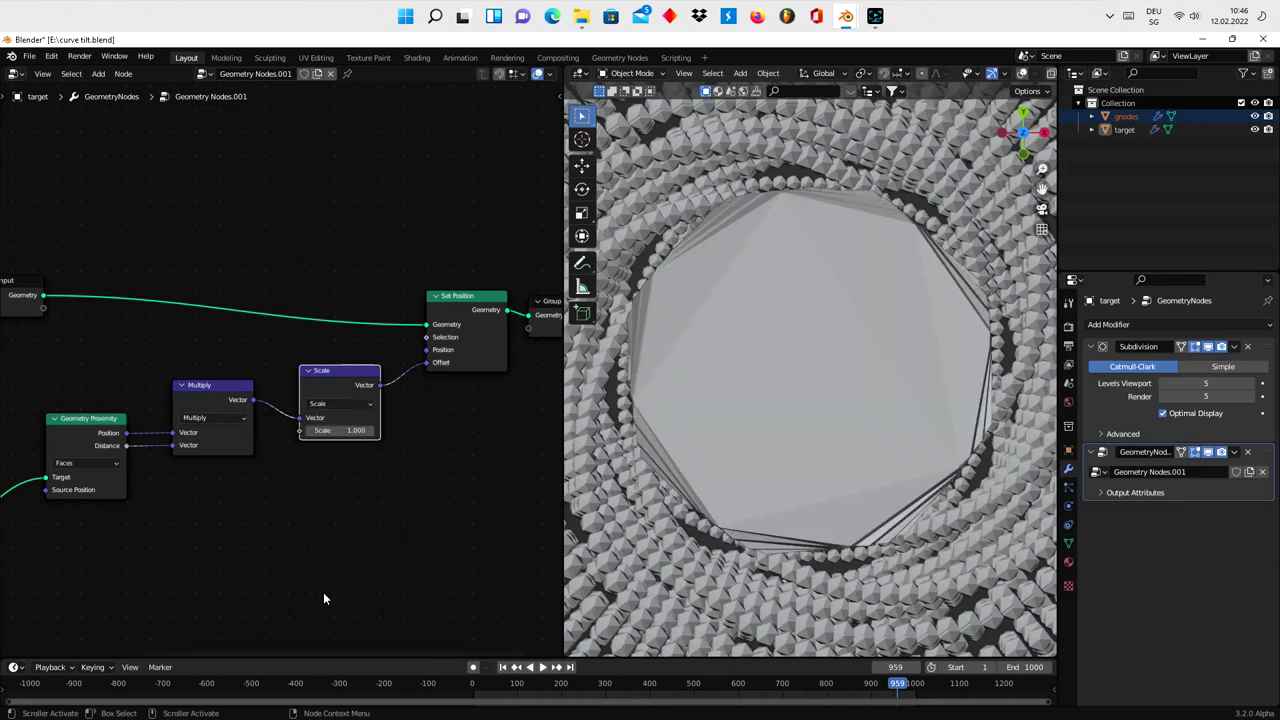
{"action": "mouse_move", "coordinate": [345, 430]}
{"action": "left_mouse_down"}
{"action": "mouse_move", "coordinate": [320, 430]}
{"action": "mouse_move", "coordinate": [356, 430]}
{"action": "left_mouse_up"}
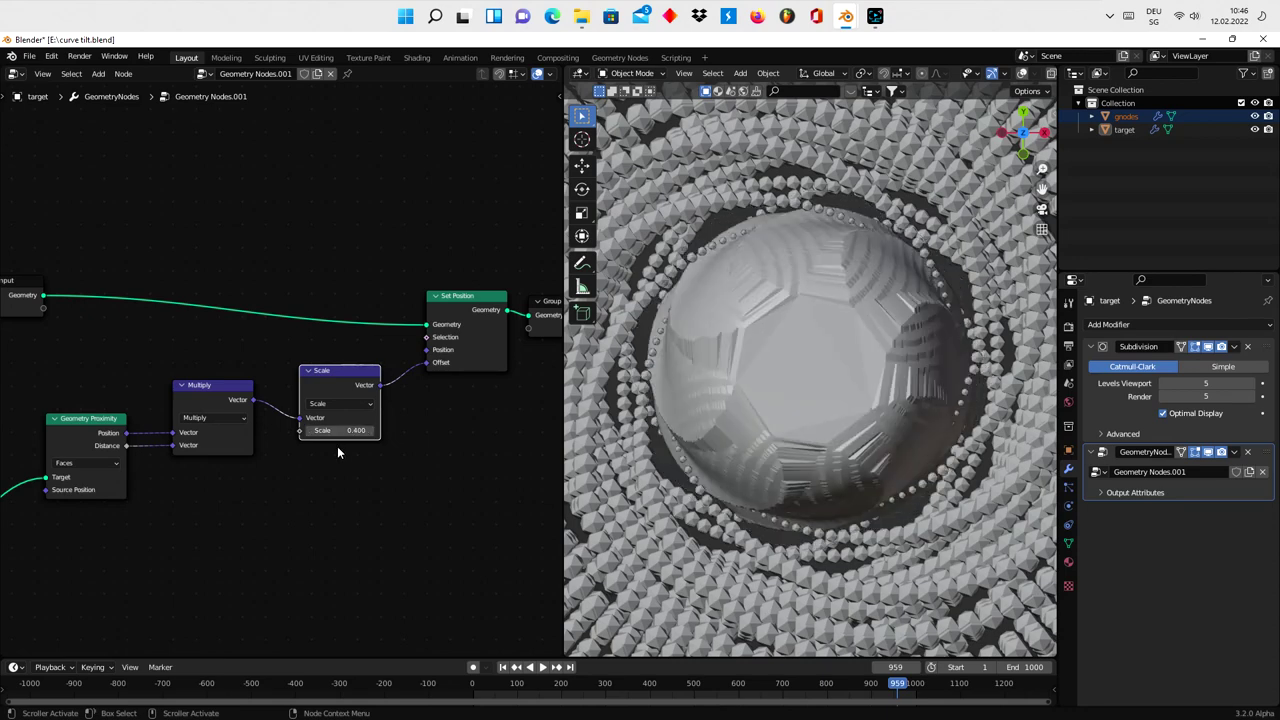
{"action": "scroll", "coordinate": [329, 539], "scroll_direction": "down", "scroll_amount": 1}
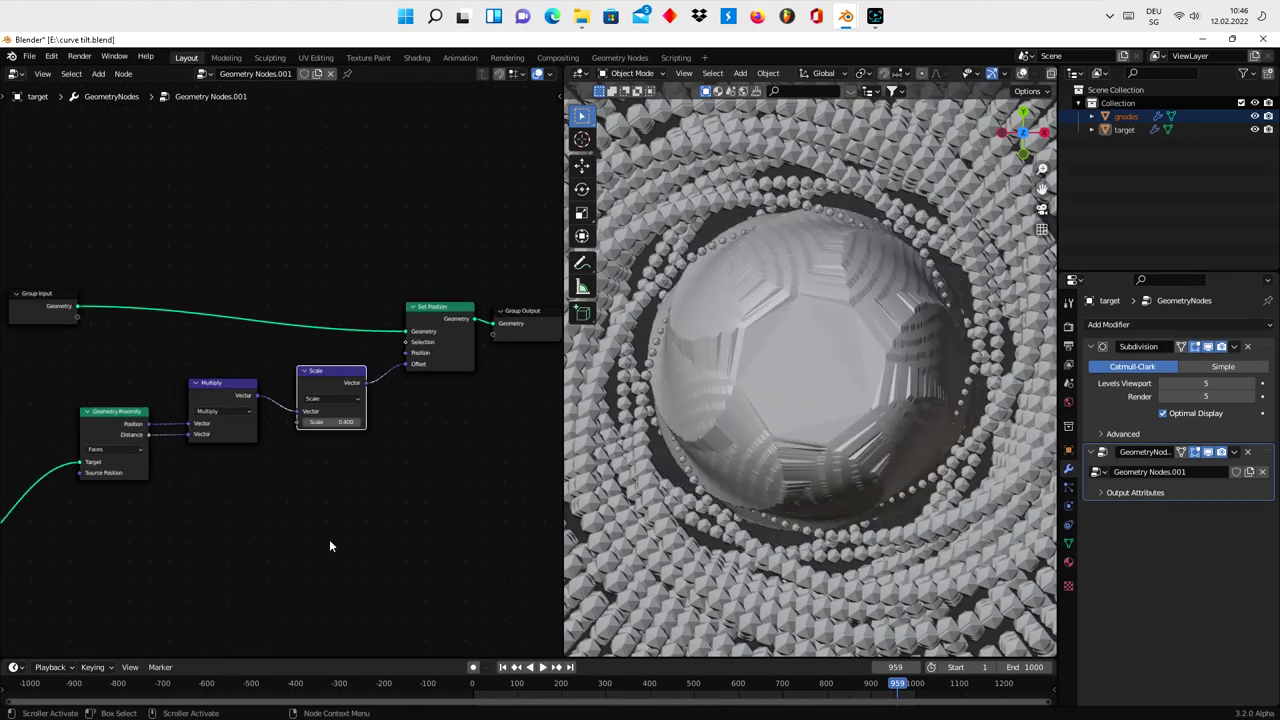
{"action": "scroll", "coordinate": [342, 520], "scroll_direction": "down", "scroll_amount": 2}
{"action": "scroll", "coordinate": [345, 516], "scroll_direction": "up", "scroll_amount": 1}
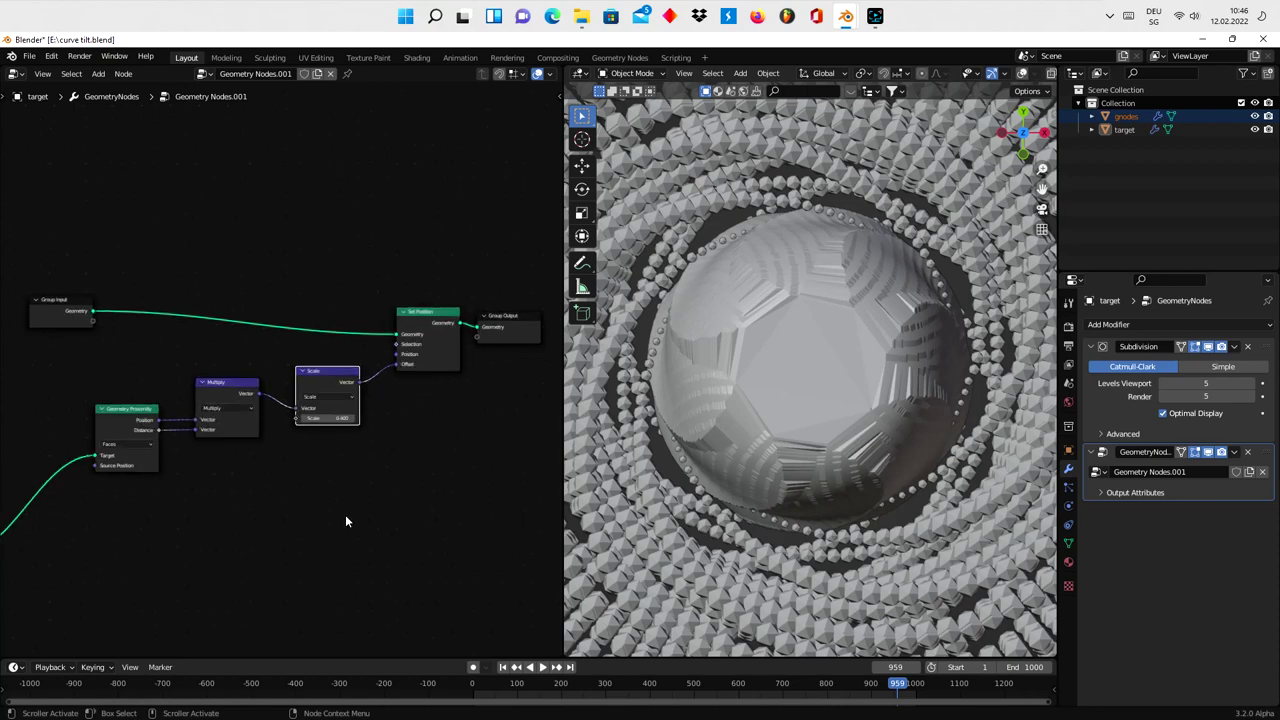
{"action": "middle_click_drag", "start_coordinate": [345, 514], "coordinate": [351, 493]}
{"action": "scroll", "coordinate": [410, 478], "scroll_direction": "up", "scroll_amount": 1}
{"action": "scroll", "coordinate": [410, 478], "scroll_direction": "up", "scroll_amount": 1}
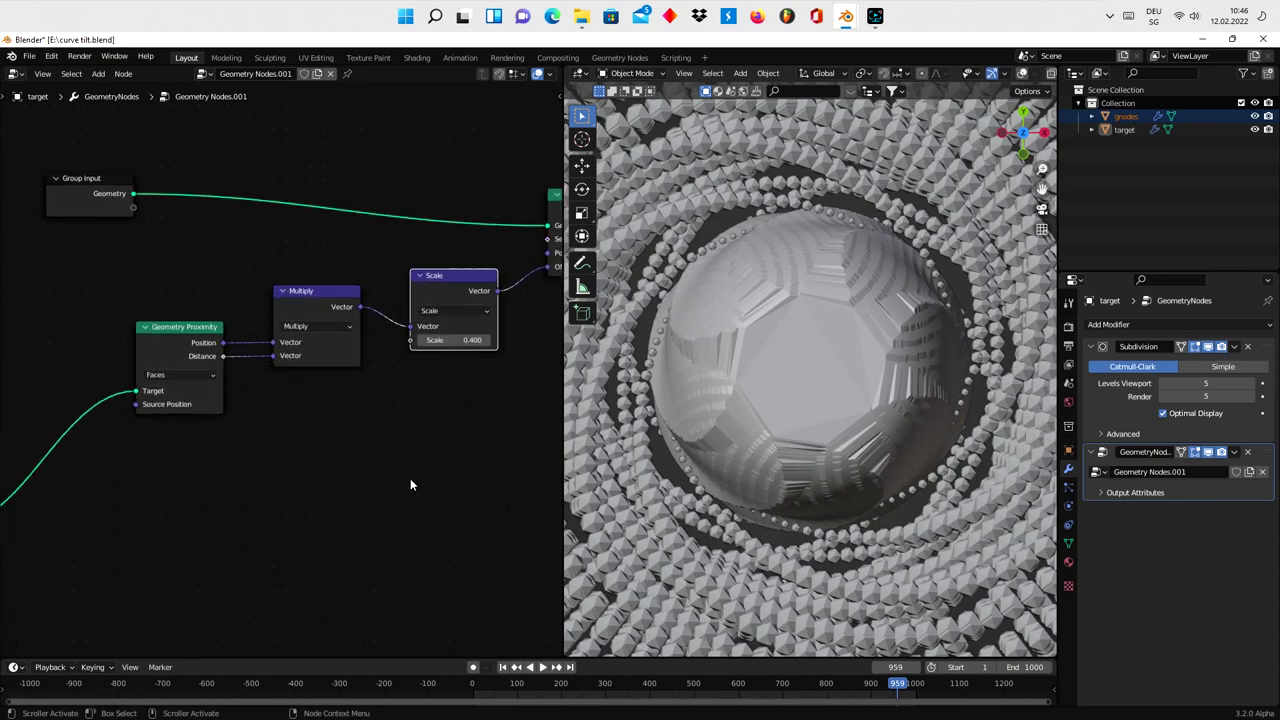
{"action": "scroll", "coordinate": [410, 470], "scroll_direction": "up", "scroll_amount": 1}
{"action": "middle_click_drag", "start_coordinate": [408, 454], "coordinate": [328, 514]}
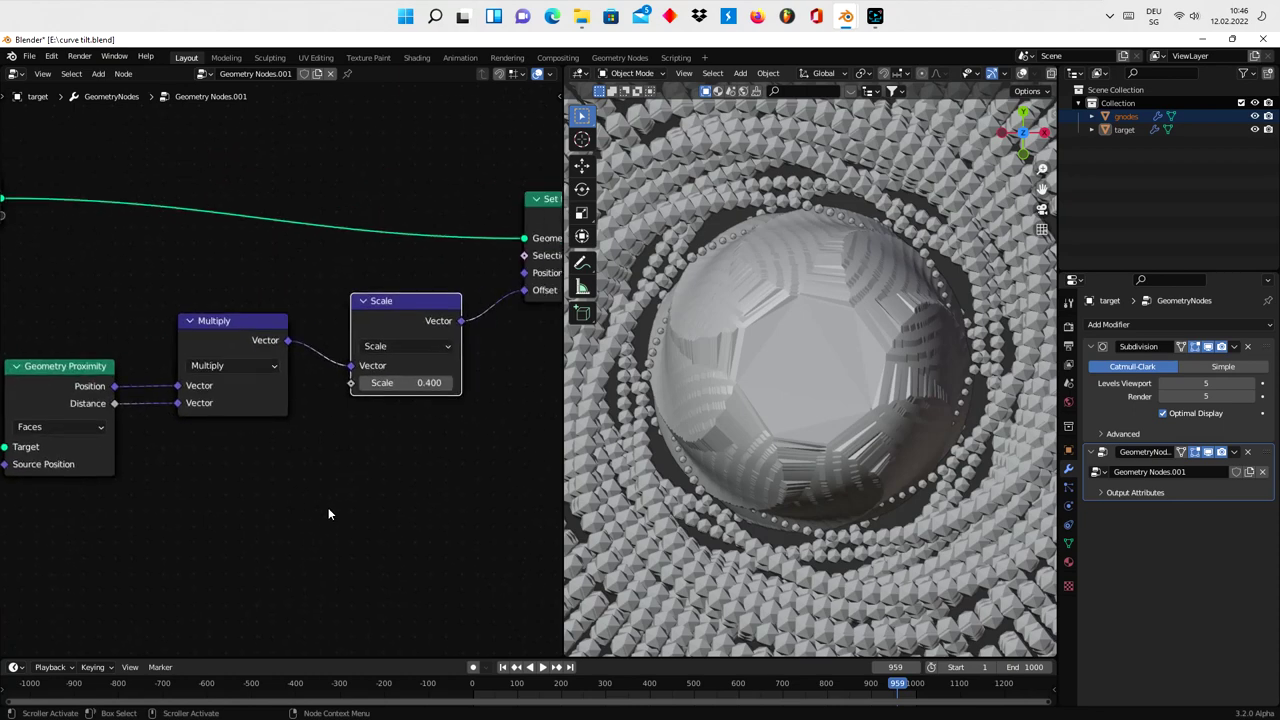
- Insert a ColorRamp between Proximity Distance and Multiply, inverted with the black stop near 0.4
{"action": "left_click", "coordinate": [540, 669]}
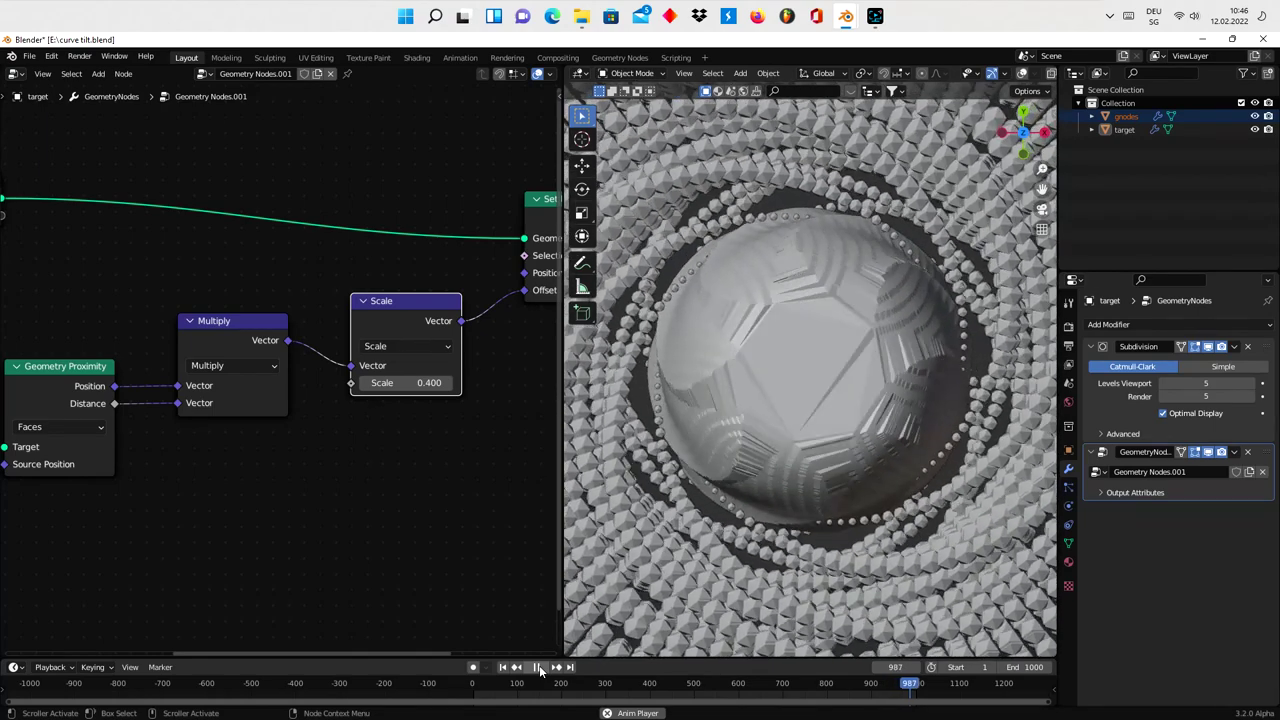
{"action": "left_click", "coordinate": [540, 669]}
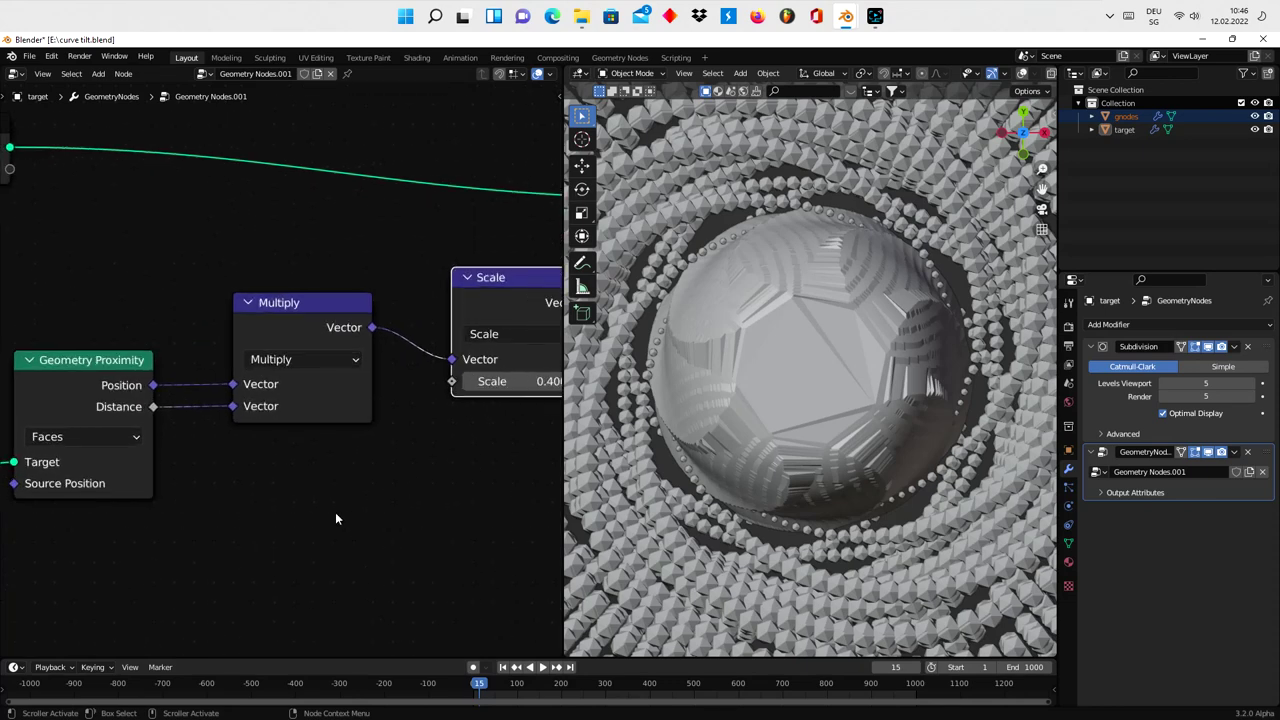
{"action": "middle_click_drag", "start_coordinate": [361, 491], "coordinate": [382, 453]}
{"action": "scroll", "coordinate": [383, 455], "scroll_direction": "up", "scroll_amount": 2}
{"action": "key", "text": "shift+a"}
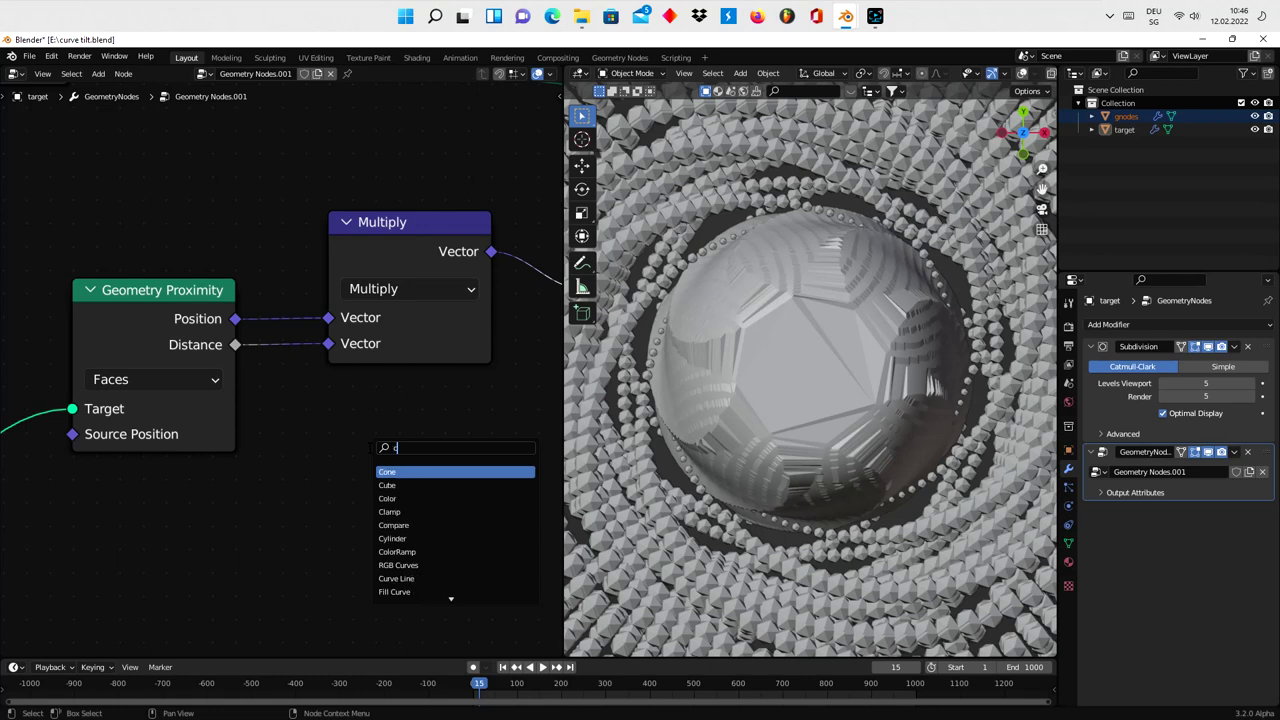
{"action": "left_click", "coordinate": [398, 485]}
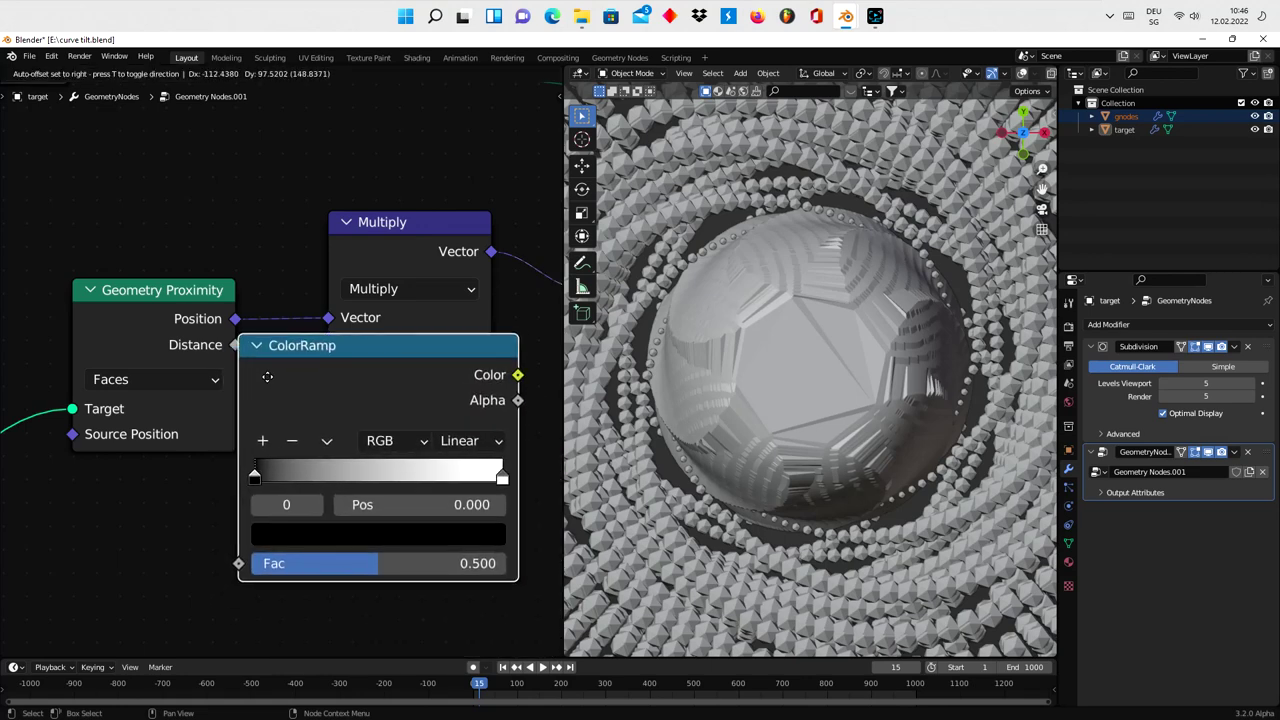
{"action": "left_click", "coordinate": [358, 376]}
{"action": "scroll", "coordinate": [425, 567], "scroll_direction": "down", "scroll_amount": 1}
{"action": "middle_click_drag", "start_coordinate": [425, 567], "coordinate": [260, 516]}
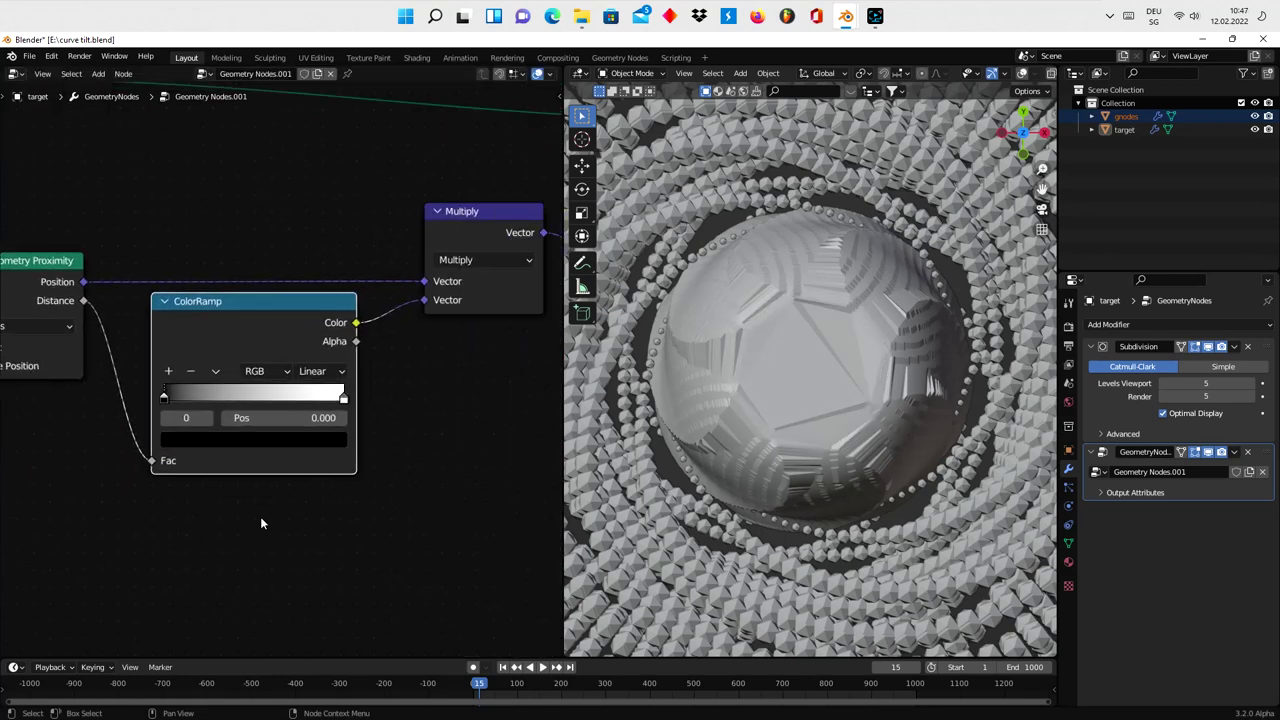
{"action": "left_click_drag", "start_coordinate": [181, 401], "coordinate": [245, 408]}
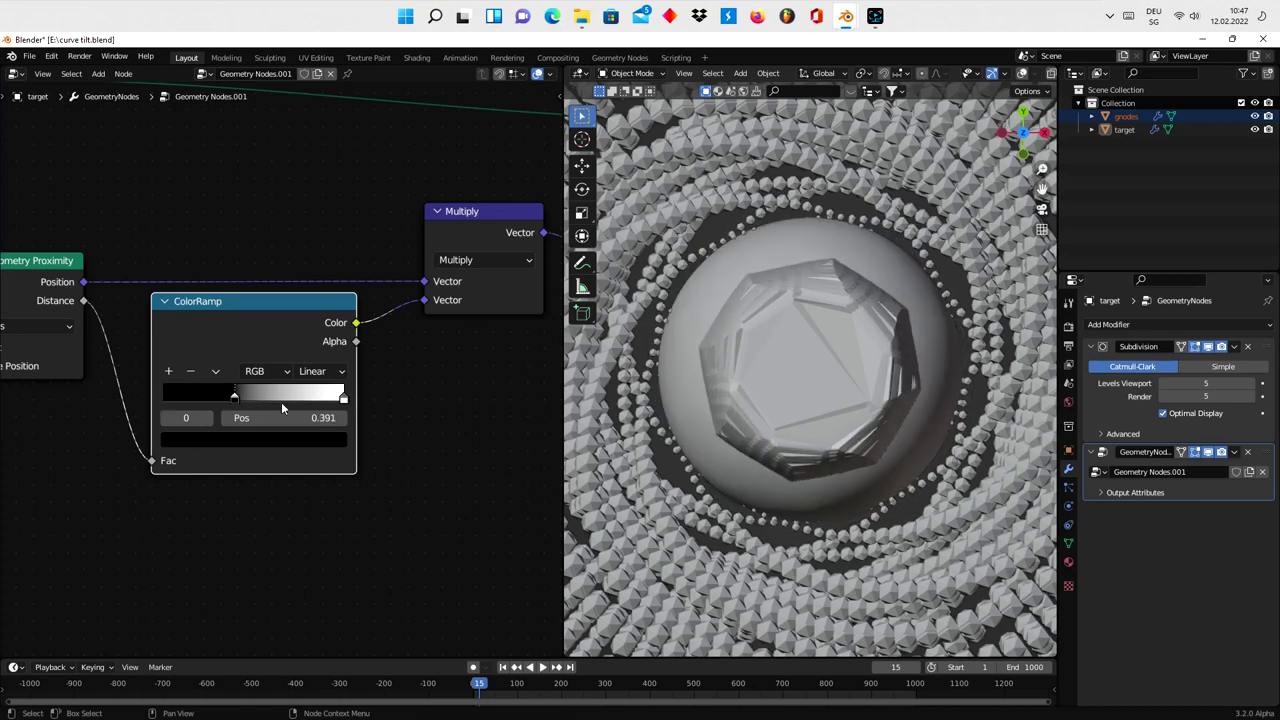
{"action": "left_click_drag", "start_coordinate": [341, 398], "coordinate": [152, 413]}
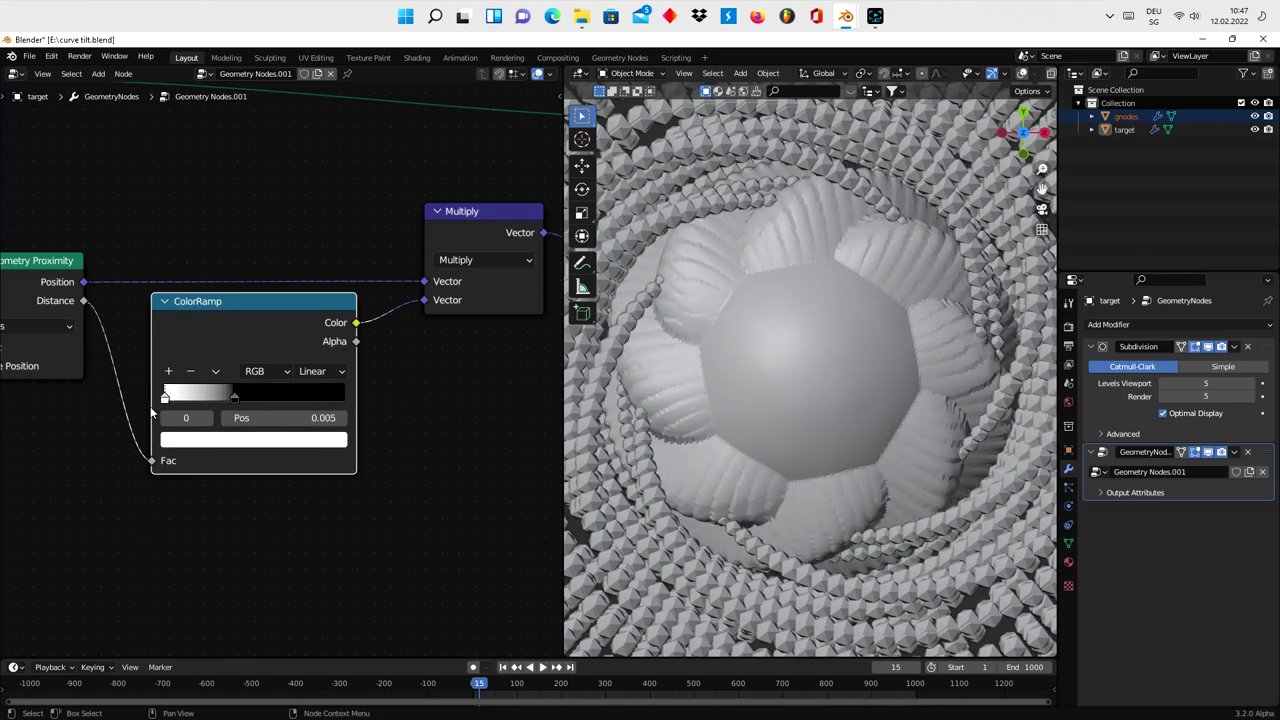
- Play the animation and adjust the ColorRamp's black stop to 0.682, then back to 0.555
{"action": "left_click", "coordinate": [541, 668]}
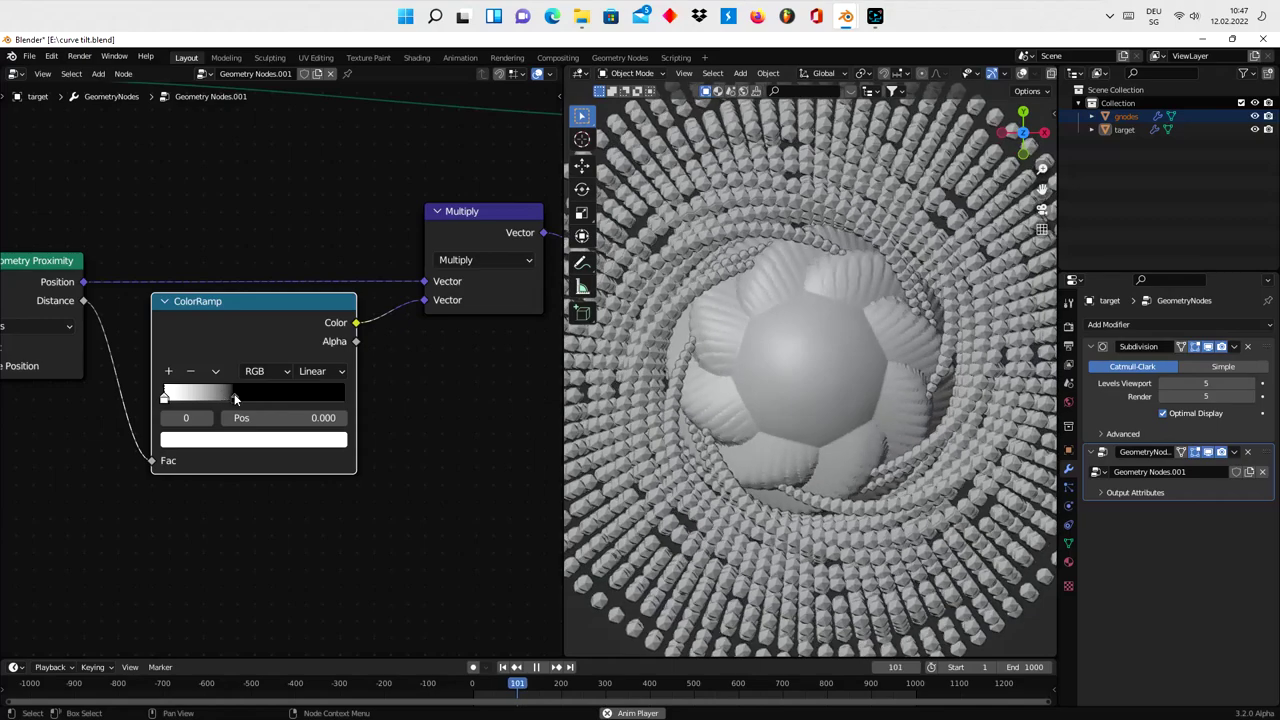
{"action": "mouse_move", "coordinate": [235, 399]}
{"action": "left_mouse_down"}
{"action": "mouse_move", "coordinate": [289, 415]}
{"action": "mouse_move", "coordinate": [265, 417]}
{"action": "left_mouse_up"}
{"action": "middle_click_drag", "start_coordinate": [254, 530], "coordinate": [309, 543], "text": "ctrl"}
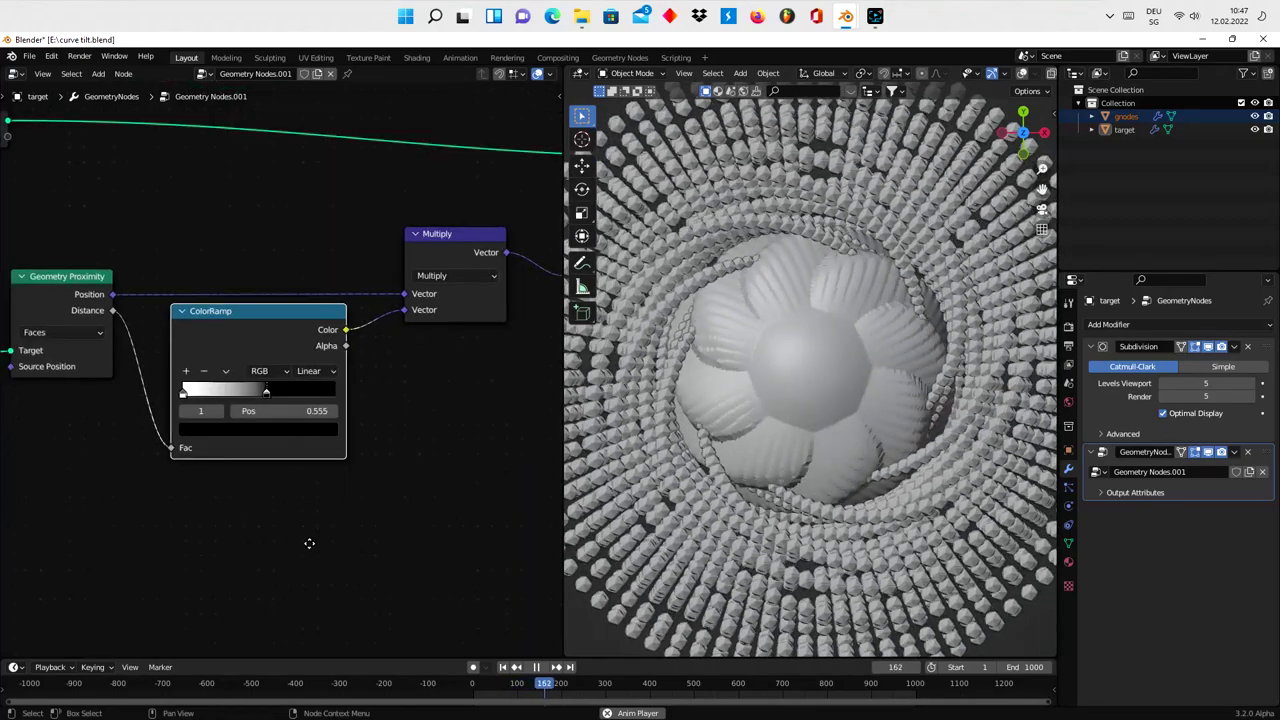
{"action": "scroll", "coordinate": [317, 546], "scroll_direction": "up", "scroll_amount": 2}
{"action": "scroll", "coordinate": [317, 546], "scroll_direction": "up", "scroll_amount": 1}
{"action": "scroll", "coordinate": [317, 546], "scroll_direction": "up", "scroll_amount": 1}
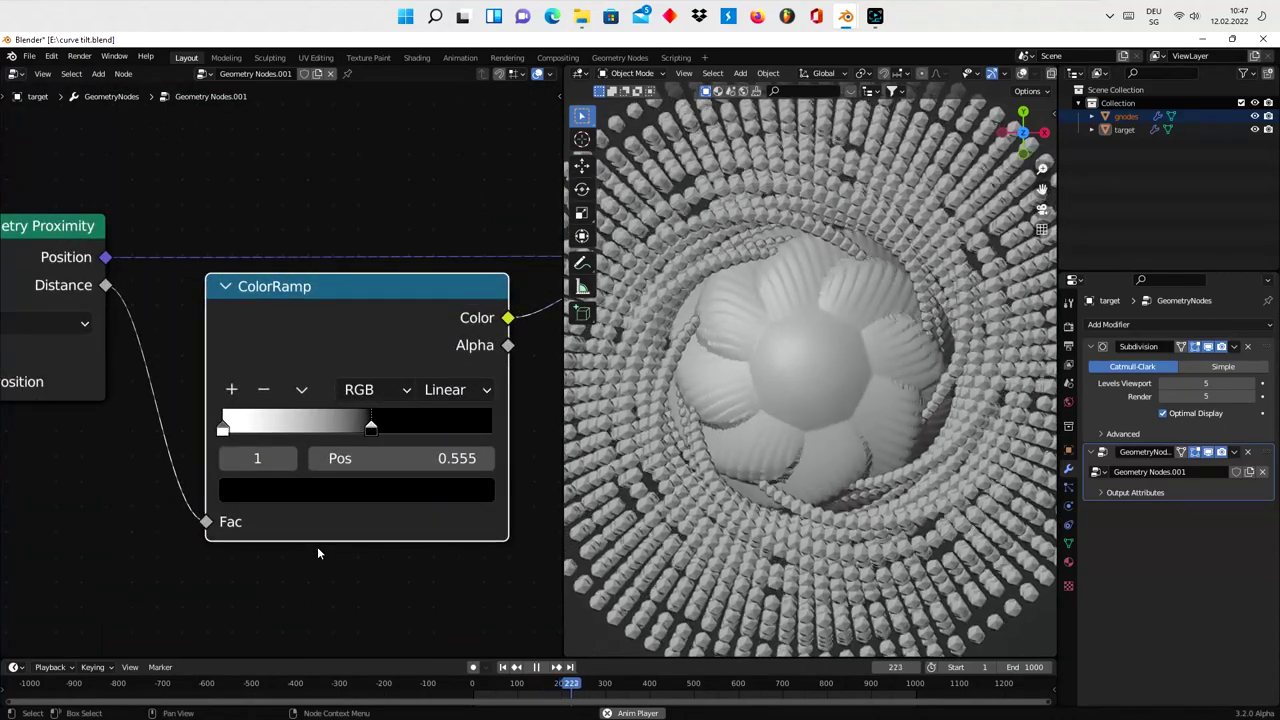
{"action": "scroll", "coordinate": [317, 546], "scroll_direction": "up", "scroll_amount": 1}
{"action": "middle_click_drag", "start_coordinate": [317, 547], "coordinate": [318, 462]}
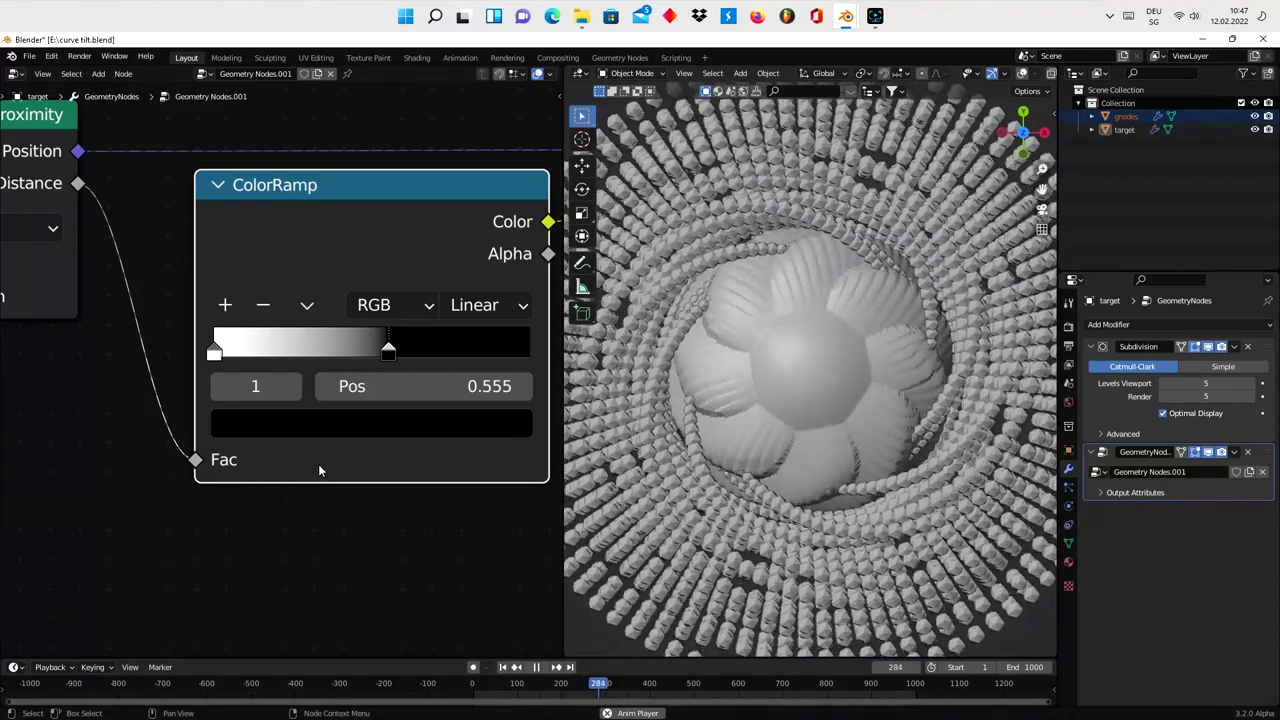
- Add a third colour stop and tune the middle stops to about 0.455 and 0.364
{"action": "left_click", "coordinate": [225, 305]}
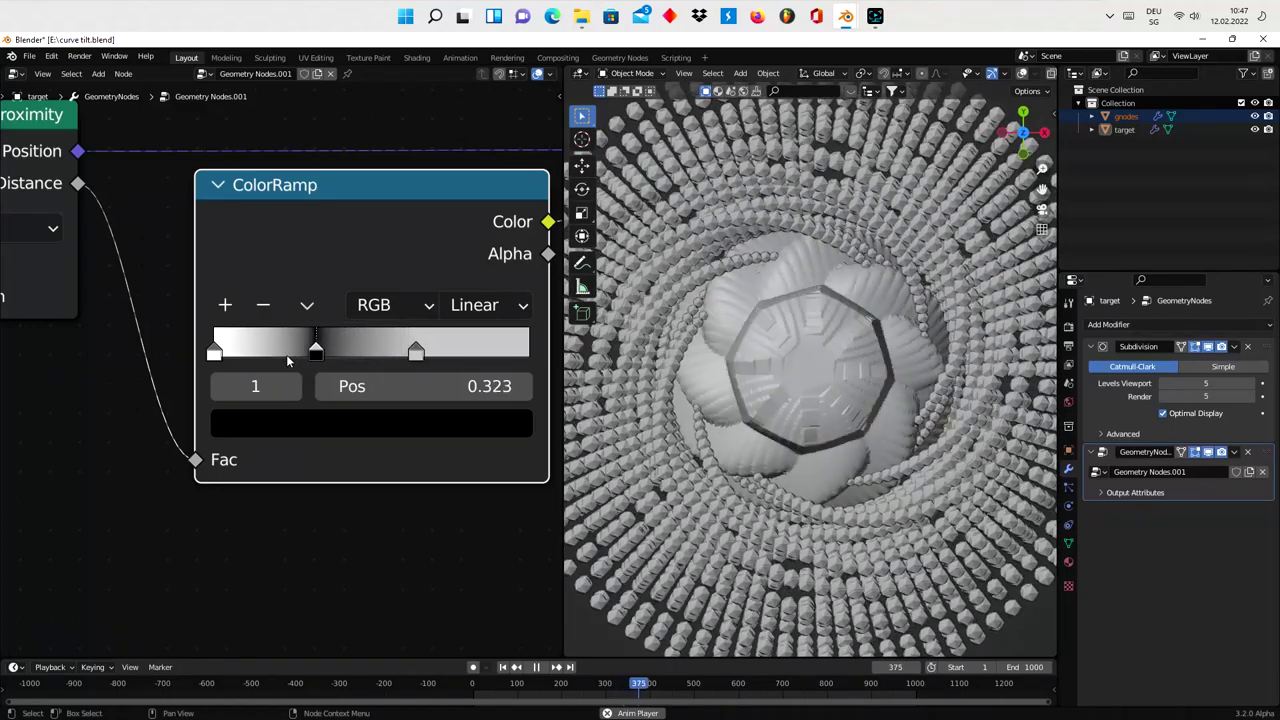
{"action": "left_click_drag", "start_coordinate": [277, 357], "coordinate": [347, 377]}
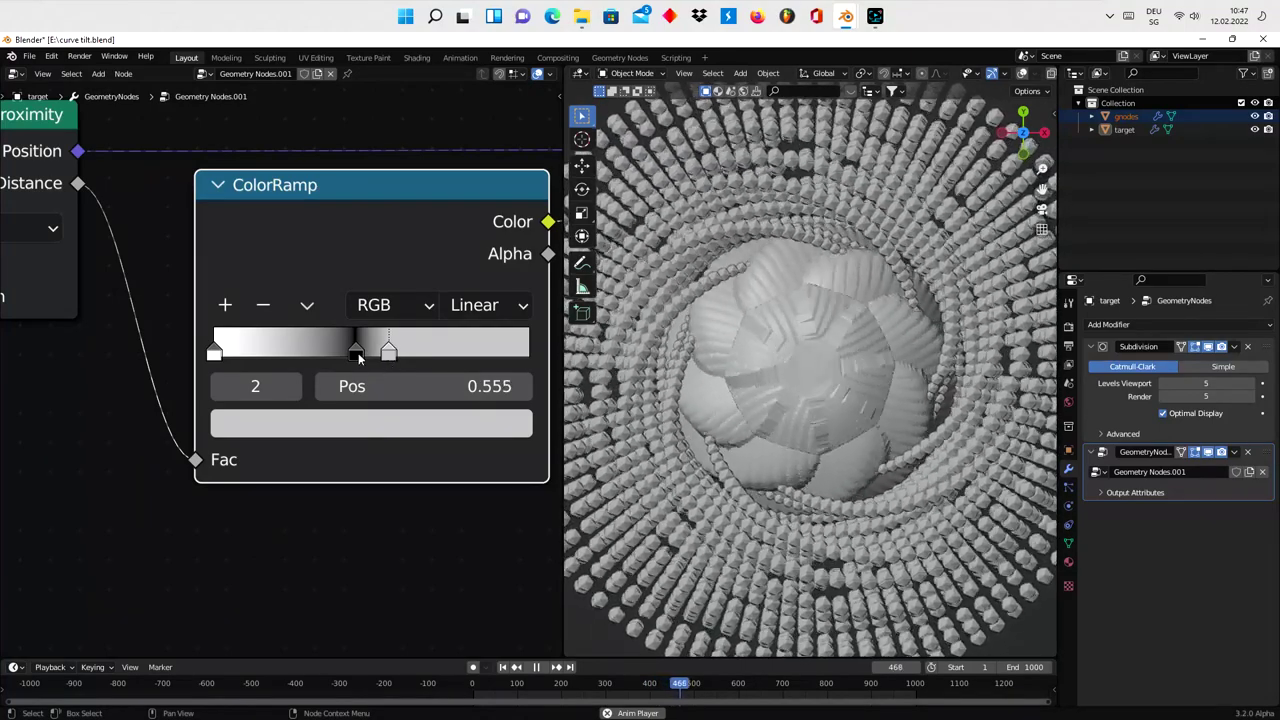
{"action": "mouse_move", "coordinate": [357, 358]}
{"action": "left_mouse_down"}
{"action": "mouse_move", "coordinate": [311, 364]}
{"action": "mouse_move", "coordinate": [338, 372]}
{"action": "left_mouse_up"}
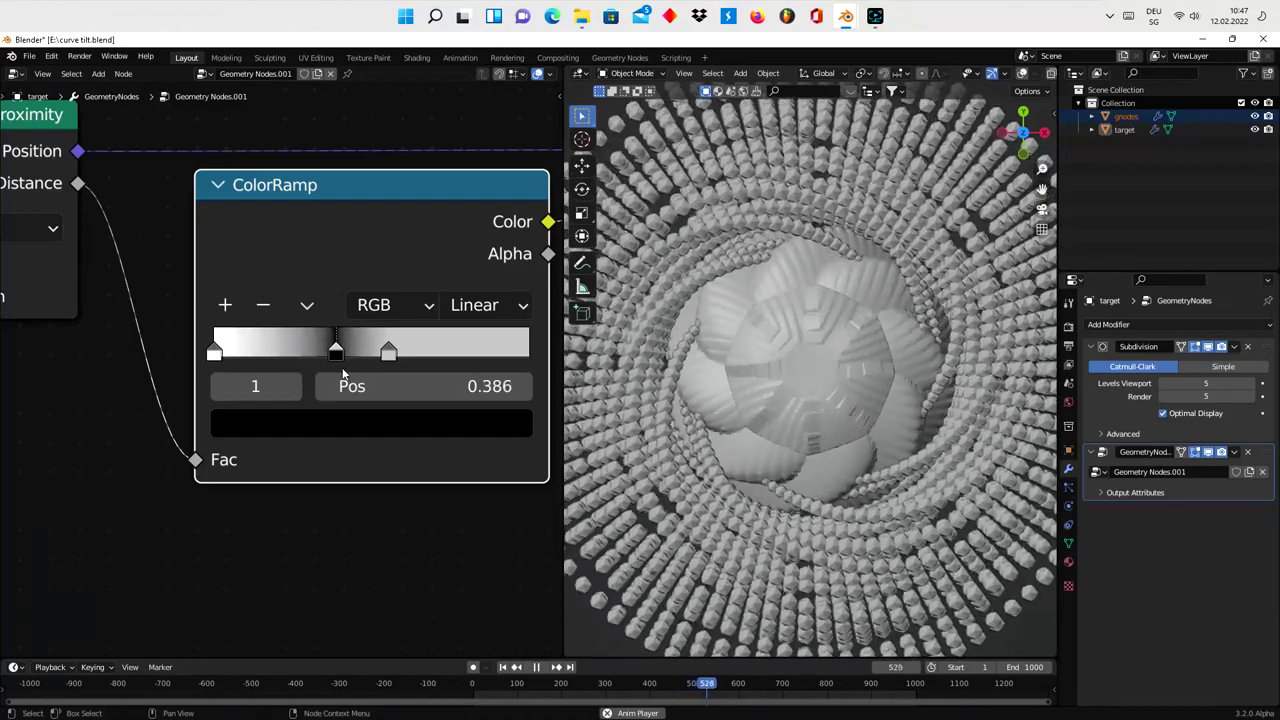
{"action": "scroll", "coordinate": [362, 520], "scroll_direction": "down", "scroll_amount": 1}
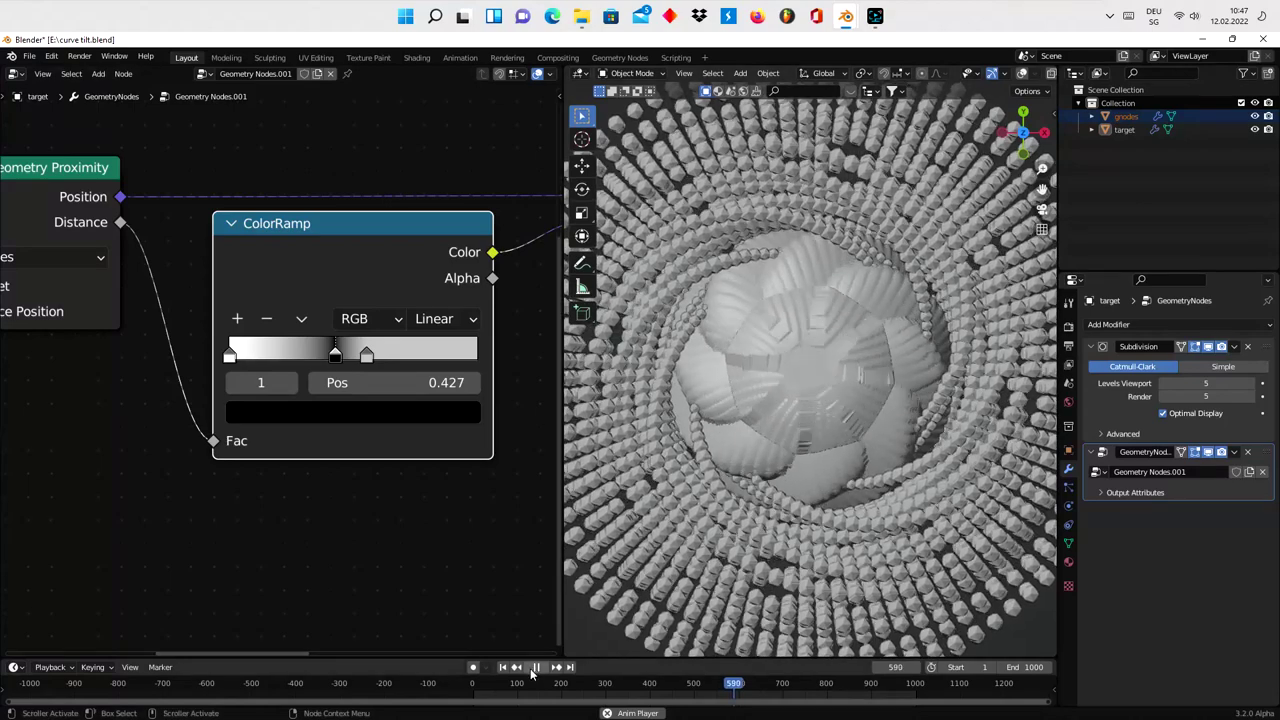
{"action": "scroll", "coordinate": [489, 500], "scroll_direction": "down", "scroll_amount": 2}
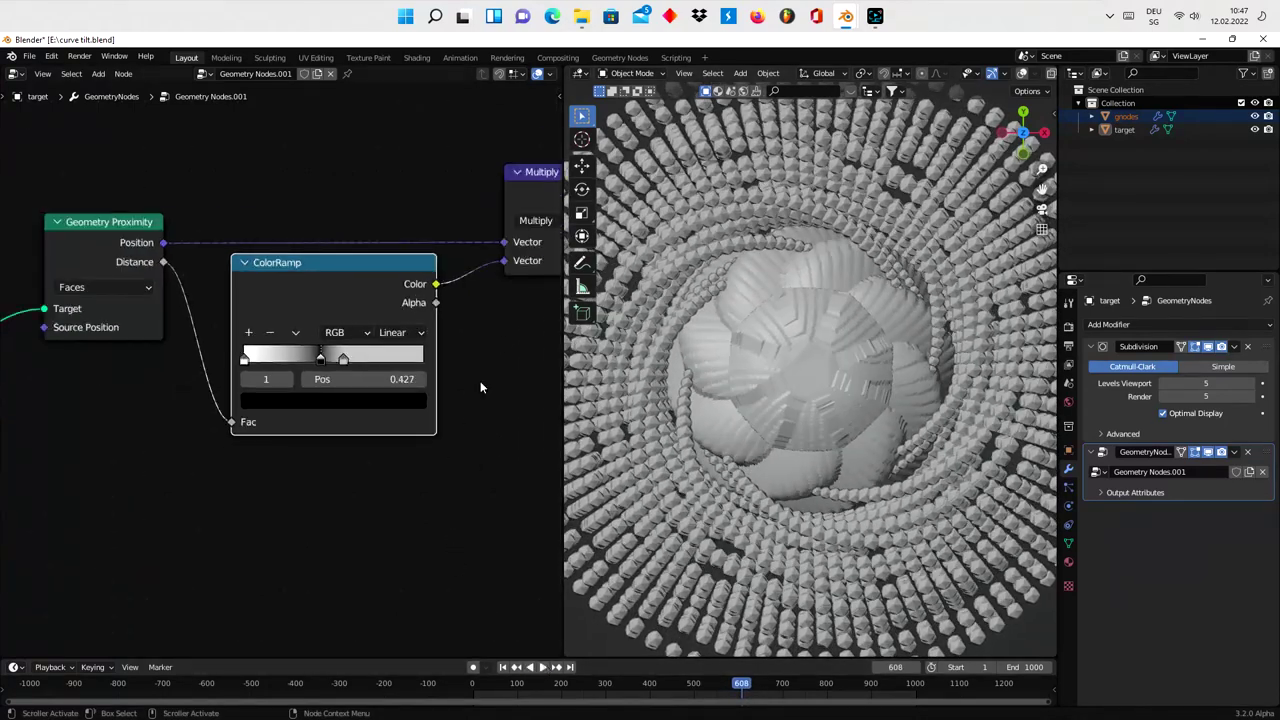
{"action": "middle_click_drag", "start_coordinate": [480, 381], "coordinate": [235, 458]}
{"action": "middle_click_drag", "start_coordinate": [443, 390], "coordinate": [123, 437]}
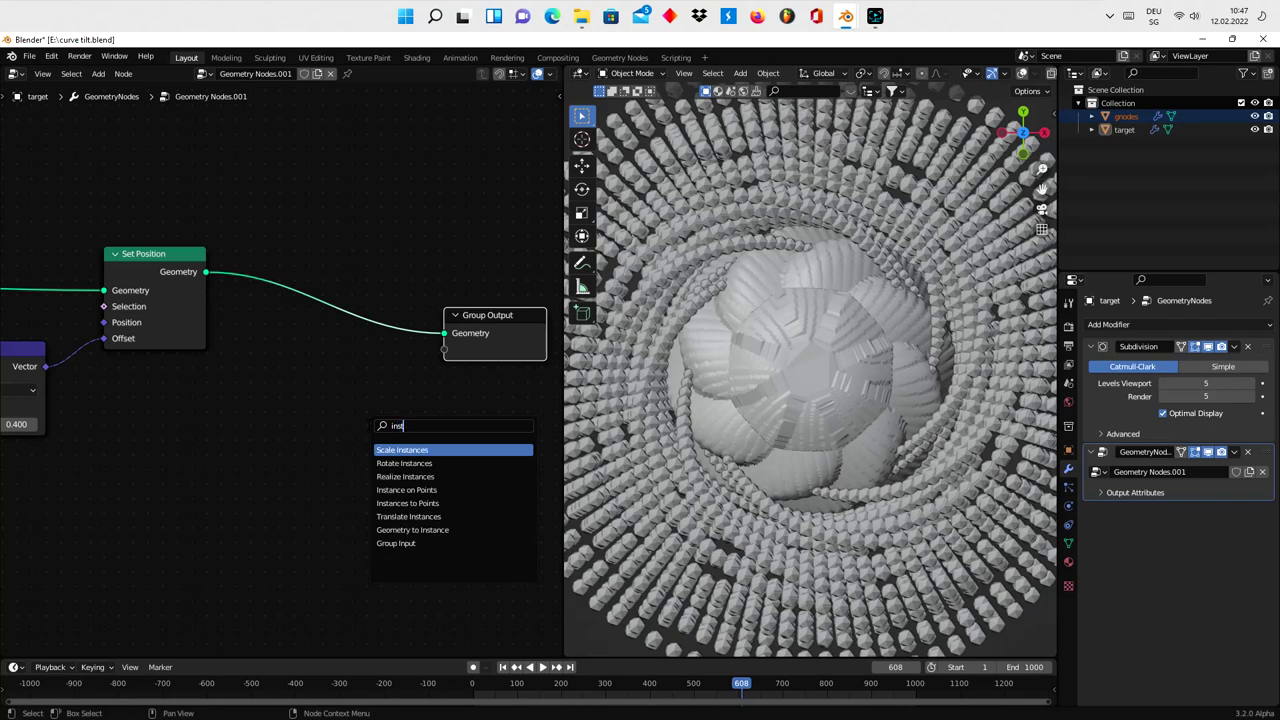
- Insert Instance on Points before Group Output and feed an Ico Sphere into its Instance input
{"action": "left_click_drag", "start_coordinate": [407, 486], "coordinate": [324, 348]}
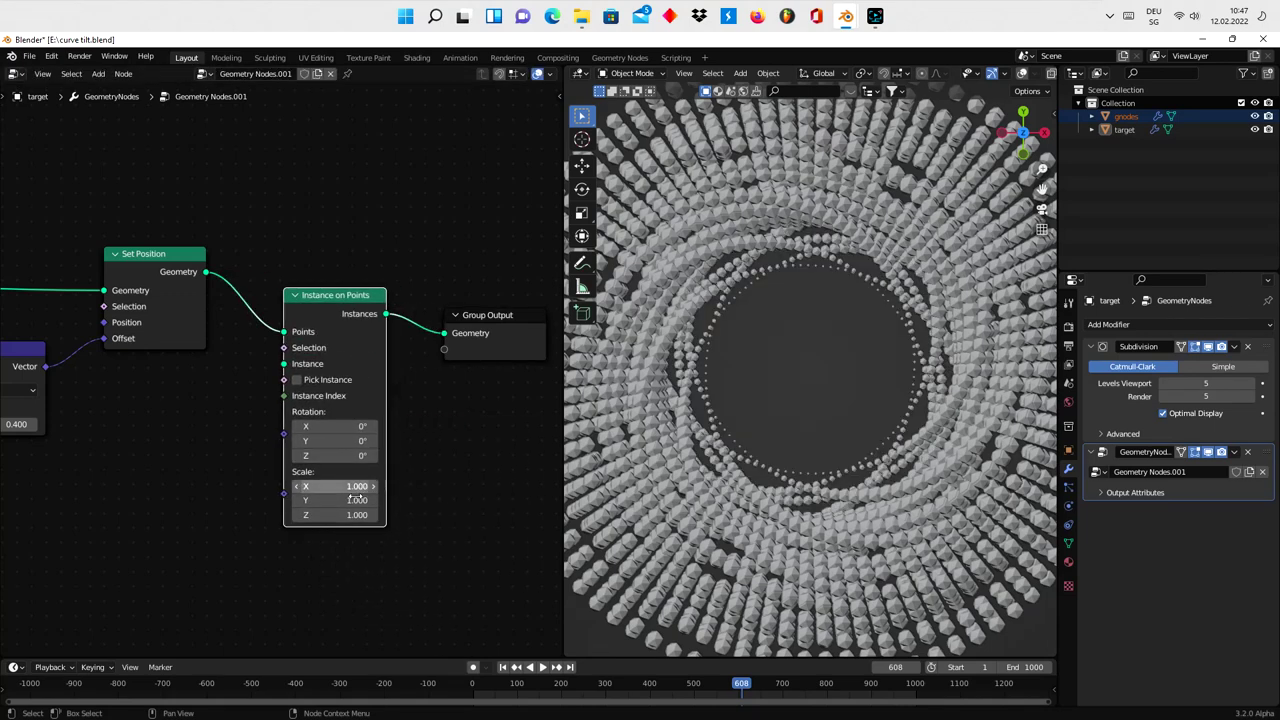
{"action": "middle_click_drag", "start_coordinate": [185, 541], "coordinate": [314, 444]}
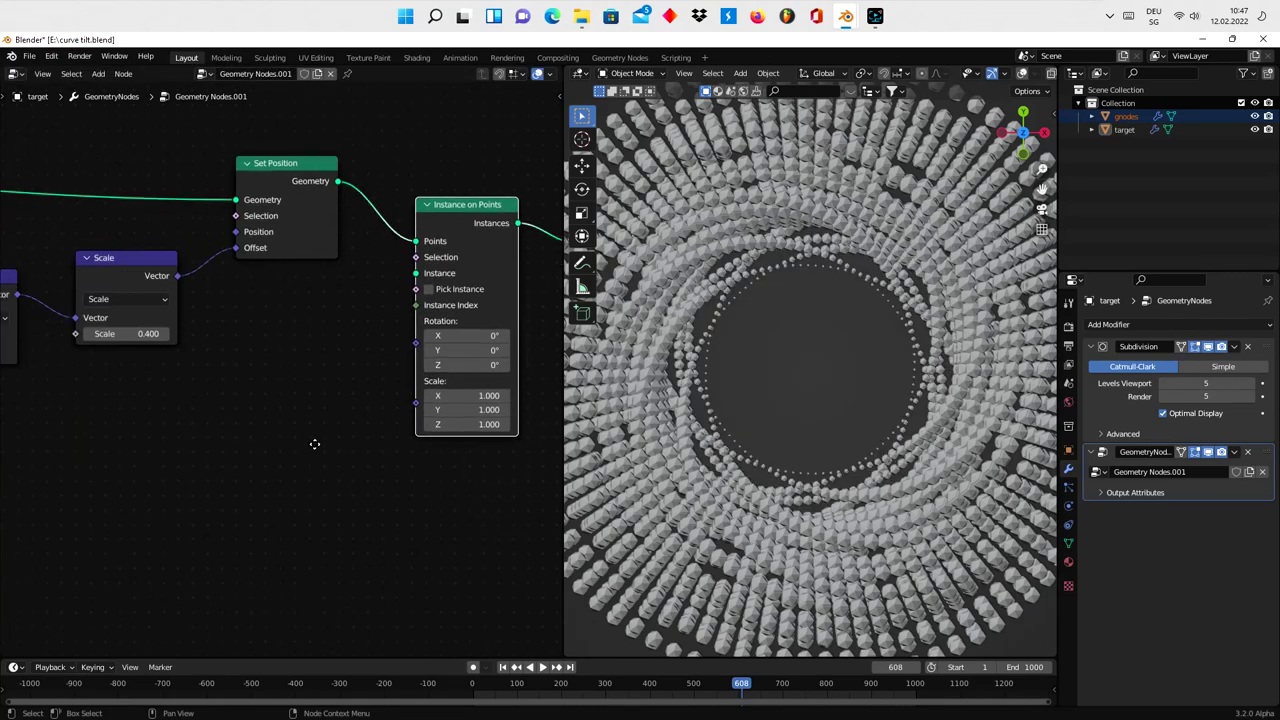
{"action": "key", "text": "shift+a"}
{"action": "left_click", "coordinate": [255, 421]}
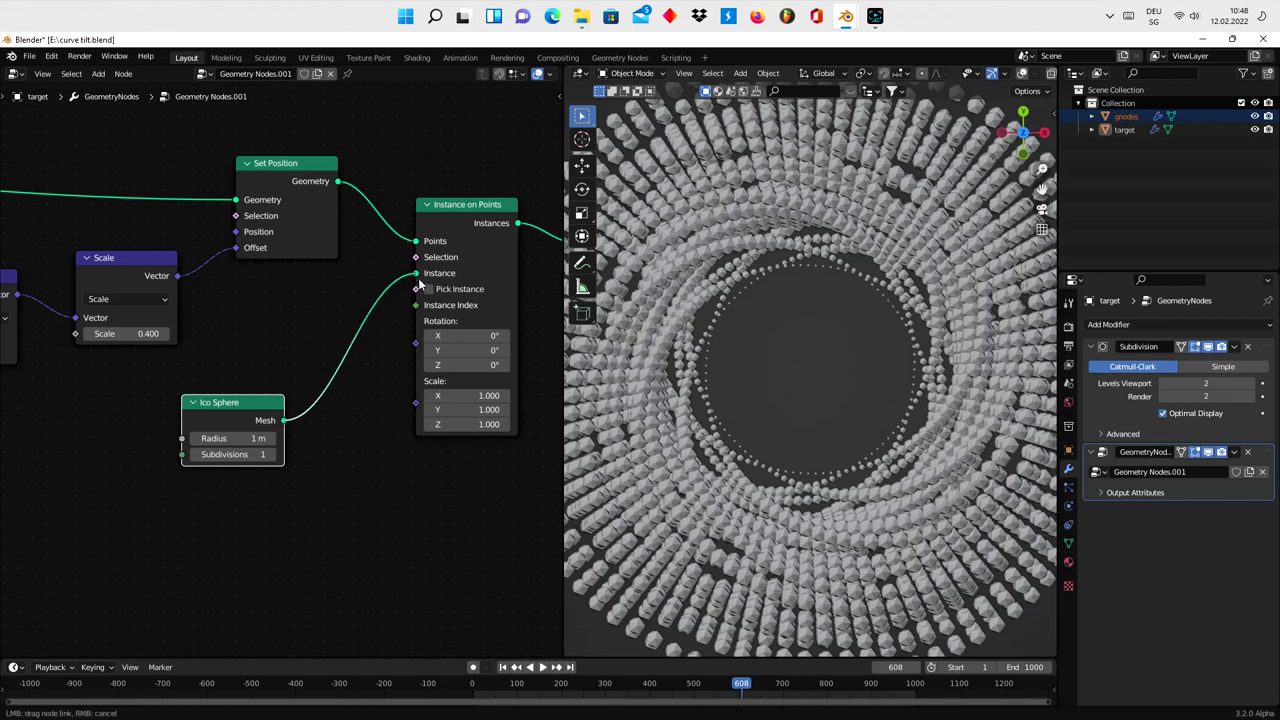
{"action": "left_click_drag", "start_coordinate": [420, 283], "coordinate": [420, 283]}
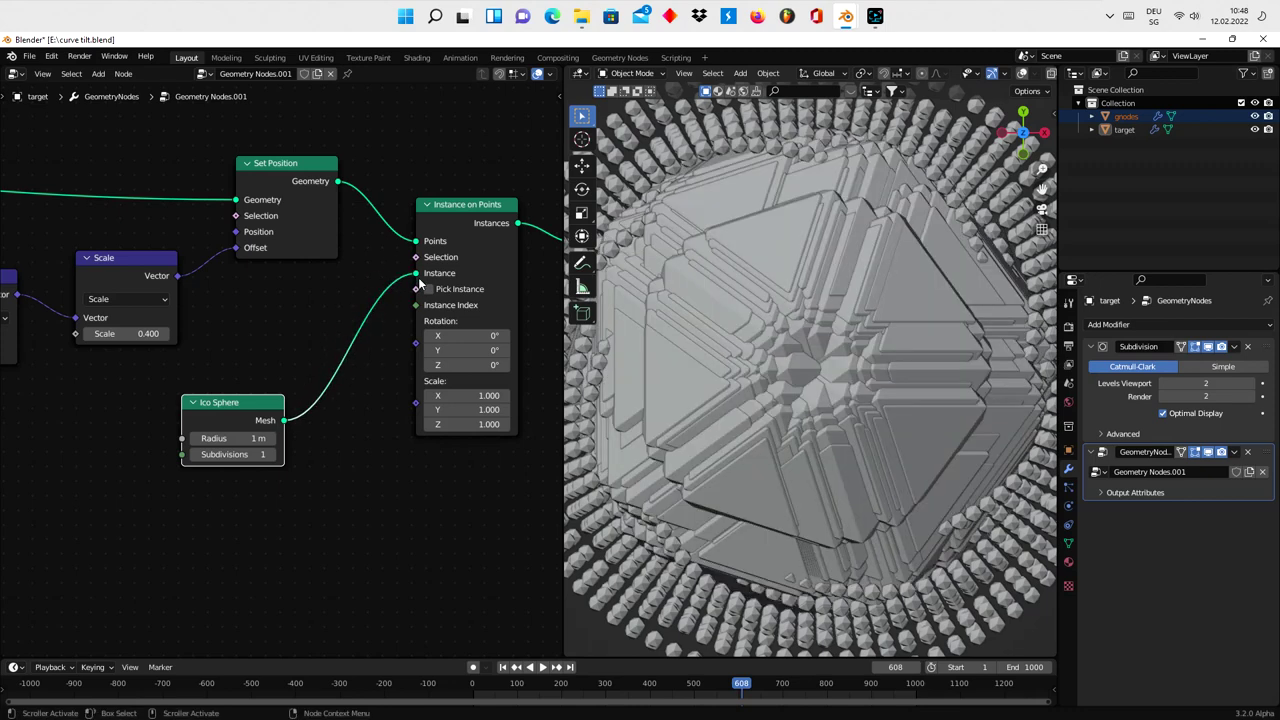
- Set the Ico Sphere radius to 0.1 m and subdivisions to 2 while the animation plays
{"action": "left_click", "coordinate": [193, 446]}
{"action": "left_click", "coordinate": [193, 446]}
{"action": "left_click", "coordinate": [193, 446]}
{"action": "left_click", "coordinate": [193, 446]}
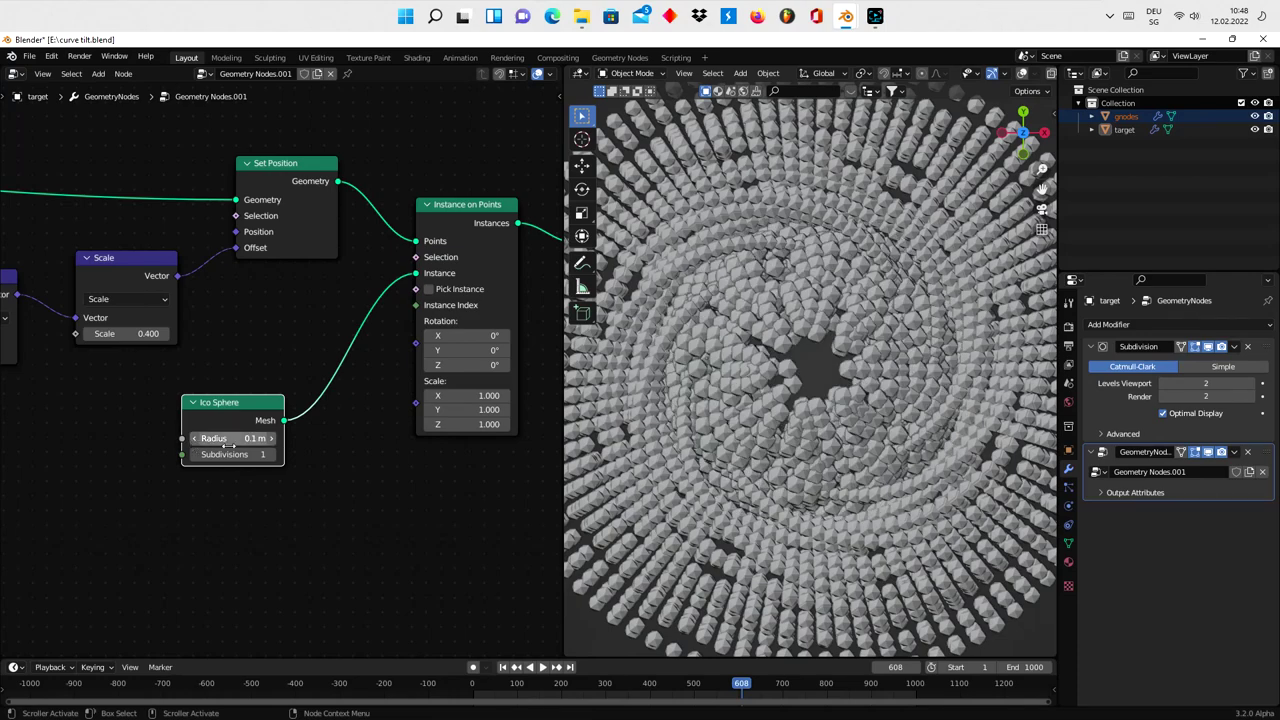
{"action": "left_click", "coordinate": [543, 668]}
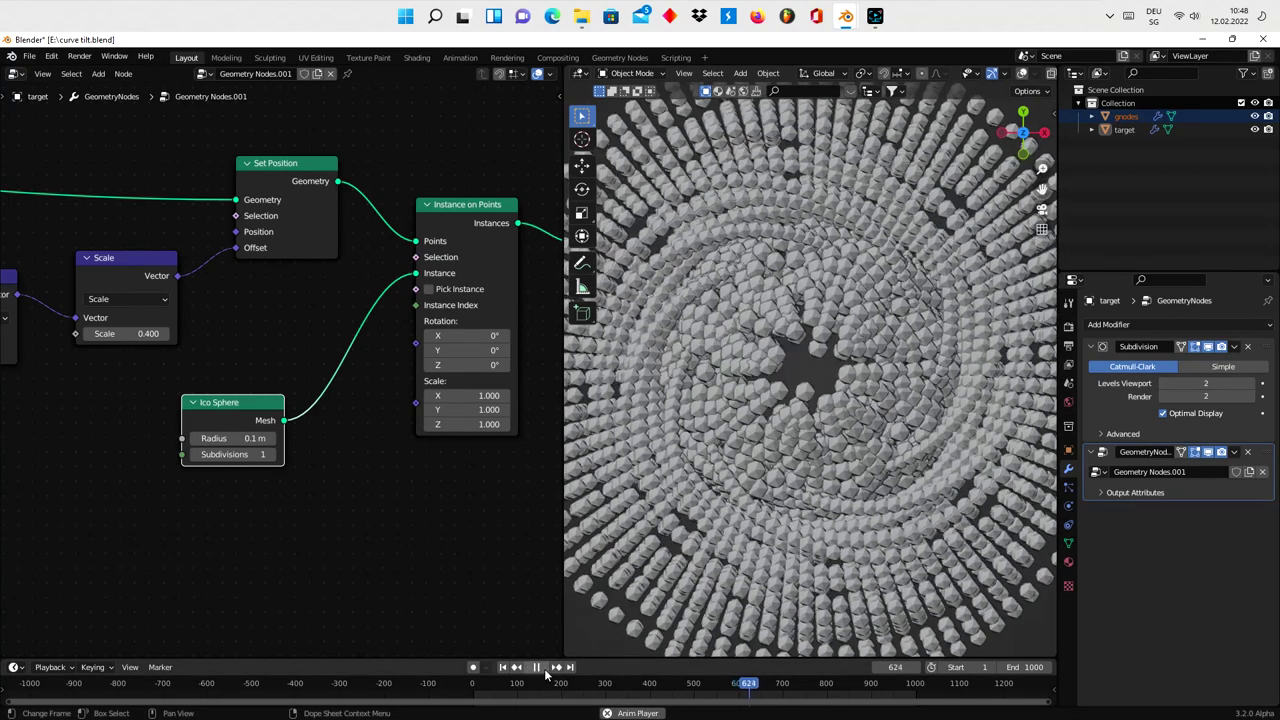
{"action": "left_click", "coordinate": [195, 440]}
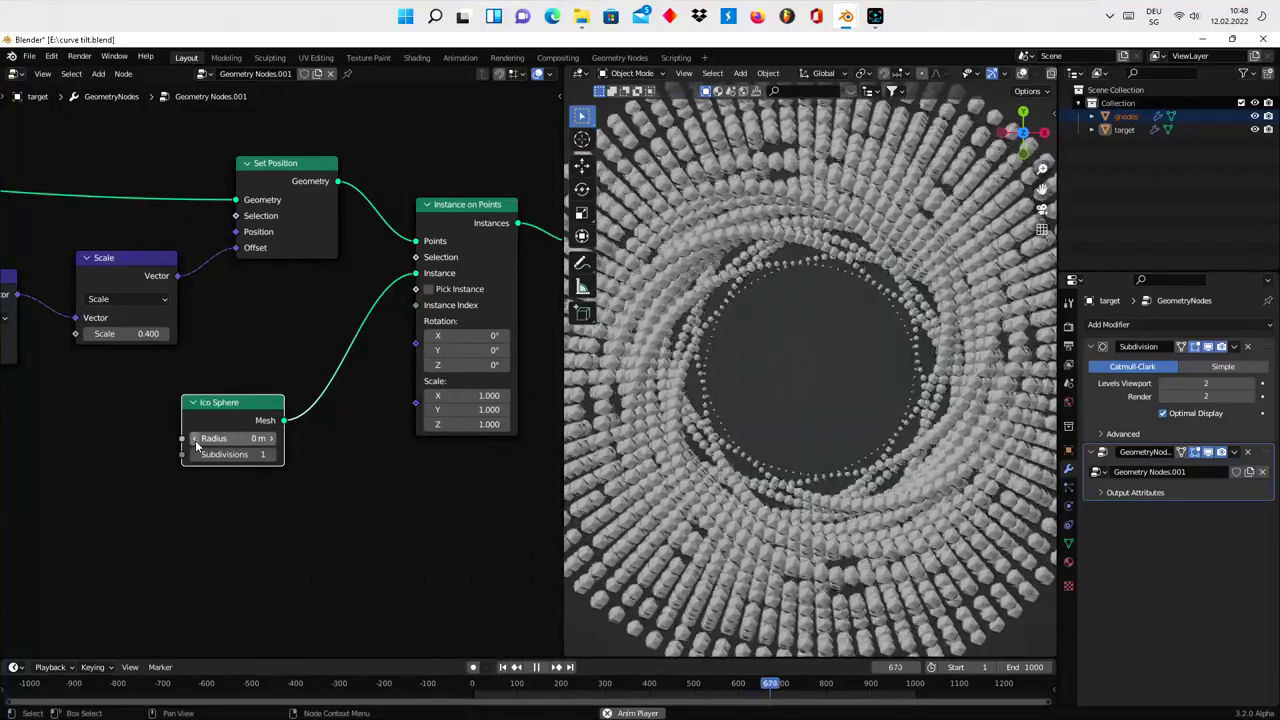
{"action": "left_click", "coordinate": [270, 438]}
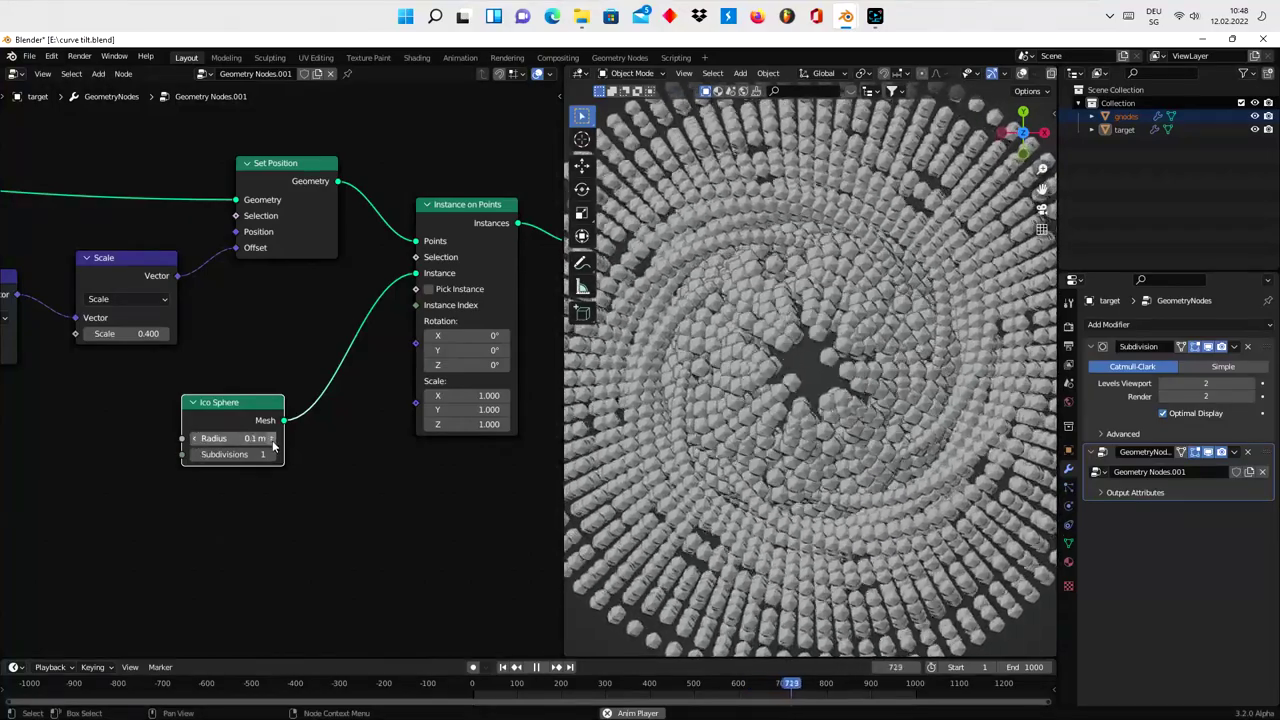
{"action": "left_click", "coordinate": [272, 454]}
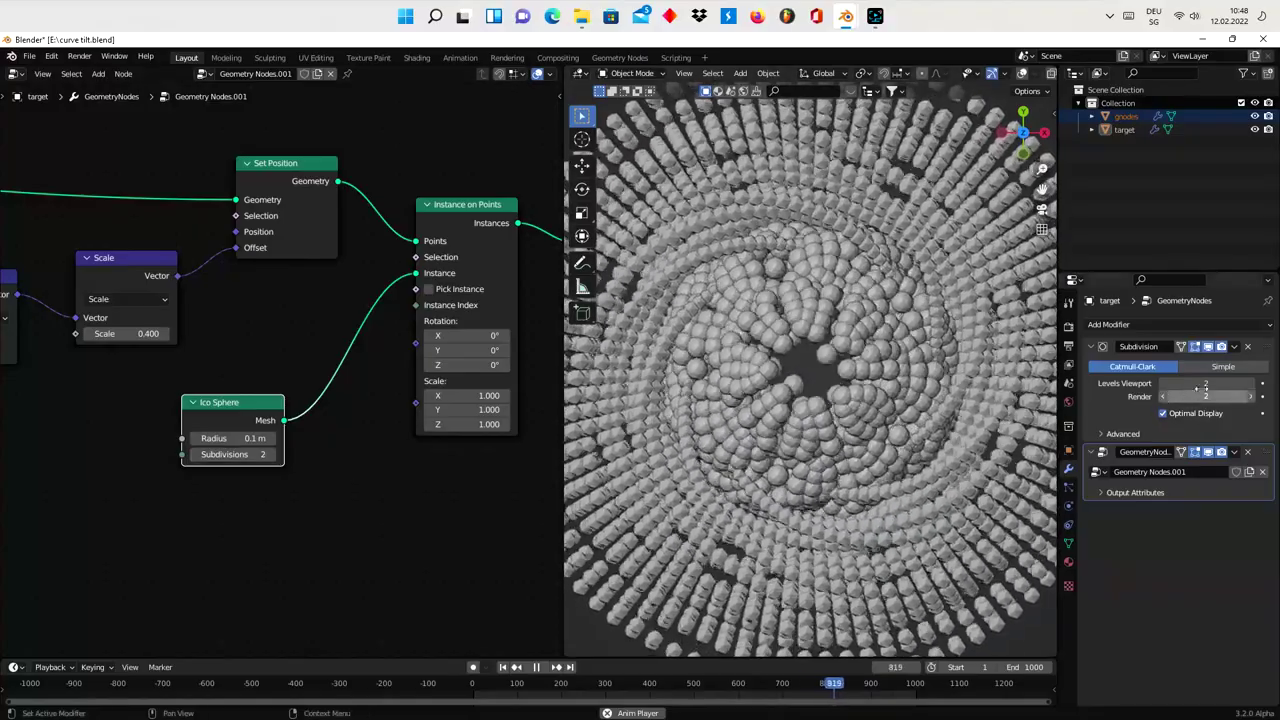
- Set the Subdivision viewport and render levels to 4, then reselect the target and pan to the ColorRamp nodes
{"action": "left_click", "coordinate": [1253, 385]}
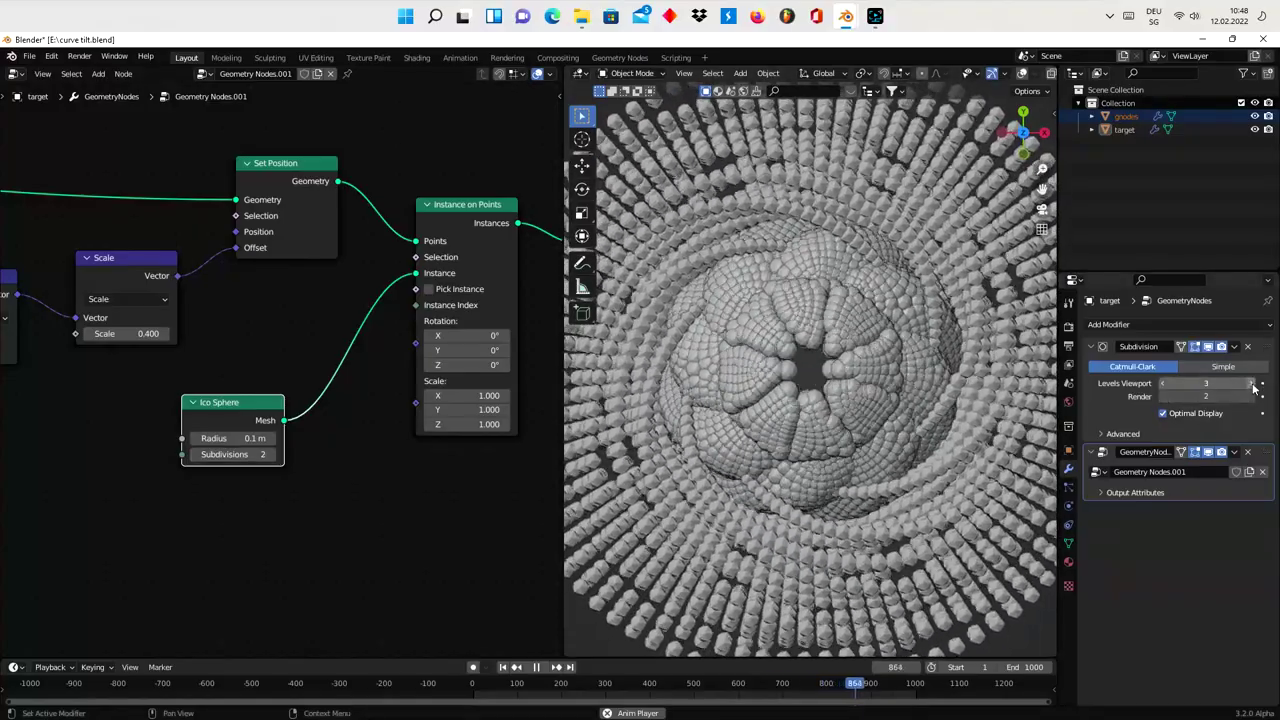
{"action": "left_click", "coordinate": [1253, 385]}
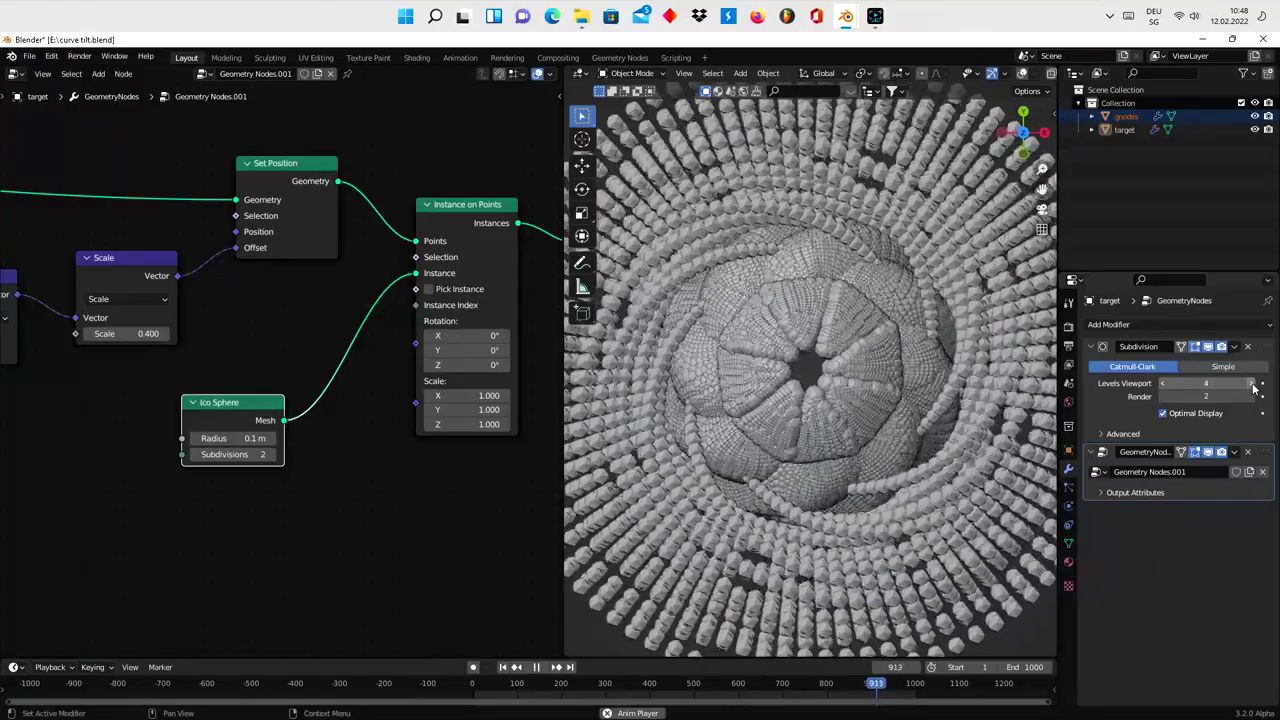
{"action": "left_click", "coordinate": [1253, 396]}
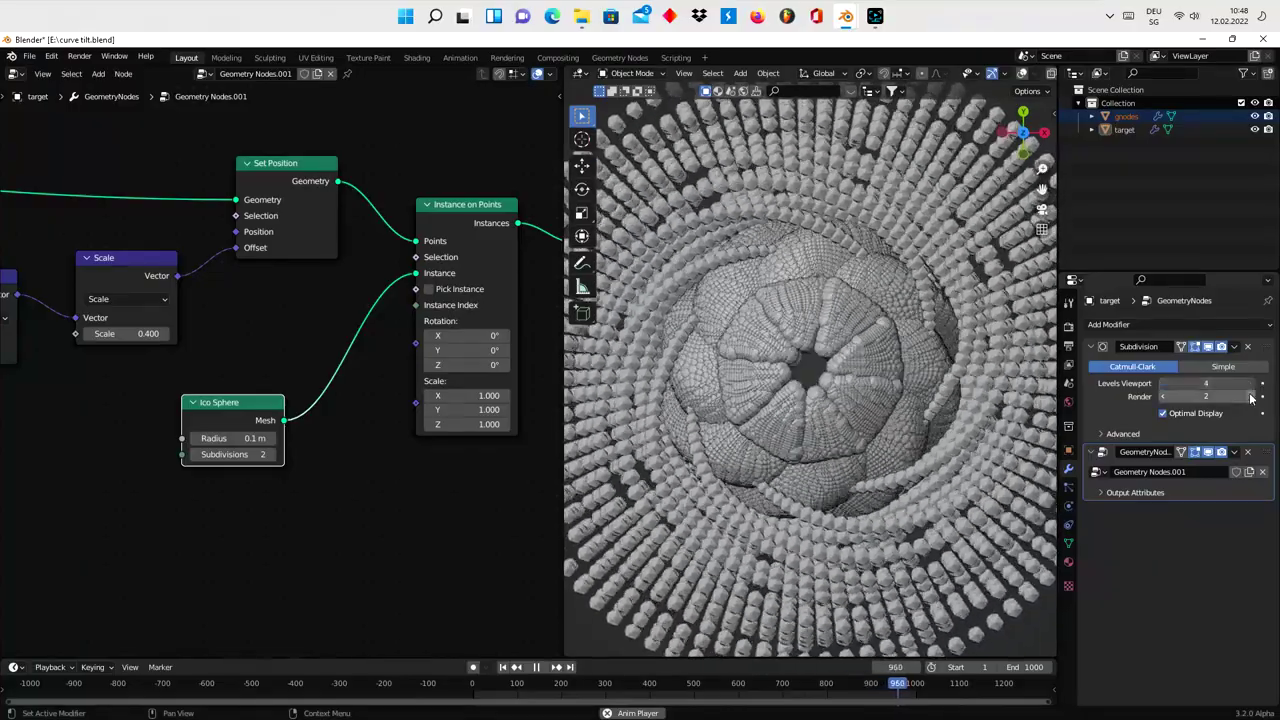
{"action": "left_click", "coordinate": [1253, 396]}
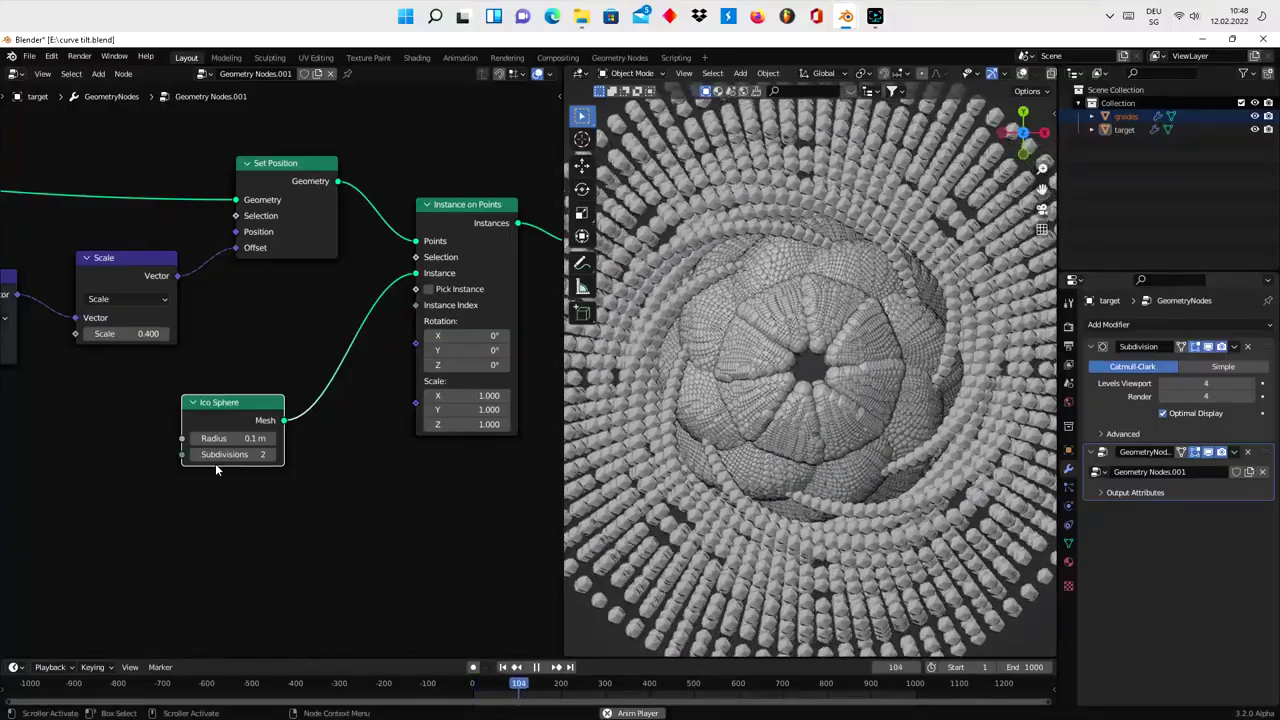
{"action": "scroll", "coordinate": [764, 484], "scroll_direction": "down", "scroll_amount": 4}
{"action": "scroll", "coordinate": [765, 484], "scroll_direction": "up", "scroll_amount": 3}
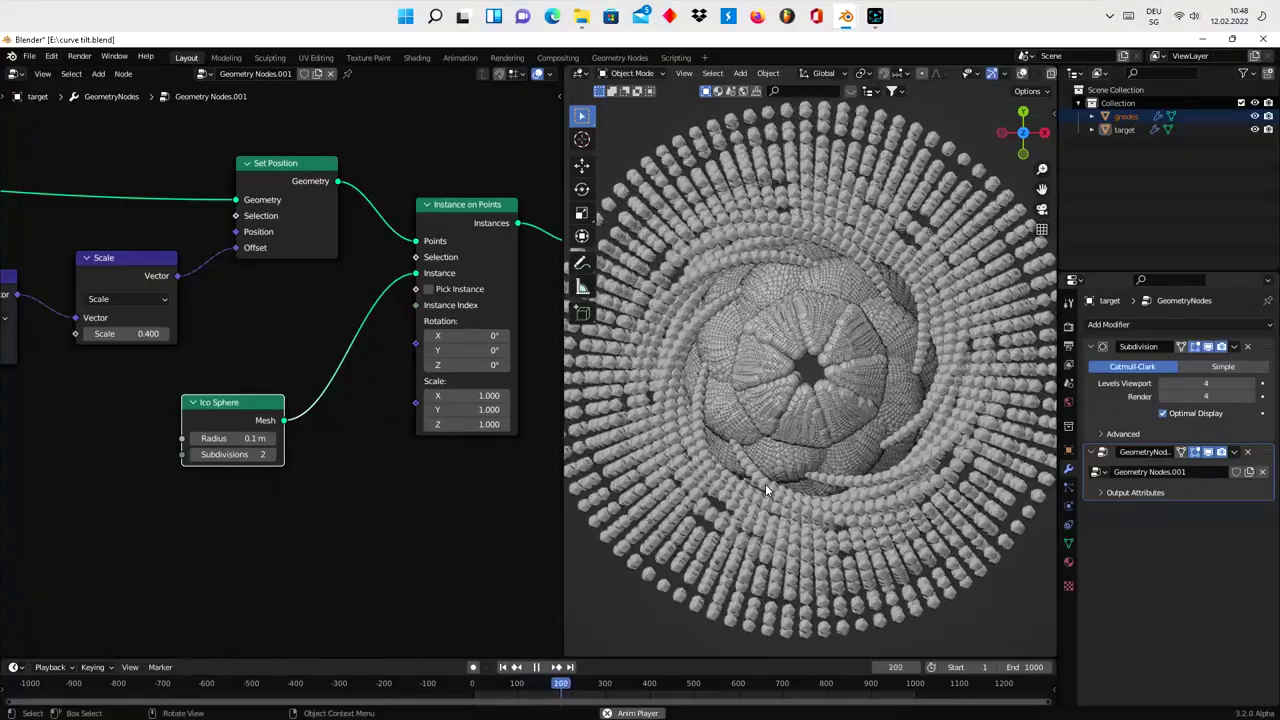
{"action": "left_click", "coordinate": [776, 358]}
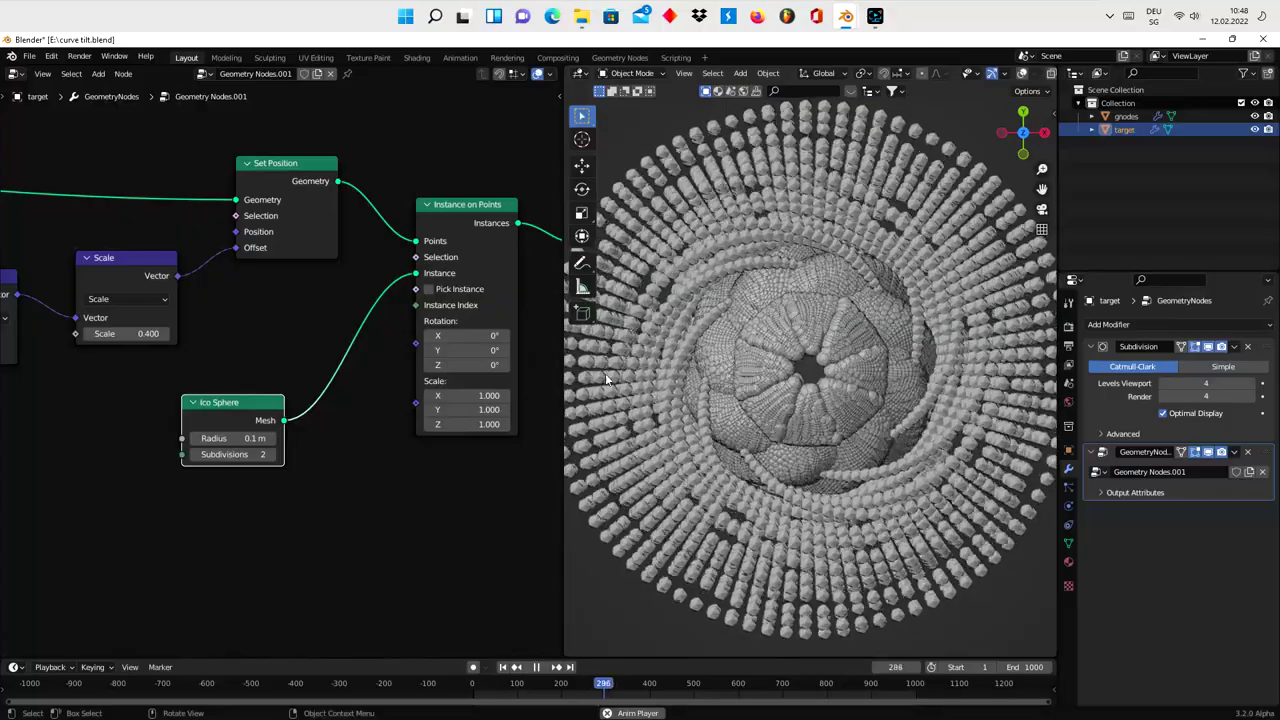
{"action": "middle_click_drag", "start_coordinate": [41, 393], "coordinate": [421, 395]}
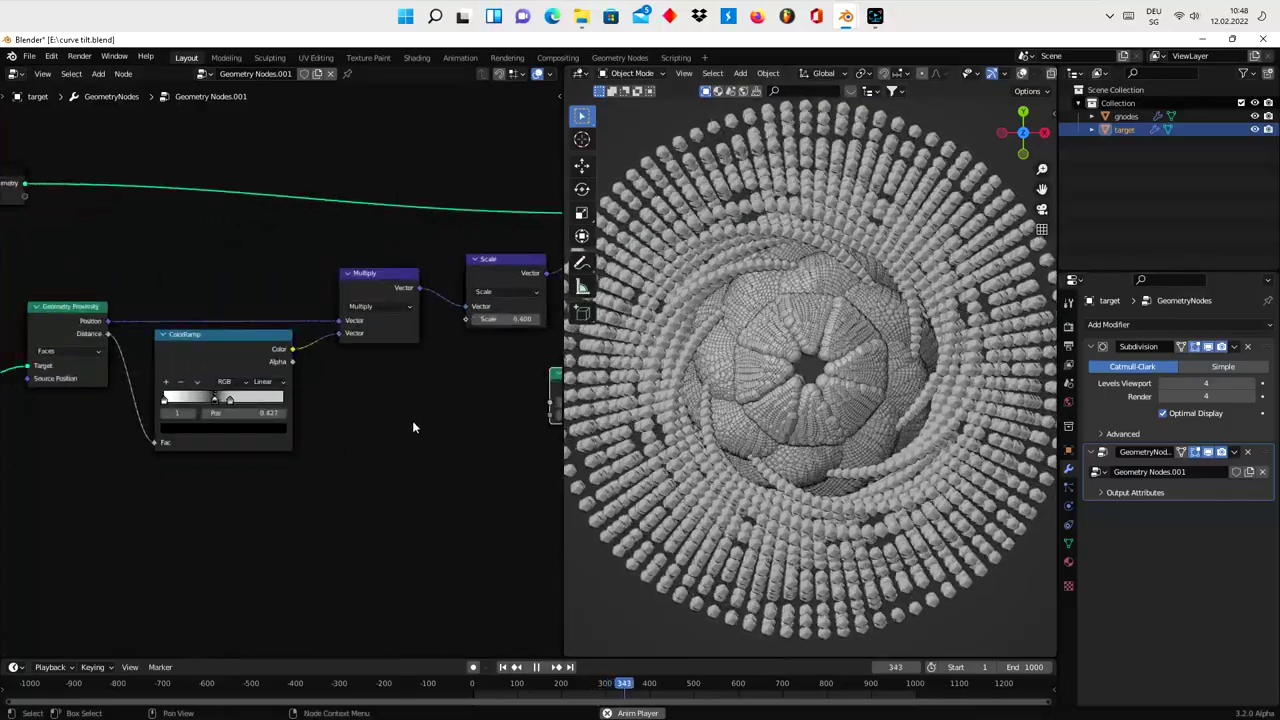
- Move the ColorRamp's white stop to the ramp's end and the black stop to 0.973
{"action": "scroll", "coordinate": [412, 421], "scroll_direction": "up", "scroll_amount": 1}
{"action": "scroll", "coordinate": [412, 421], "scroll_direction": "up", "scroll_amount": 1}
{"action": "scroll", "coordinate": [423, 403], "scroll_direction": "up", "scroll_amount": 1}
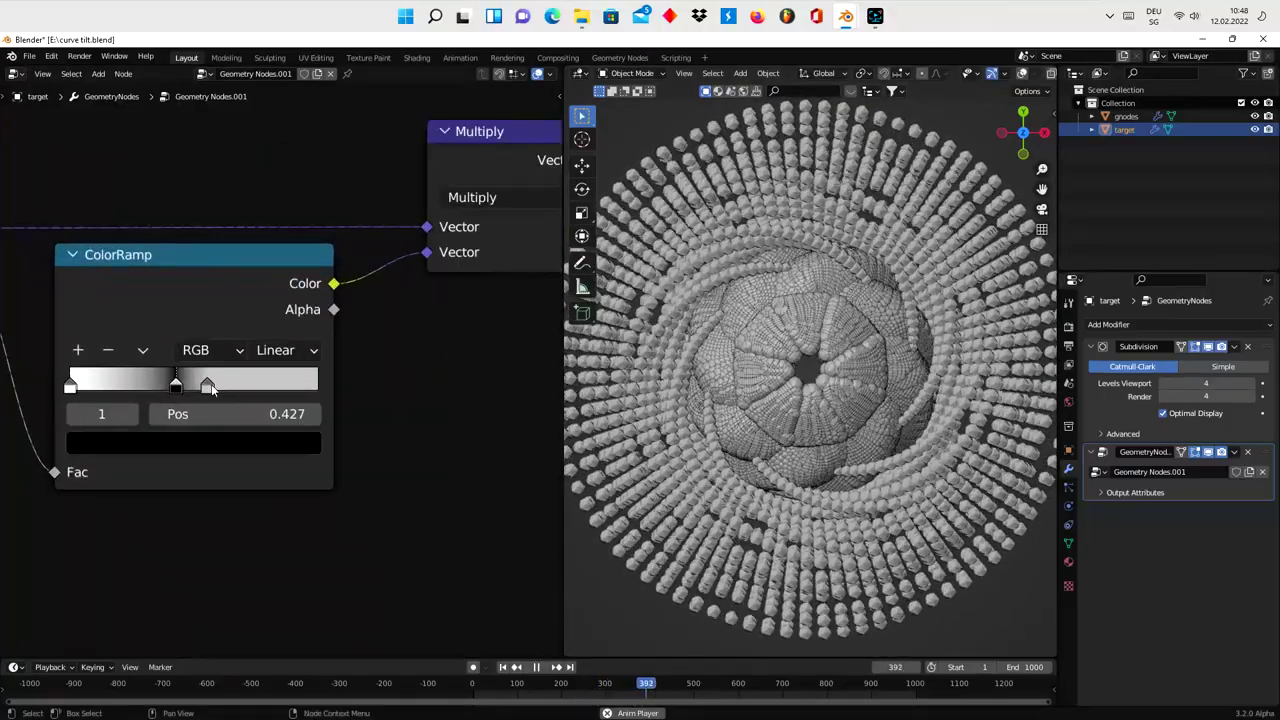
{"action": "mouse_move", "coordinate": [207, 386]}
{"action": "left_mouse_down"}
{"action": "mouse_move", "coordinate": [340, 392]}
{"action": "mouse_move", "coordinate": [141, 390]}
{"action": "mouse_move", "coordinate": [327, 388]}
{"action": "mouse_move", "coordinate": [240, 399]}
{"action": "mouse_move", "coordinate": [311, 388]}
{"action": "left_mouse_up"}
{"action": "mouse_move", "coordinate": [800, 540]}
{"action": "middle_mouse_down"}
{"action": "mouse_move", "coordinate": [802, 471]}
{"action": "mouse_move", "coordinate": [829, 471]}
{"action": "middle_mouse_up"}
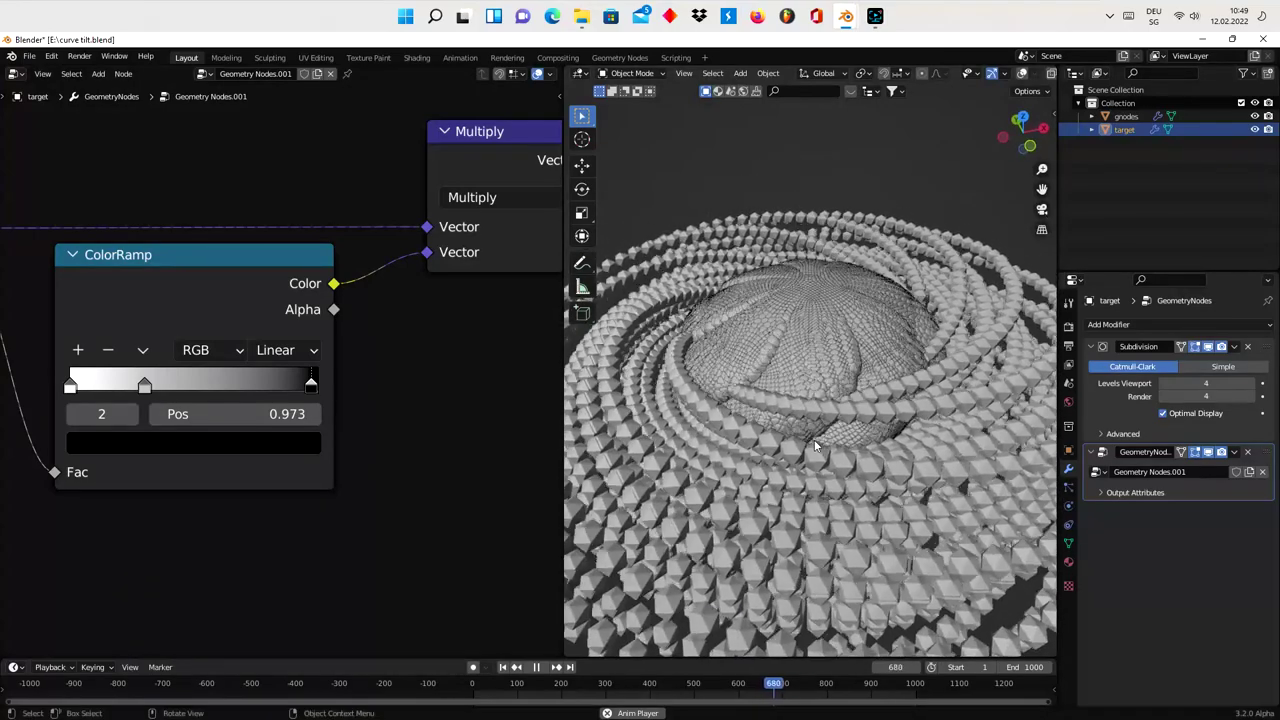
- Orbit the viewport to a top-down view to inspect the deformed target
{"action": "scroll", "coordinate": [829, 471], "scroll_direction": "down", "scroll_amount": 5}
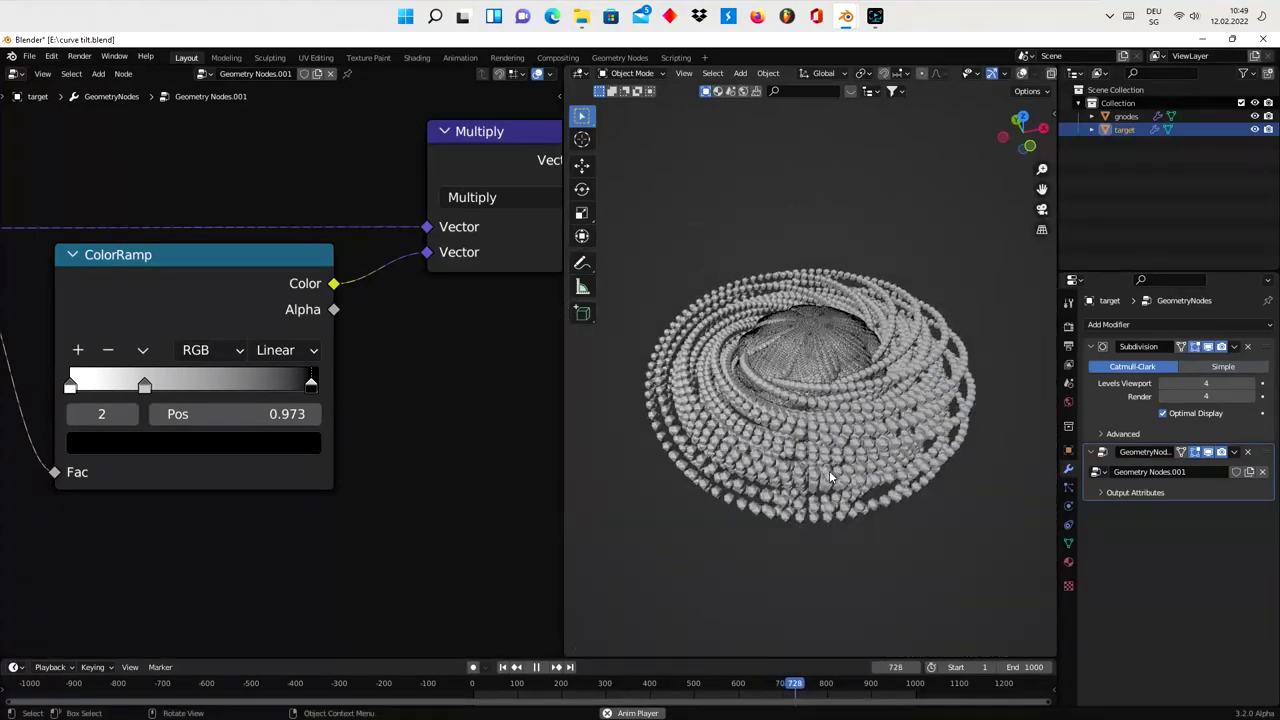
{"action": "middle_click_drag", "start_coordinate": [829, 516], "coordinate": [845, 368]}
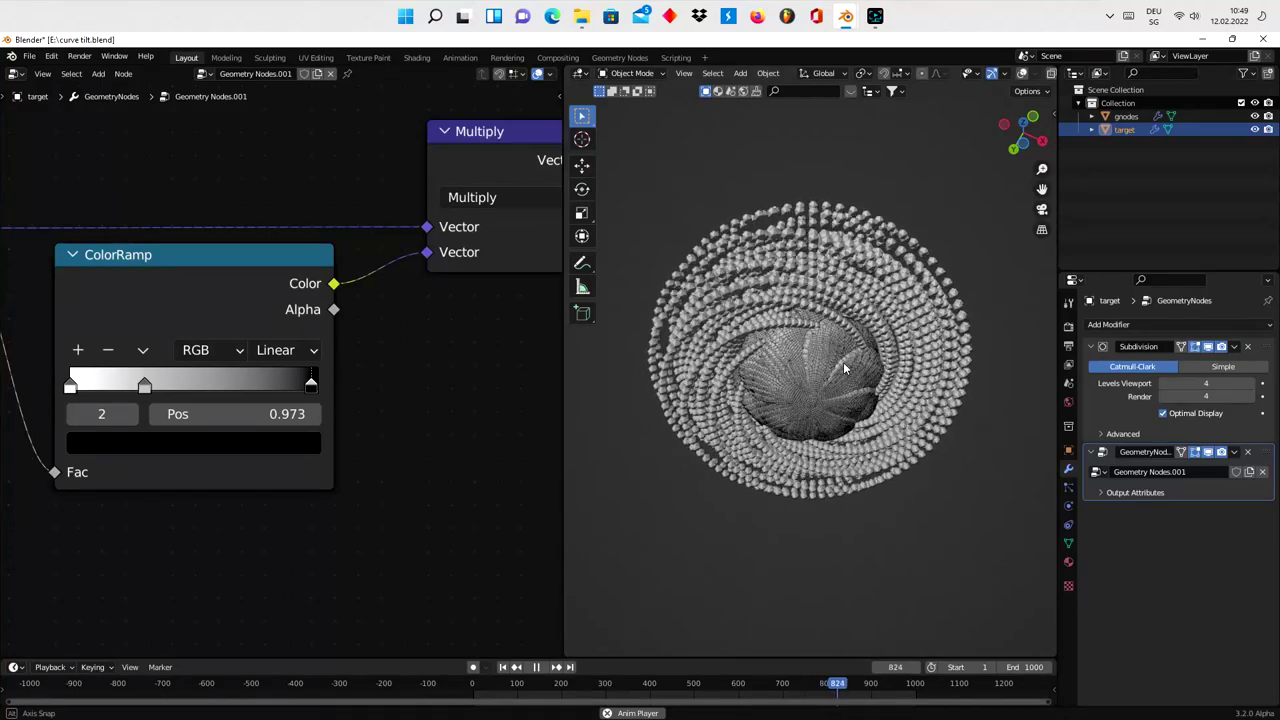
{"action": "middle_click_drag", "start_coordinate": [845, 368], "coordinate": [854, 300]}
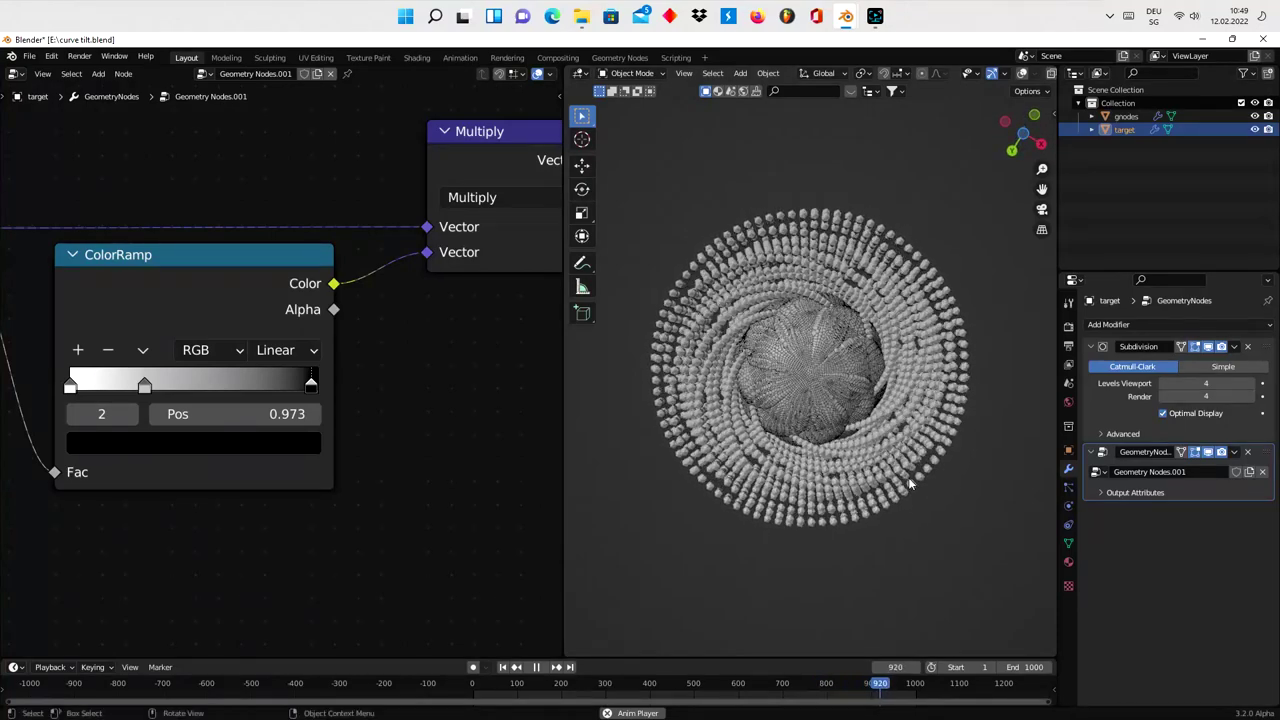
{"action": "scroll", "coordinate": [908, 477], "scroll_direction": "up", "scroll_amount": 3}
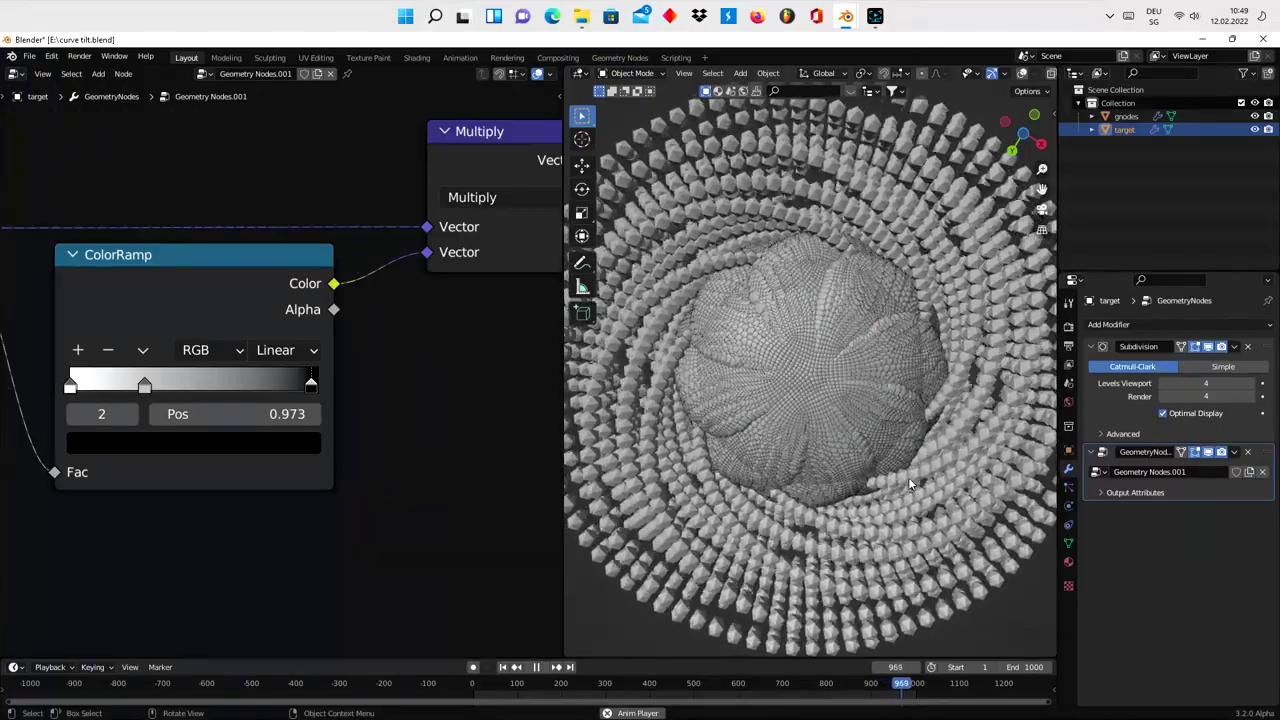